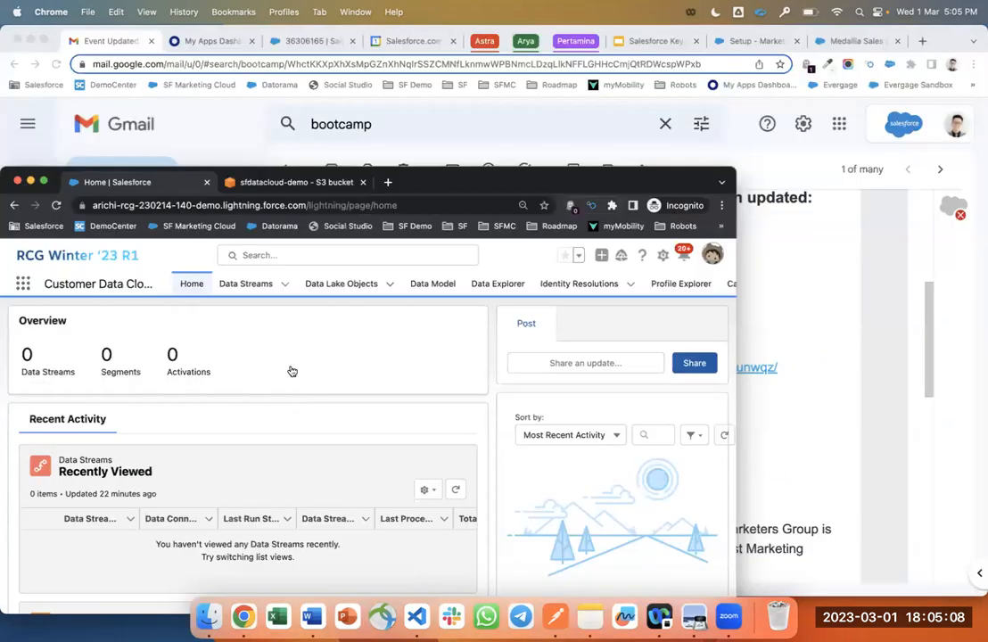
Maximize the Chrome window and open the Setup gear menu in the header.
key(ctrl+alt+Return)
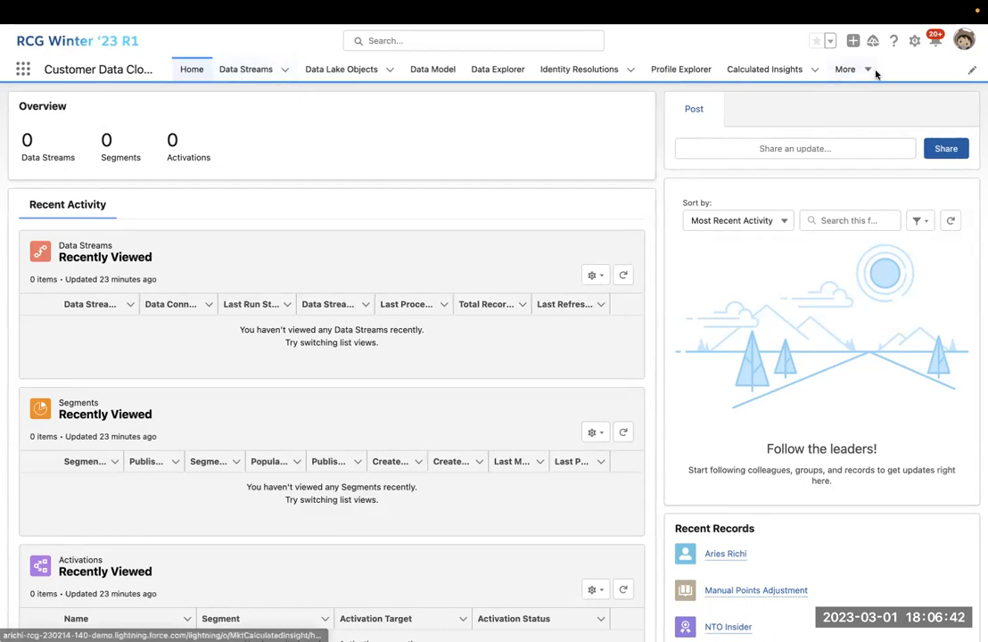
click(914, 40)
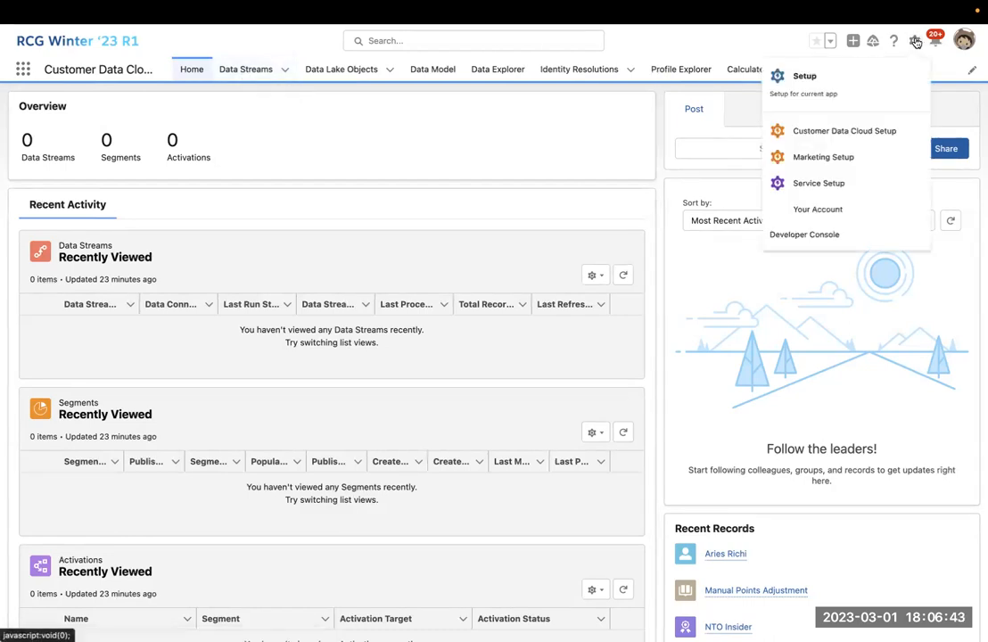
Choose Customer Data Cloud Setup from the gear menu.
click(868, 137)
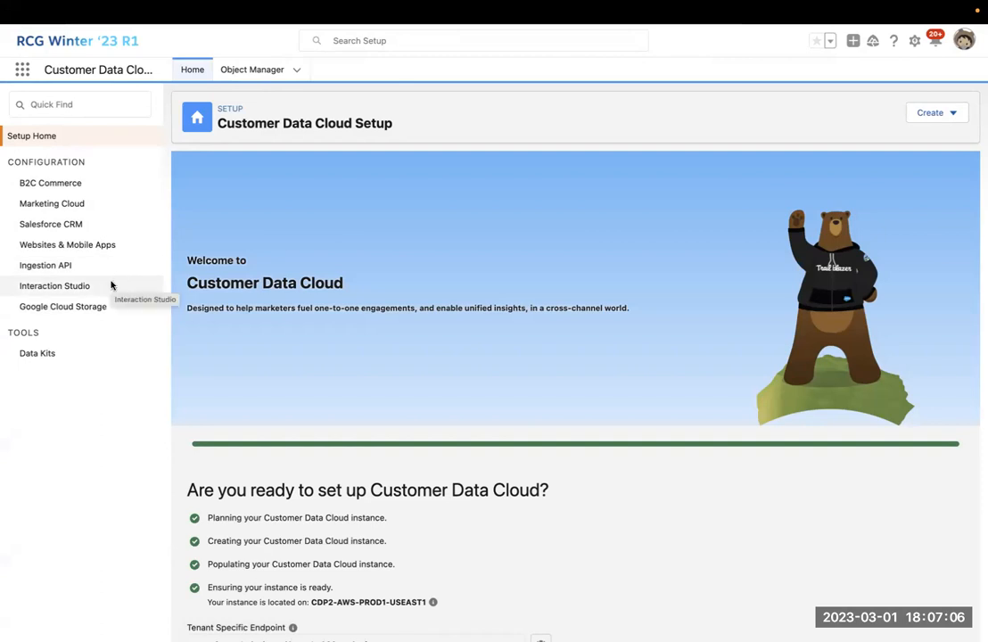
Open the Google Cloud Storage connector page, start a new connector, then discard it.
click(99, 307)
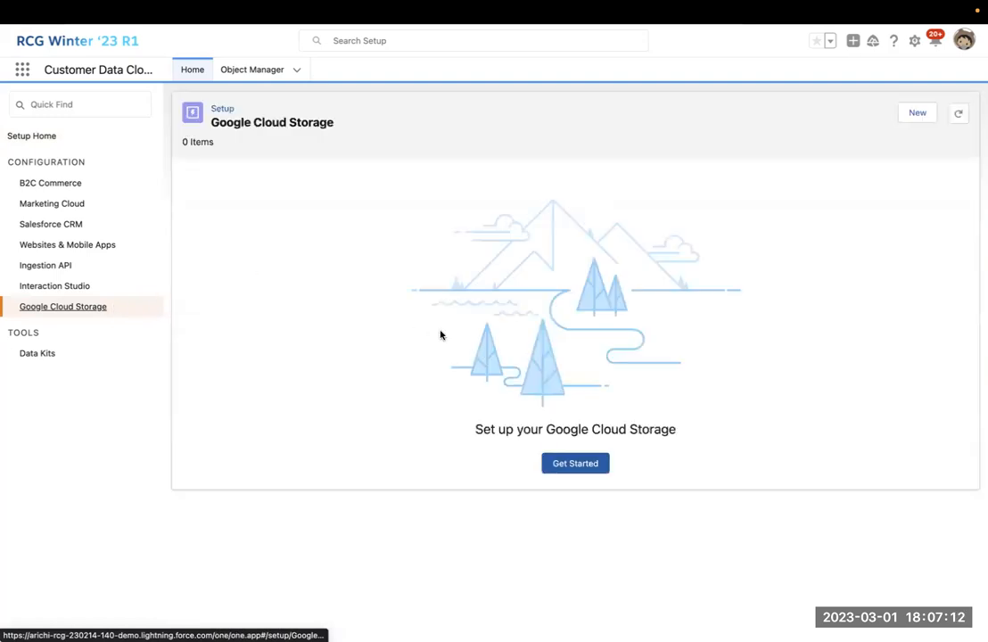
click(918, 112)
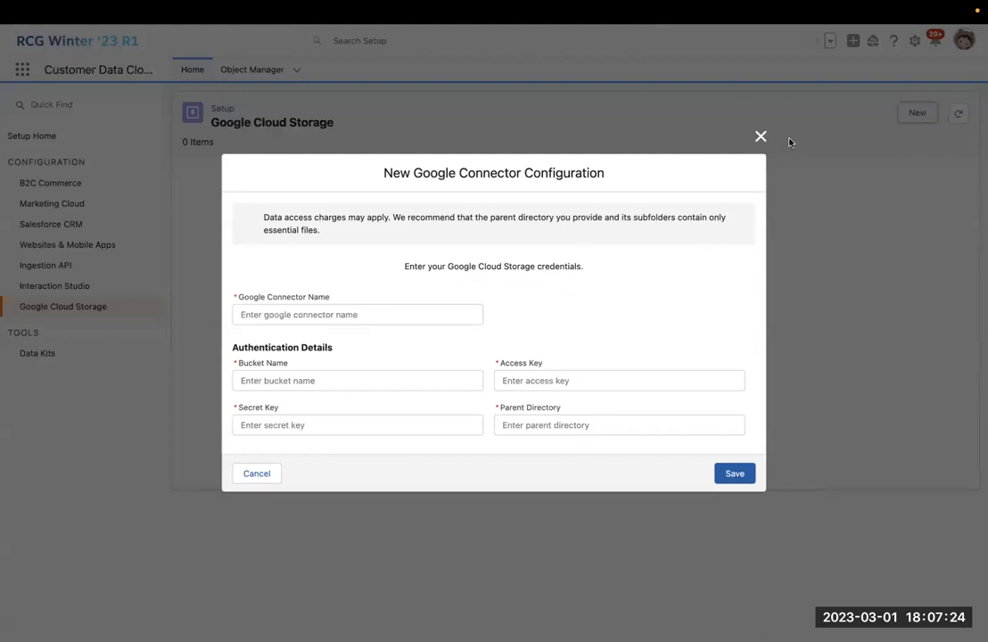
click(760, 136)
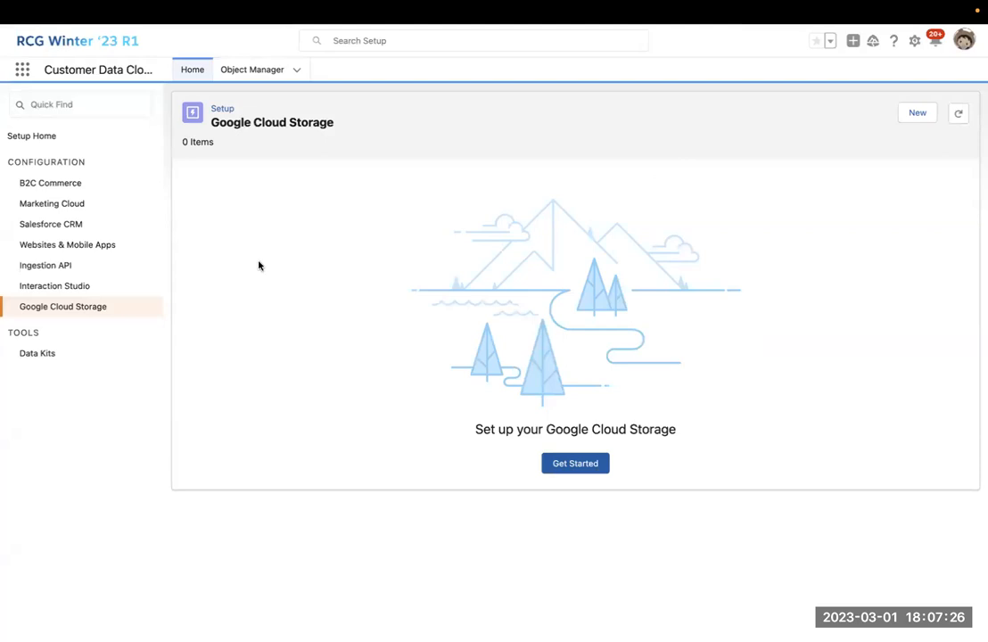
Connect an Interaction Studio account and enter the account username on the Marketing Cloud sign-in page.
click(78, 286)
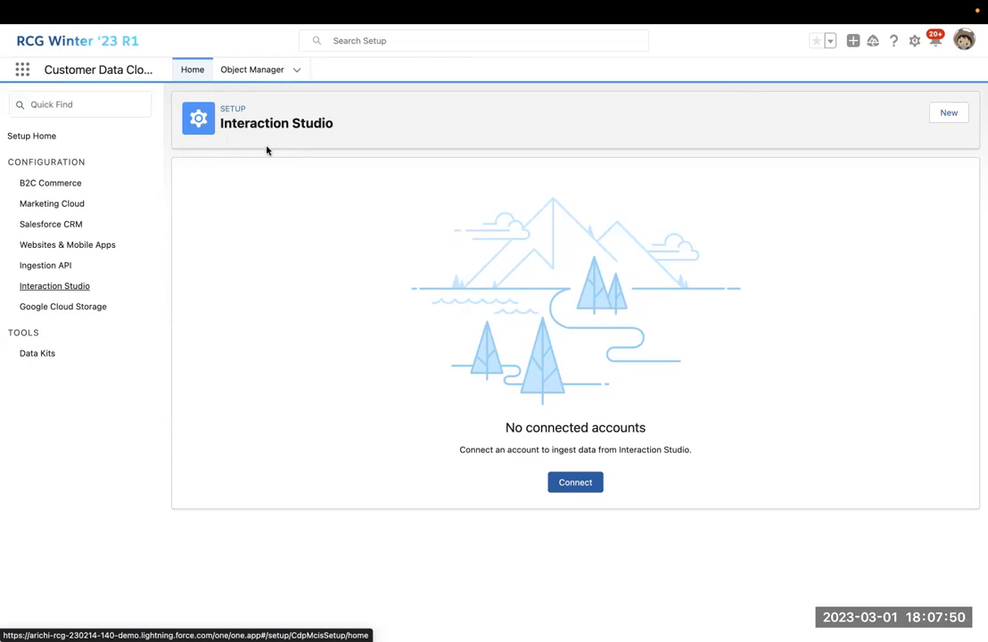
click(575, 487)
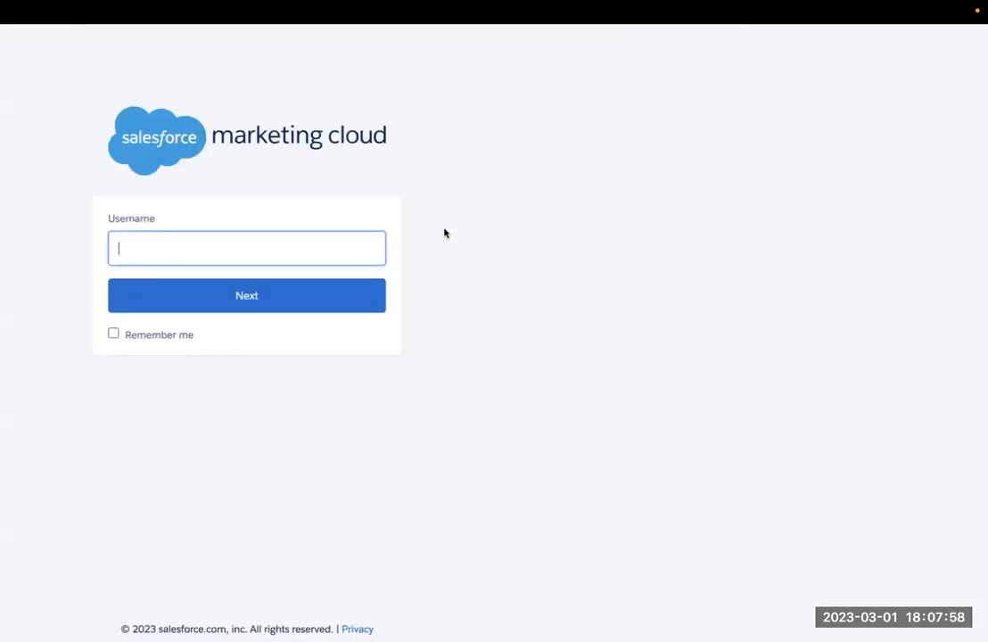
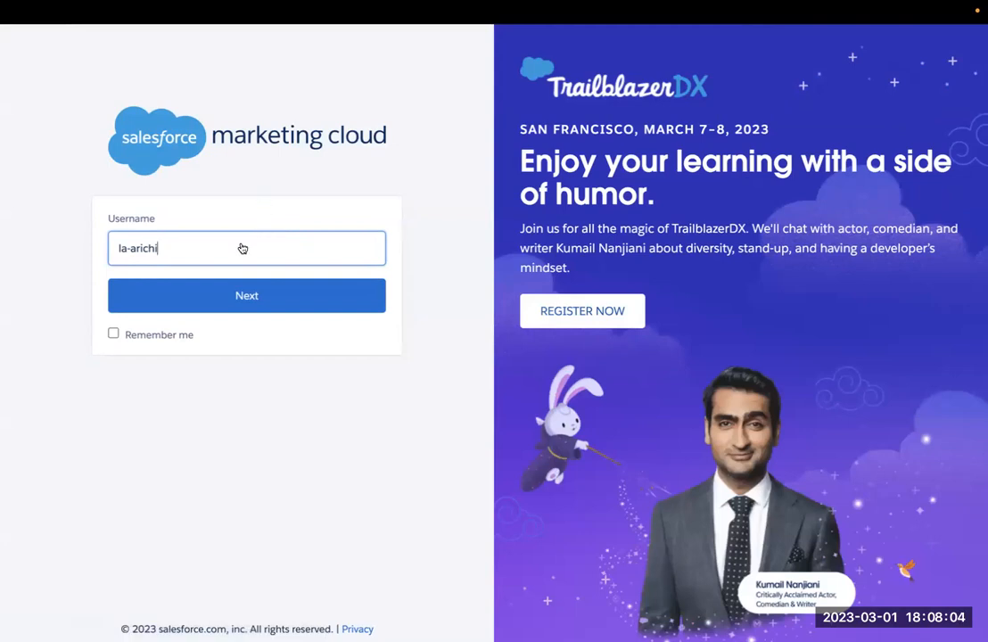
Continue past the username and log in to Marketing Cloud with the account password.
click(225, 291)
text(********)
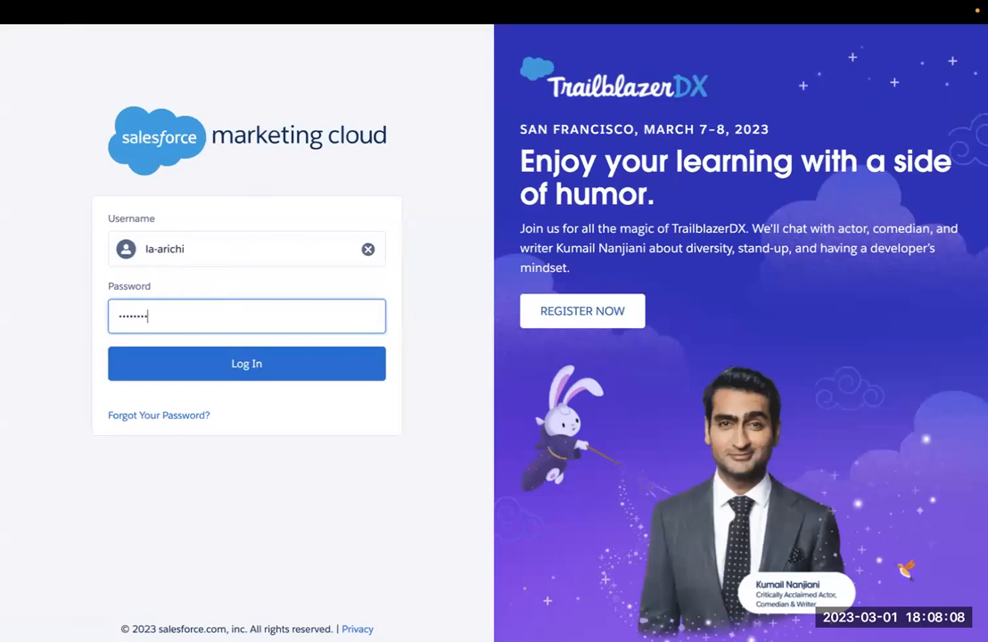
key(ctrl+a)
text(***********)
key(Return)
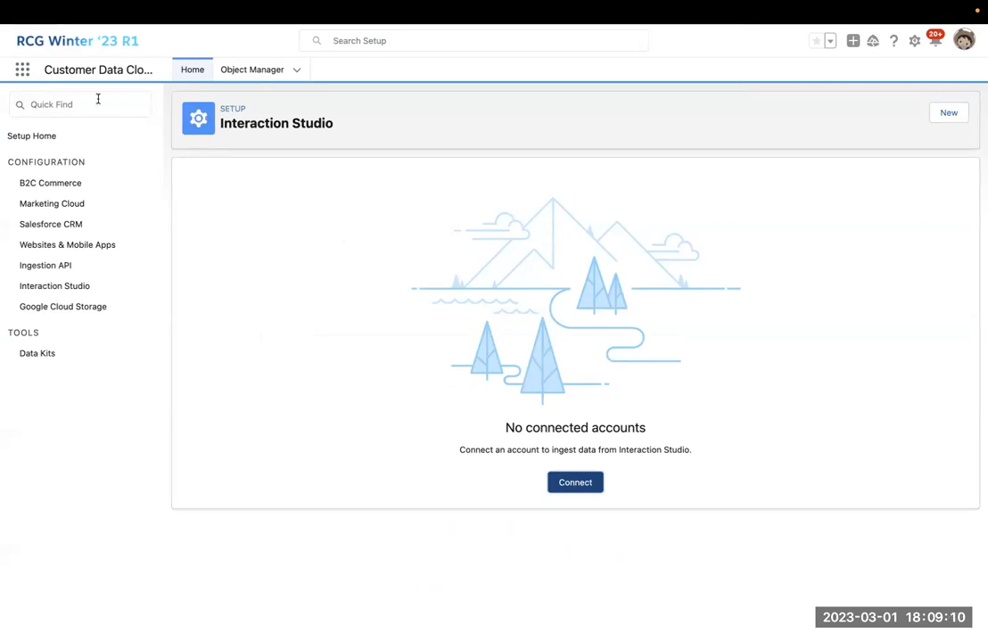
click(38, 72)
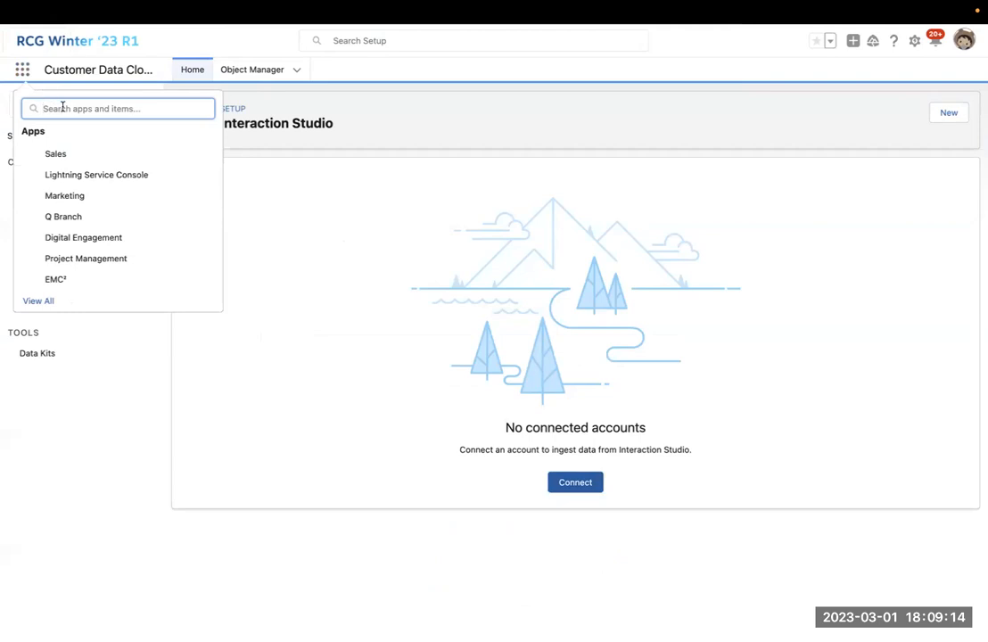
Search 'customer' in the App Launcher, switch to Customer Data Cloud, and start a new data stream.
text(ci)
key(BackSpace)
text(ustomer)
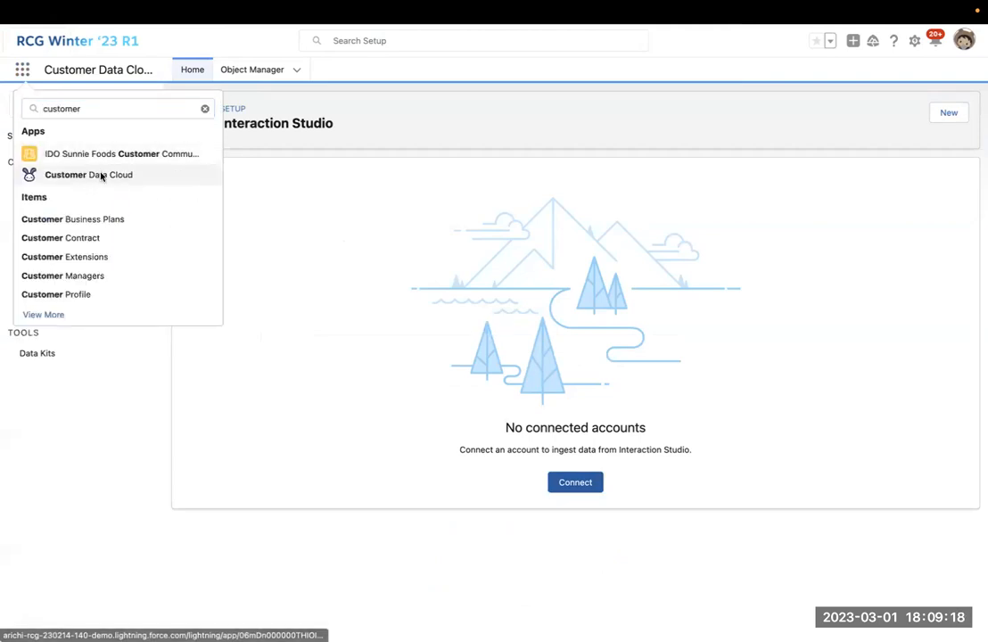
click(101, 174)
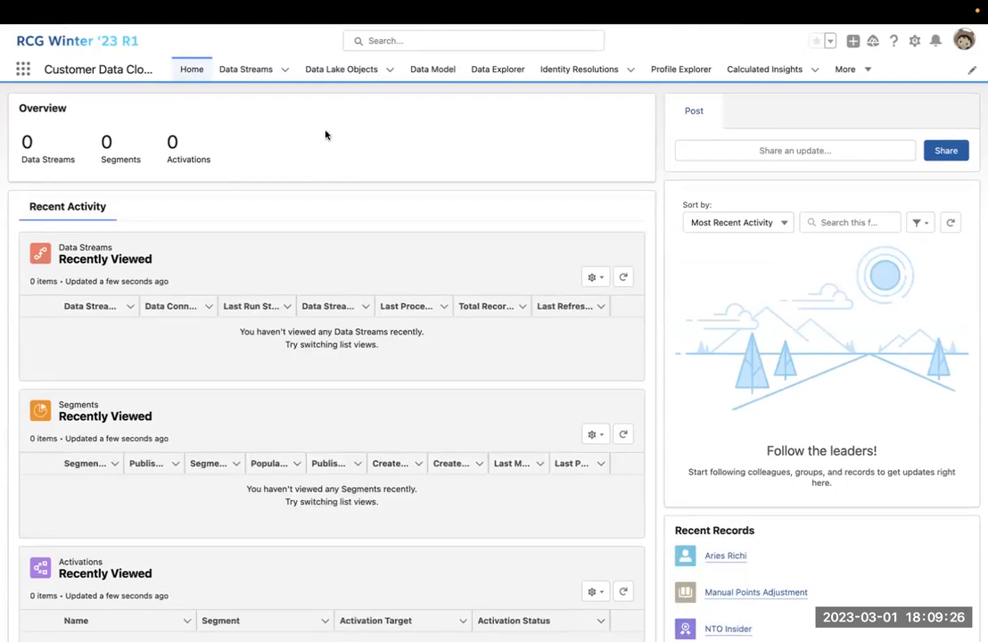
click(243, 68)
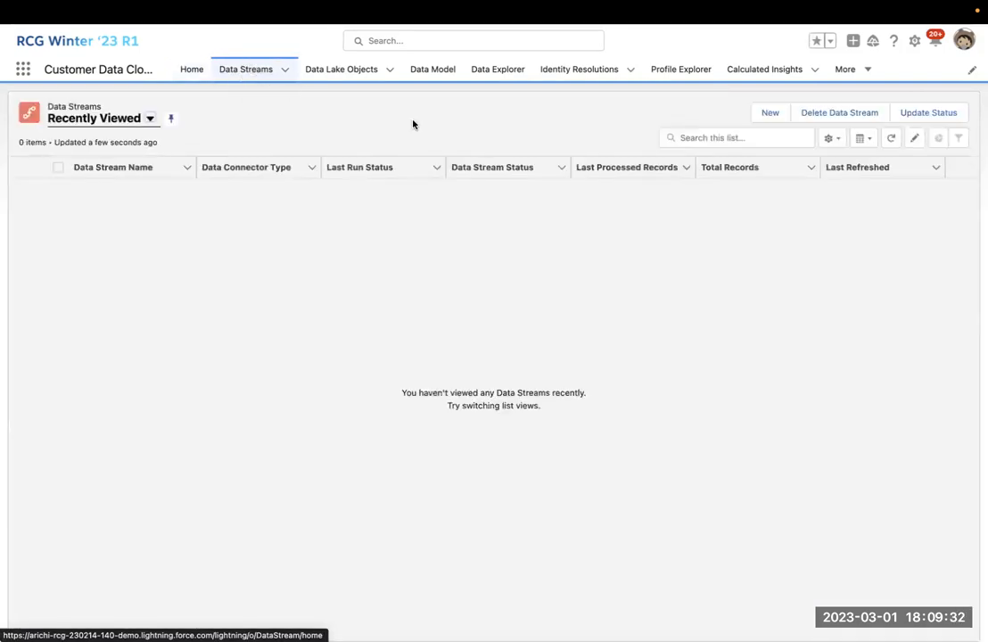
click(770, 116)
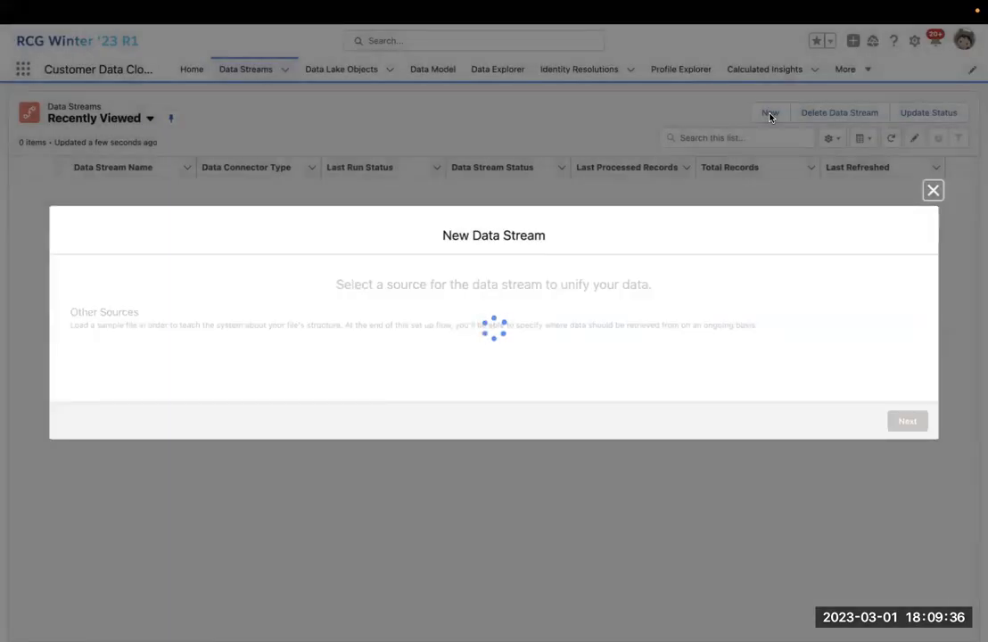
Pick the Amazon S3 tile under Other Sources and proceed to its configuration.
click(198, 237)
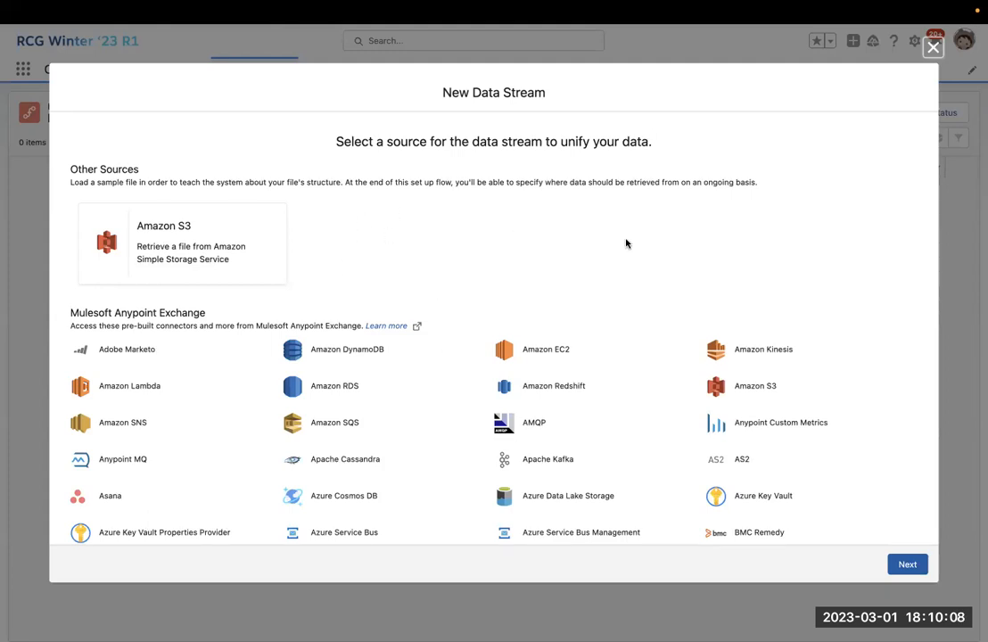
click(210, 240)
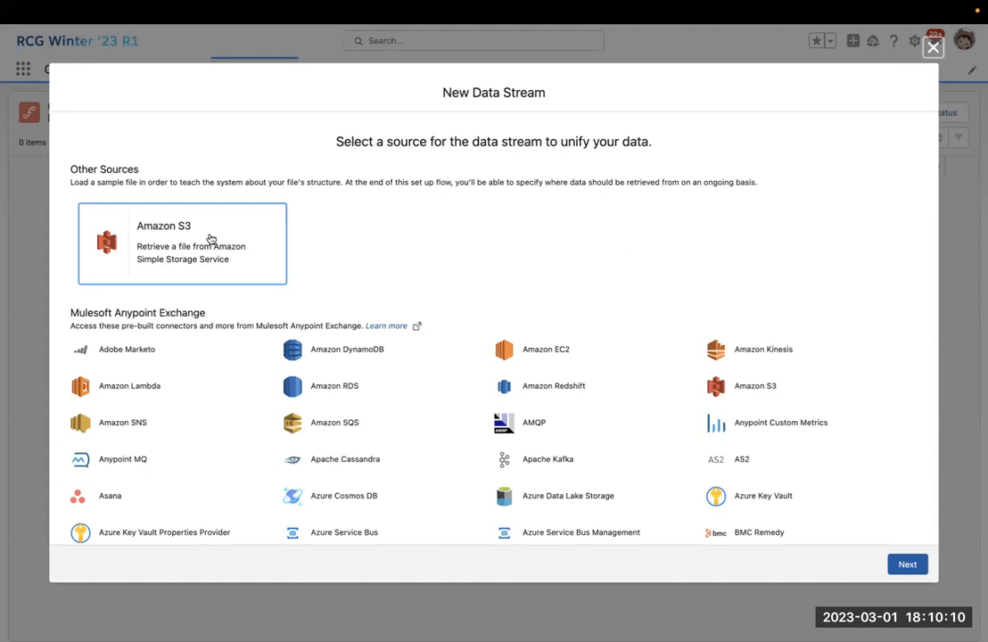
click(237, 246)
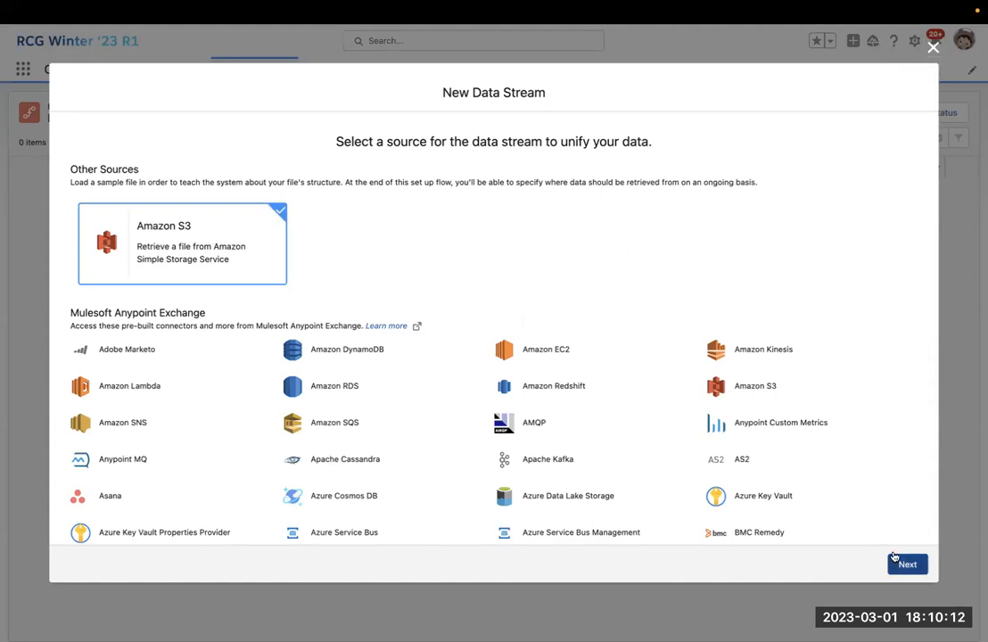
click(903, 563)
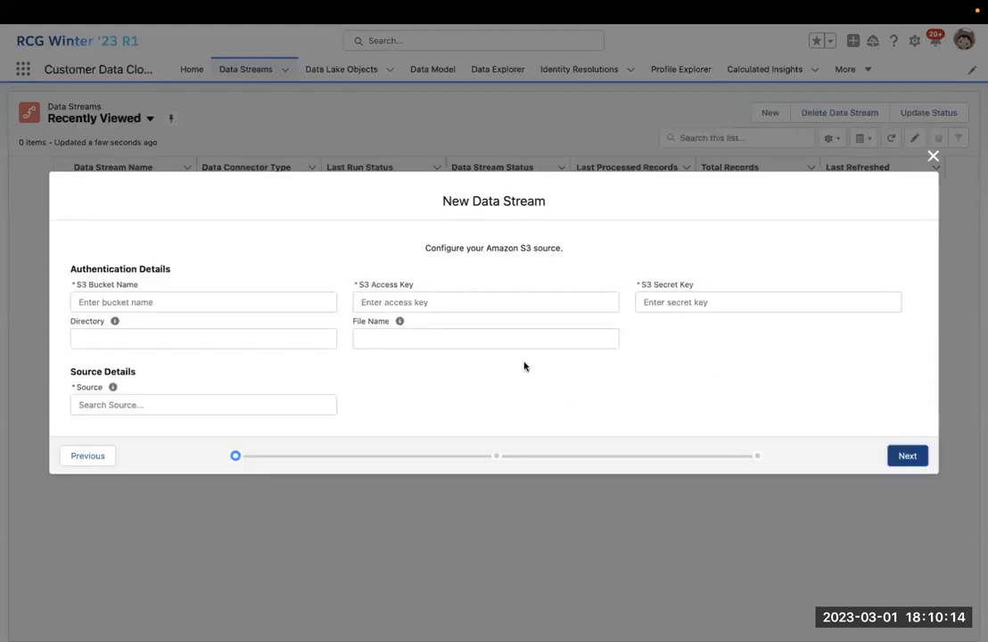
Fill in bucket sfdatacloud-demo, directory import/ and file name Customer.csv.
click(273, 300)
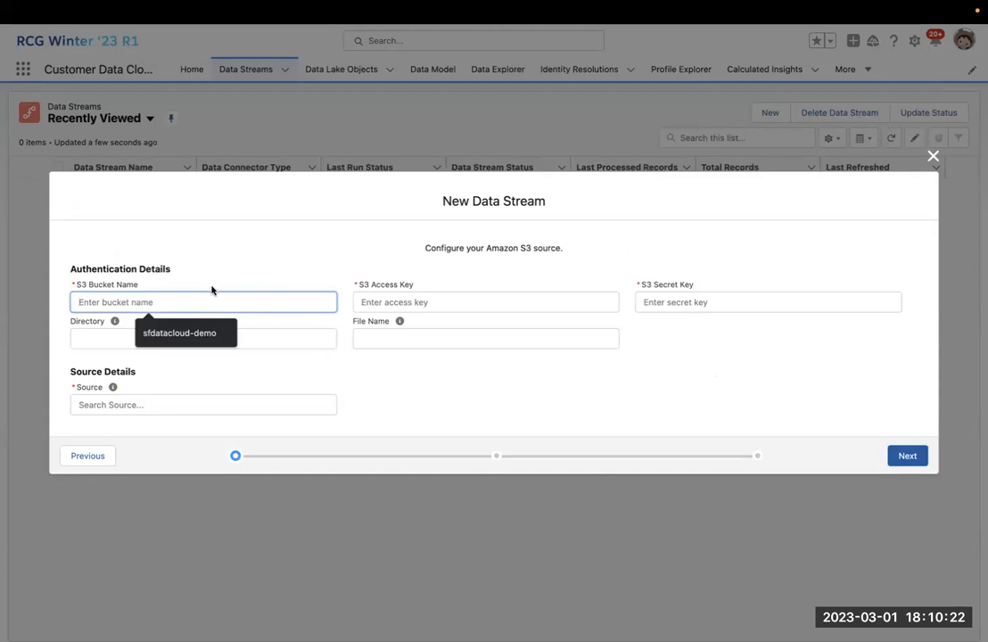
click(195, 332)
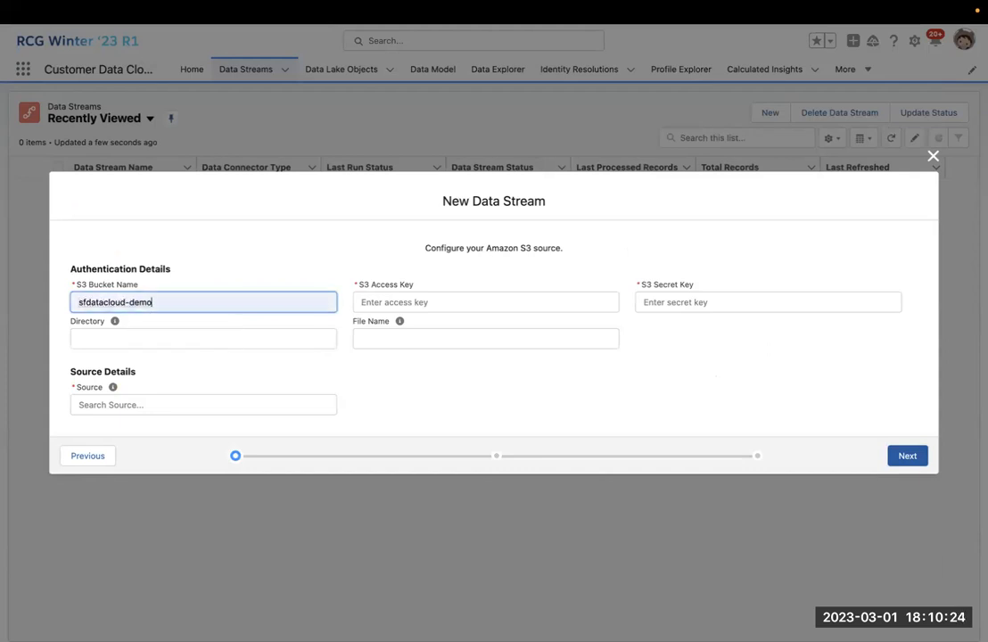
click(458, 301)
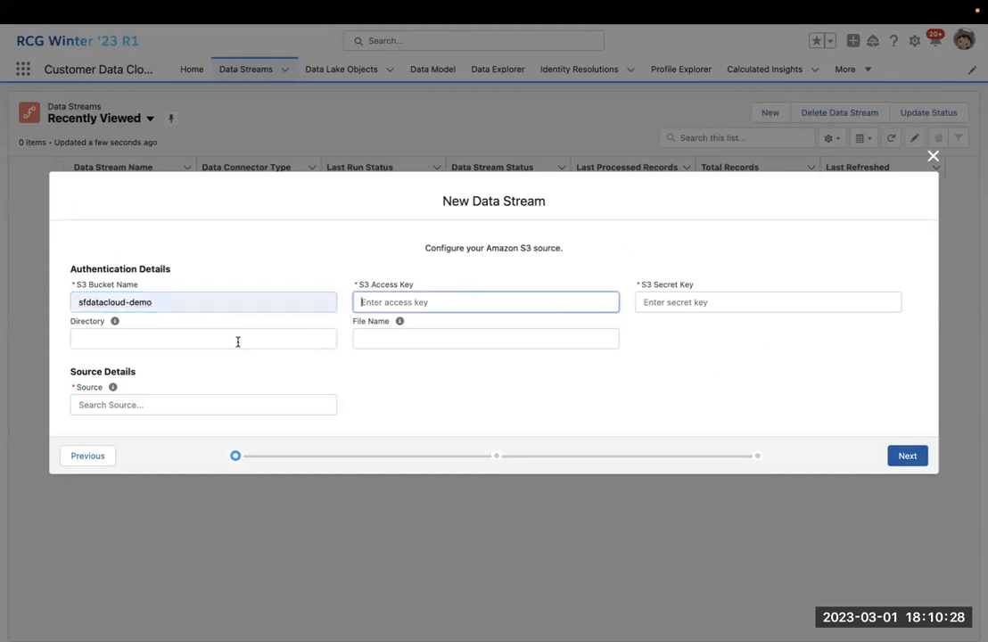
click(286, 340)
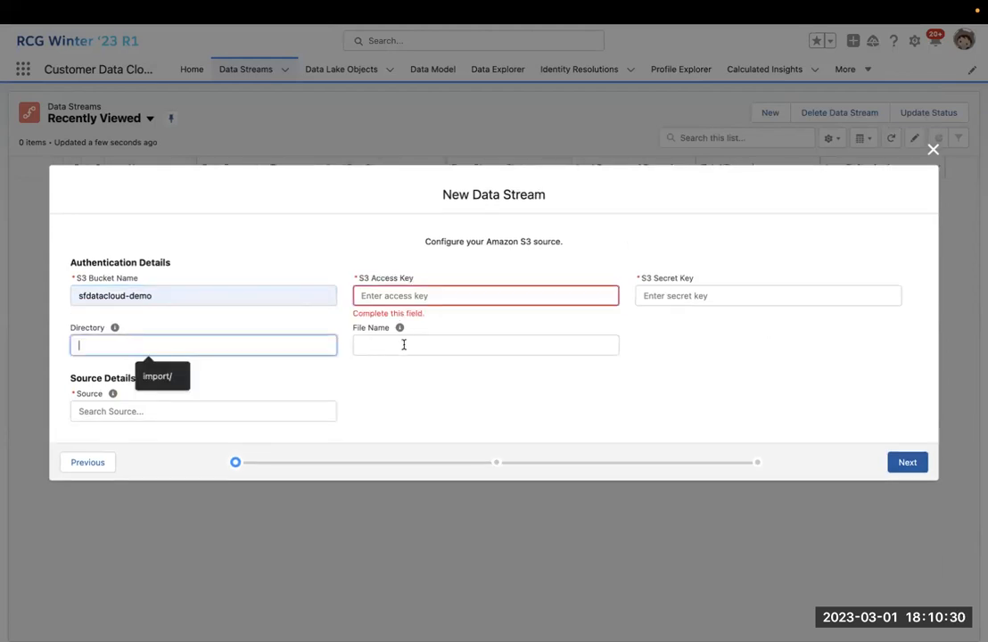
key(Down)
key(Return)
click(429, 346)
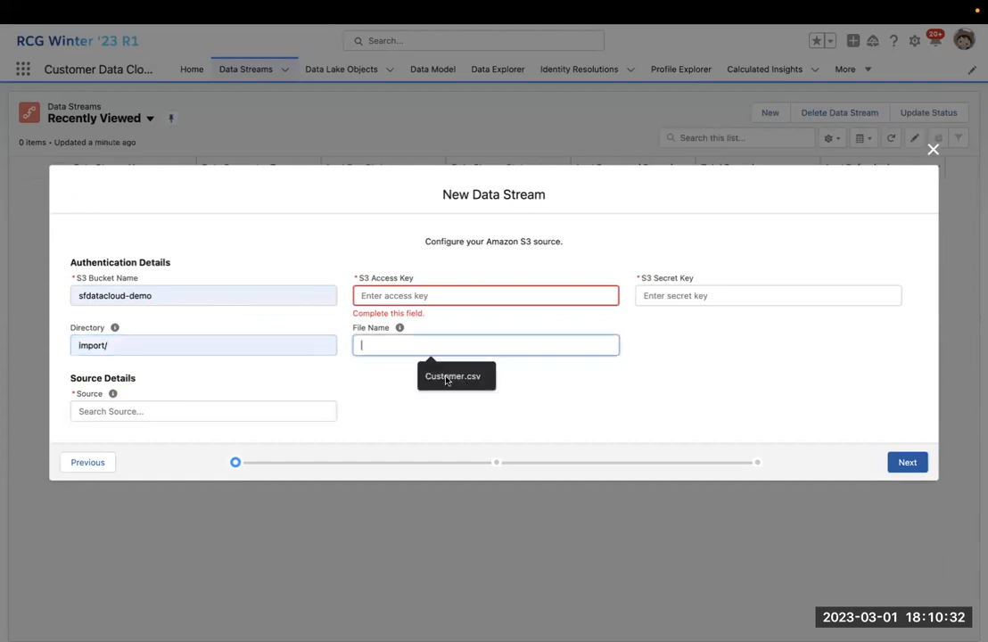
key(Down)
key(Return)
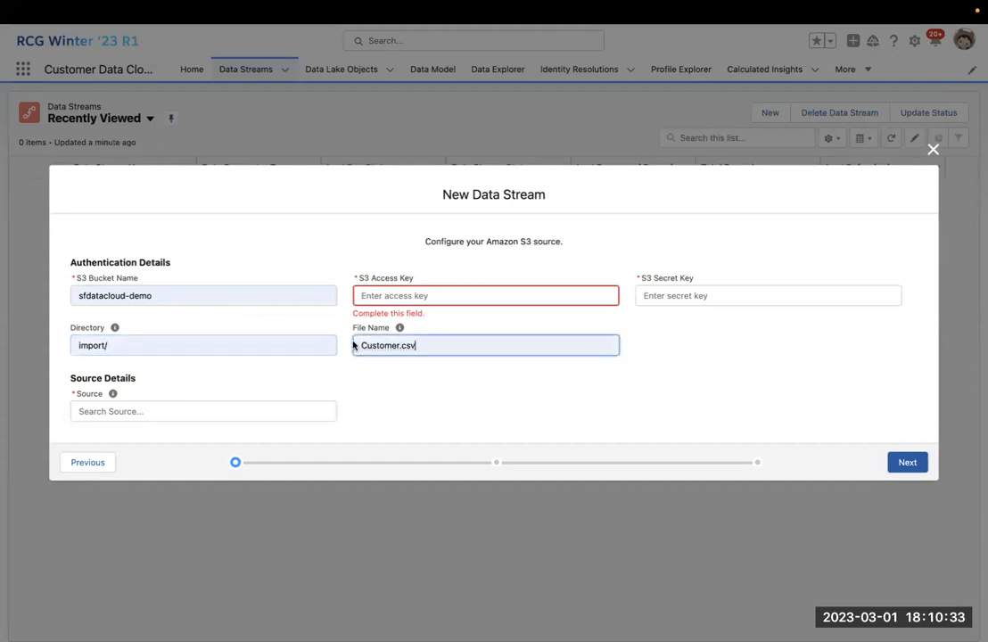
Type 'DW' in the Source search box and take the browser out of full screen.
click(233, 411)
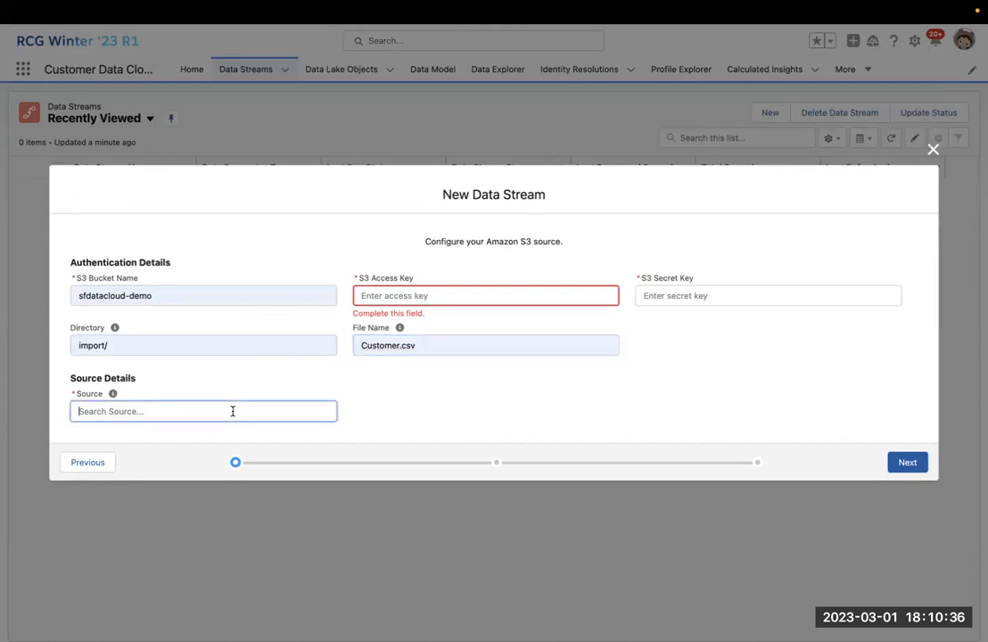
text(DWH)
mouse_move(134, 6)
click(44, 33)
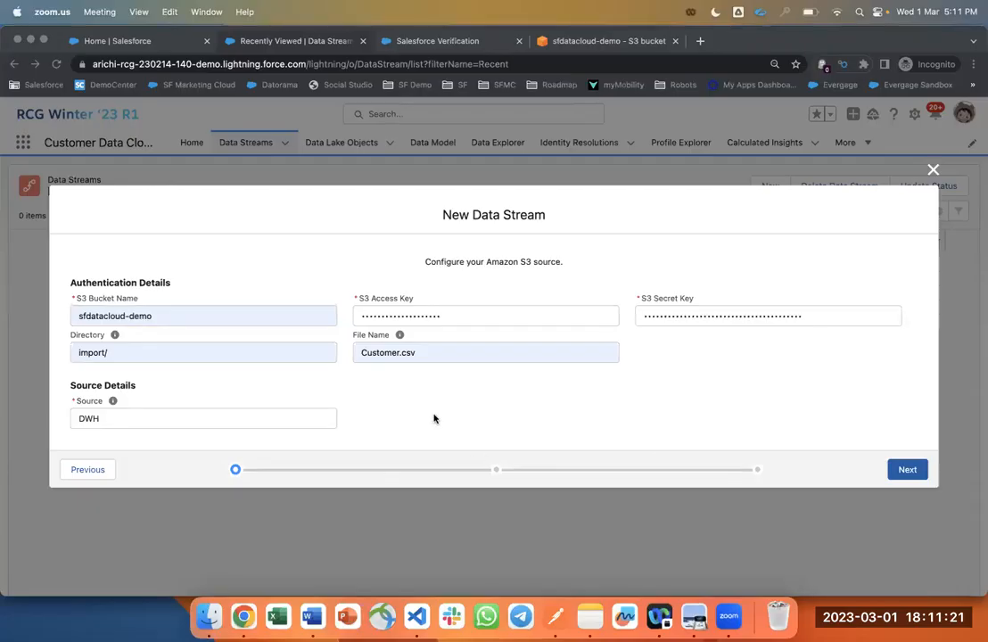
Return the browser to full screen and submit the completed S3 source details.
click(468, 387)
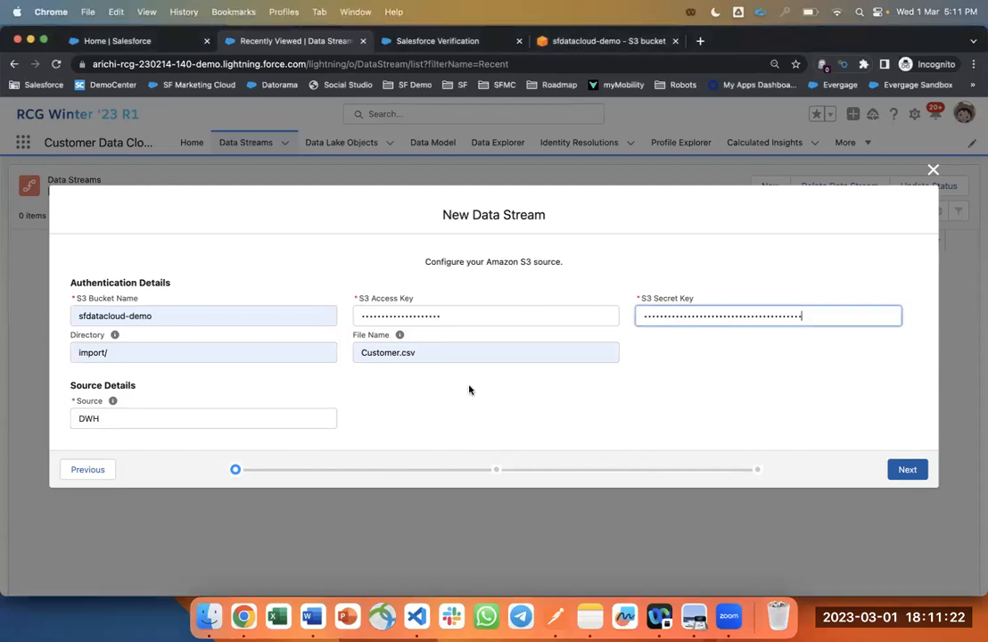
click(42, 40)
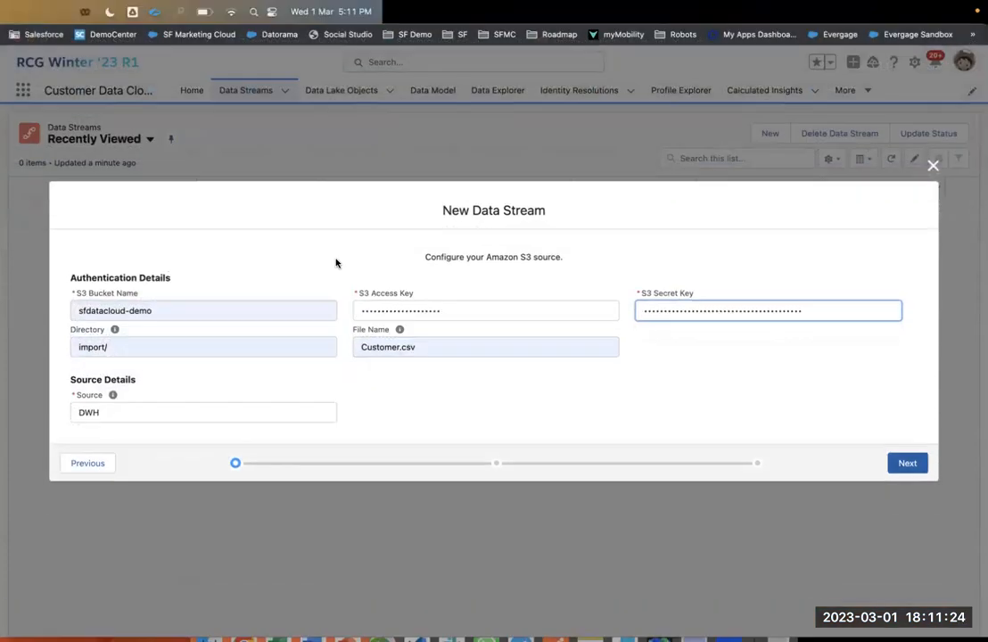
click(494, 302)
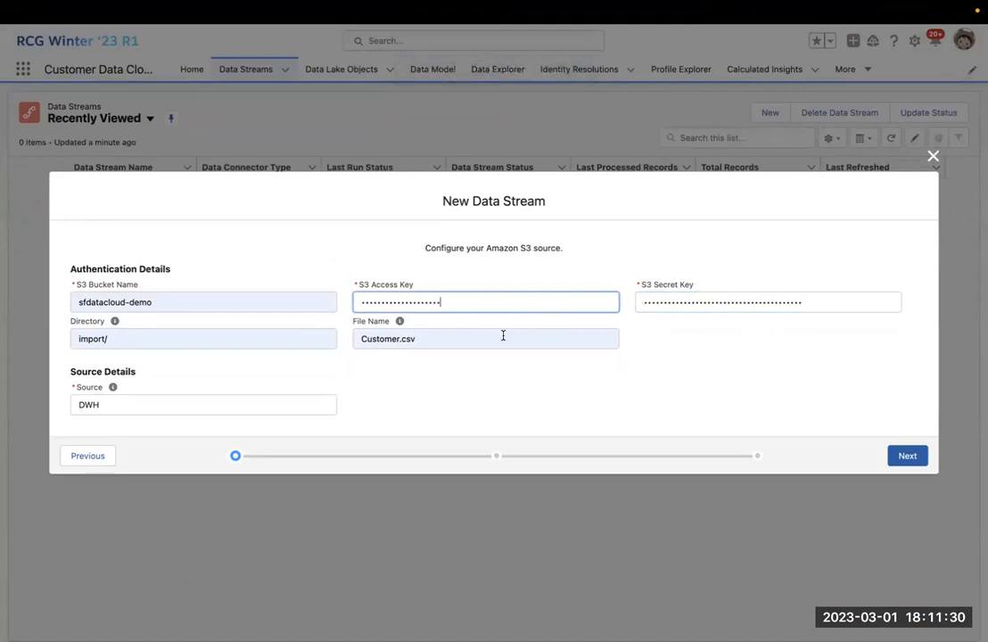
key(Return)
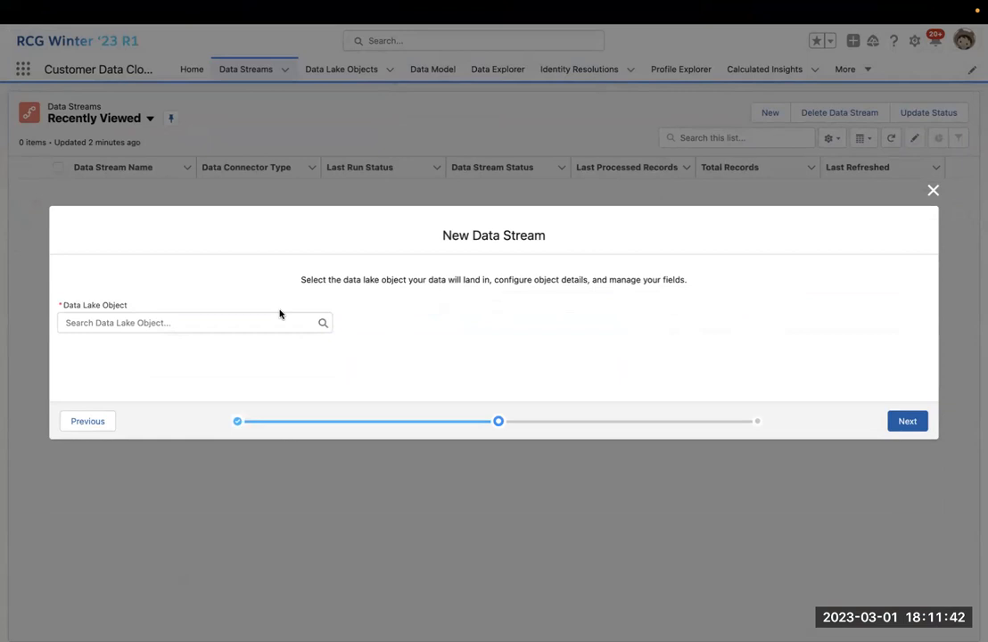
Choose 'New Data Lake Object' from the Data Lake Object dropdown.
click(223, 321)
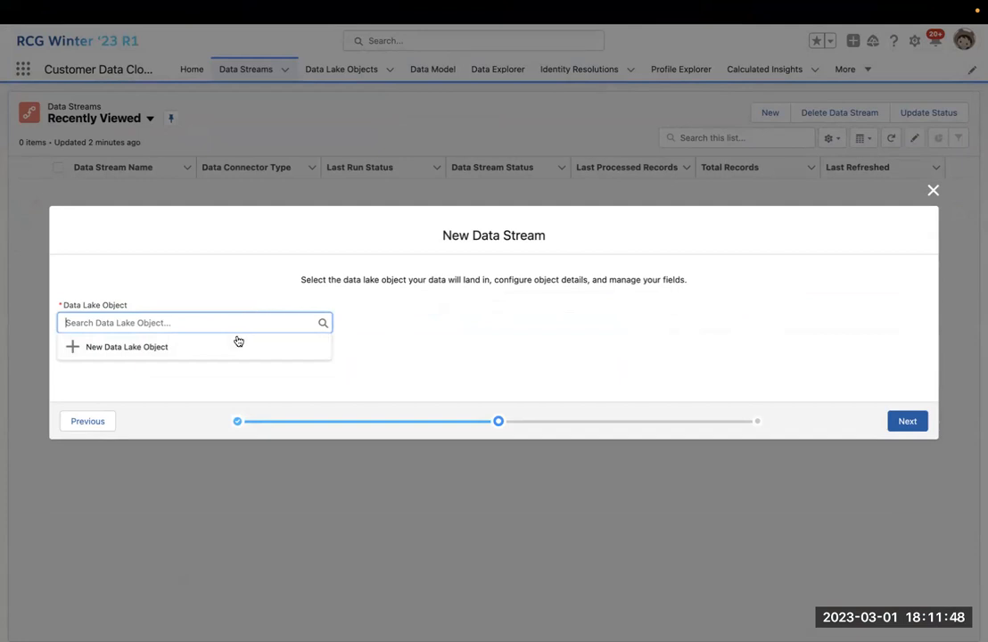
click(238, 346)
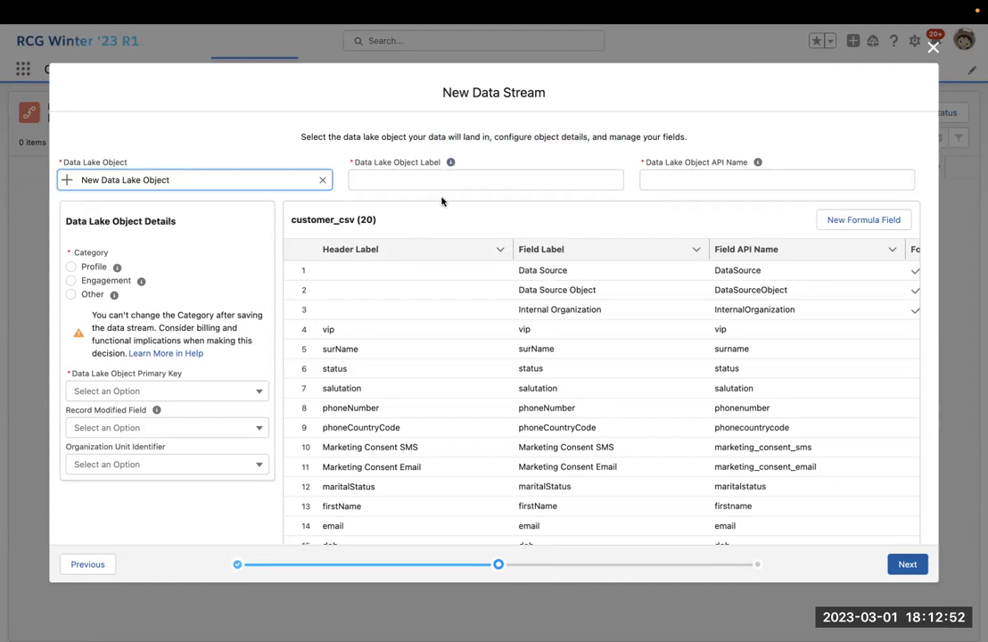
Enter customers_s3 as the data lake object label so the API name matches.
click(419, 174)
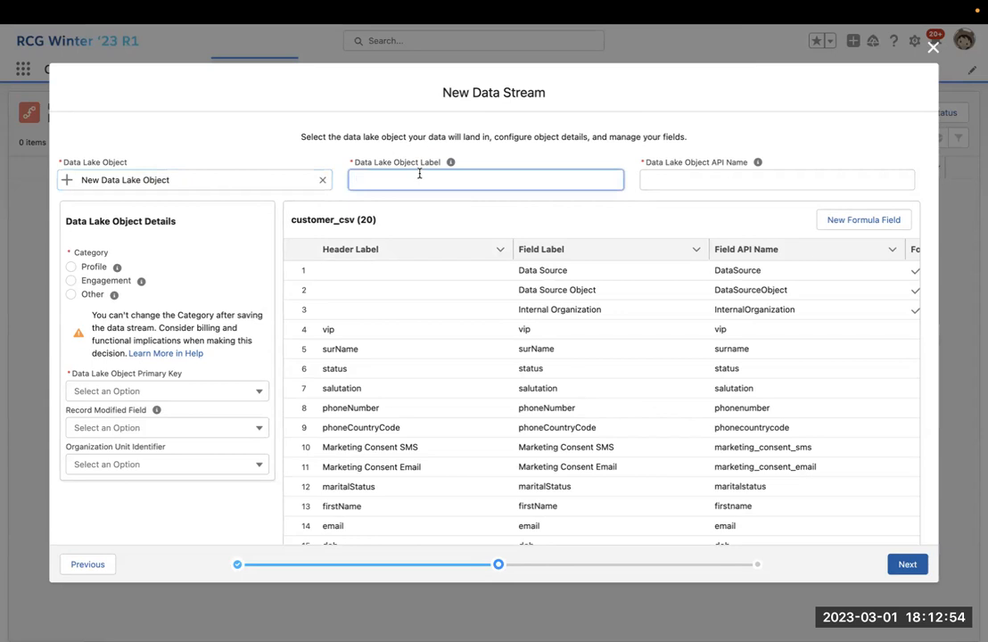
text(customers_s3)
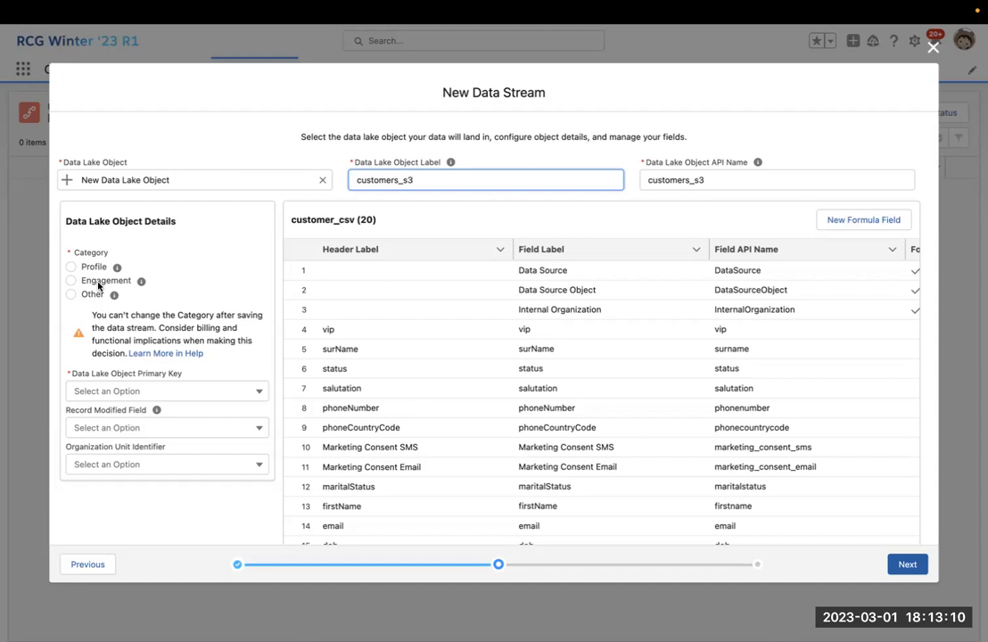
mouse_move(123, 259)
mouse_move(138, 283)
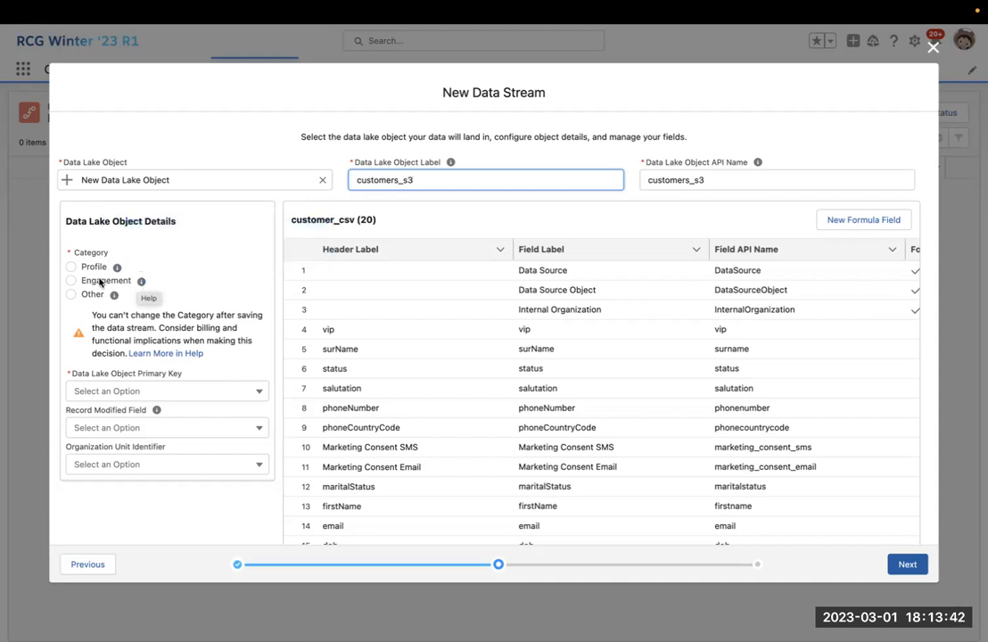
mouse_move(113, 297)
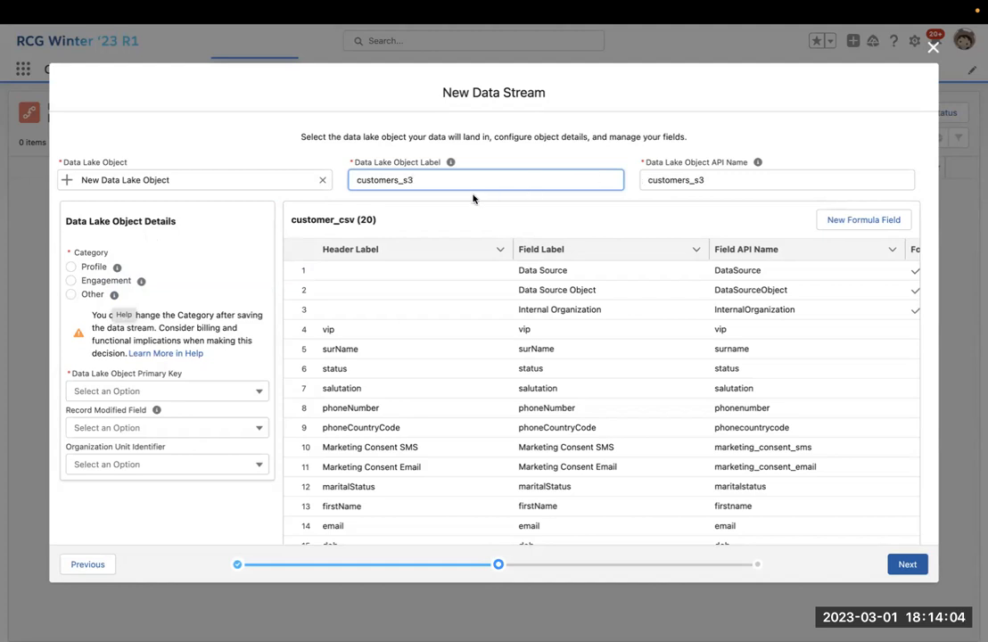
Select the Profile category and choose clientId as the data lake object's primary key.
click(71, 267)
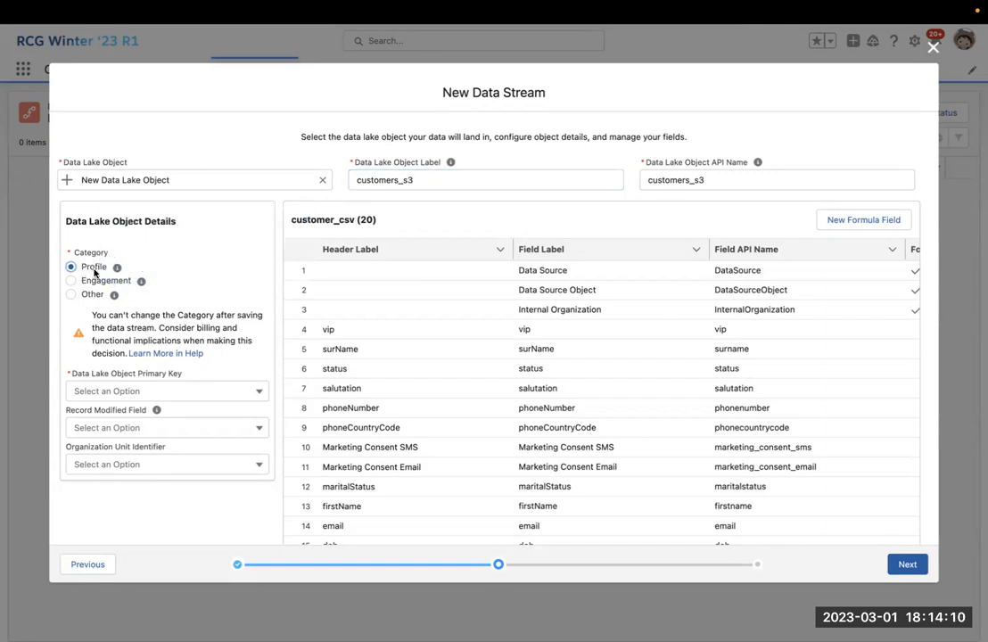
click(165, 391)
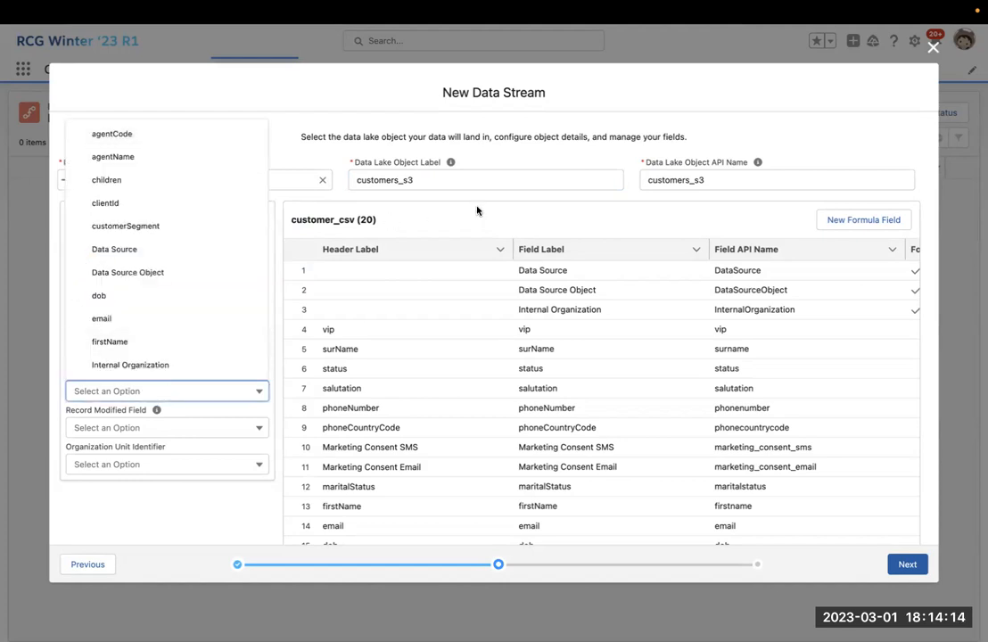
click(346, 209)
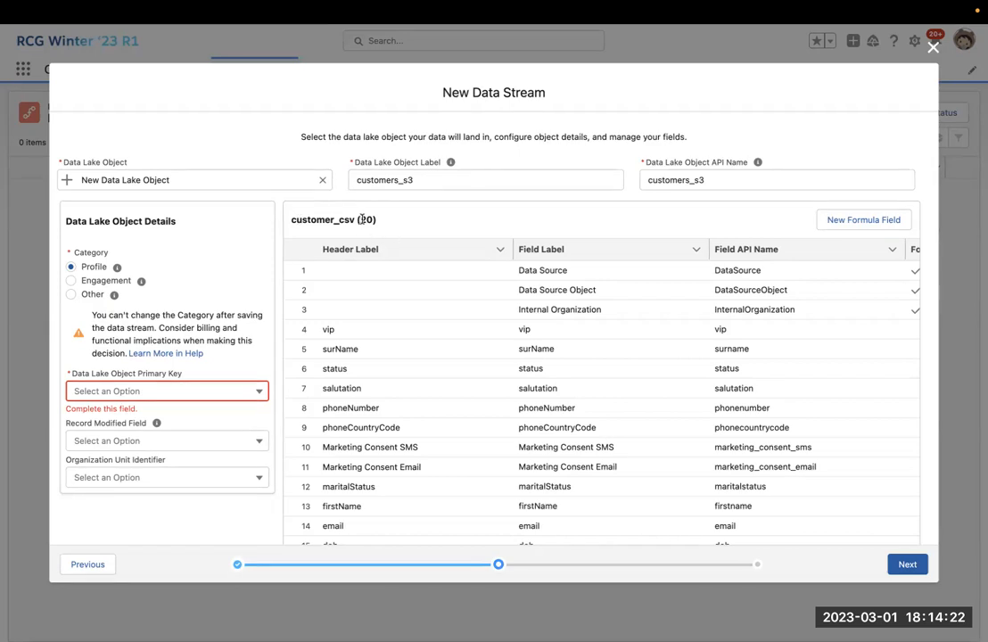
scroll(419, 312, down, 5)
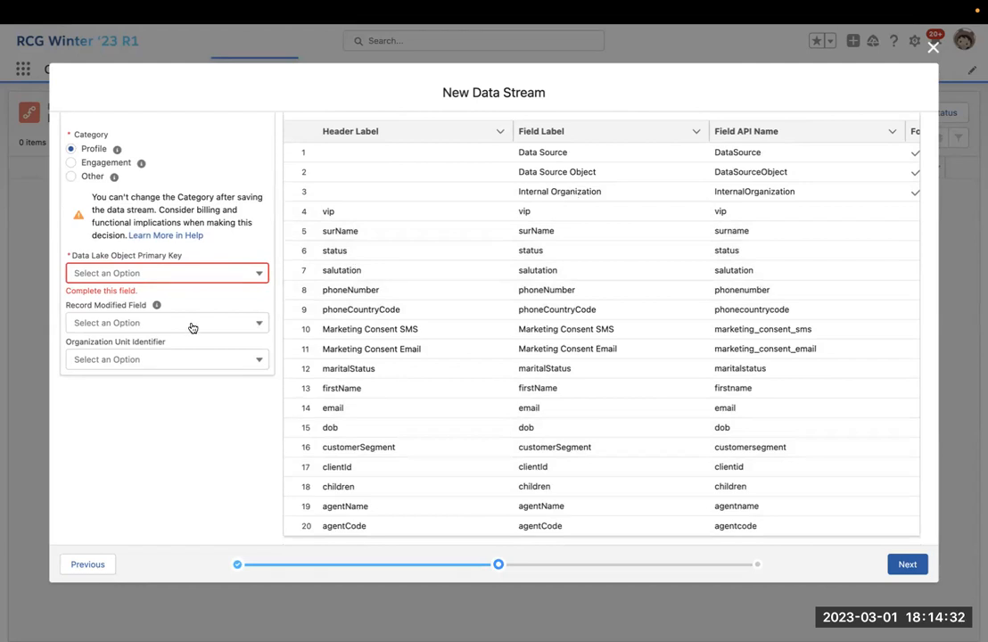
click(215, 274)
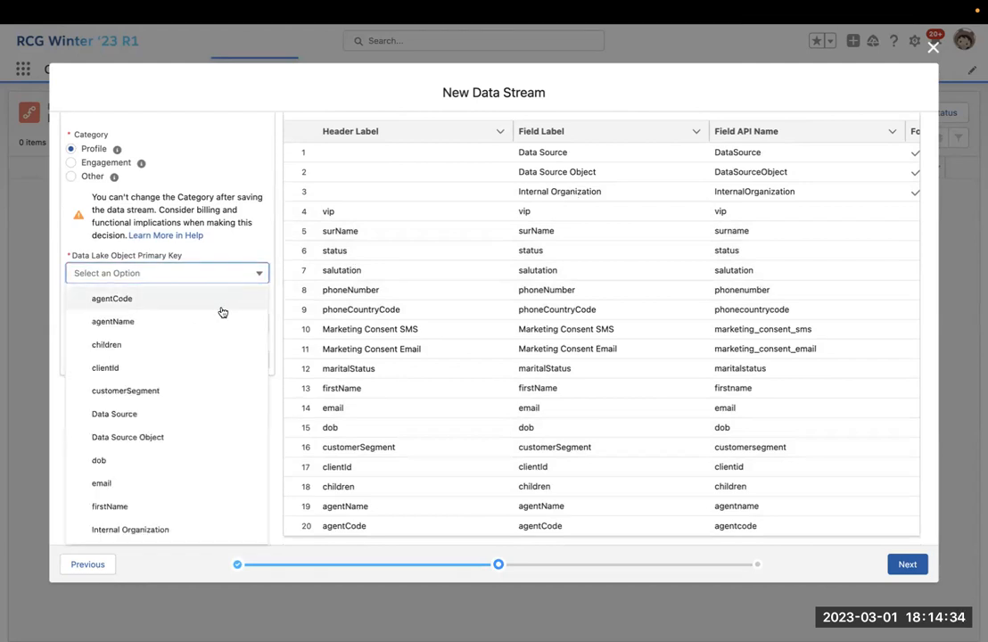
scroll(205, 349, down, 2)
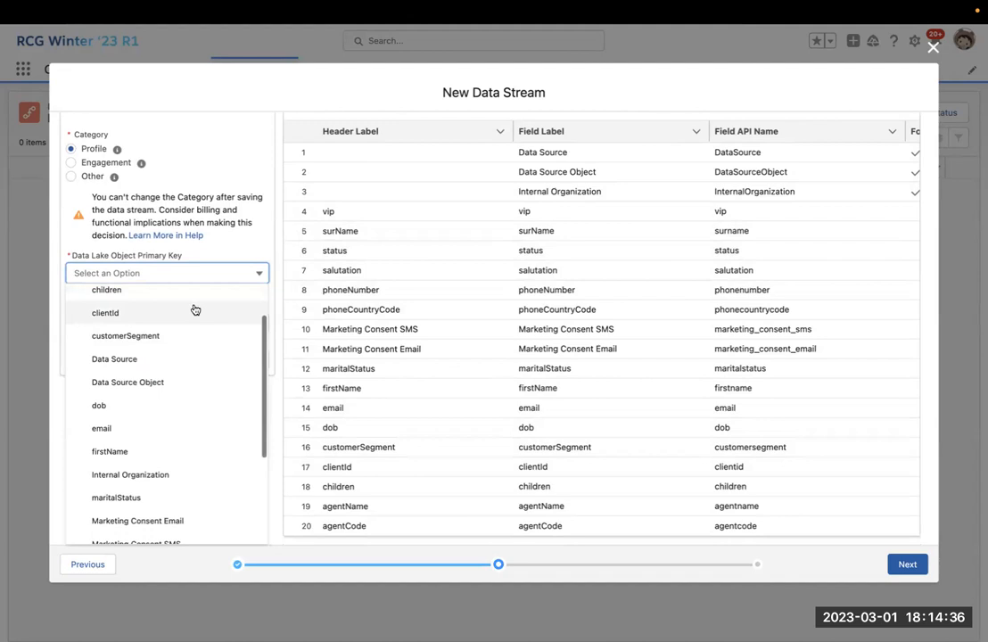
click(196, 309)
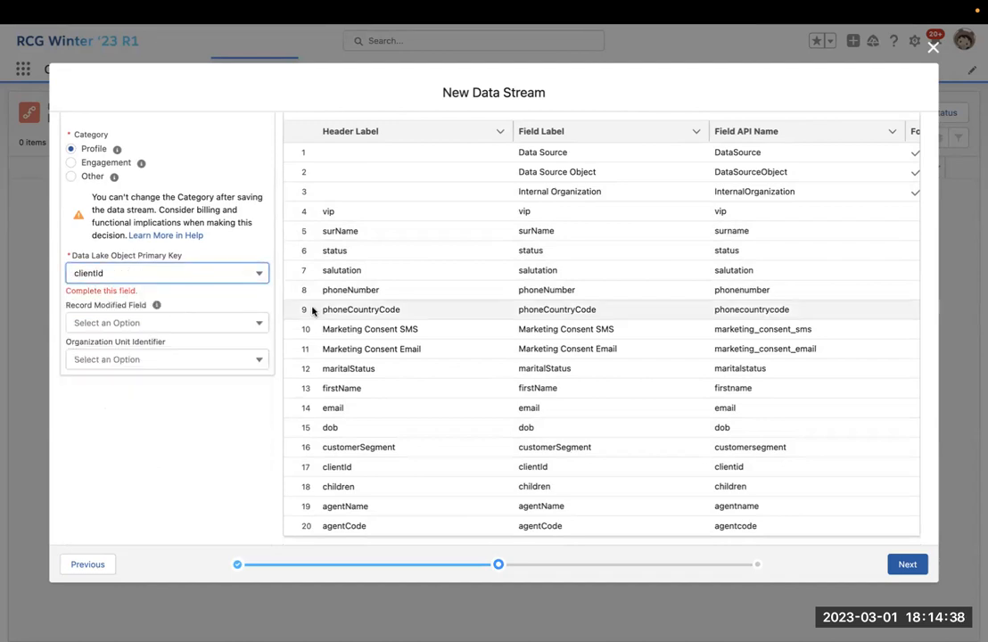
click(232, 452)
scroll(486, 359, up, 1)
scroll(487, 359, up, 3)
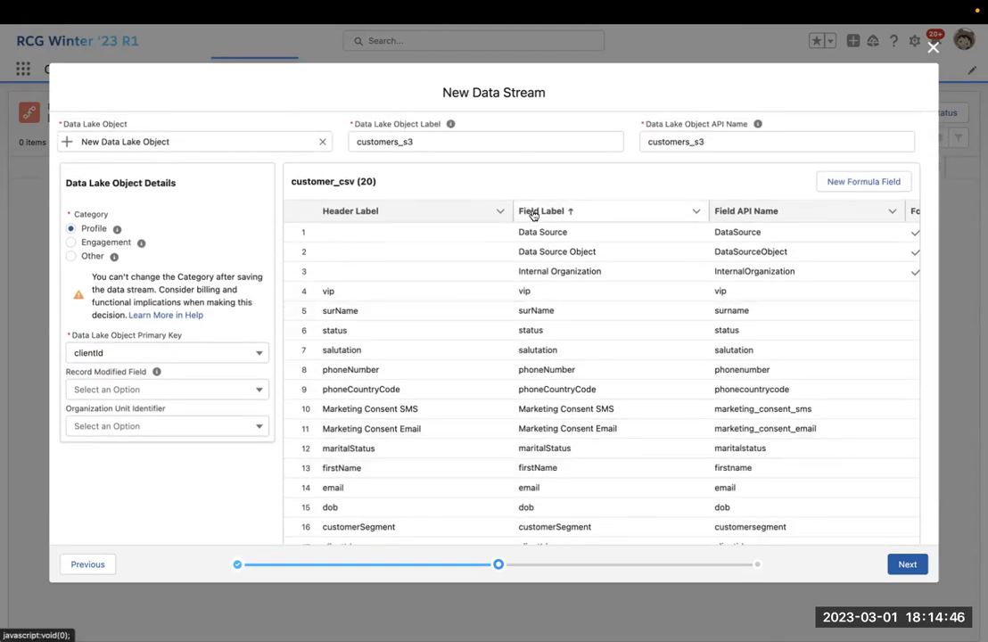
Relabel the vip field 'Is VIP' and the surName field 'Last Name'.
scroll(526, 271, down, 1)
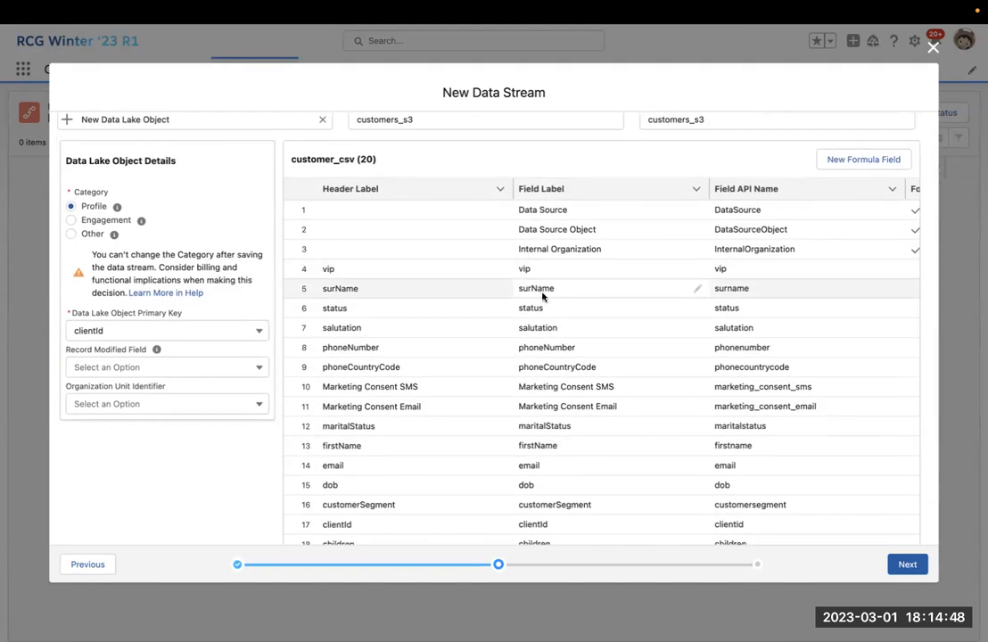
double_click(528, 273)
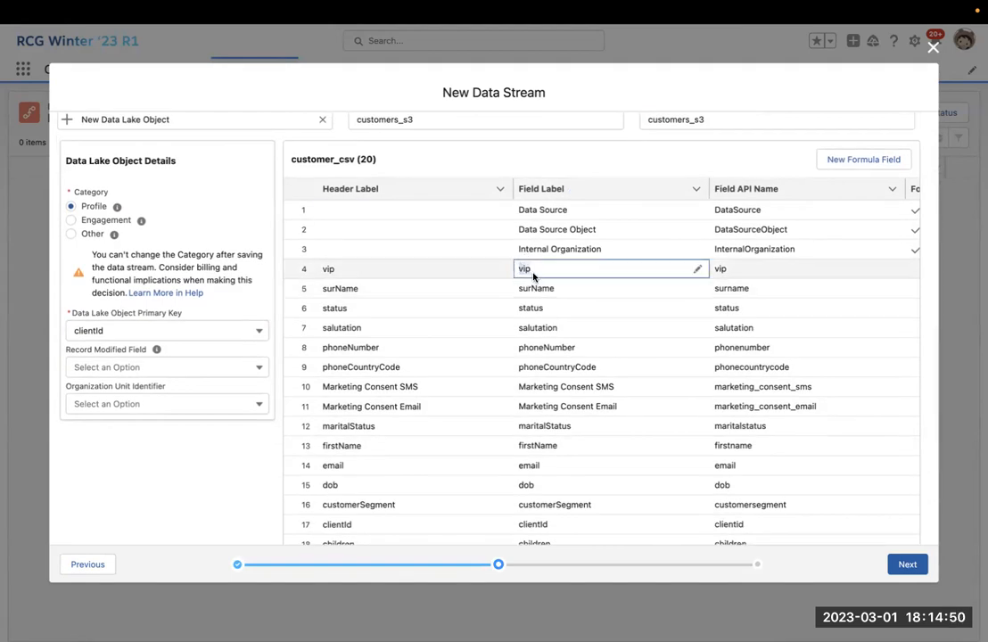
click(697, 268)
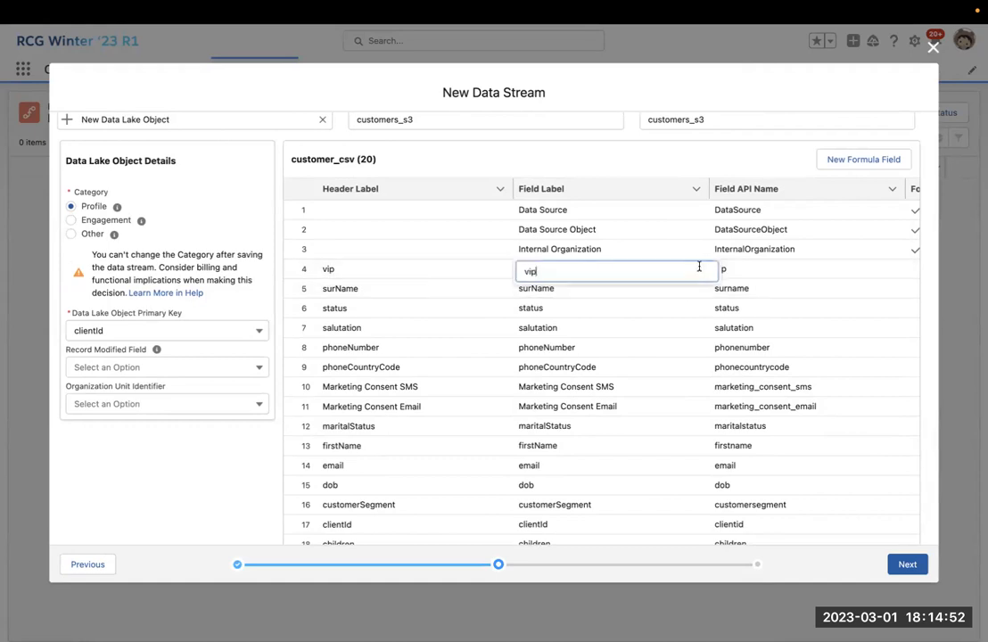
key(BackSpace)
key(BackSpace)
key(BackSpace)
text(Is VIP)
key(Return)
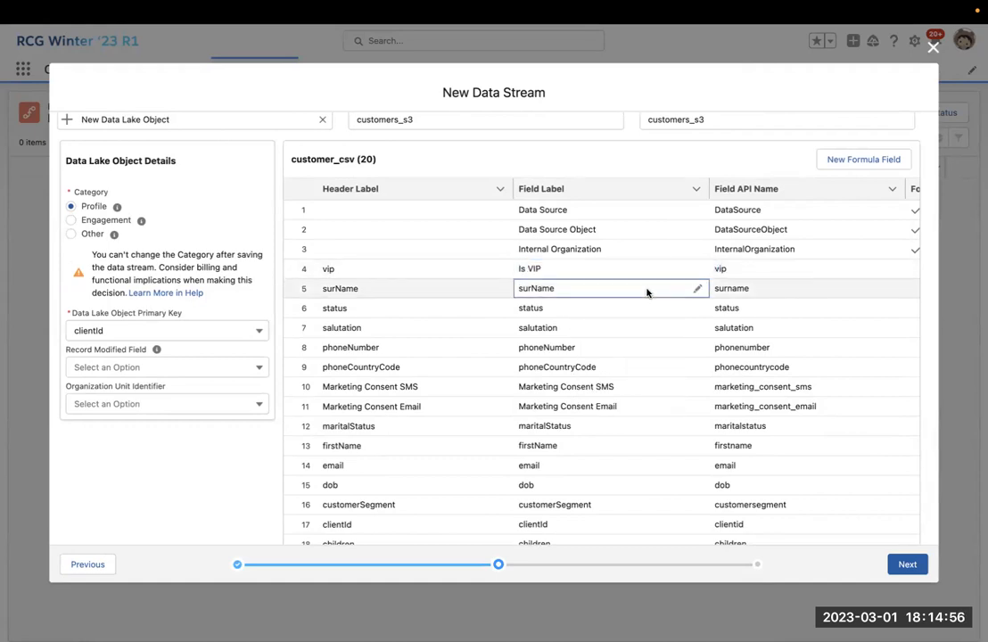
click(696, 288)
key(super+a)
text(Last Name)
key(Return)
Restore the original field labels surName and vip.
click(615, 313)
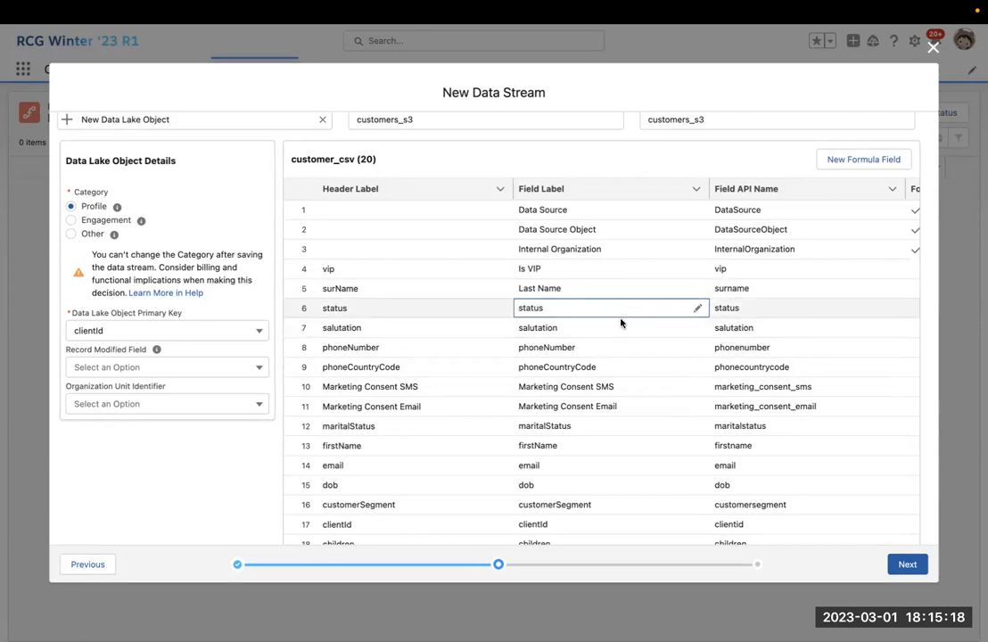
click(697, 288)
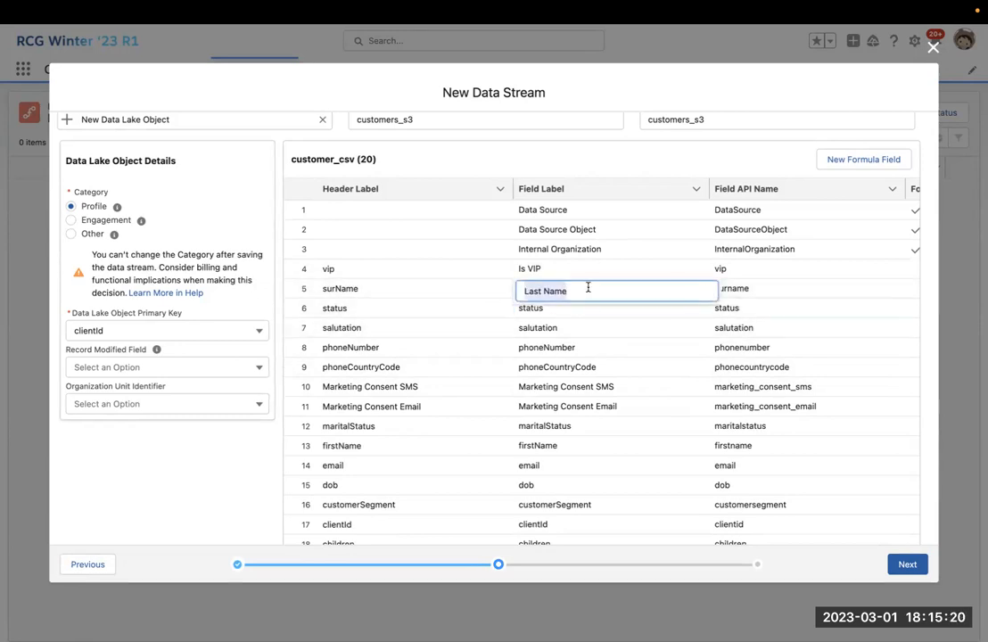
key(ctrl+a)
text(surN)
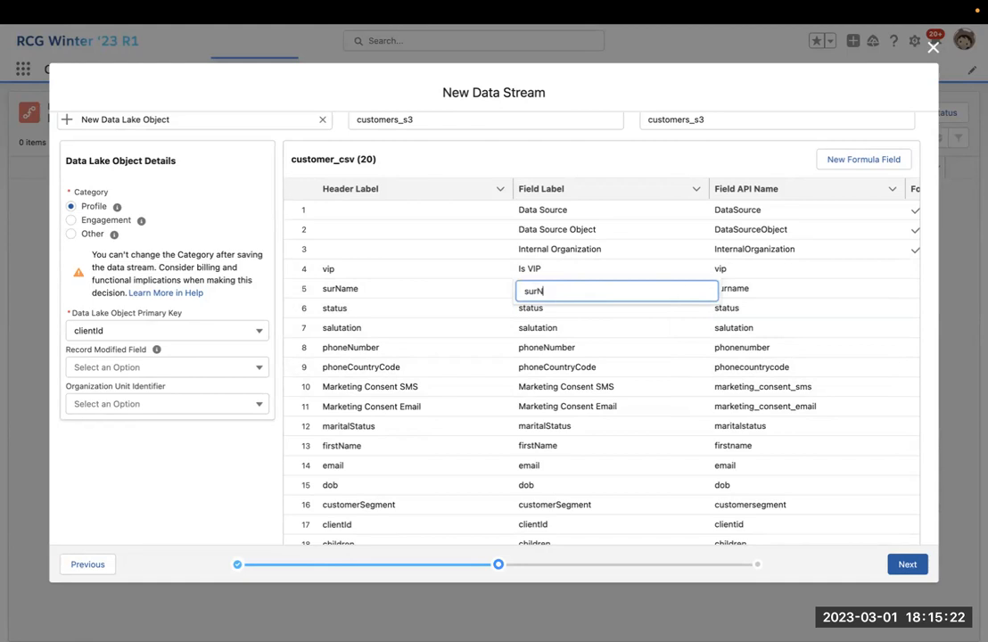
text(ame)
key(Return)
click(680, 270)
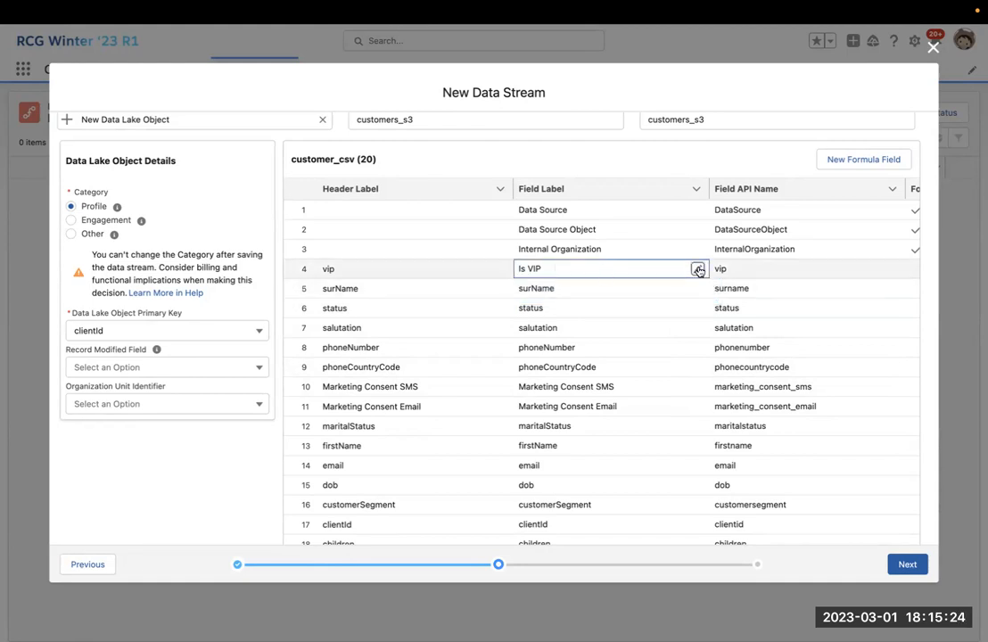
click(698, 270)
key(ctrl+a)
text(vip)
key(Return)
click(647, 296)
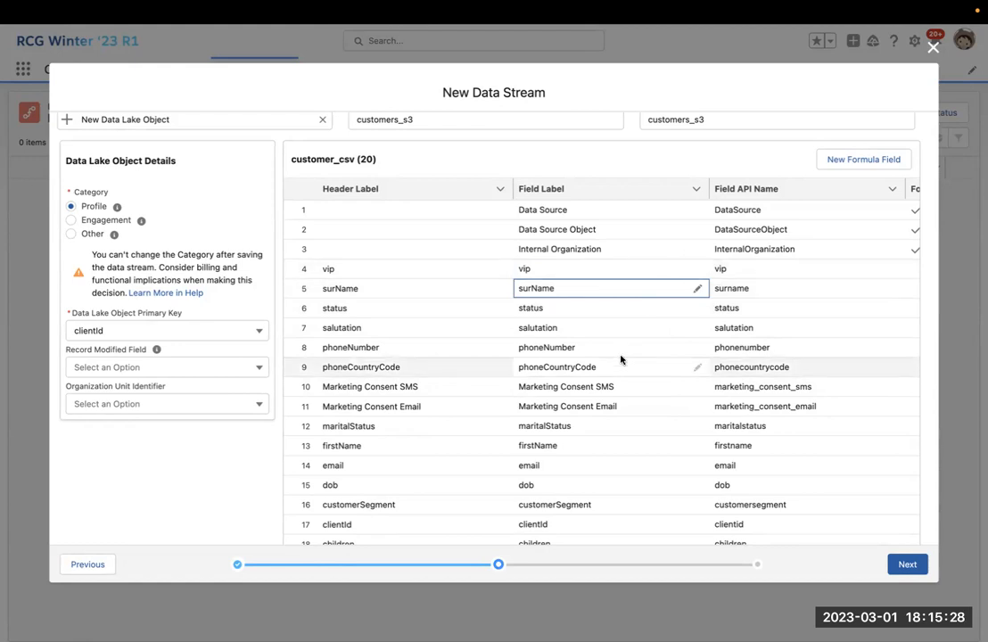
Bring up the New Formula Field form.
scroll(619, 320, down, 3)
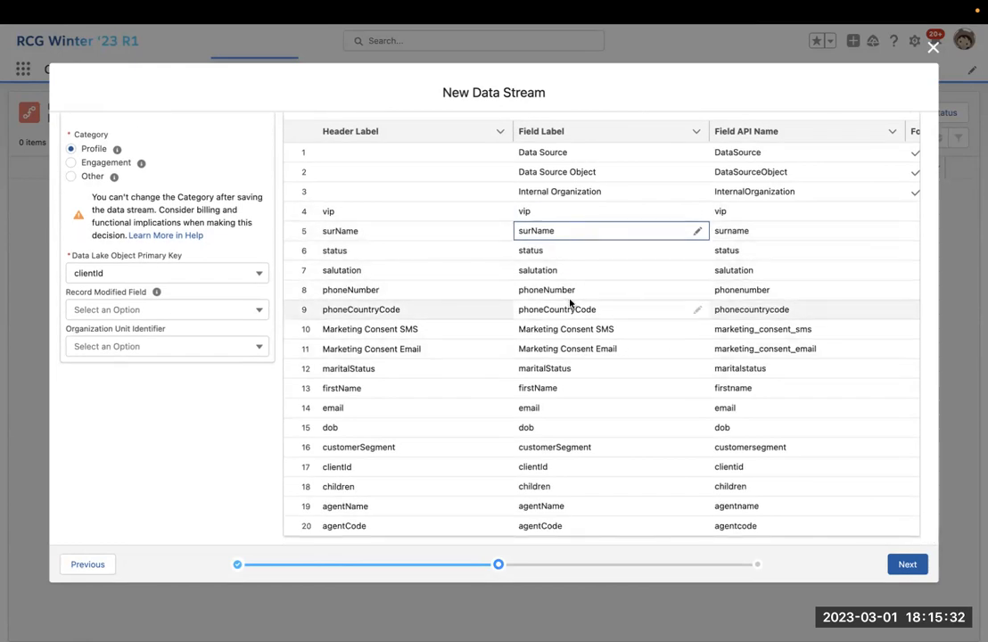
scroll(655, 229, up, 3)
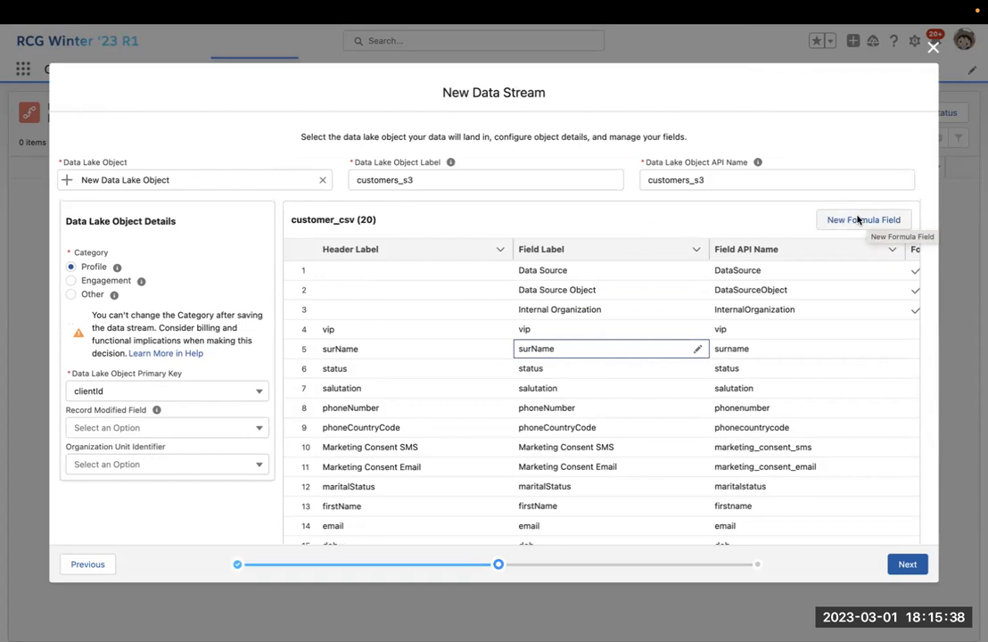
click(859, 220)
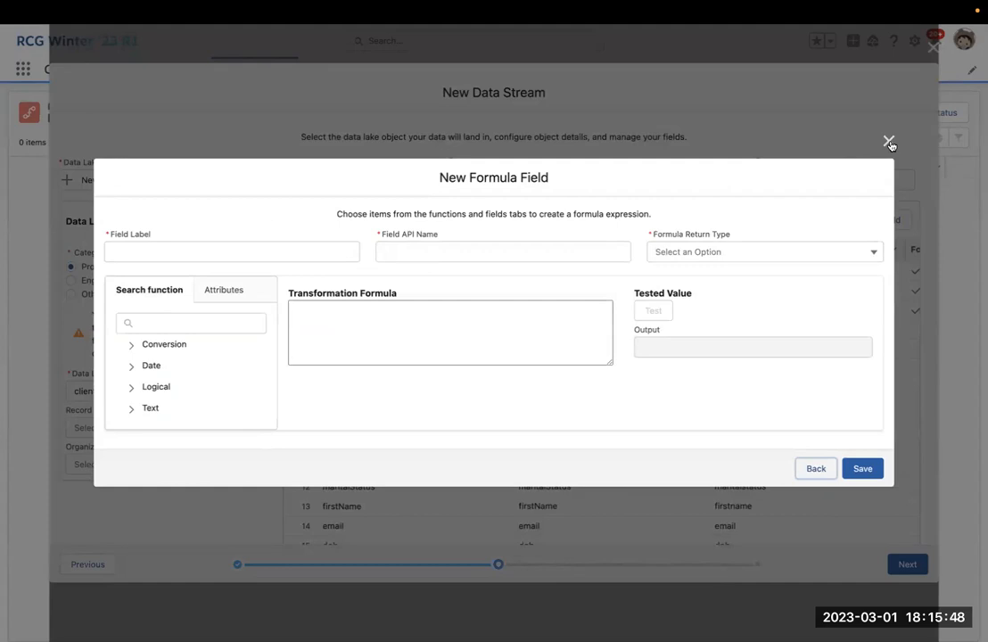
Label the formula field Age with a Number return type.
click(297, 252)
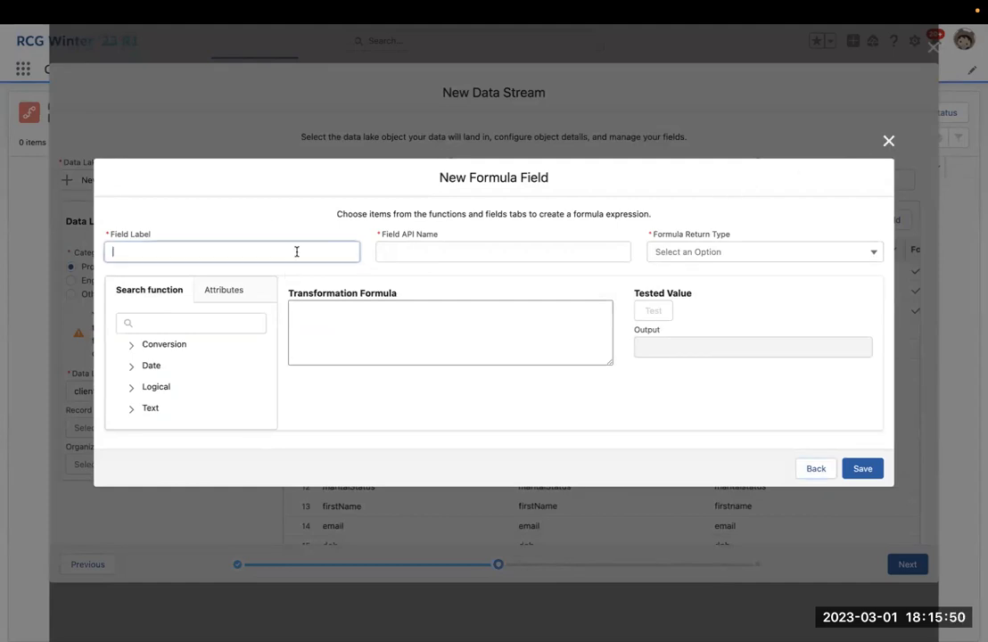
text(Age)
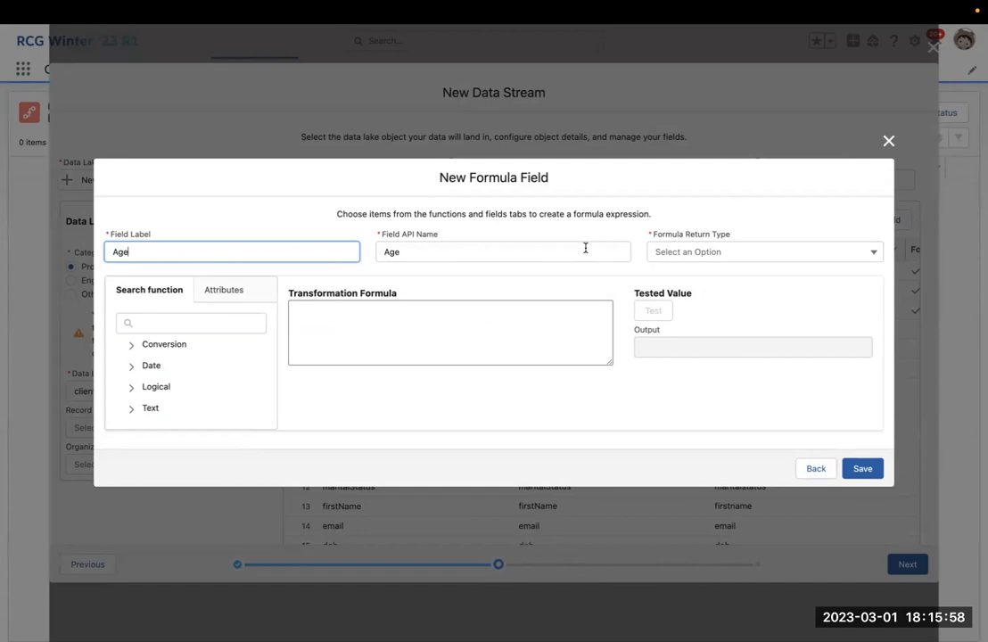
click(709, 252)
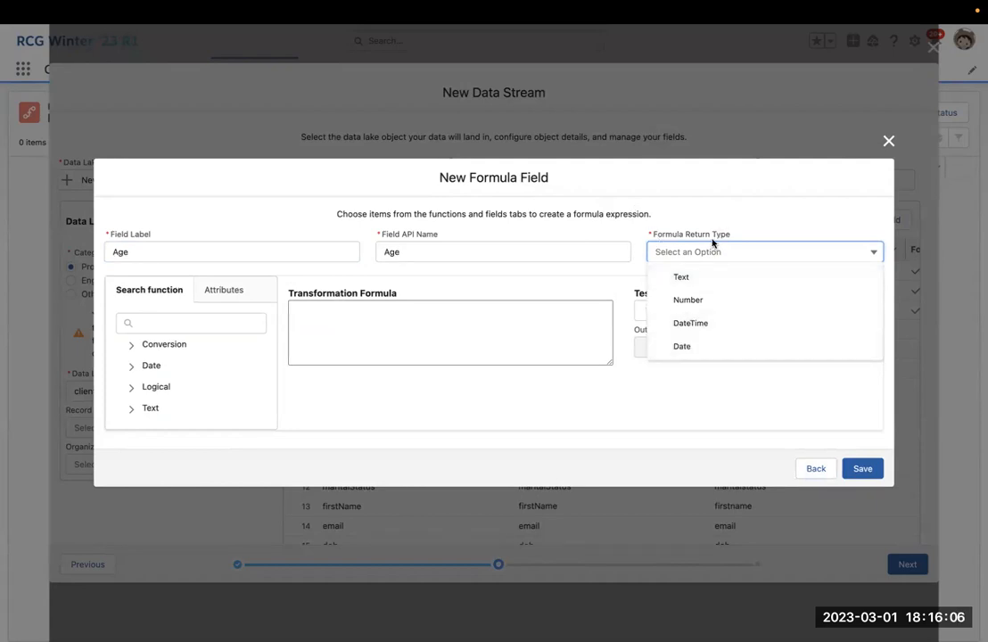
click(711, 346)
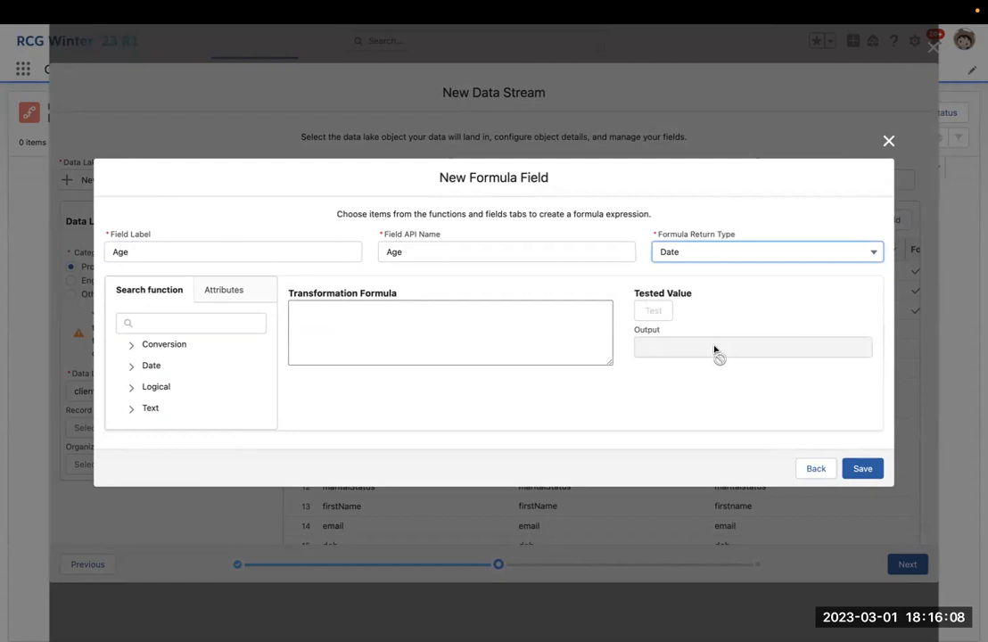
click(691, 257)
click(695, 296)
Insert the DATEDIFF date function and set its interval to 'yyyy'.
click(132, 366)
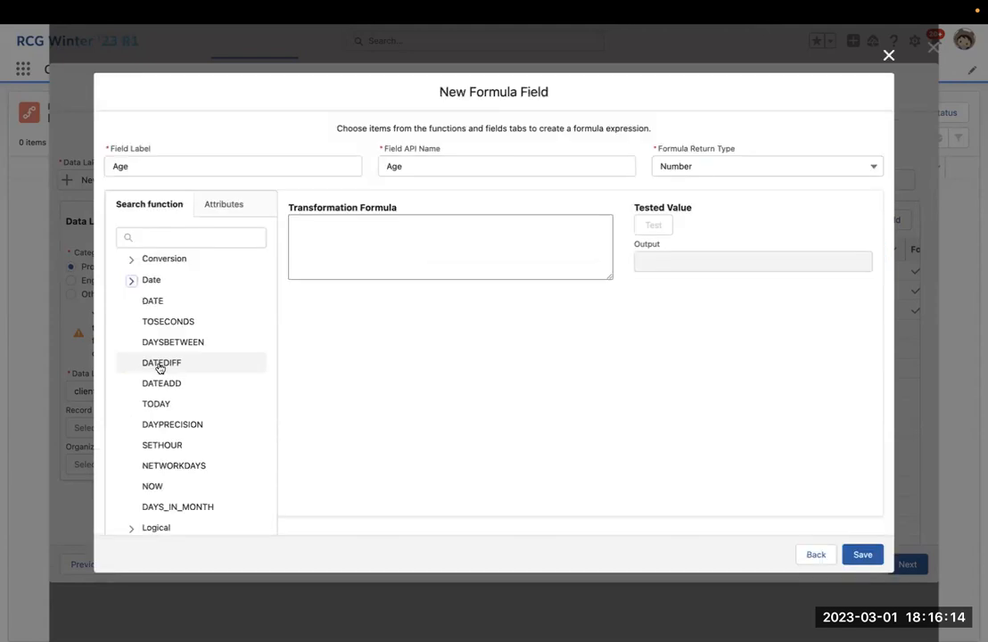
scroll(169, 367, down, 1)
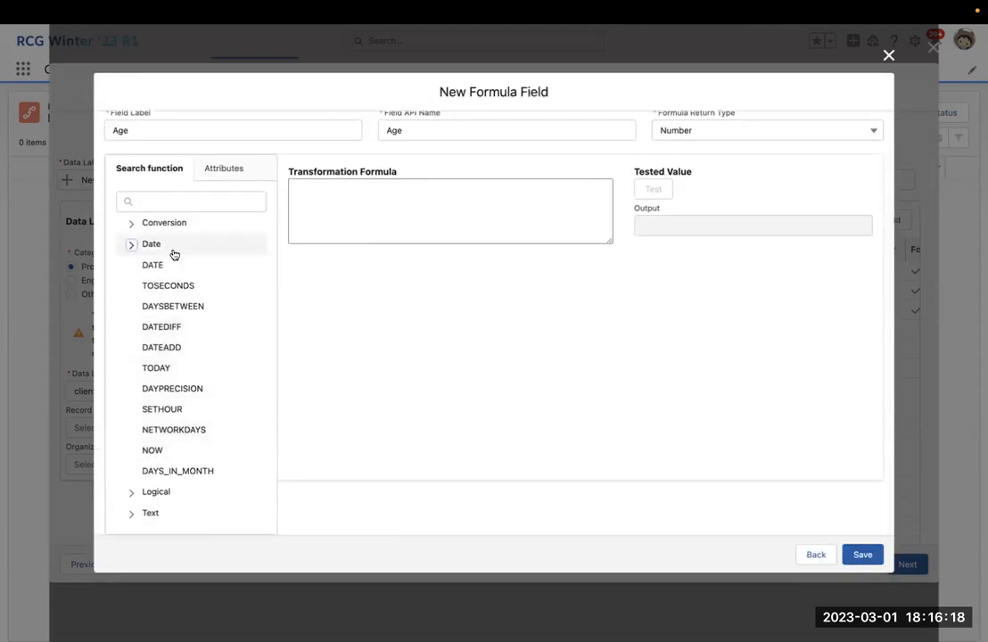
click(161, 327)
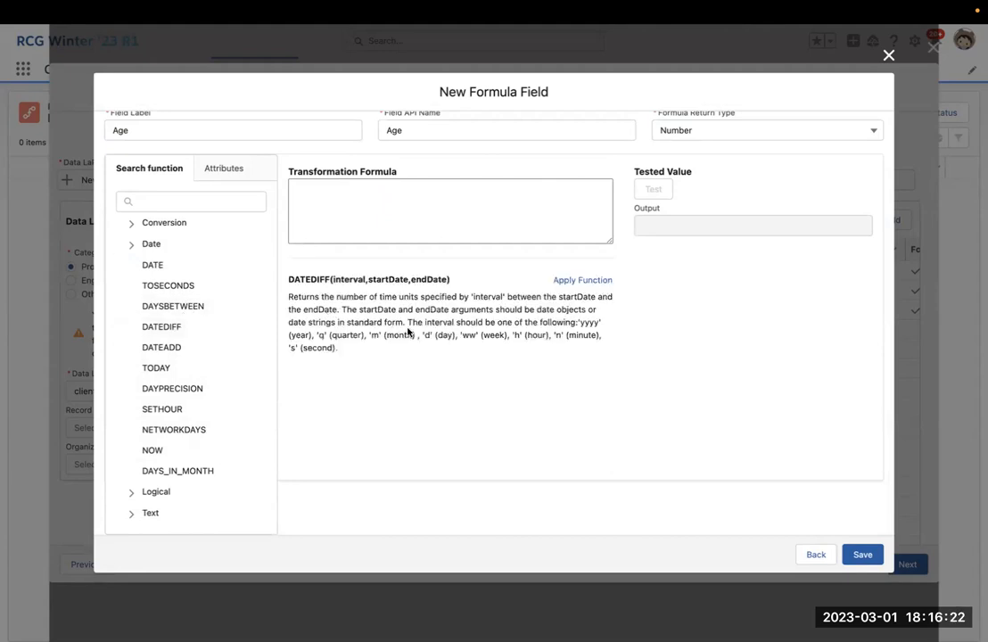
click(584, 280)
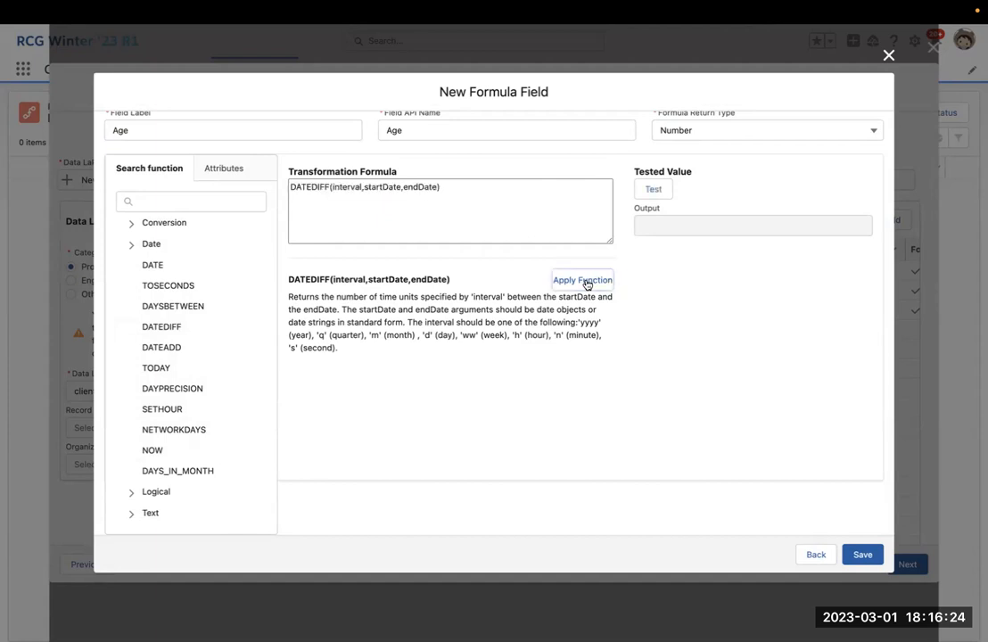
double_click(340, 187)
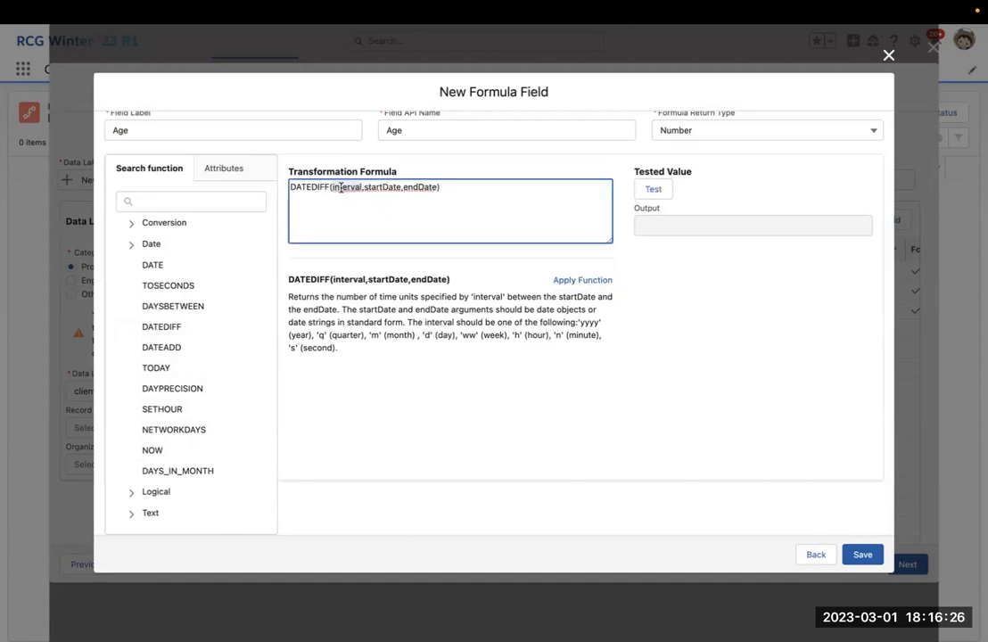
text('yyyy')
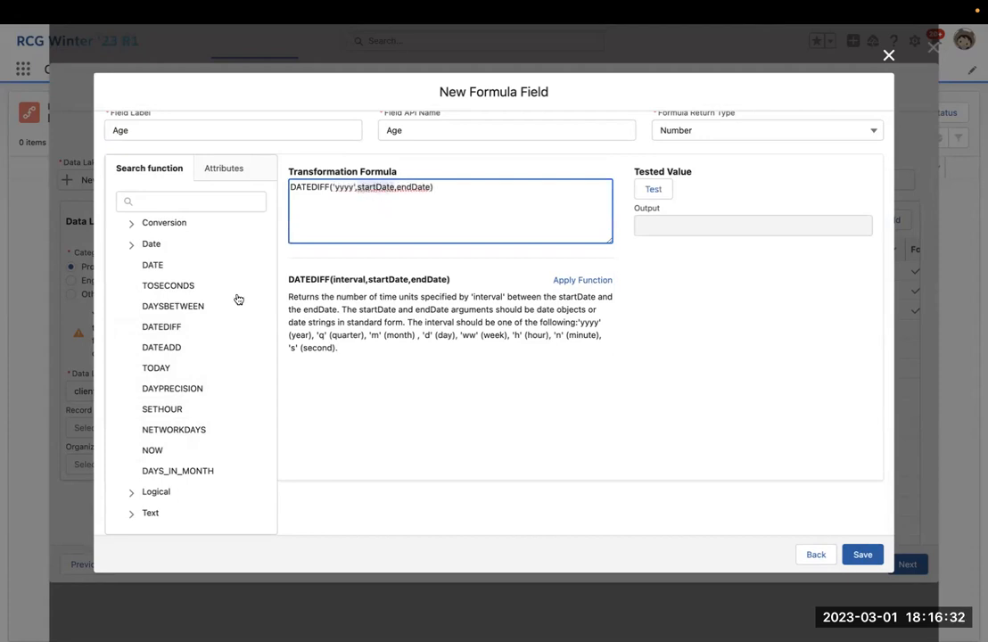
Replace startDate with the dob attribute and endDate with TODAY() in the Age formula.
click(216, 169)
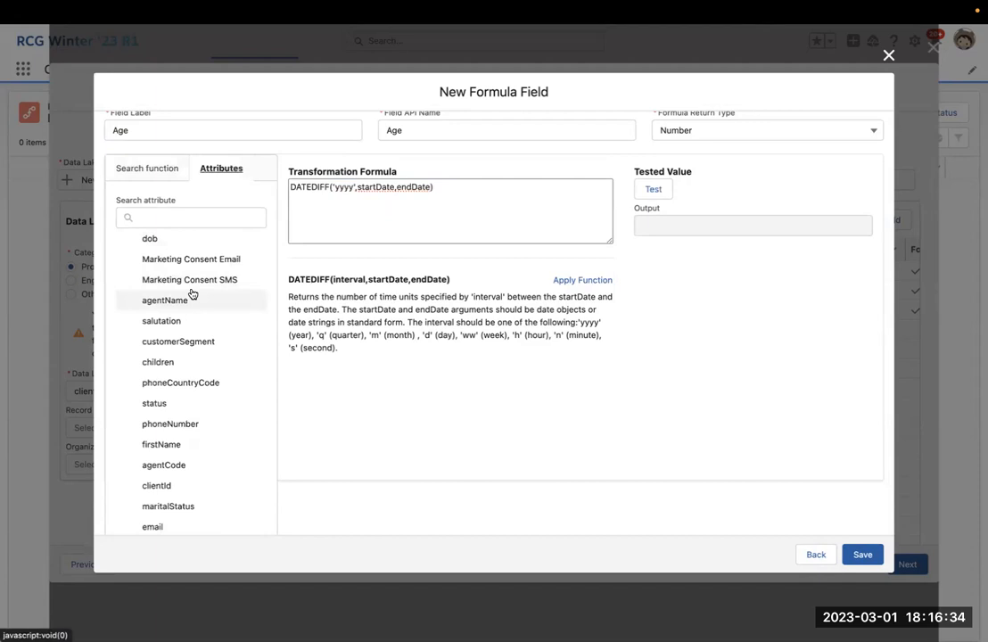
scroll(187, 286, up, 1)
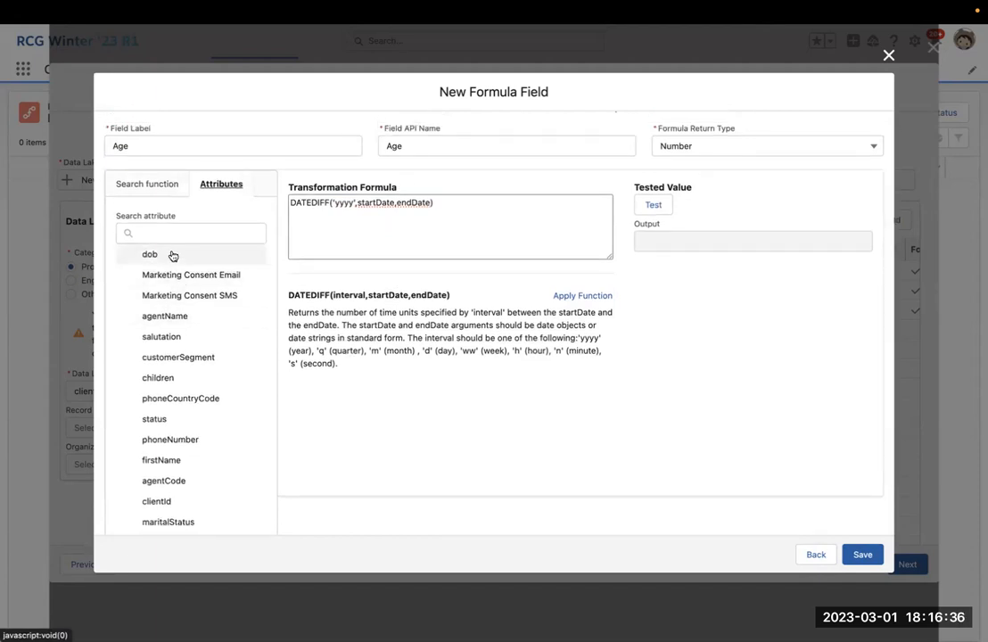
click(172, 256)
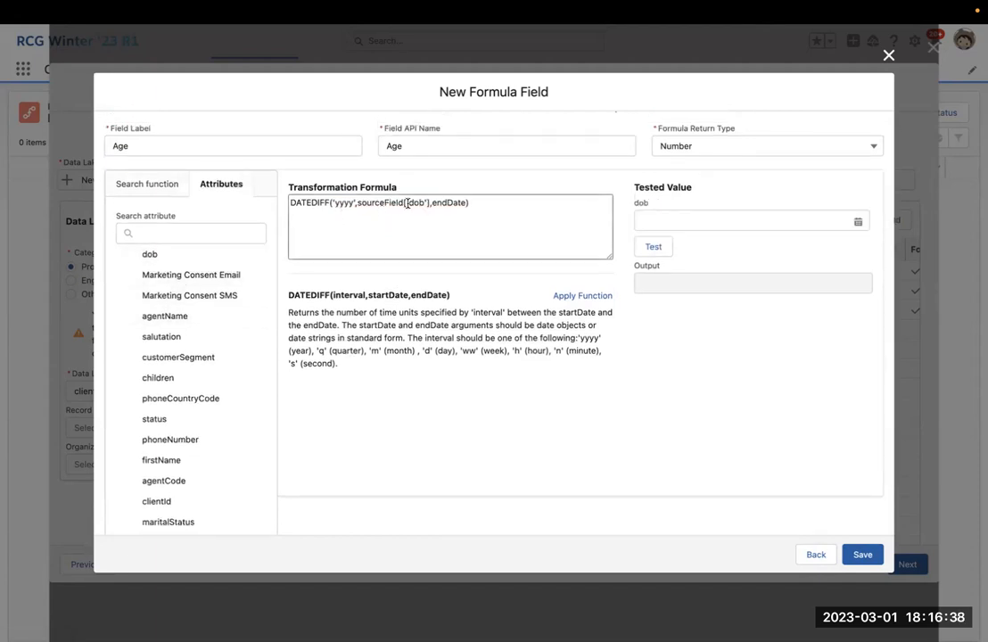
double_click(448, 202)
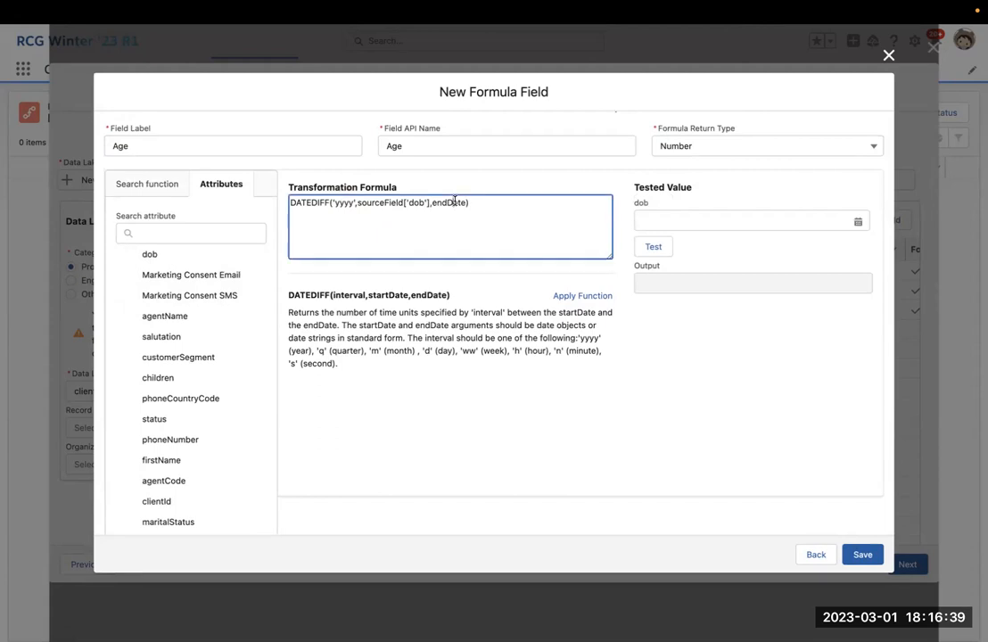
click(156, 190)
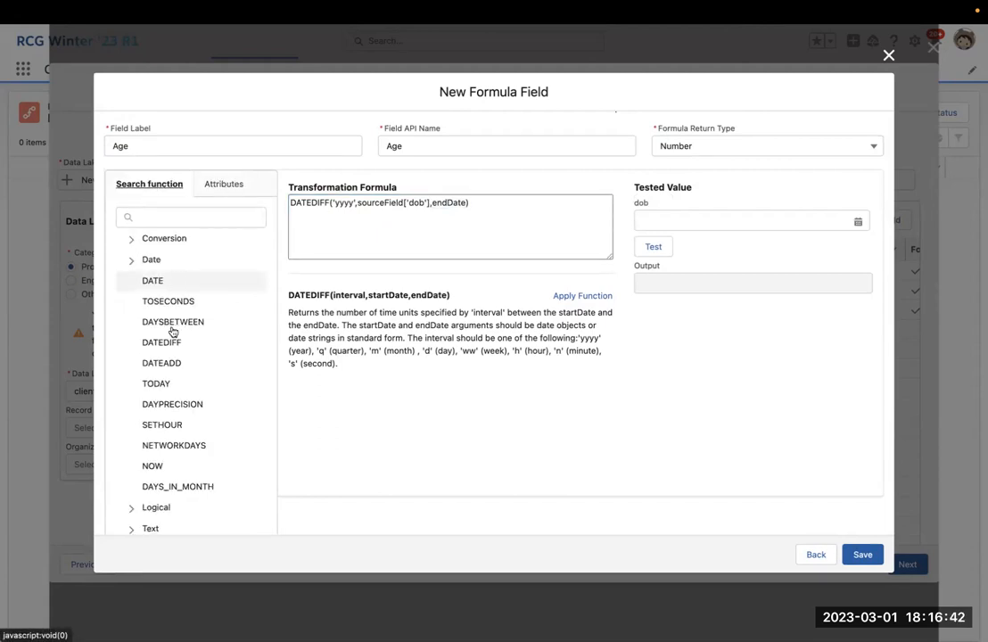
click(184, 381)
click(603, 297)
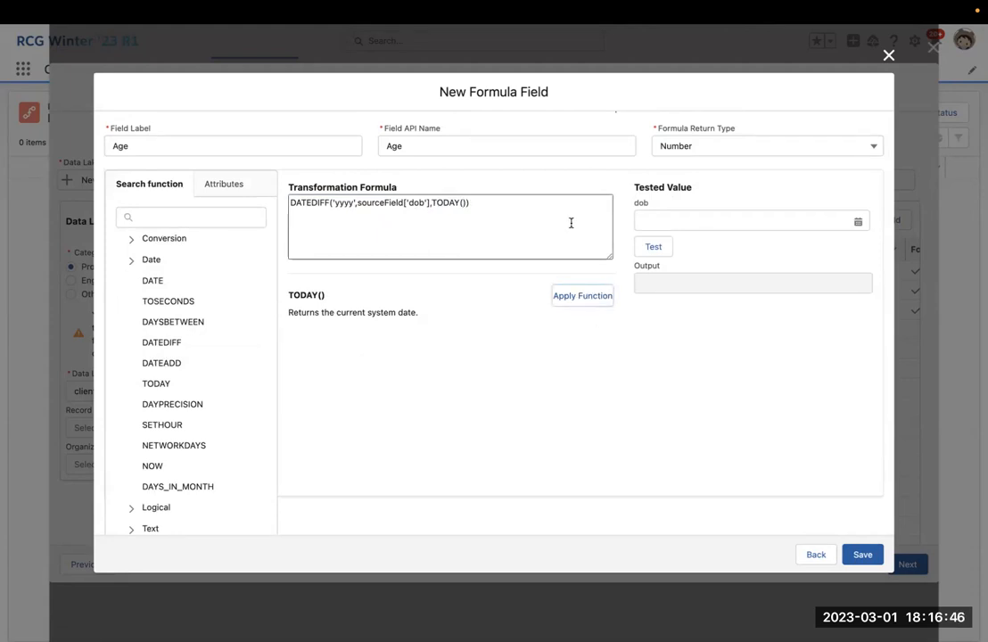
click(512, 207)
scroll(571, 214, up, 1)
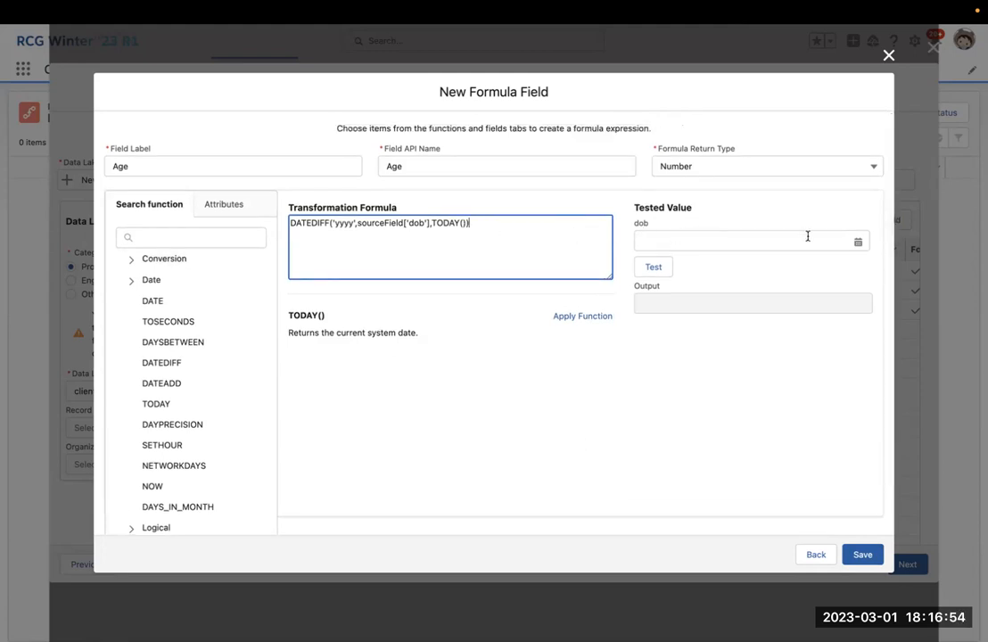
click(857, 242)
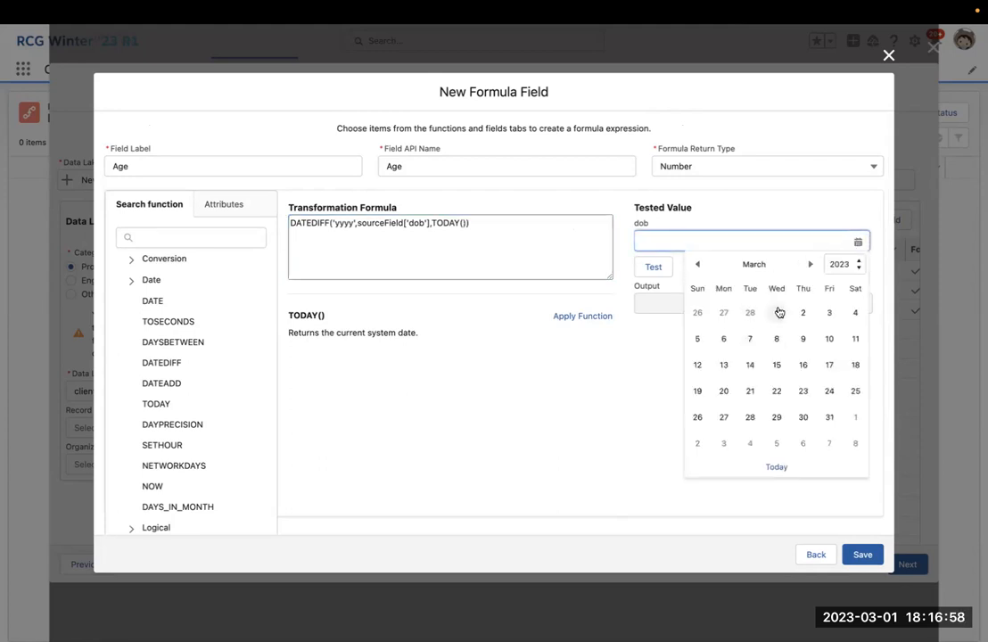
Test the Age formula with a dob of March 7, 1985.
click(750, 338)
click(702, 239)
key(BackSpace)
key(BackSpace)
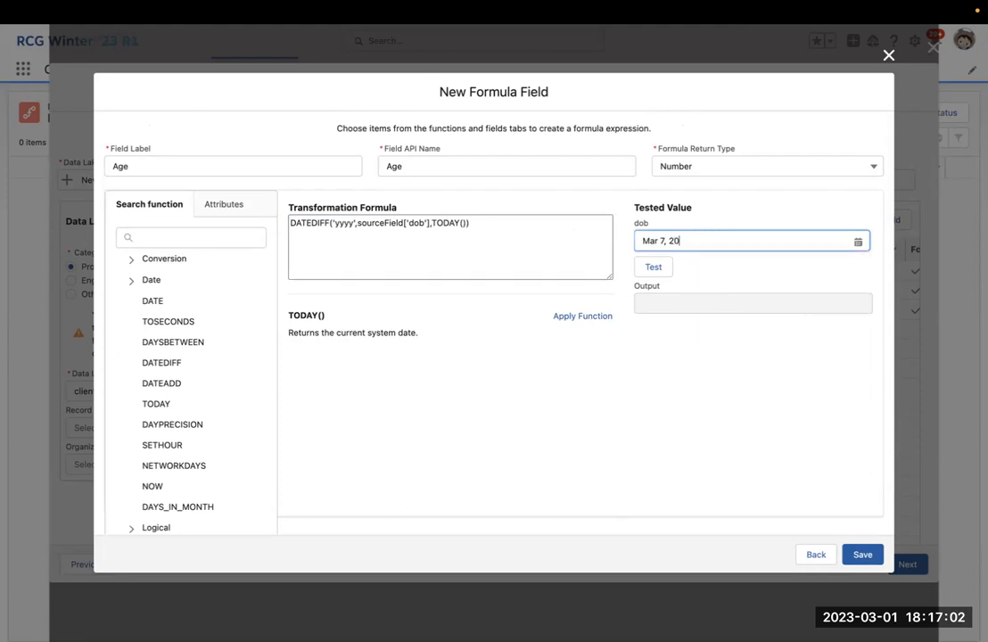
text(1985)
click(644, 265)
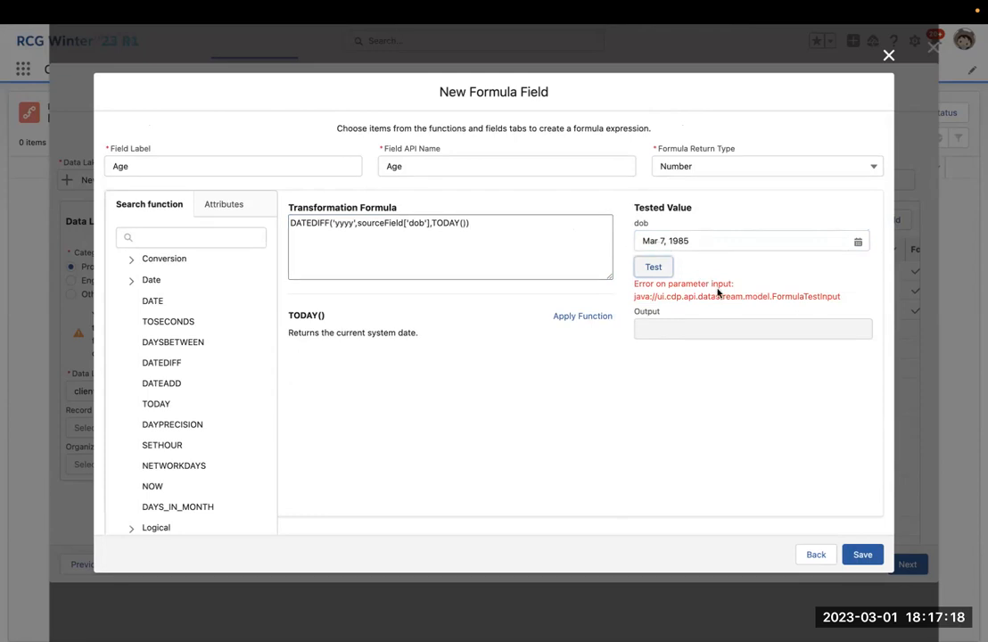
Recheck the test date and look up the DATE function's description.
click(784, 239)
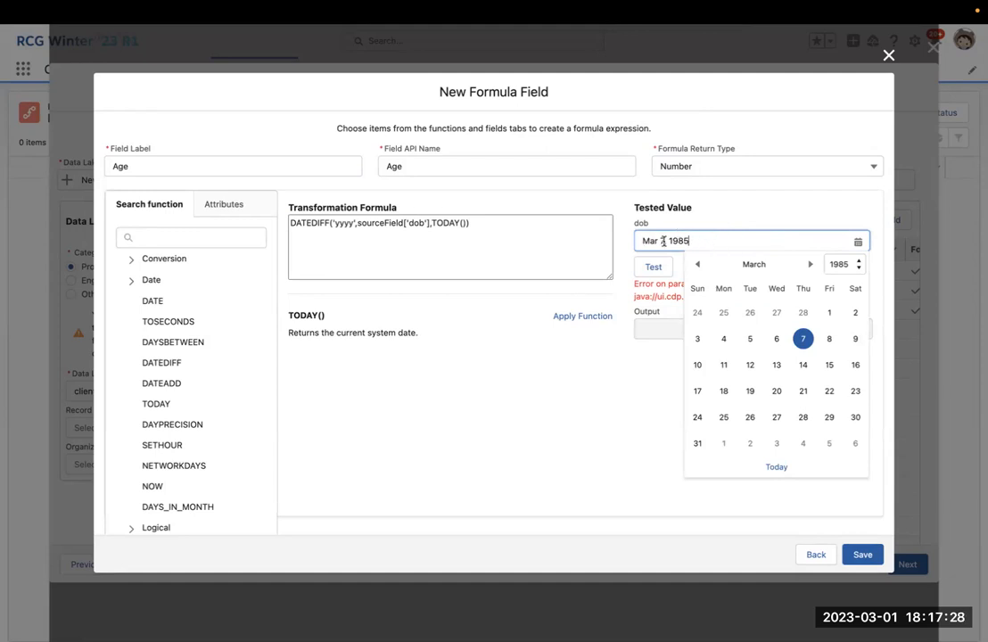
click(553, 244)
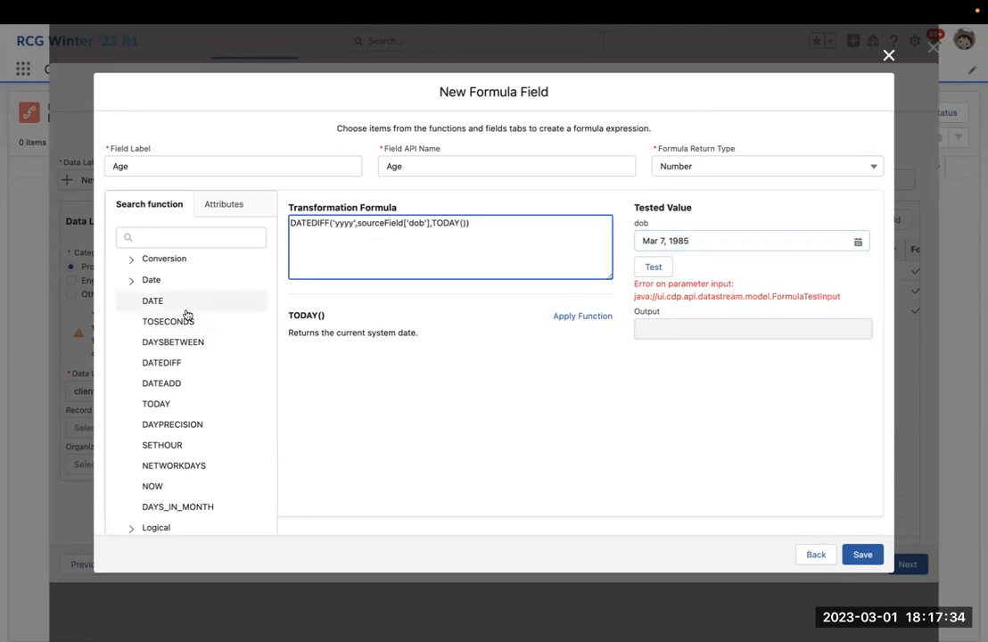
scroll(192, 313, down, 1)
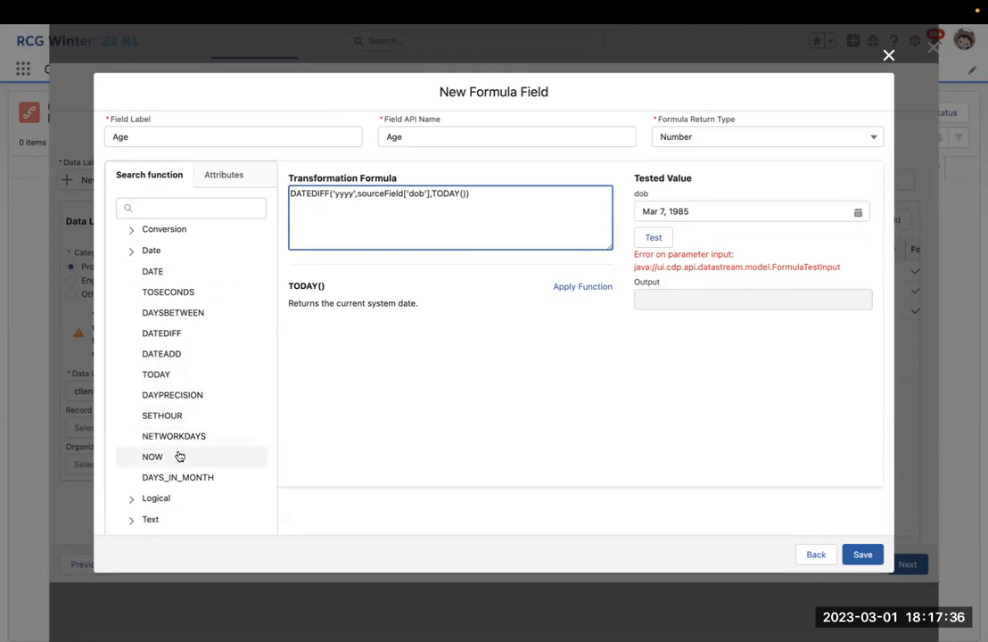
click(191, 277)
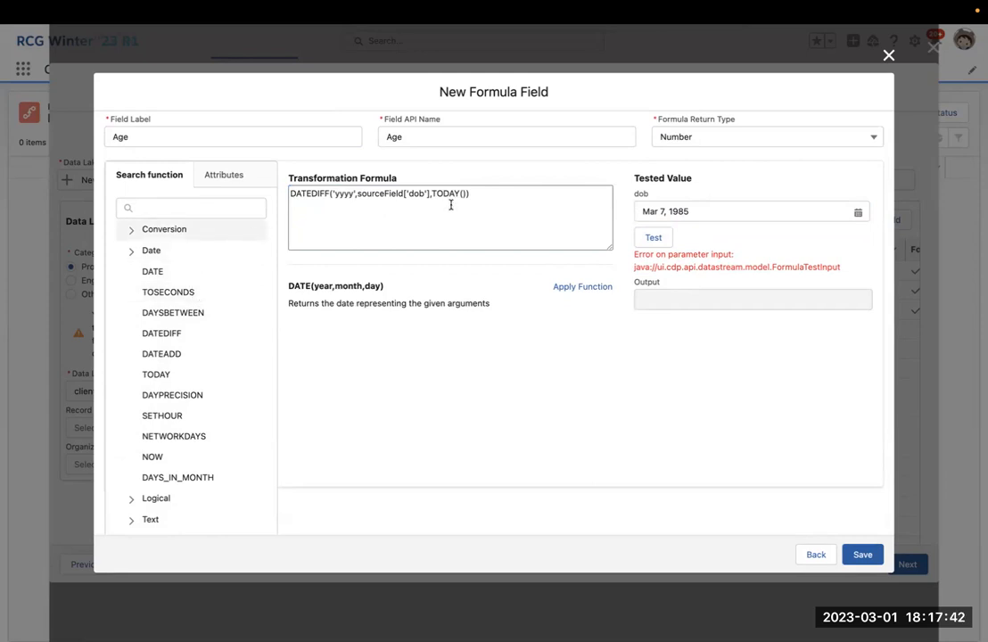
scroll(558, 201, up, 2)
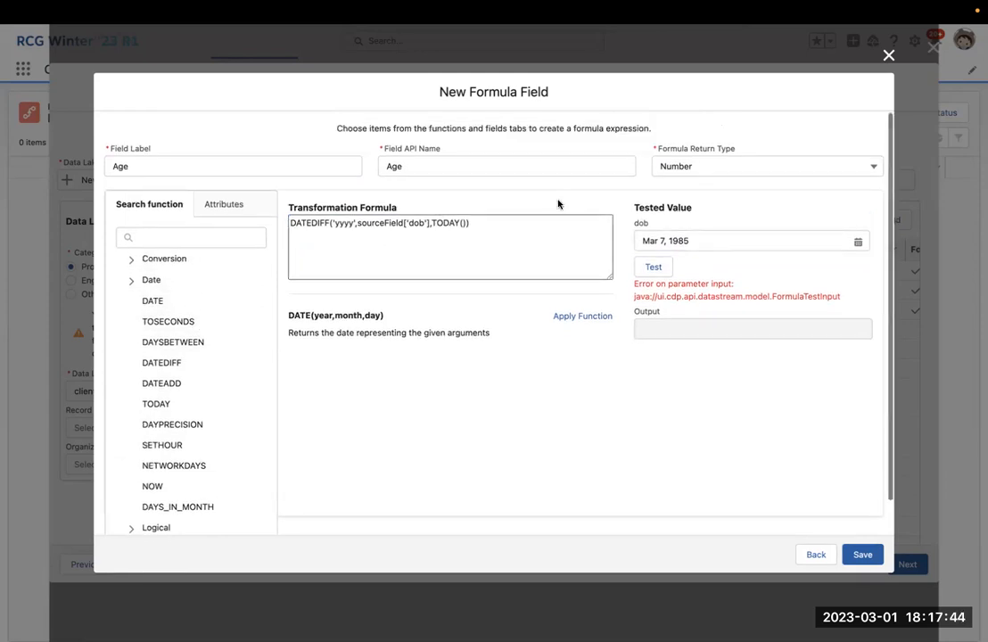
Discard the Age formula and scroll through customer_csv's 20 mapped fields.
click(814, 554)
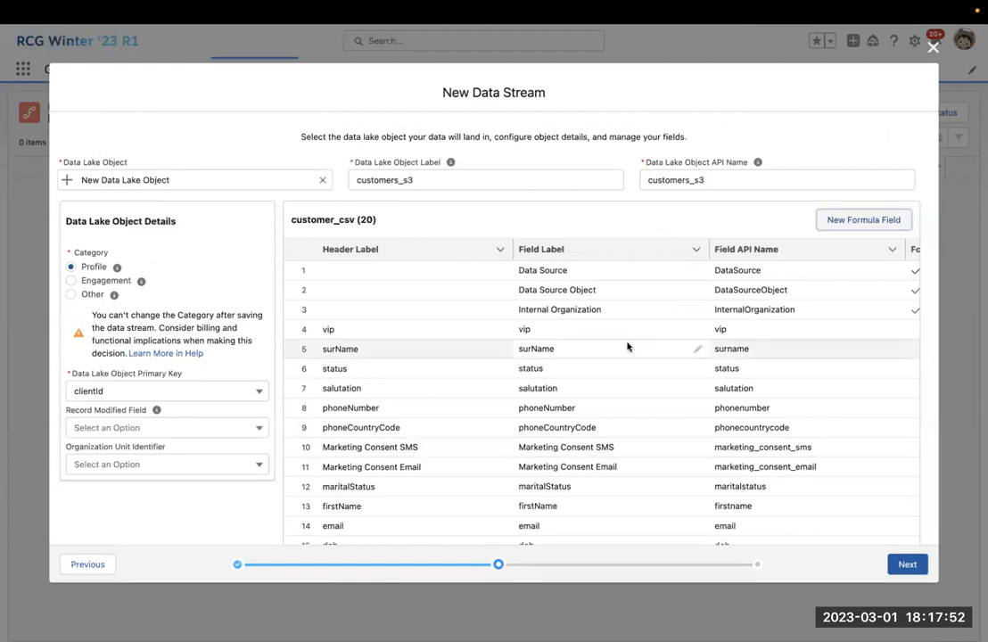
scroll(627, 347, down, 1)
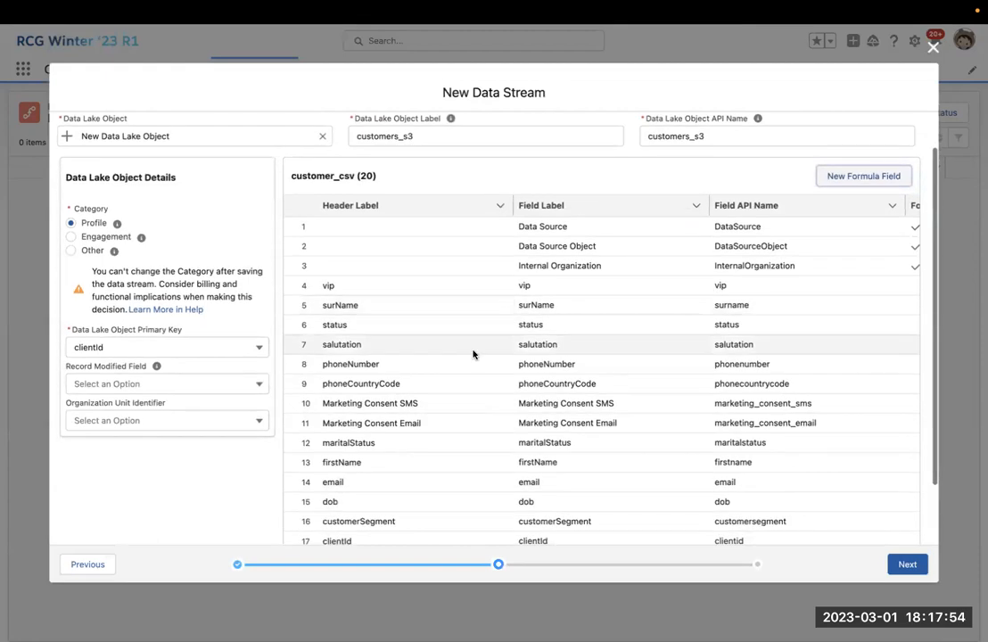
scroll(428, 338, down, 2)
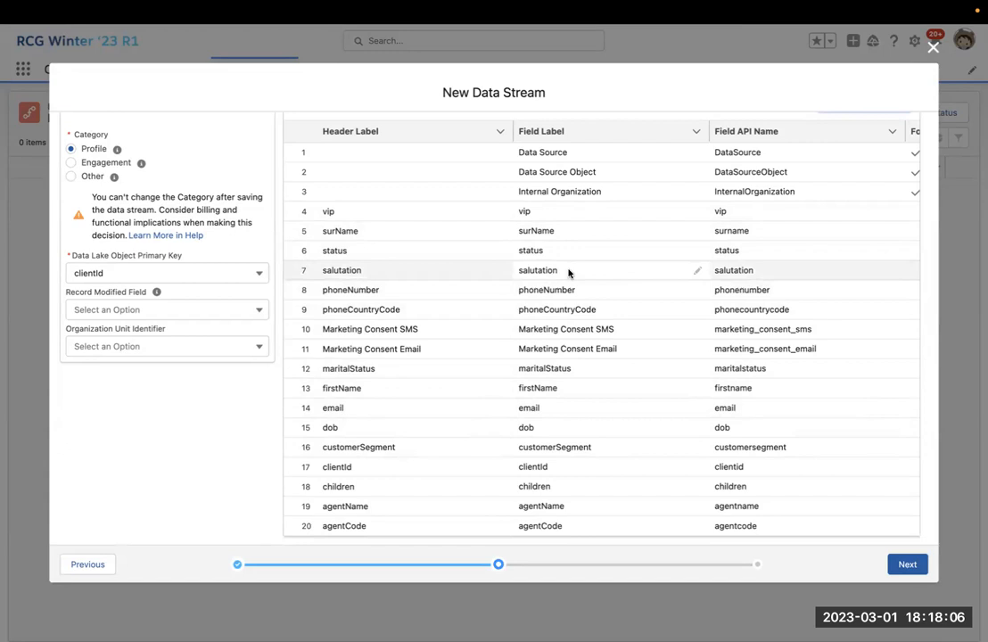
scroll(538, 373, up, 3)
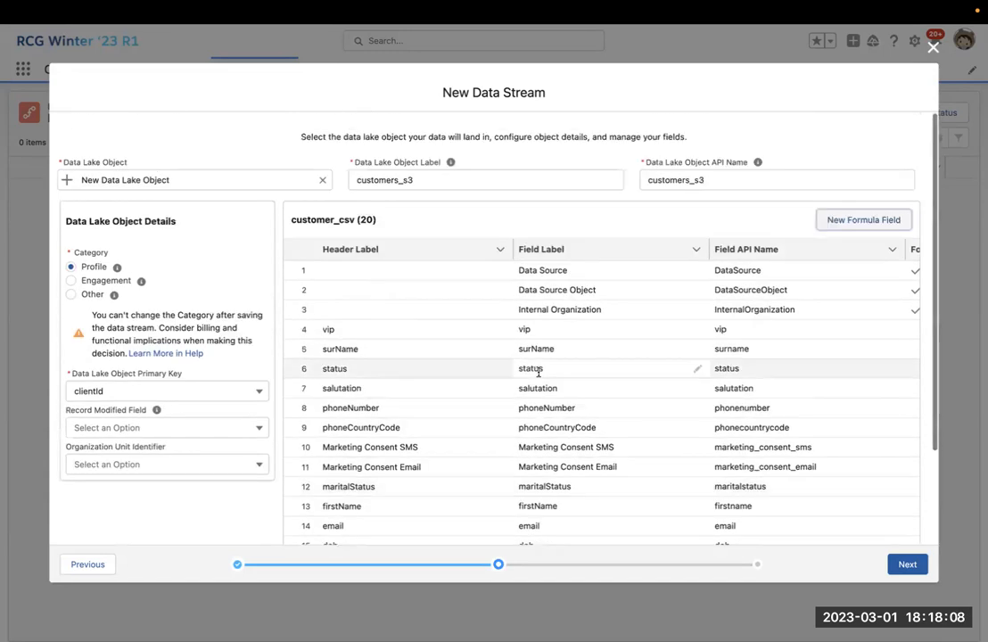
scroll(475, 346, down, 3)
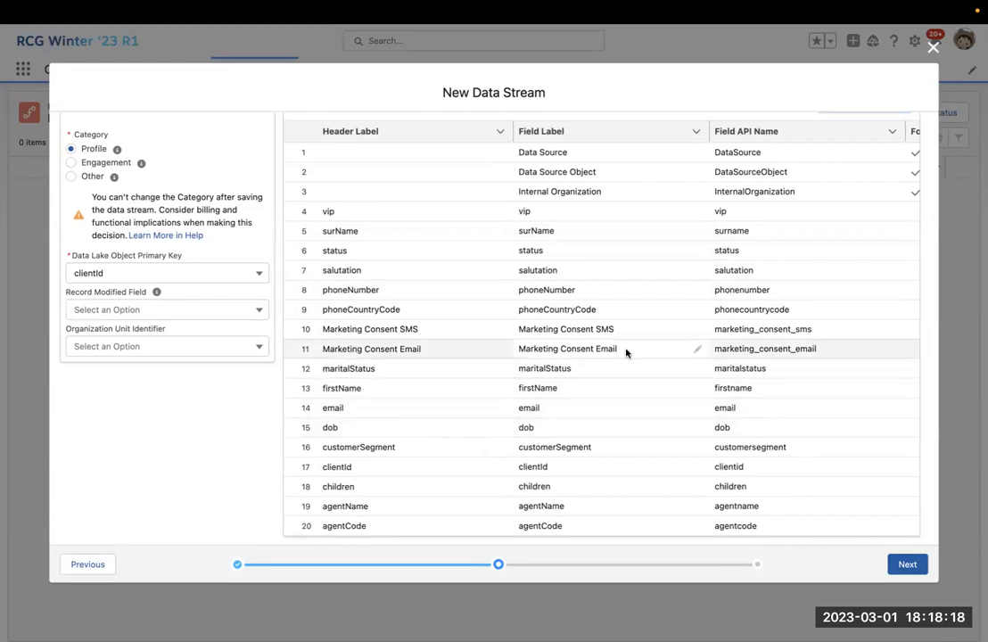
scroll(629, 287, up, 3)
Start a formula field 'Datar Source Systems' with formula text 'Brand.
click(858, 219)
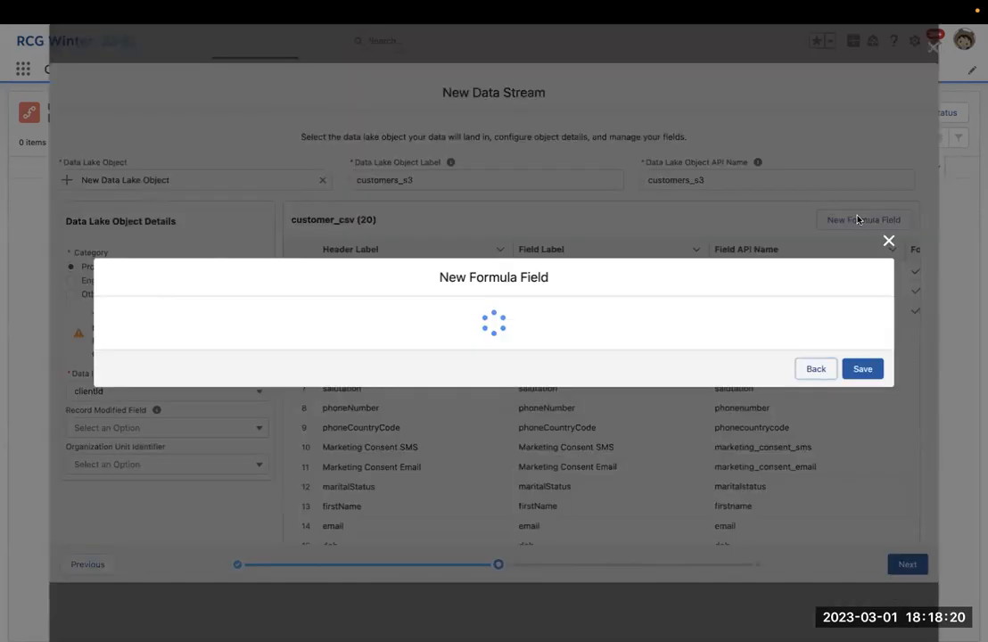
click(505, 325)
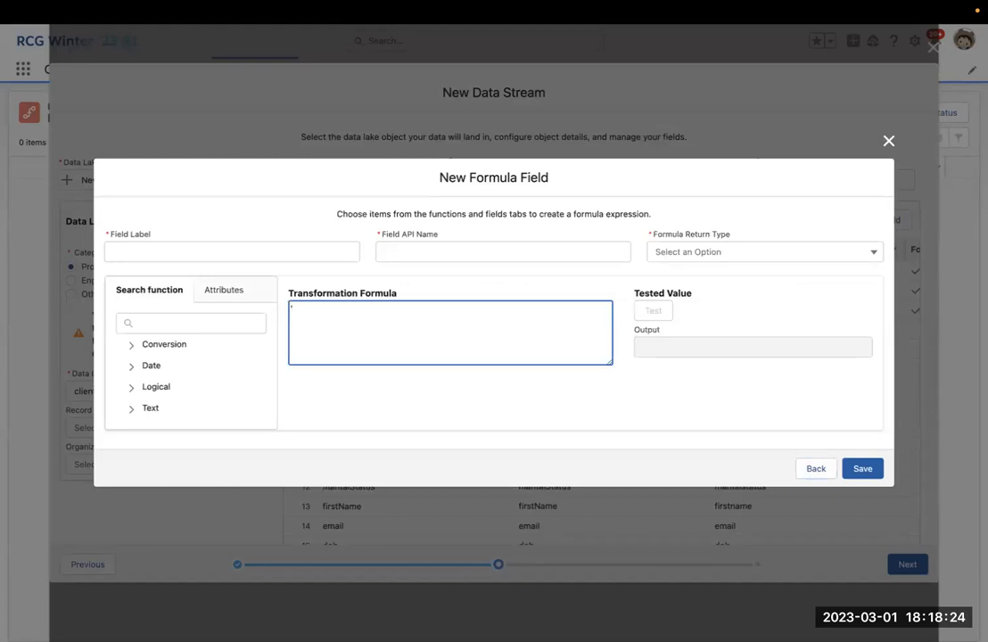
text('Brand A)
click(307, 253)
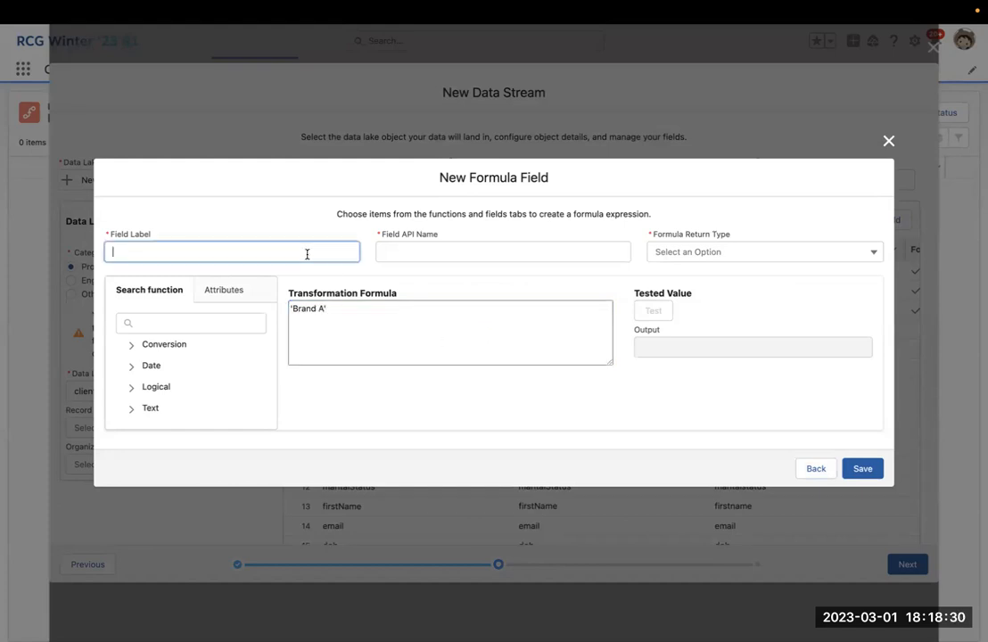
text(Datar Source Systems)
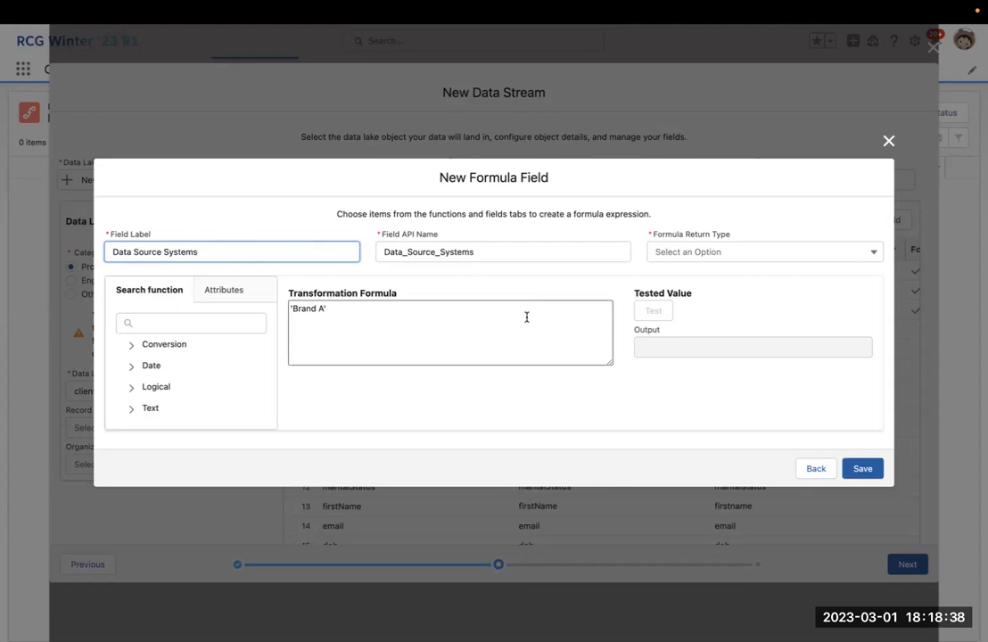
Discard that formula field and continue to the refresh settings step.
click(816, 469)
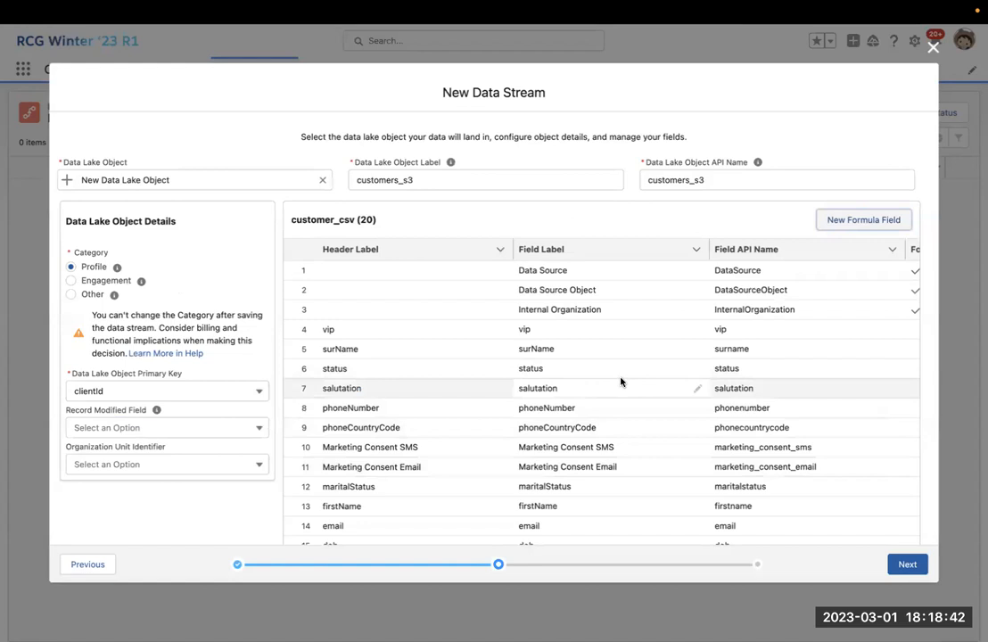
scroll(622, 381, down, 3)
click(903, 564)
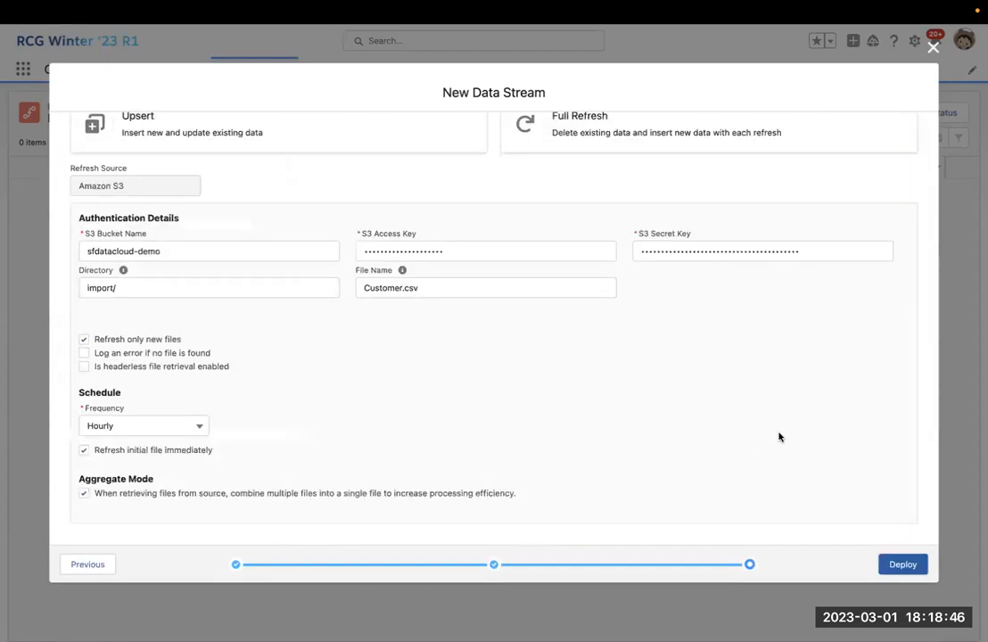
Choose Full Refresh as the customers_s3 stream's refresh mode.
scroll(556, 344, up, 3)
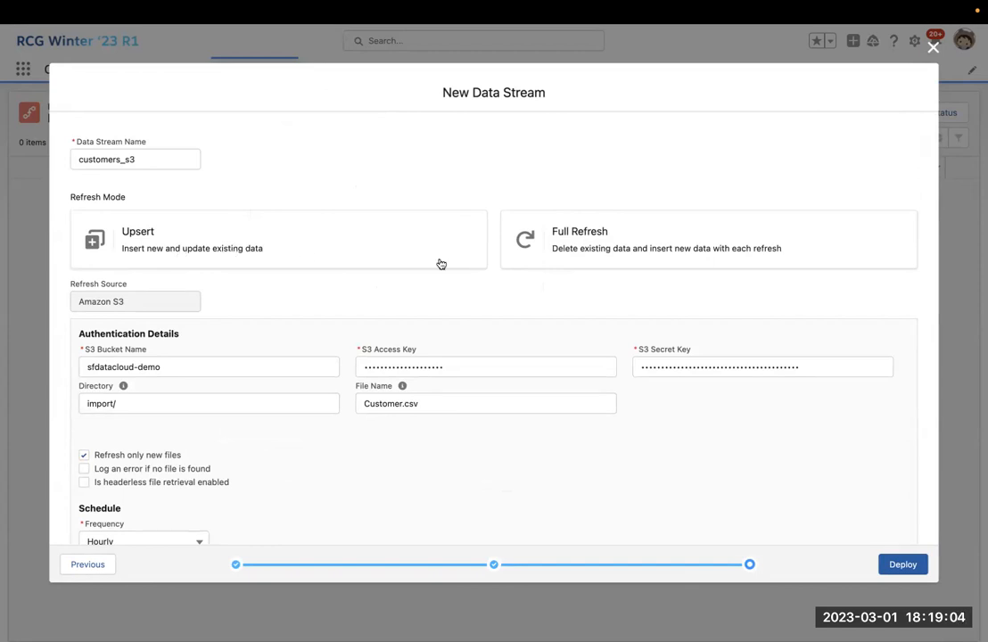
click(550, 240)
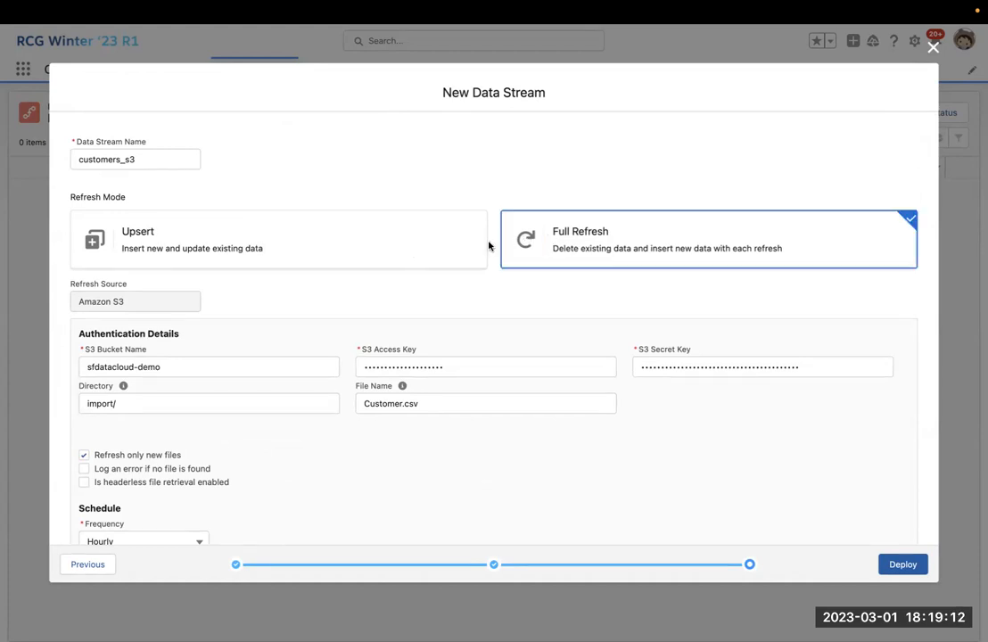
scroll(553, 249, down, 1)
scroll(442, 234, down, 2)
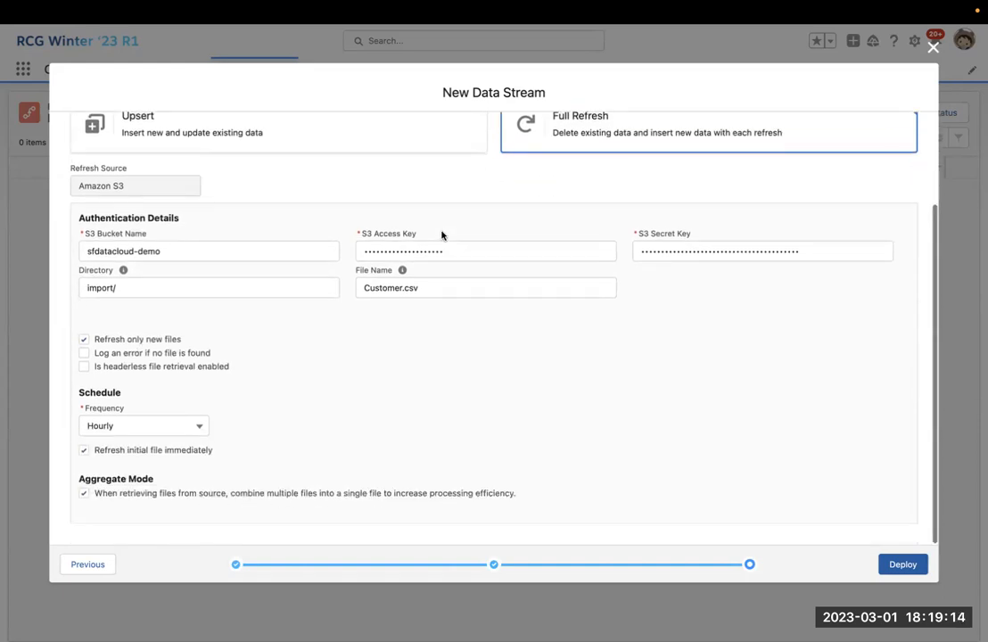
click(83, 354)
Keep the Hourly refresh frequency and deploy the customers_s3 data stream.
click(125, 429)
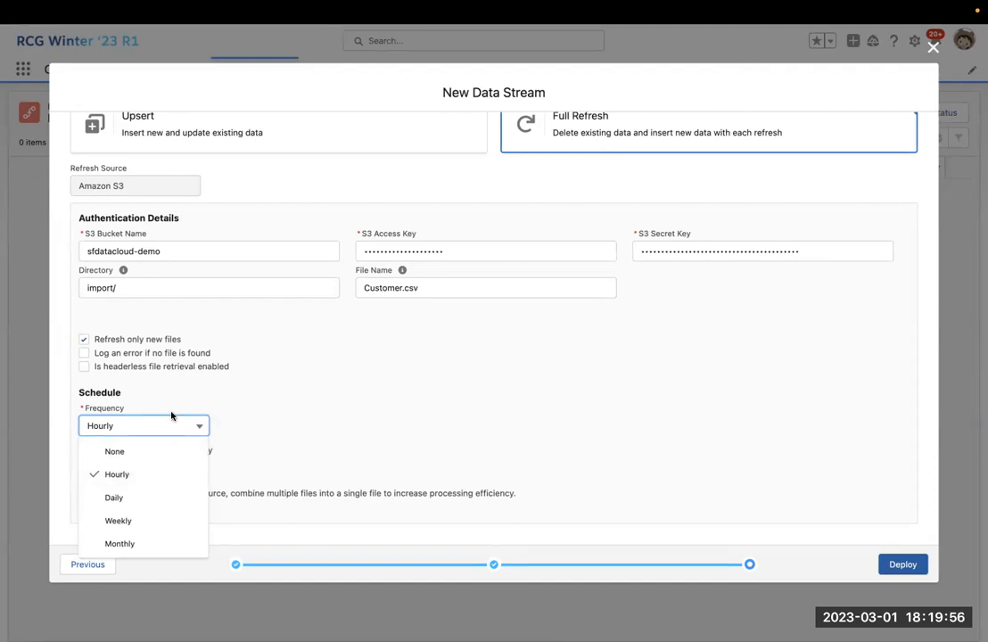
click(189, 426)
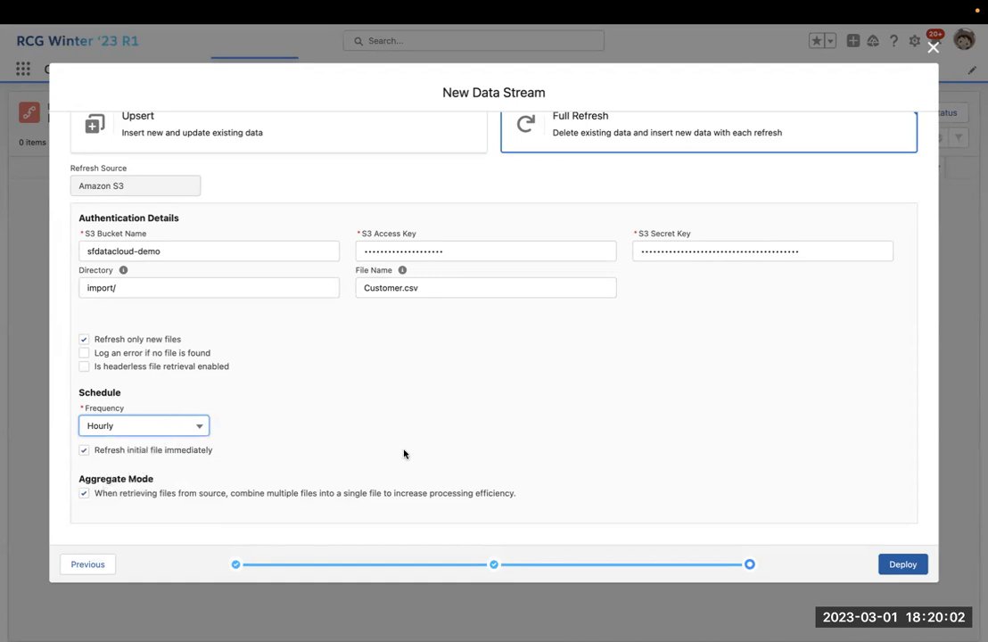
scroll(553, 437, up, 2)
click(906, 565)
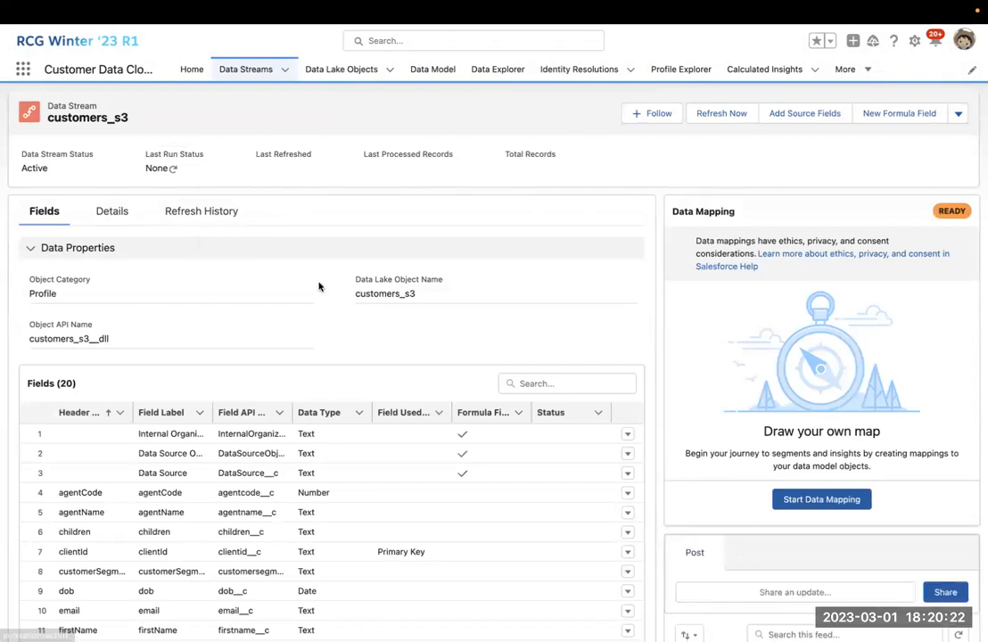
scroll(496, 360, down, 4)
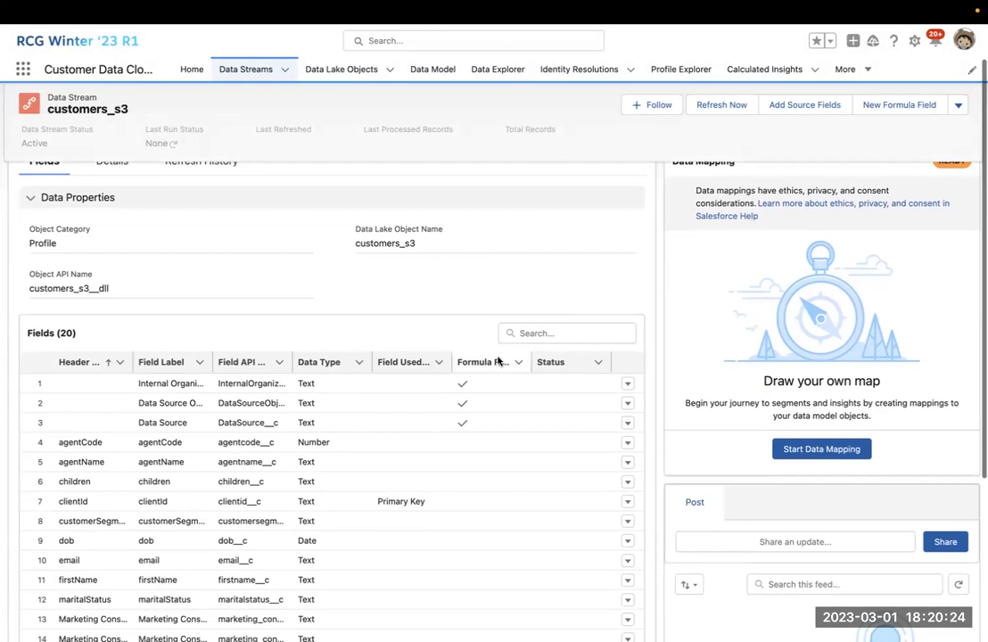
scroll(498, 360, up, 4)
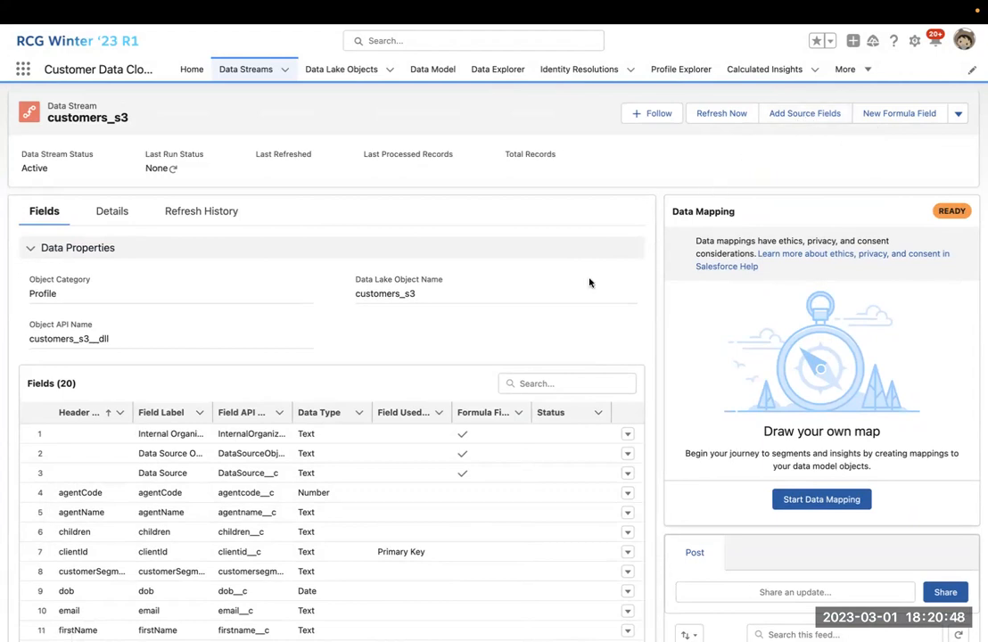
scroll(360, 489, down, 3)
scroll(360, 412, up, 2)
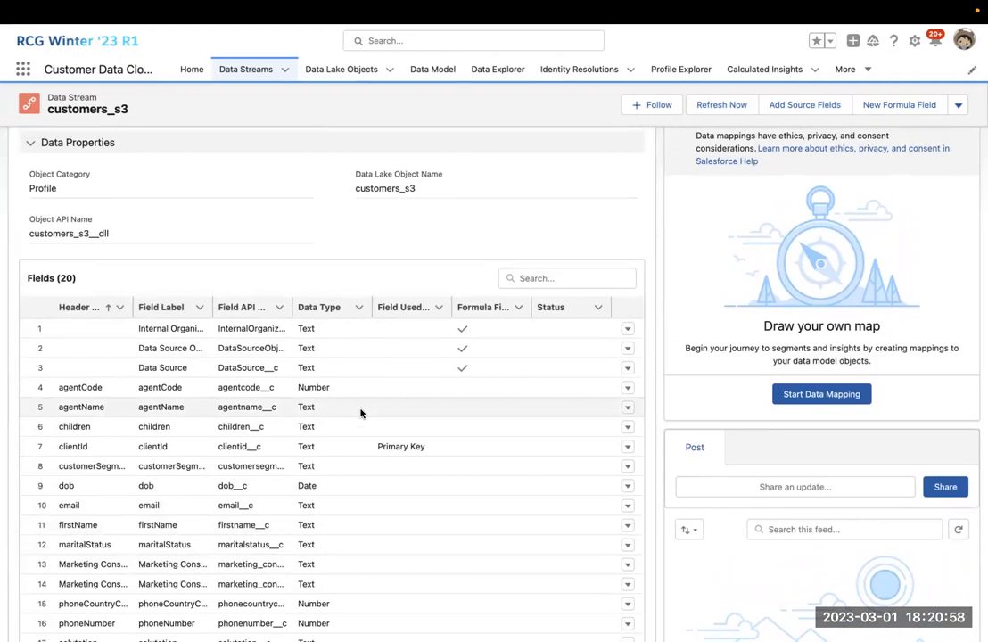
scroll(360, 412, up, 1)
scroll(313, 428, down, 2)
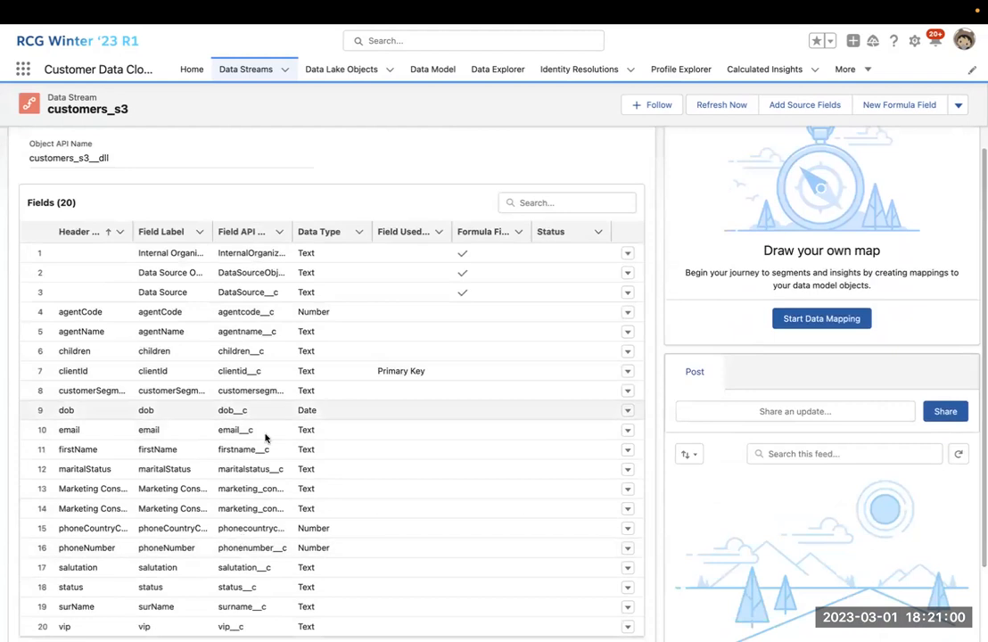
scroll(263, 433, down, 2)
scroll(259, 419, up, 1)
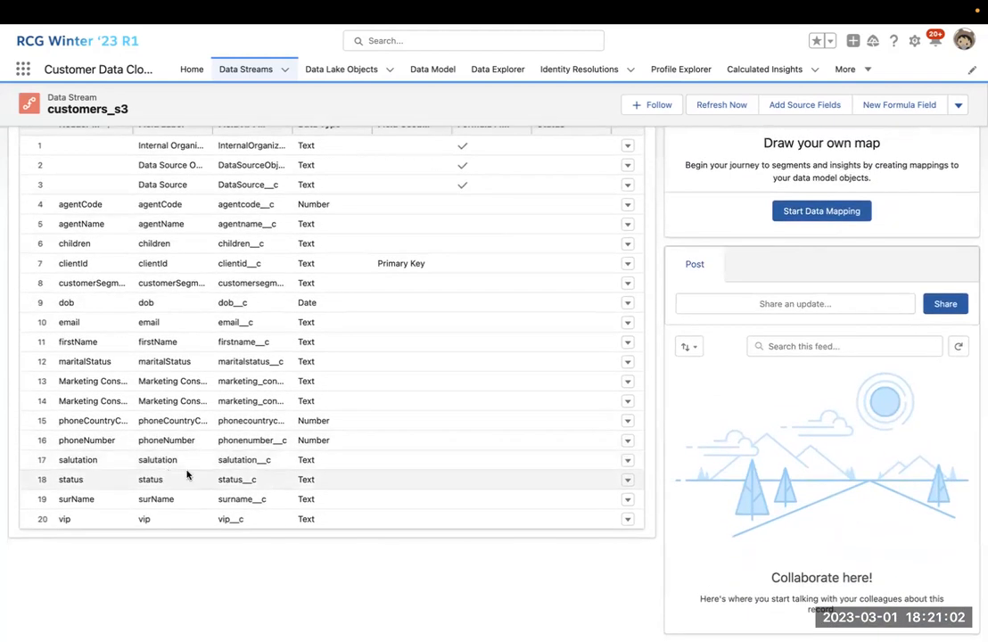
scroll(187, 475, up, 3)
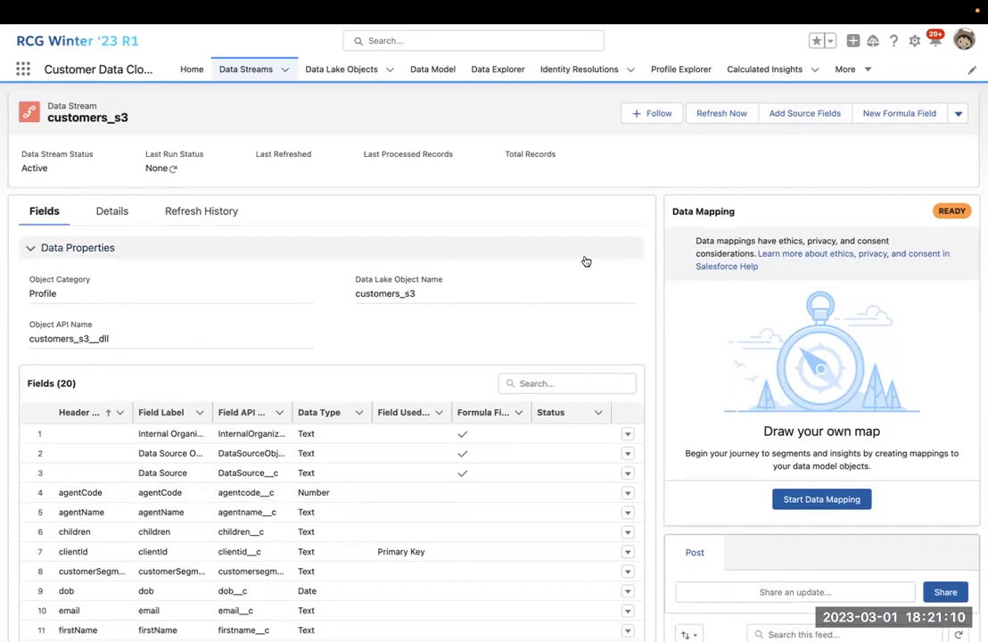
scroll(346, 457, down, 3)
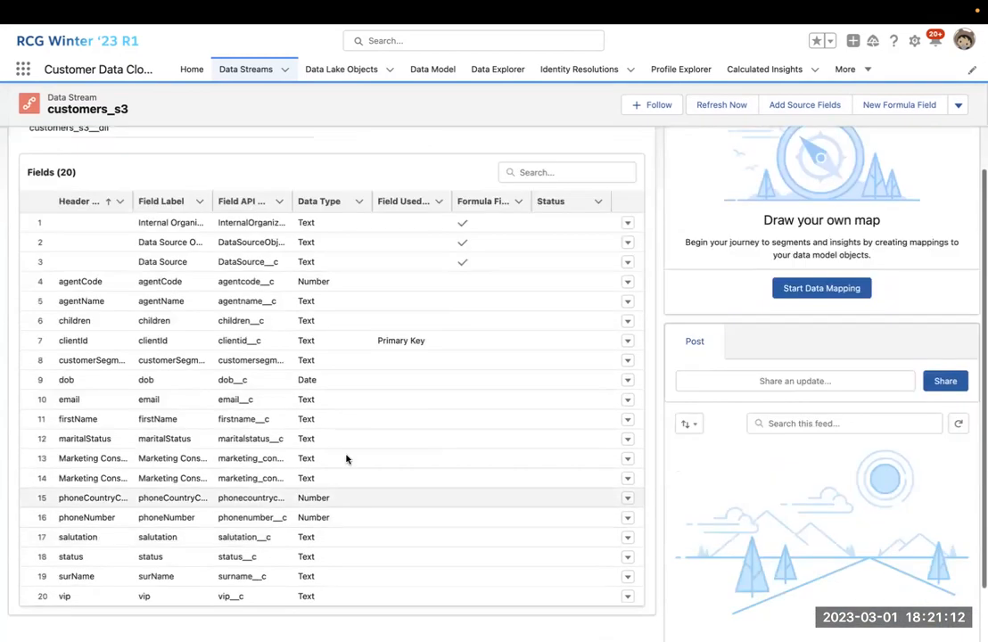
scroll(351, 451, up, 3)
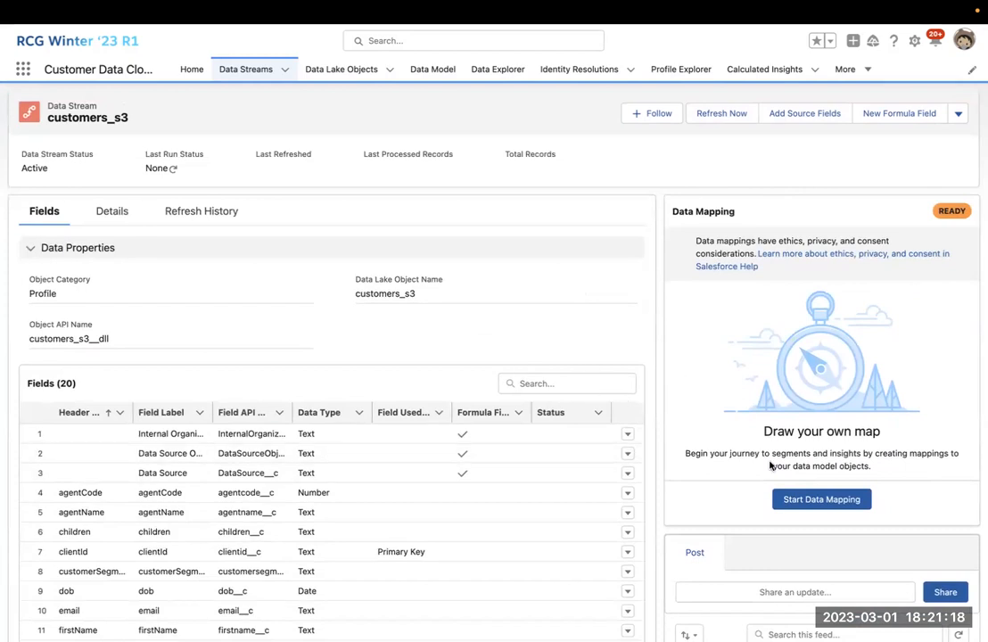
Start data mapping for customers_s3 and scroll down the still-unmapped Mappings page.
click(825, 505)
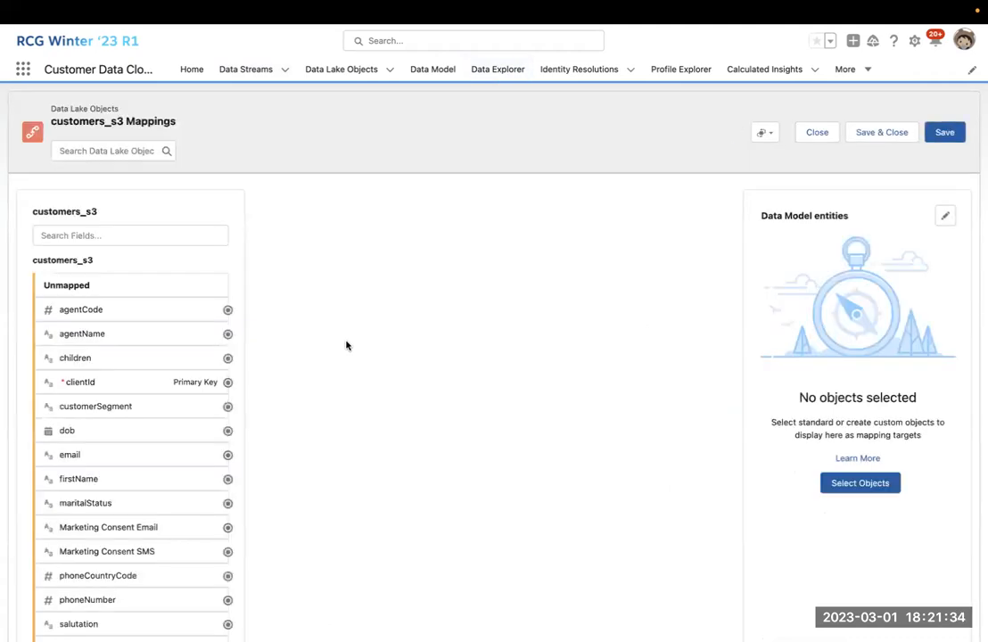
scroll(168, 410, down, 2)
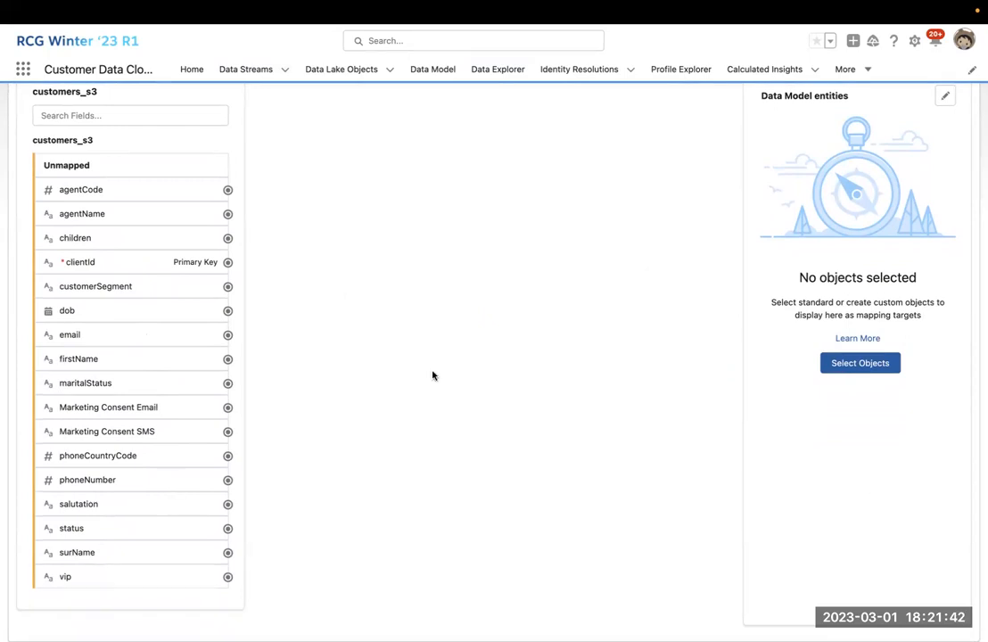
Browse the data model objects, previewing the Account and Campaign fields and the custom object option.
click(862, 364)
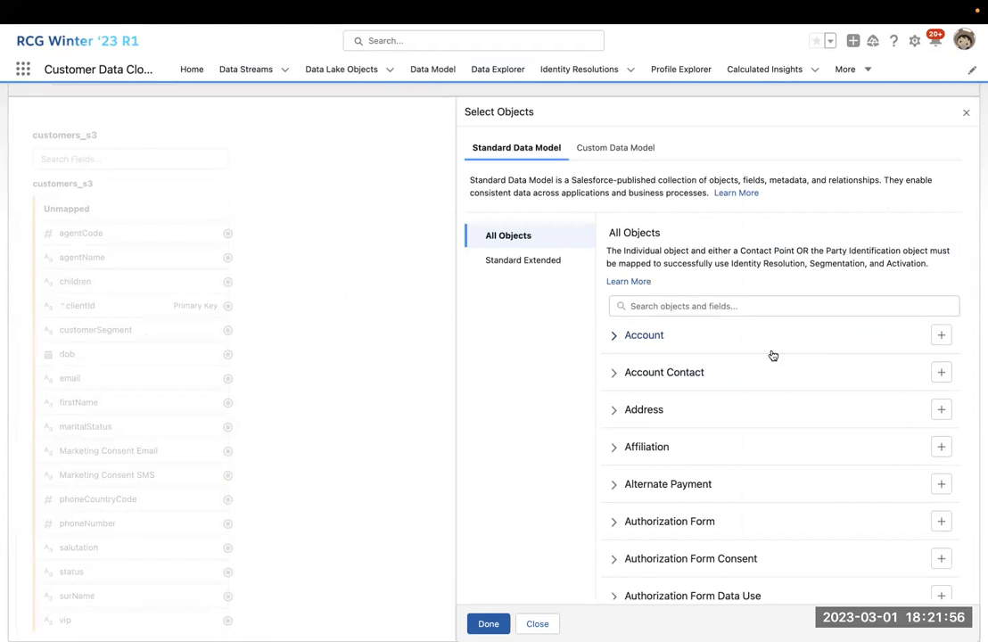
scroll(773, 356, down, 2)
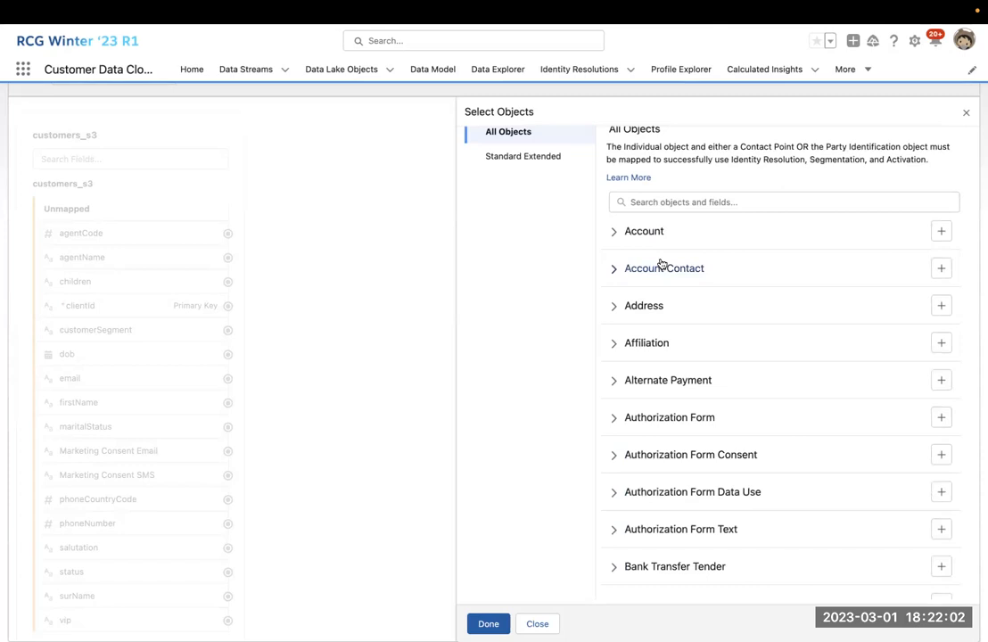
click(612, 234)
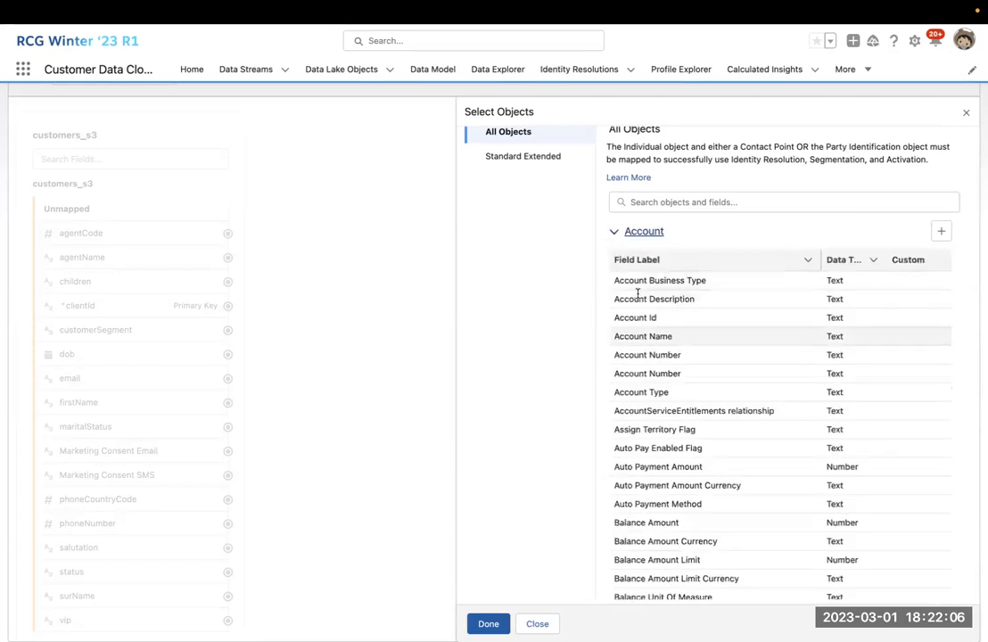
scroll(638, 288, down, 1)
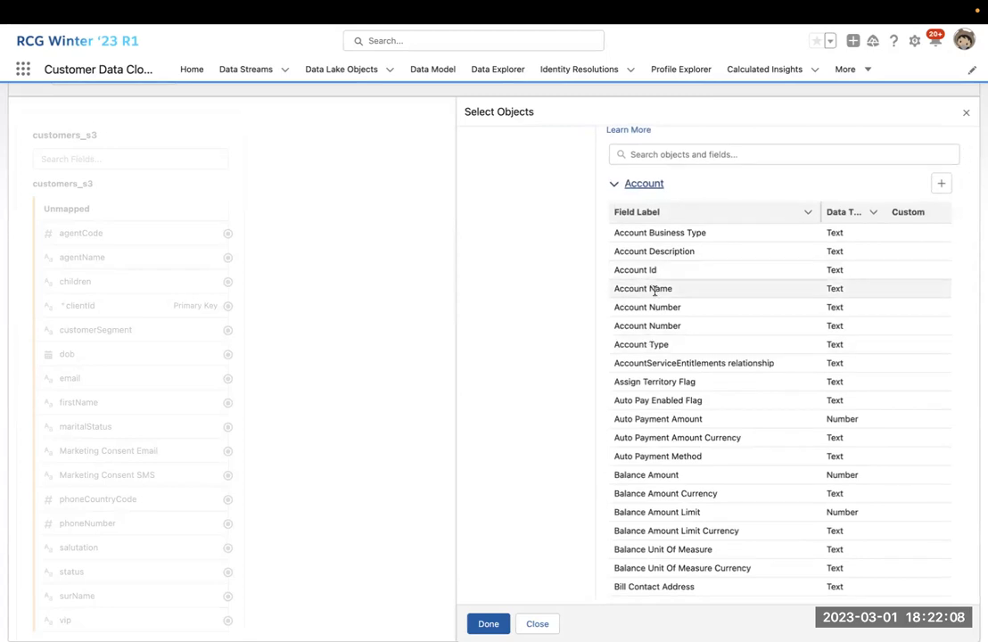
click(613, 183)
scroll(625, 310, down, 1)
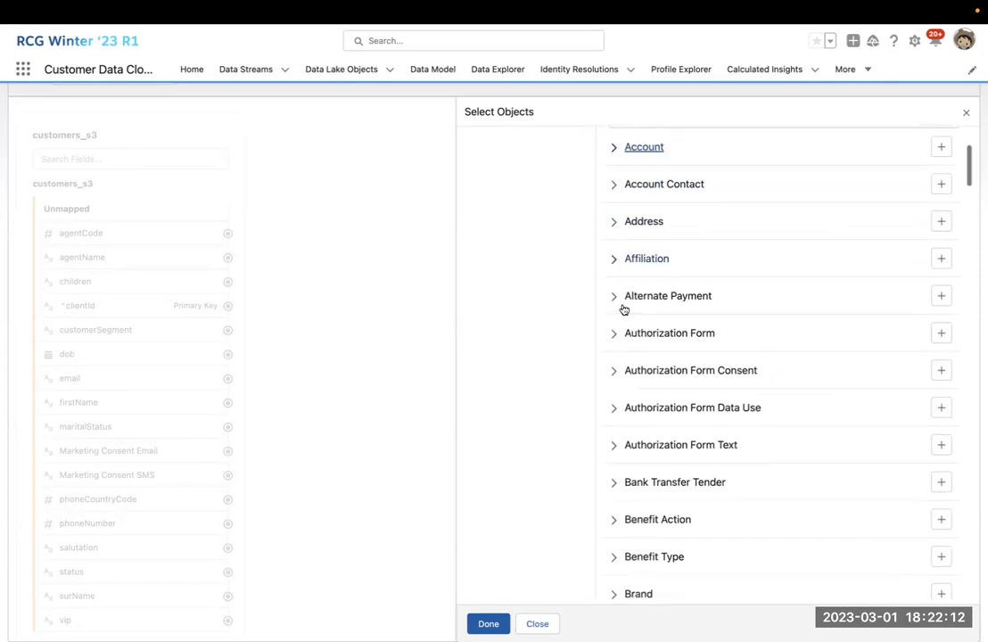
scroll(624, 308, down, 5)
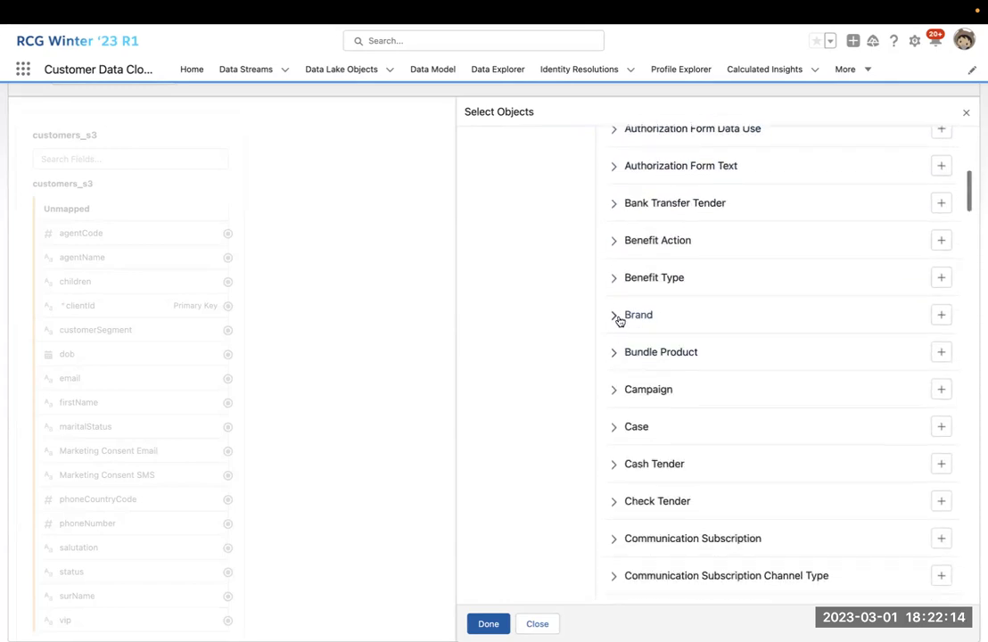
click(614, 390)
scroll(616, 393, down, 3)
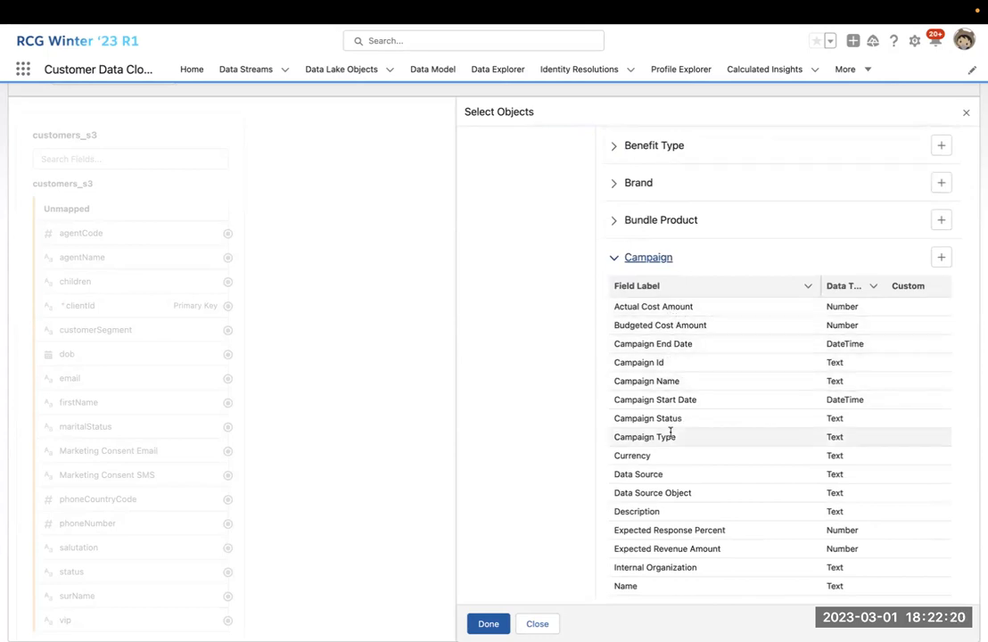
click(615, 260)
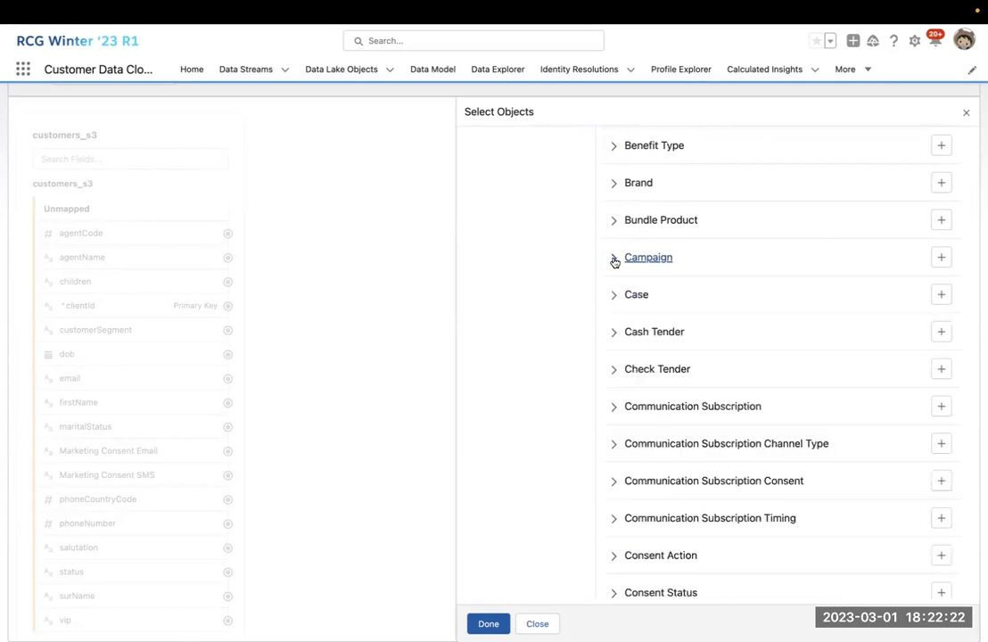
scroll(637, 303, up, 5)
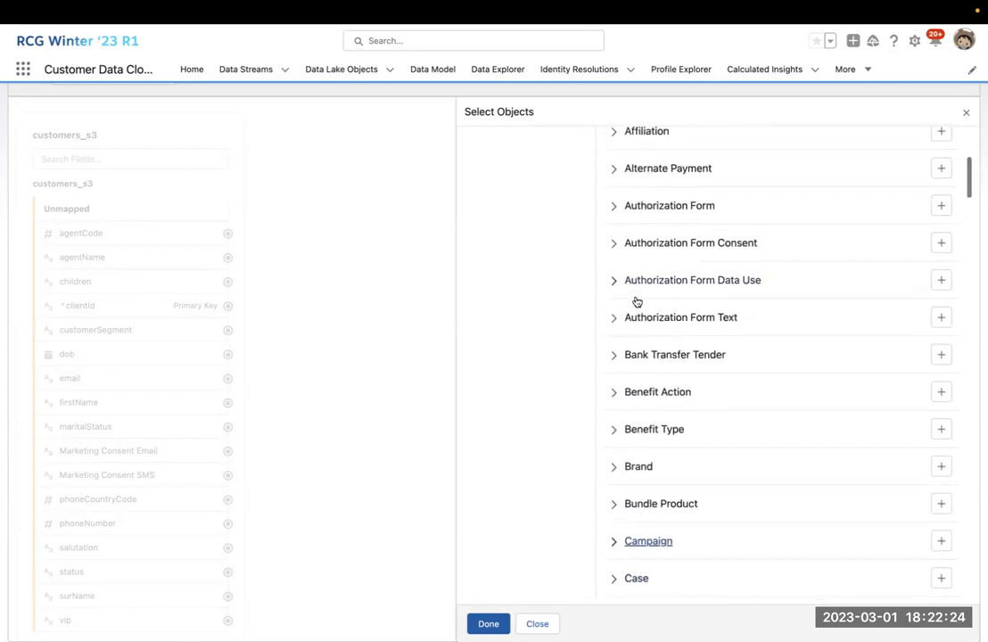
scroll(637, 302, up, 4)
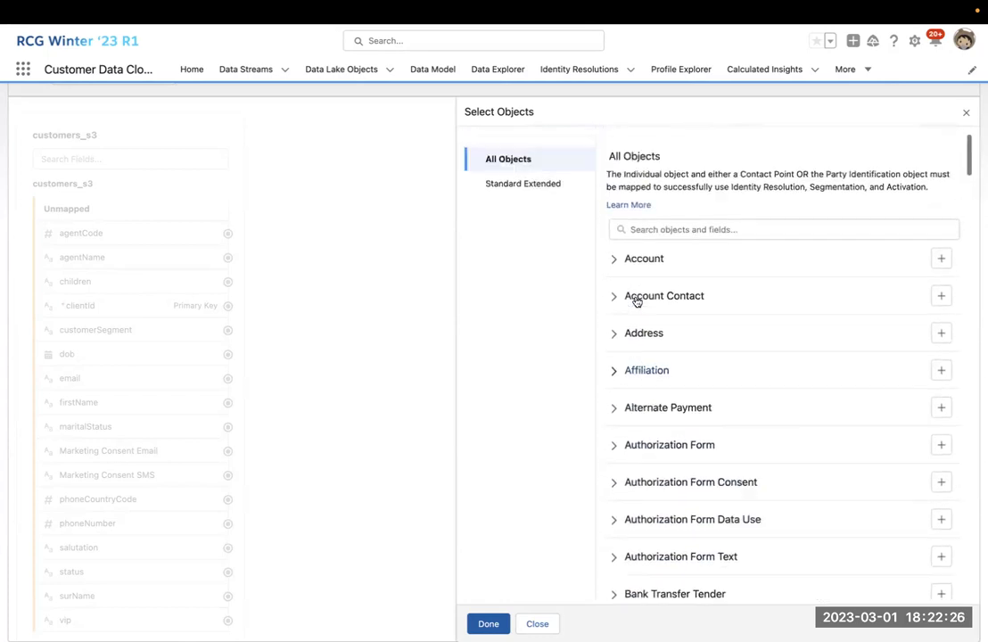
scroll(637, 303, up, 2)
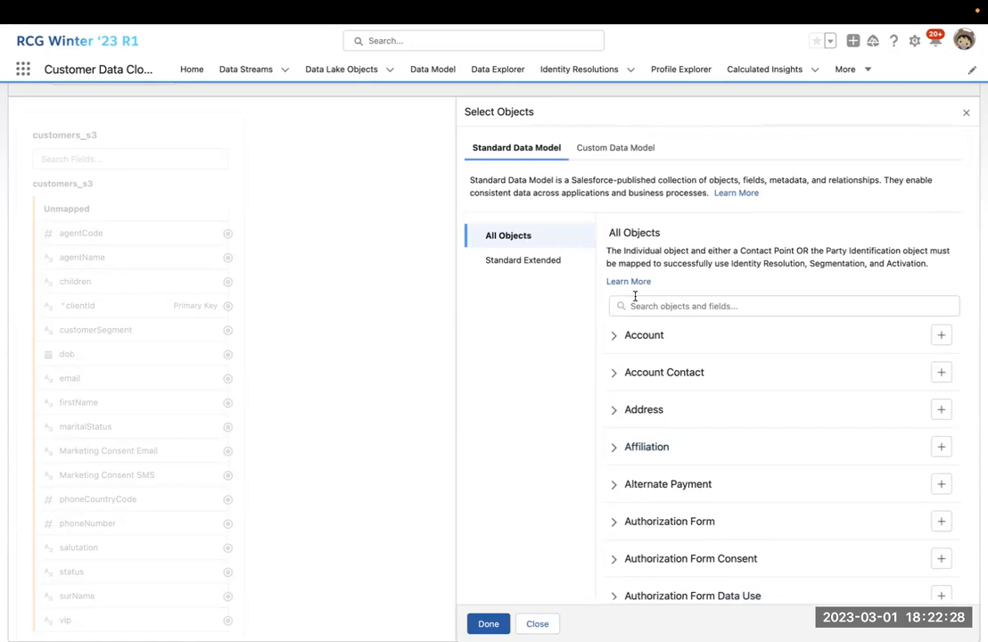
click(621, 152)
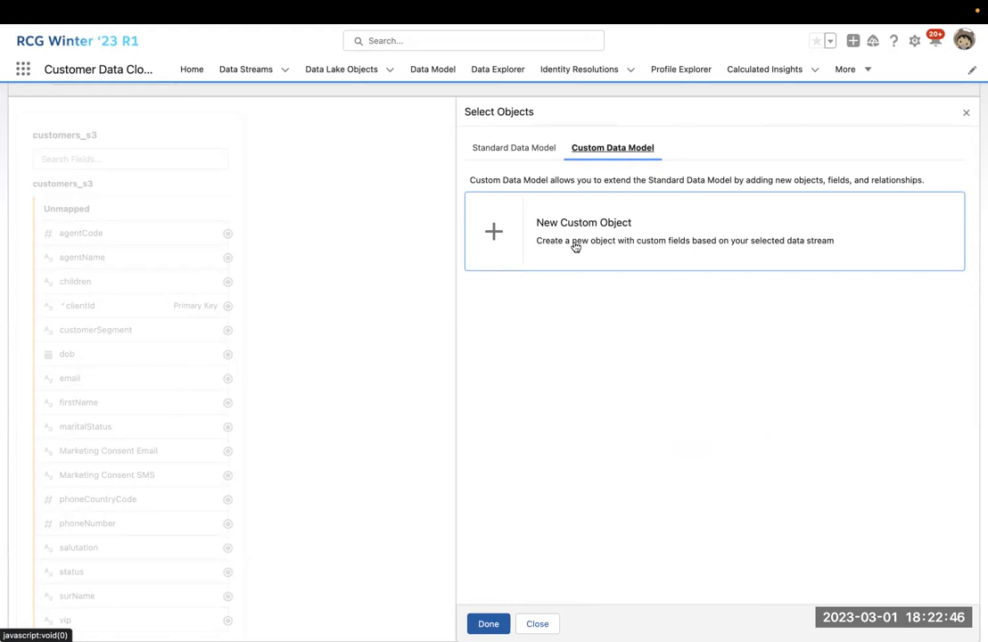
click(539, 149)
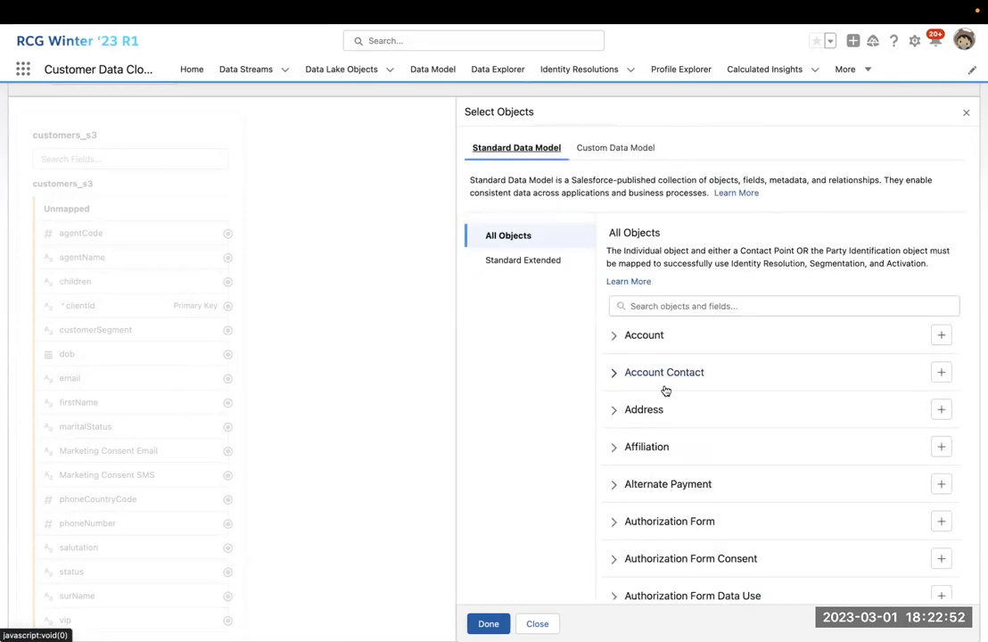
scroll(665, 391, down, 2)
Search for and add Individual, Contact Point Email and Contact Point Phone as targets, then confirm.
click(666, 240)
text(indivi)
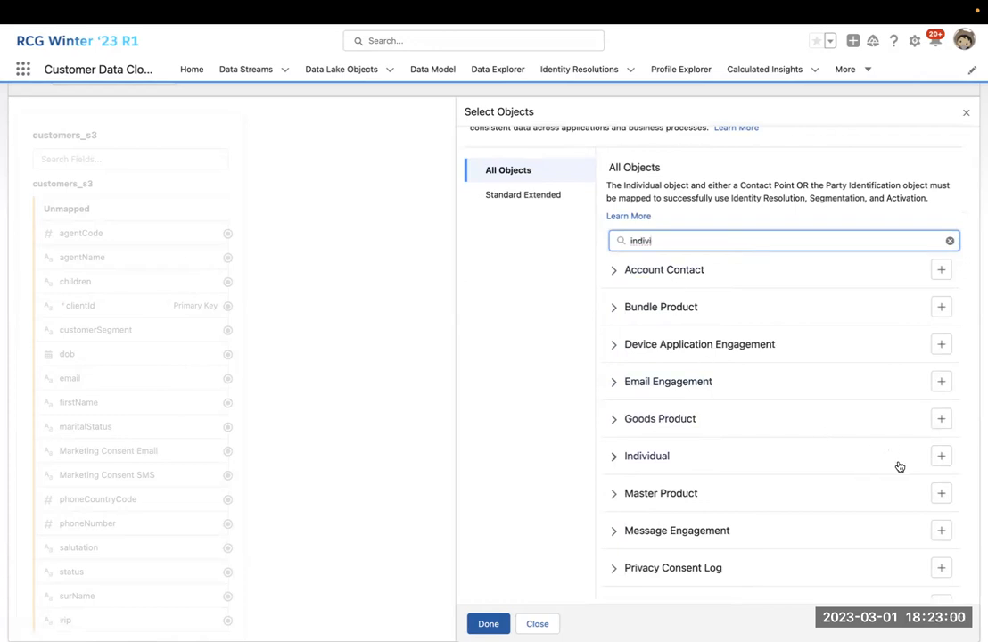
click(941, 457)
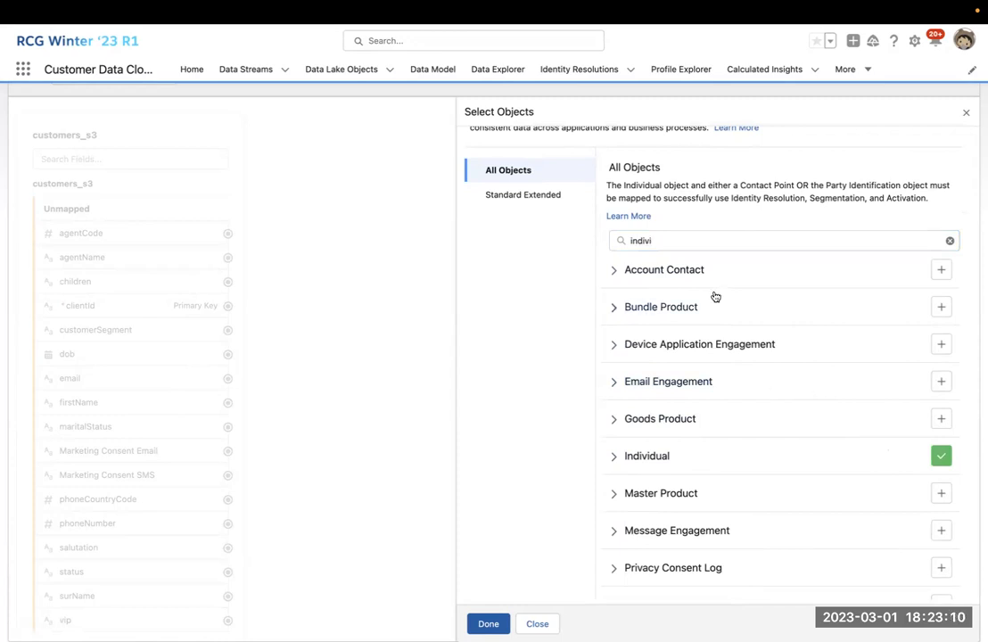
double_click(674, 239)
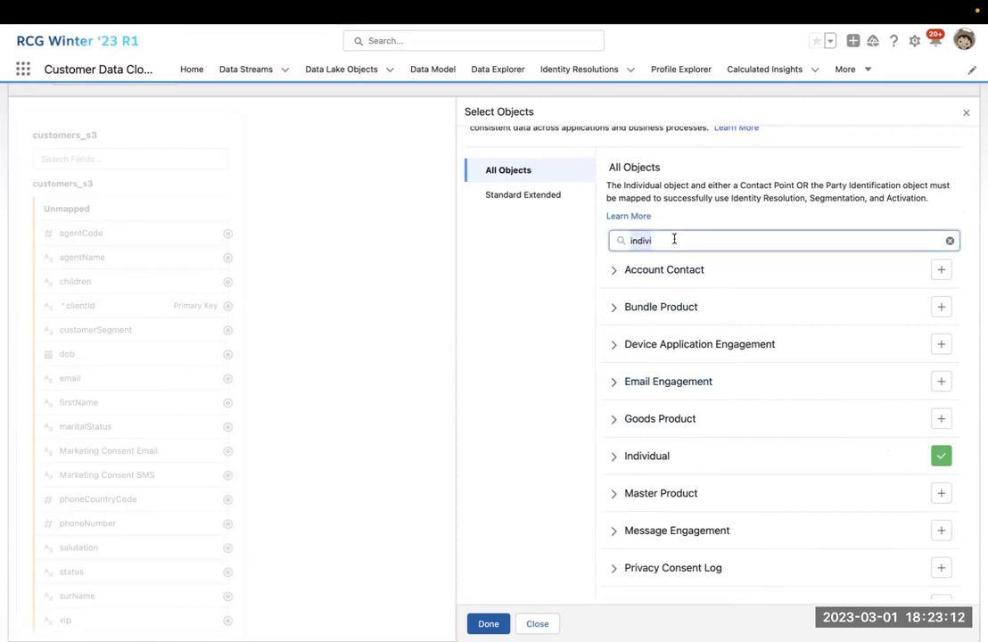
text(email)
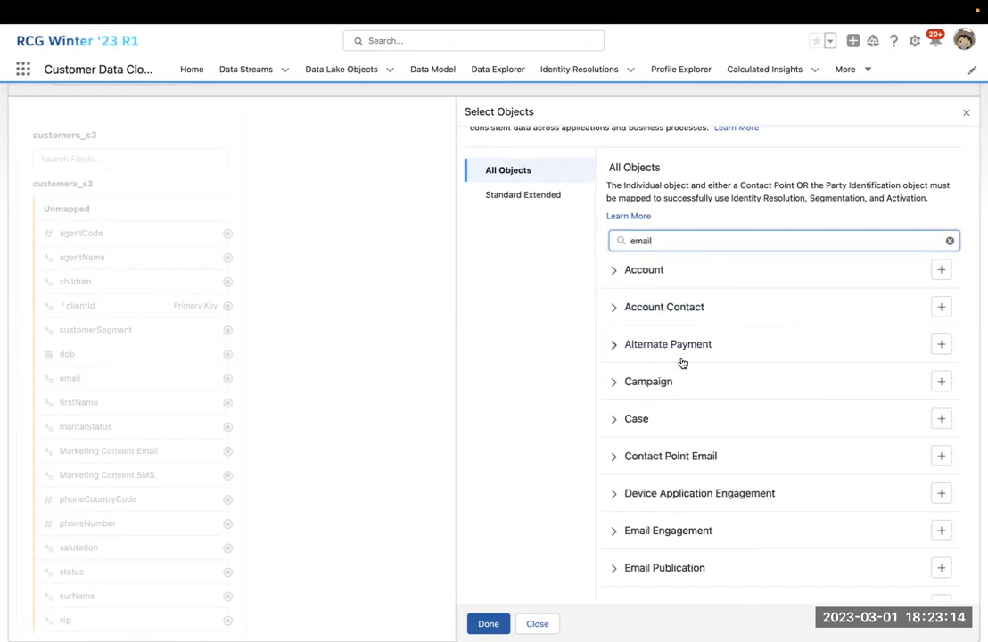
scroll(744, 386, down, 3)
click(941, 325)
scroll(816, 338, up, 3)
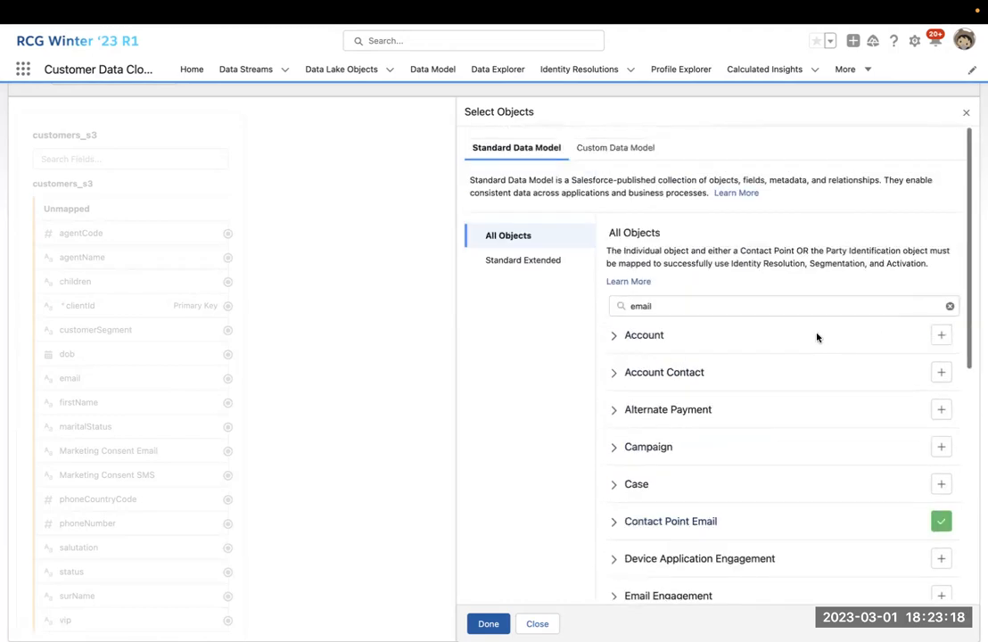
double_click(725, 302)
text(phone)
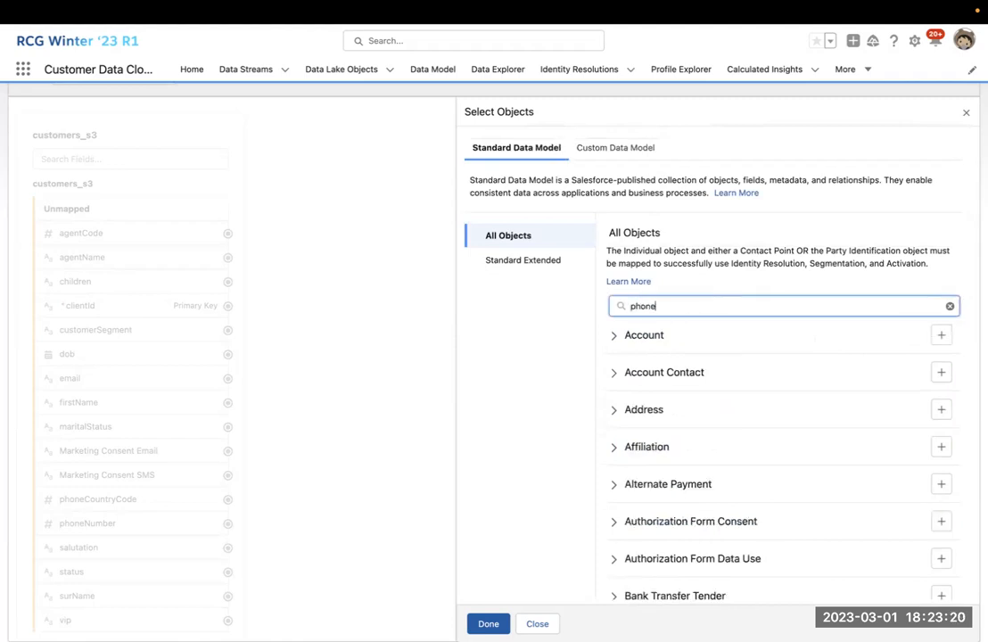
scroll(821, 382, down, 1)
click(941, 450)
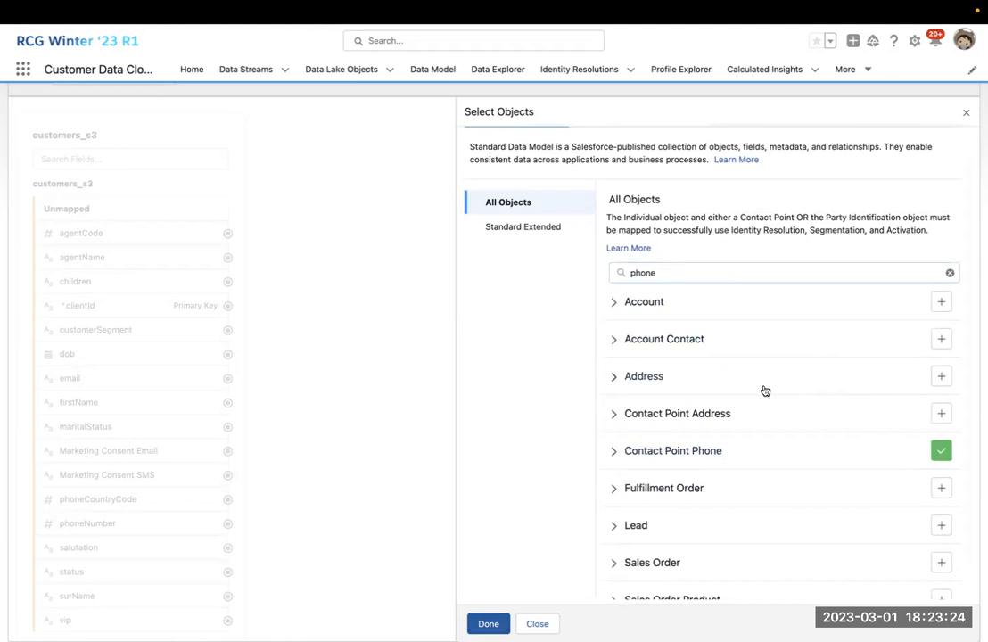
click(488, 624)
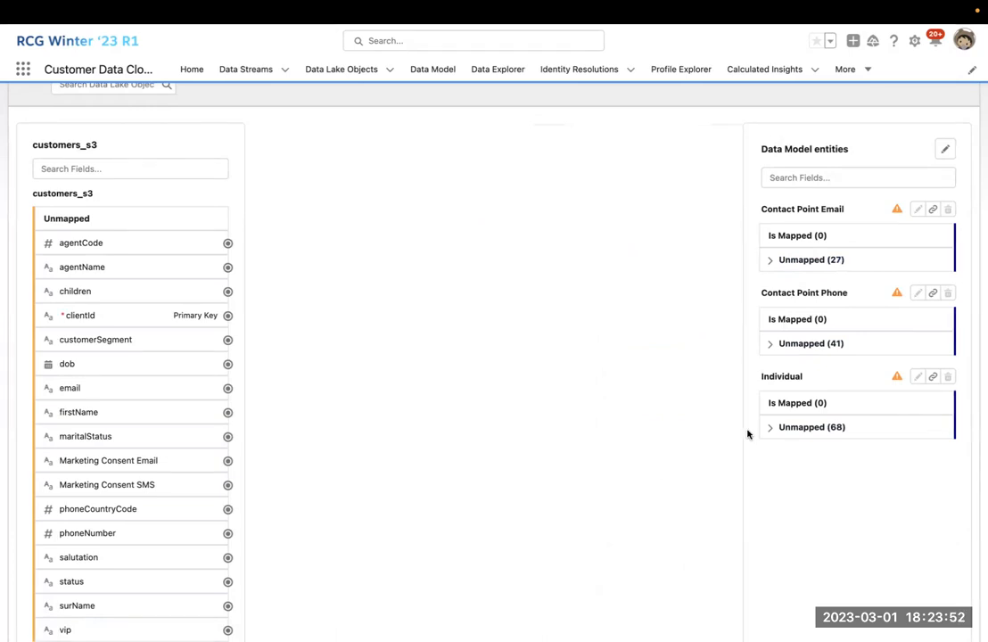
Expand Individual's 68 unmapped fields and start a connector from clientId toward Individual Id.
scroll(753, 385, down, 1)
click(772, 403)
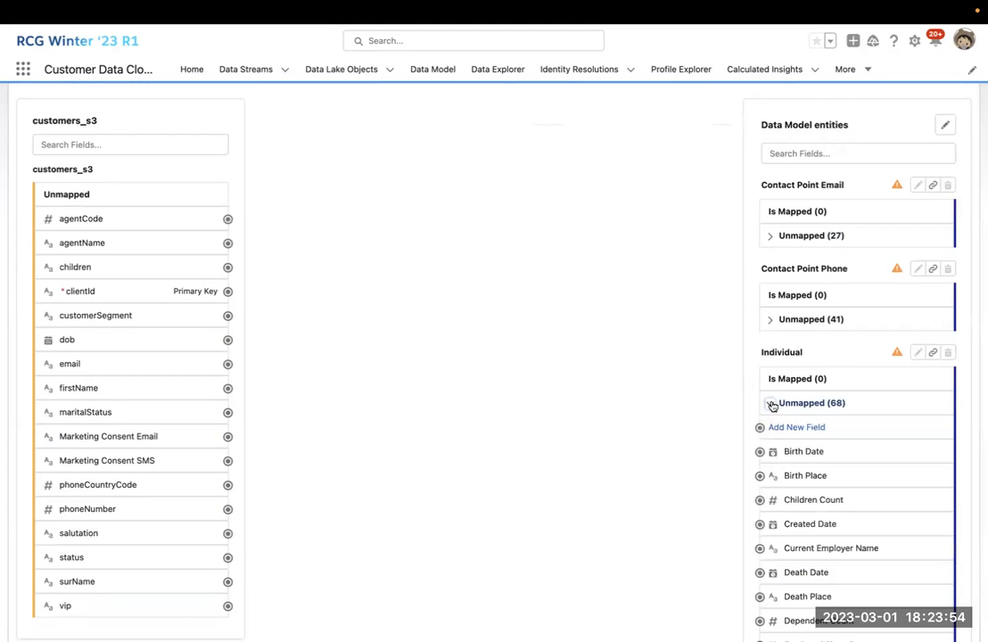
scroll(767, 373, down, 1)
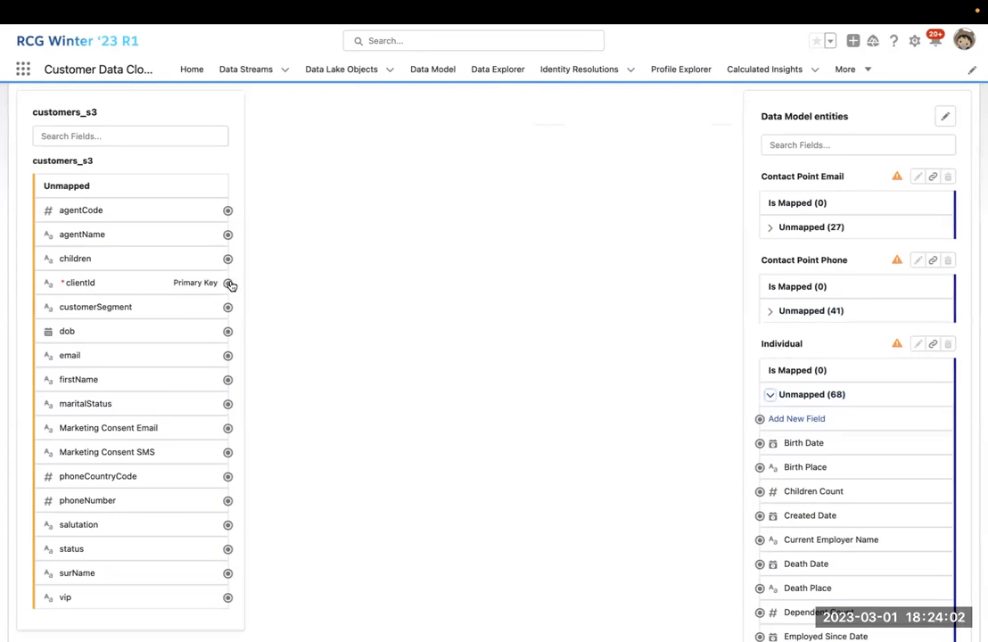
scroll(574, 425, down, 4)
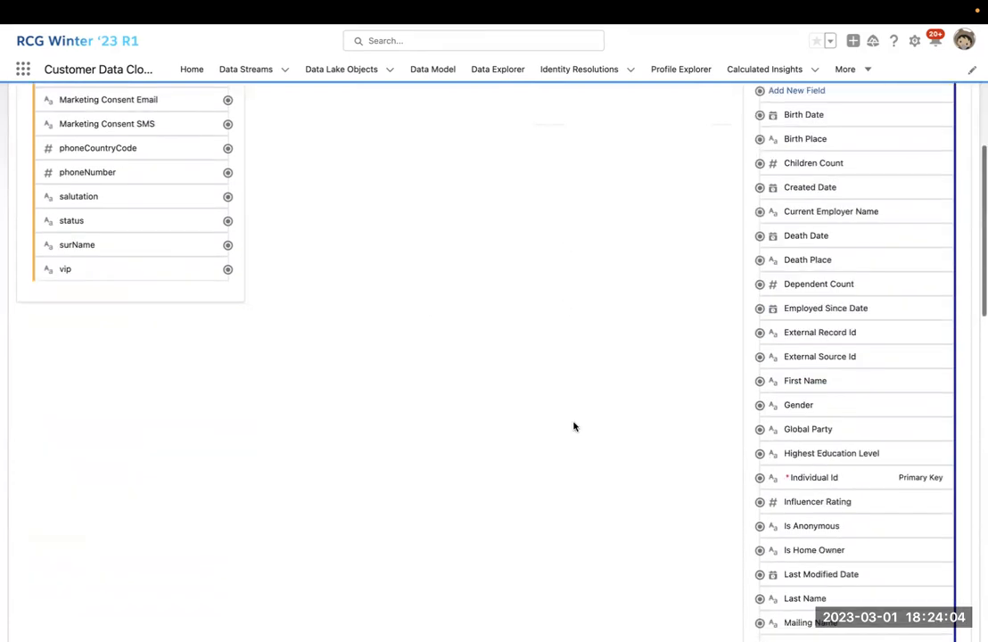
scroll(761, 483, up, 4)
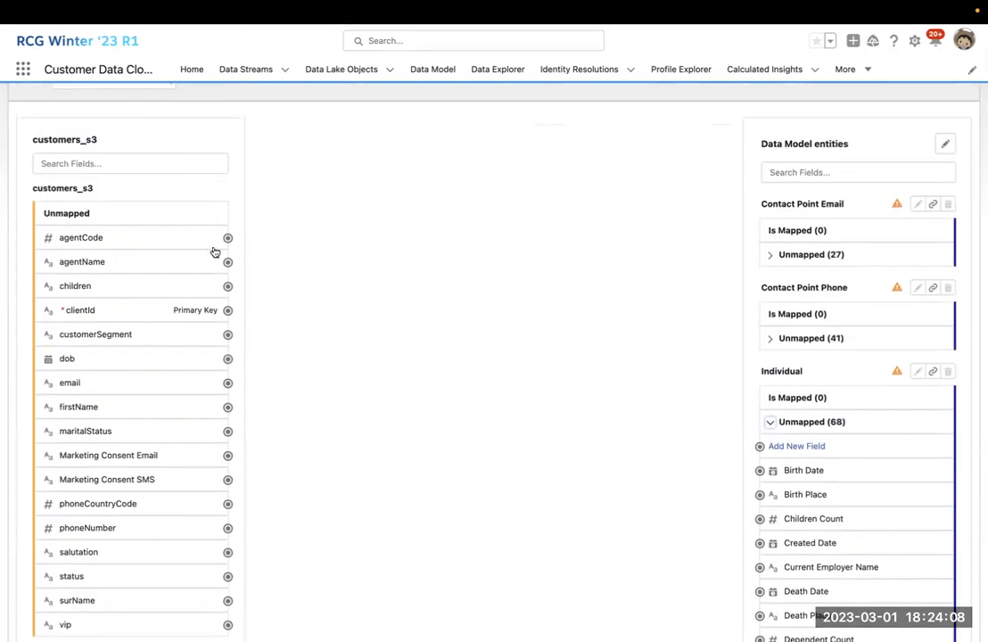
click(227, 310)
scroll(458, 344, down, 1)
scroll(459, 345, down, 4)
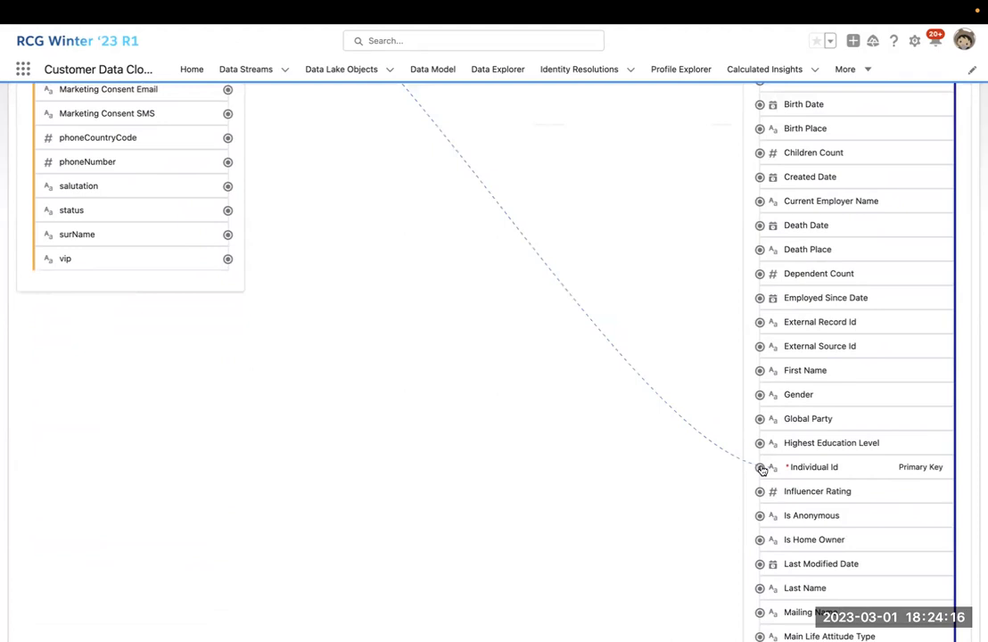
Map clientId to Individual Id and firstName to First Name.
click(761, 469)
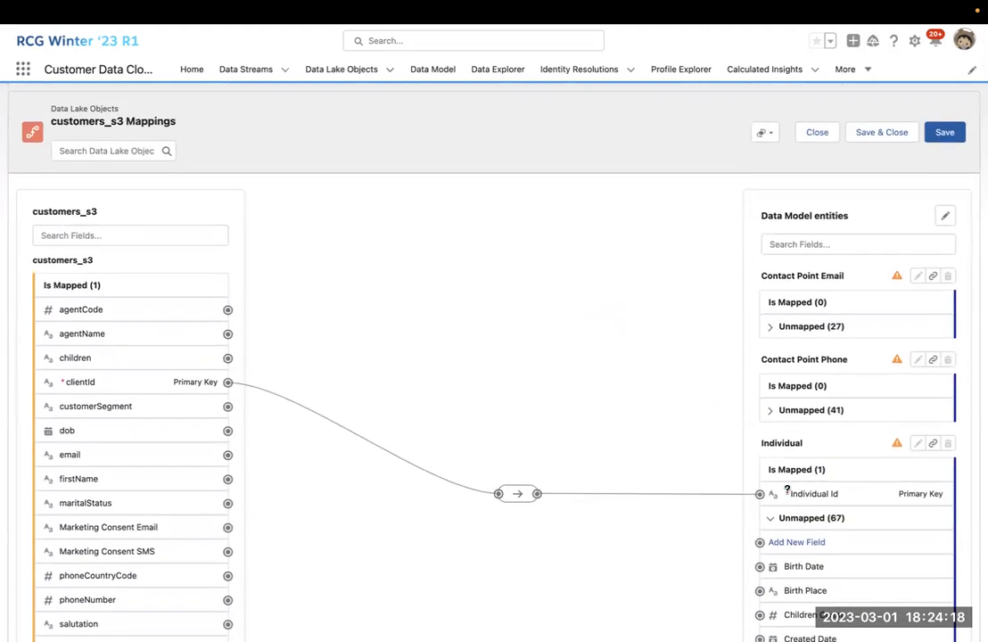
scroll(678, 419, down, 1)
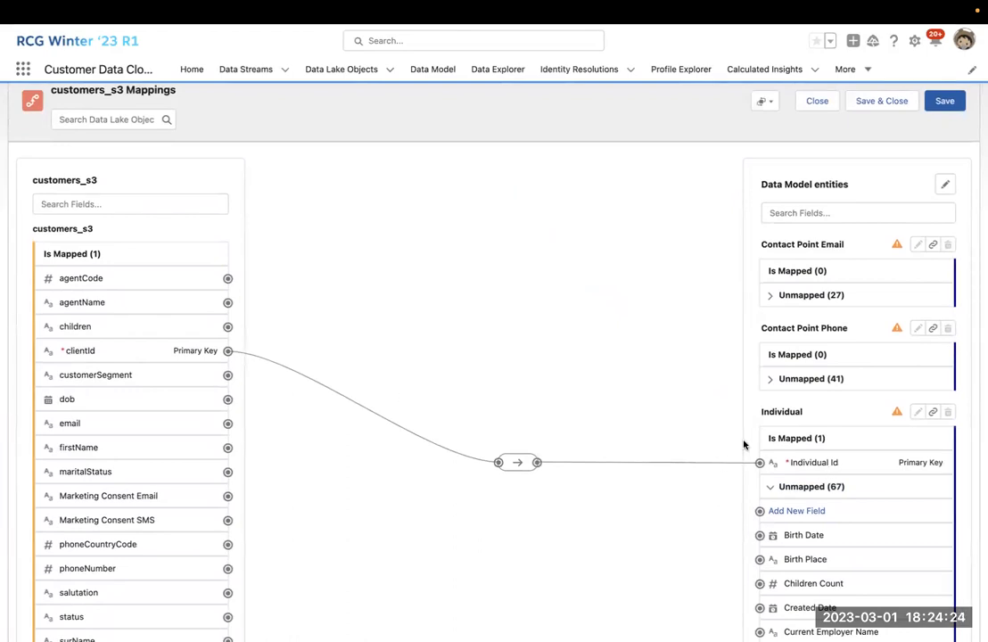
scroll(743, 444, down, 2)
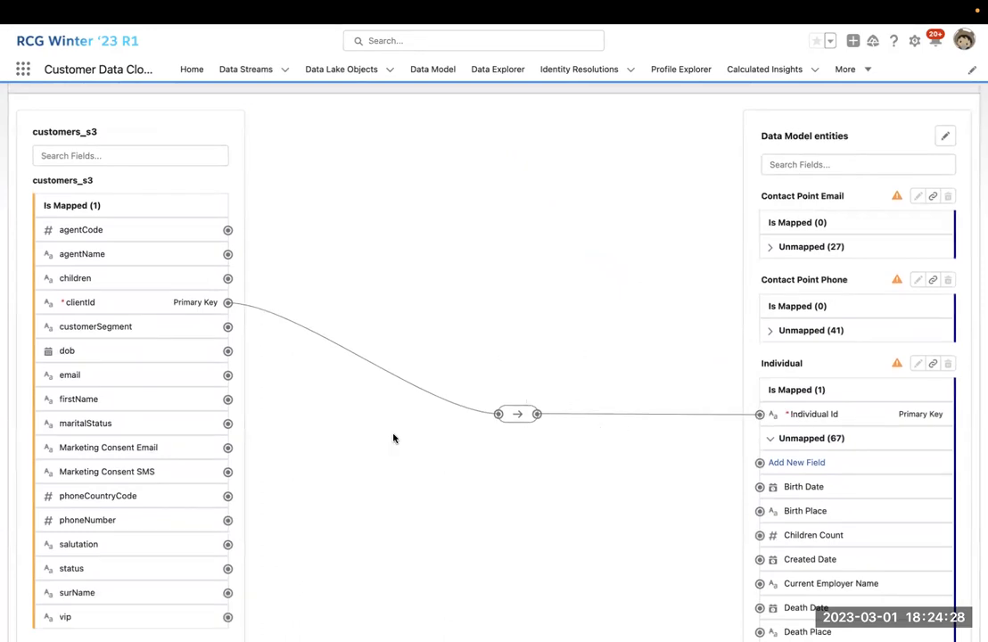
scroll(265, 390, down, 2)
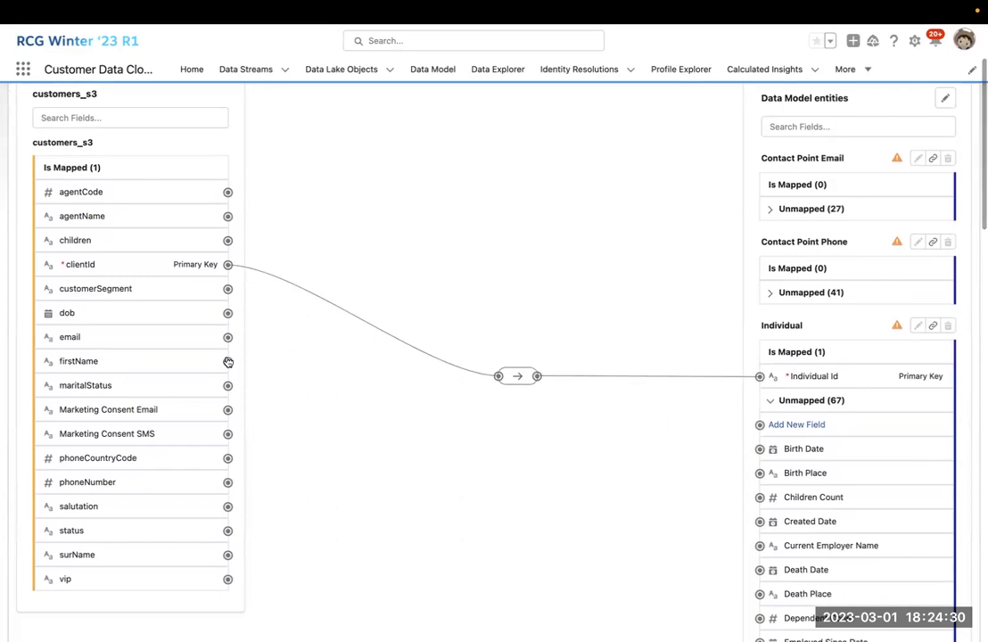
click(228, 363)
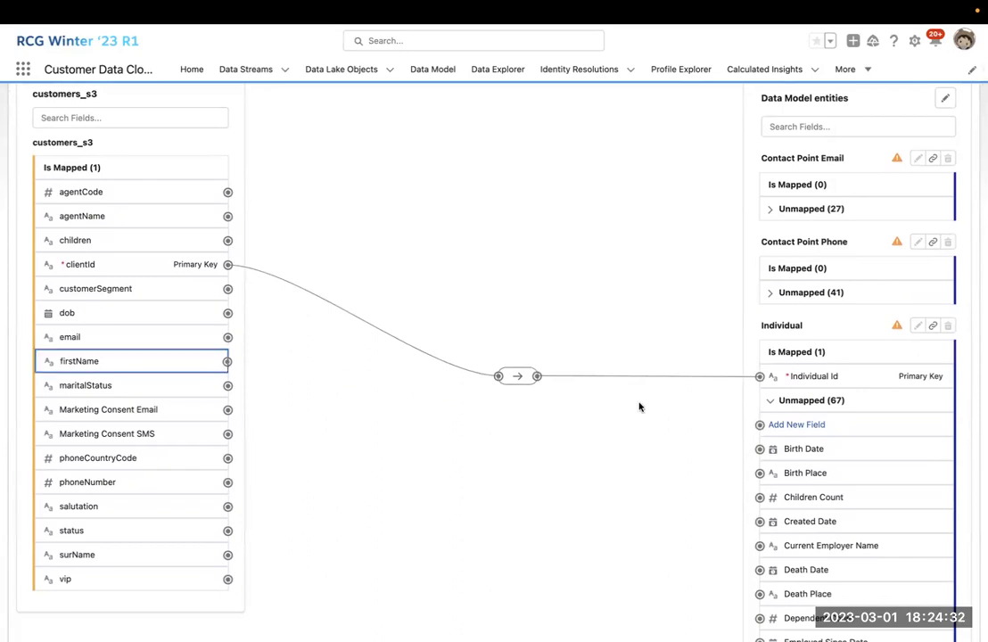
scroll(787, 399, down, 5)
click(759, 367)
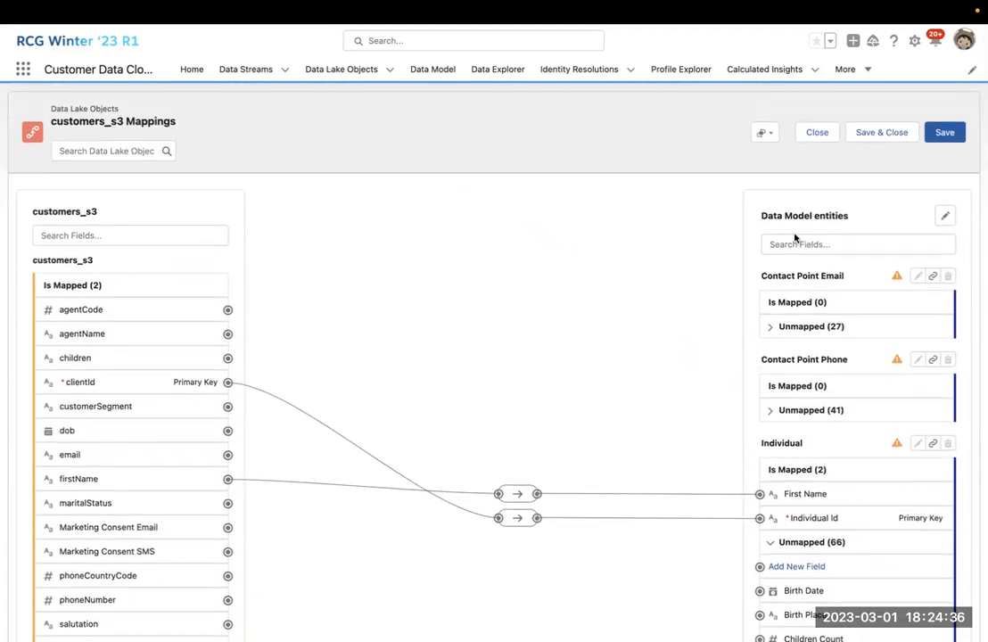
Filter target fields by 'name', map surName to Last Name, then clear the filter.
click(807, 244)
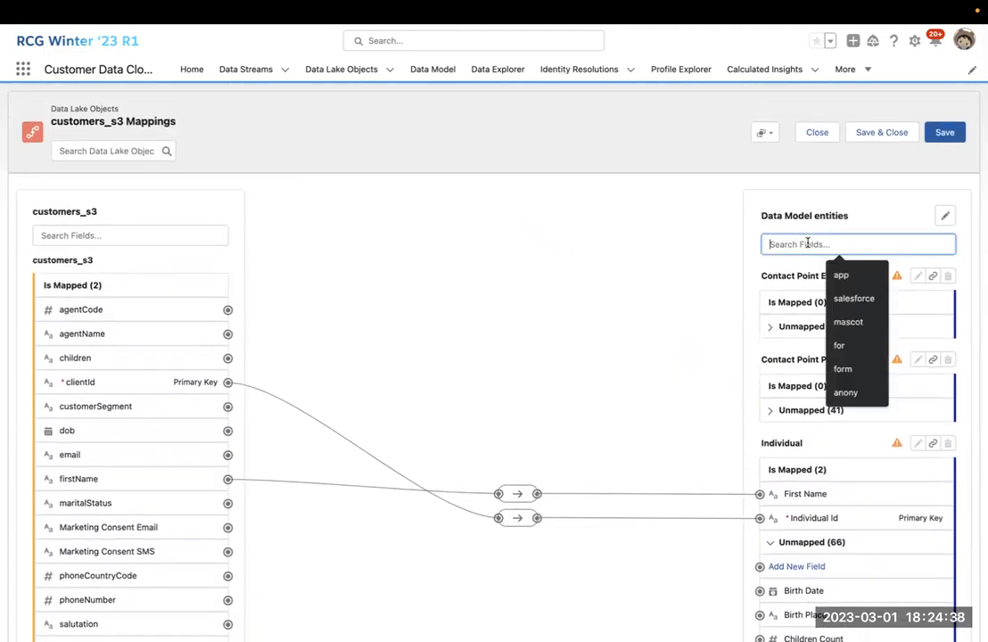
text(name)
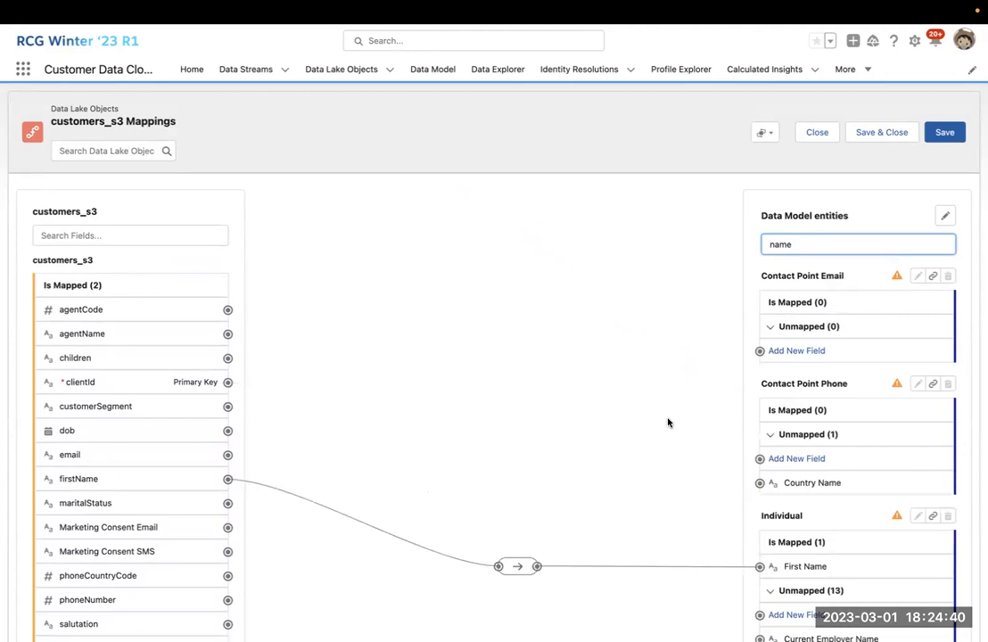
scroll(668, 421, down, 2)
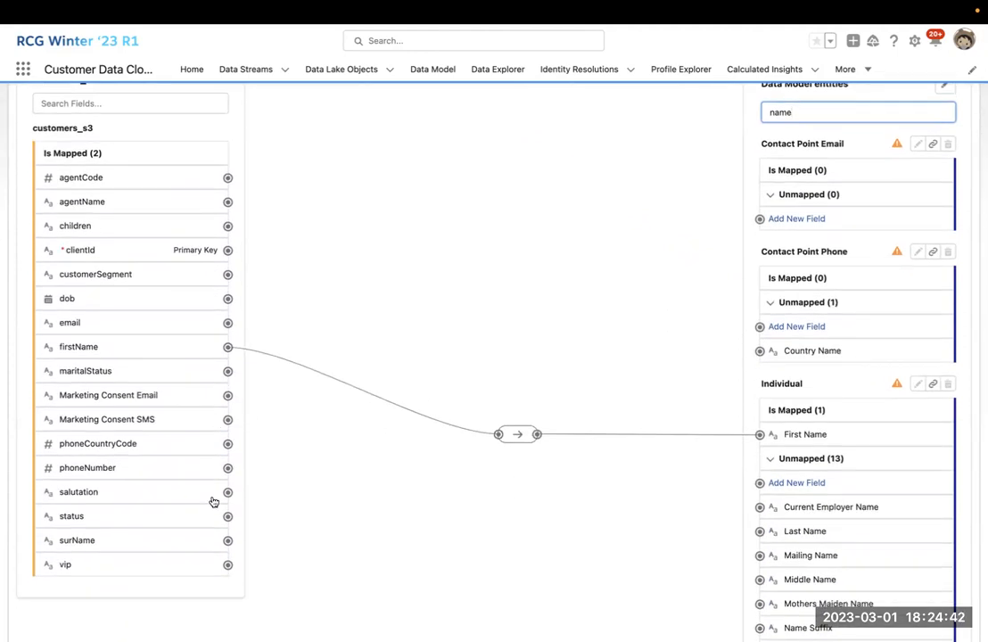
drag(228, 543, 760, 536)
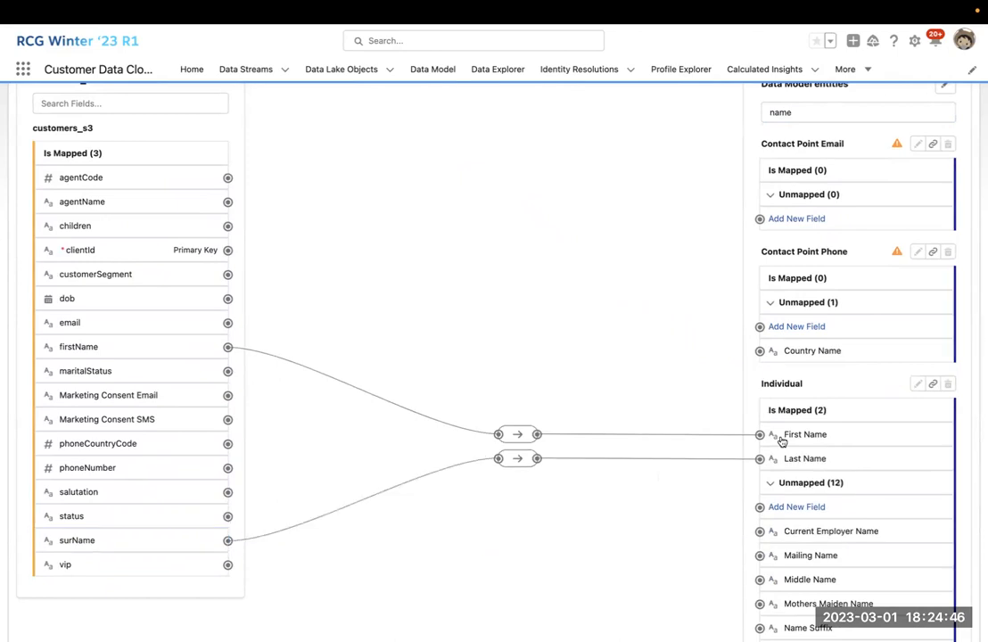
scroll(847, 268, up, 2)
click(887, 193)
key(BackSpace)
key(BackSpace)
key(BackSpace)
key(BackSpace)
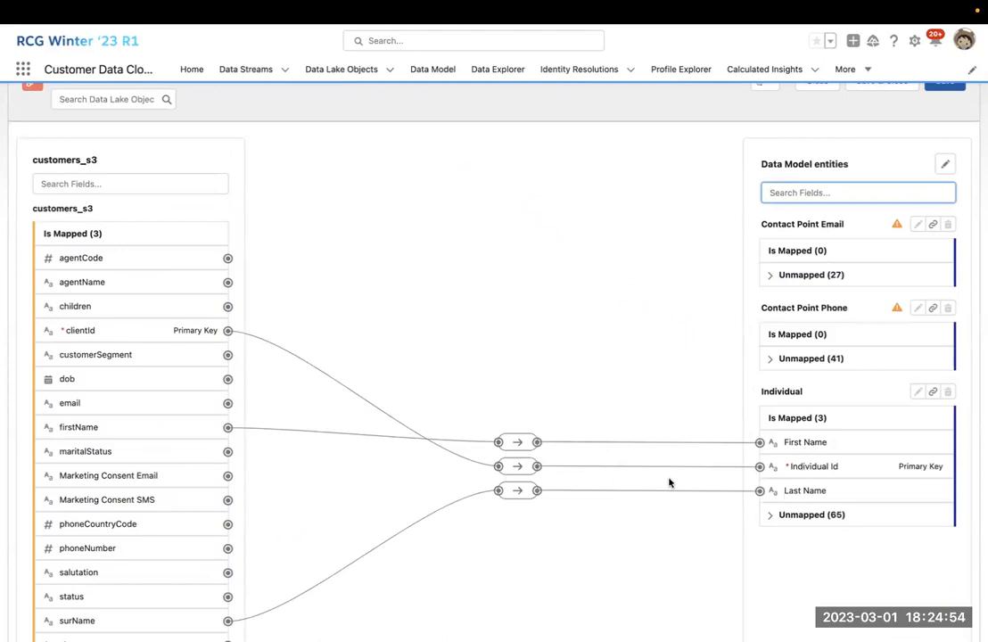
click(770, 515)
scroll(771, 521, down, 4)
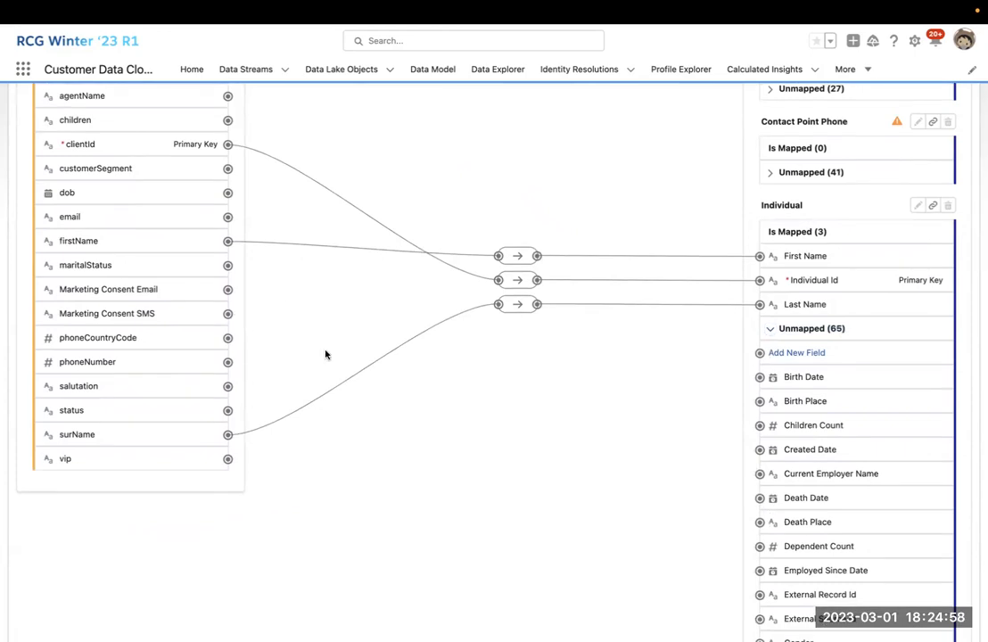
scroll(267, 267, up, 1)
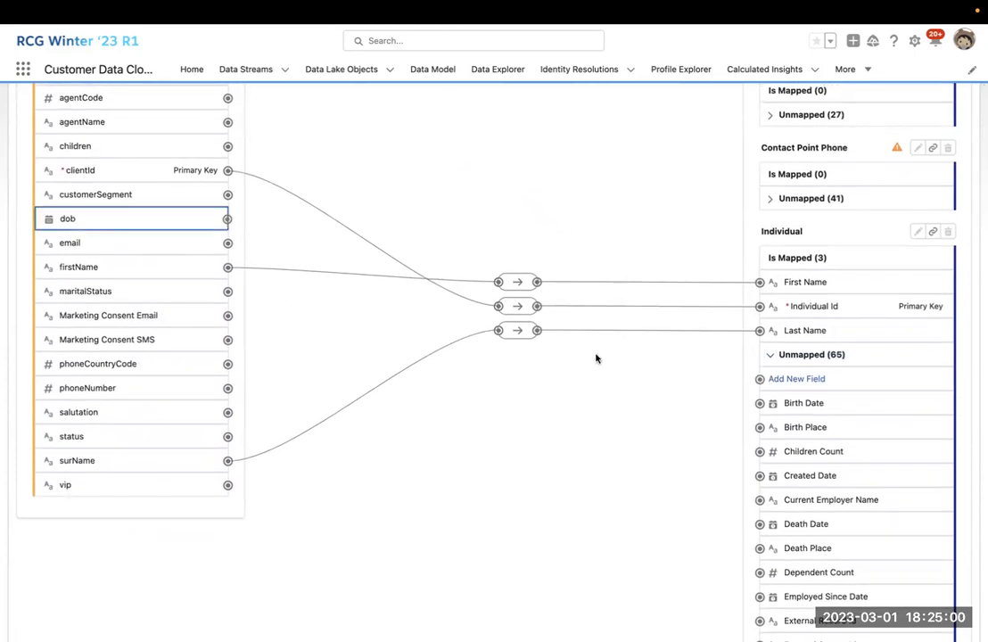
mouse_move(759, 403)
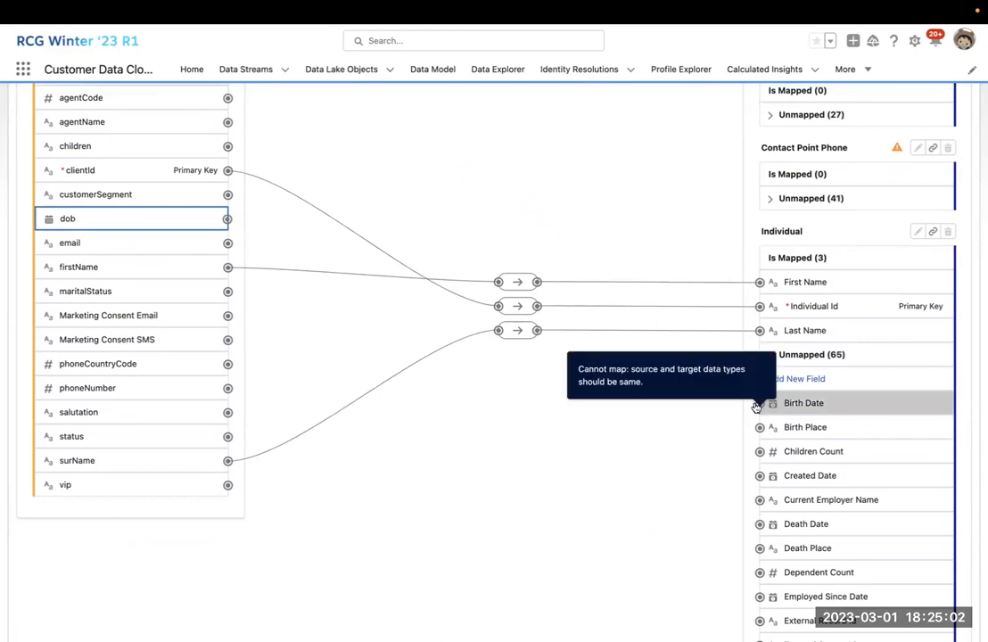
click(577, 376)
click(226, 218)
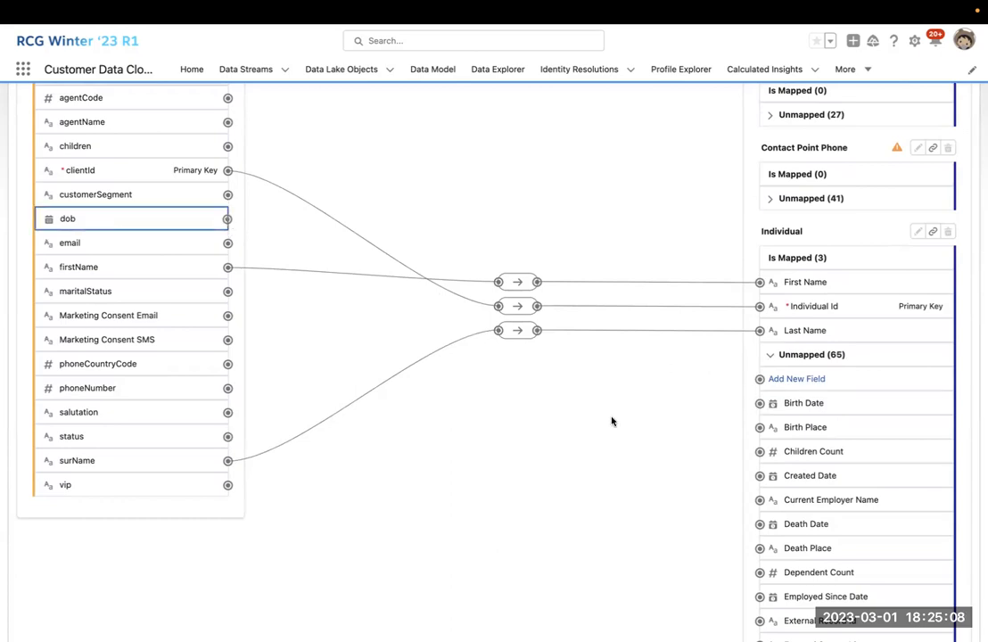
scroll(611, 419, up, 3)
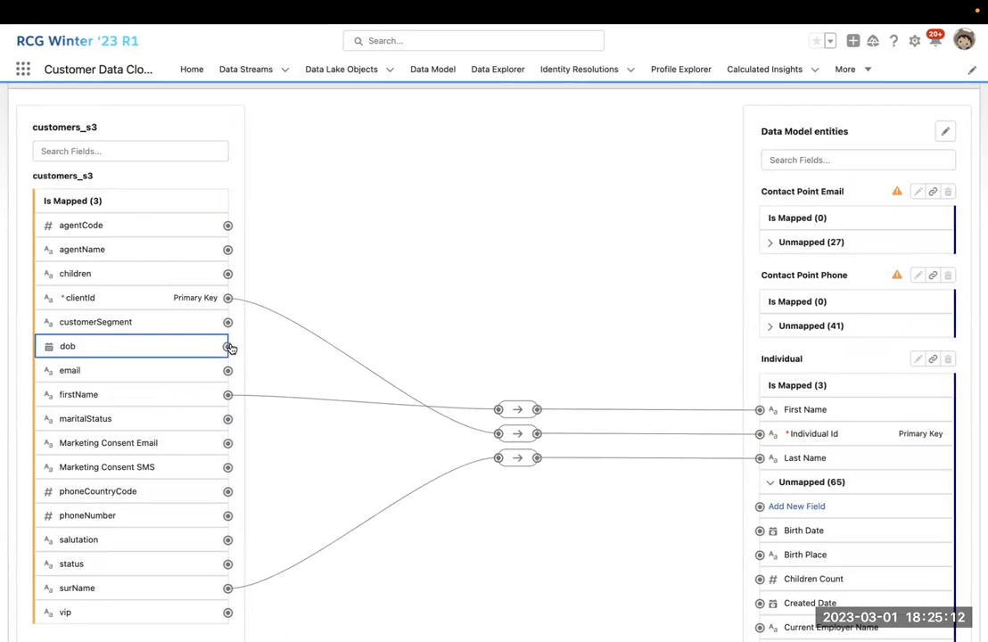
scroll(401, 429, down, 1)
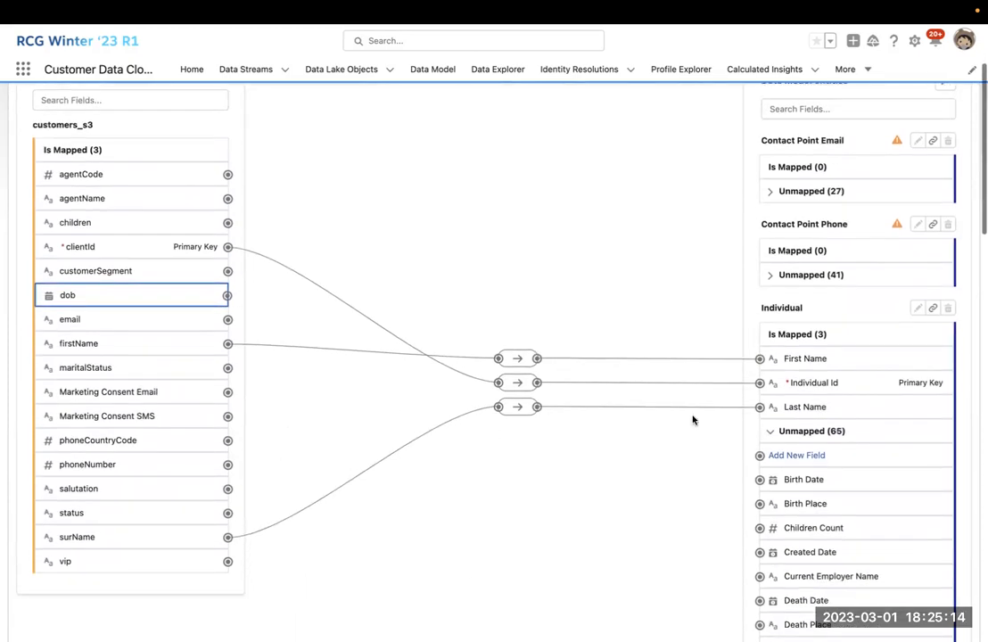
mouse_move(759, 484)
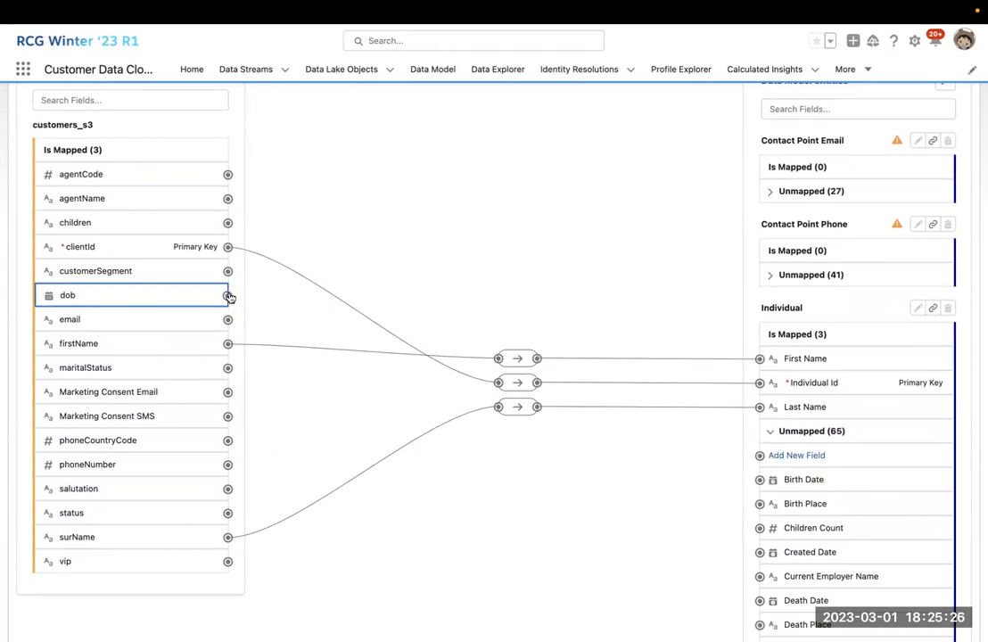
scroll(228, 308, up, 1)
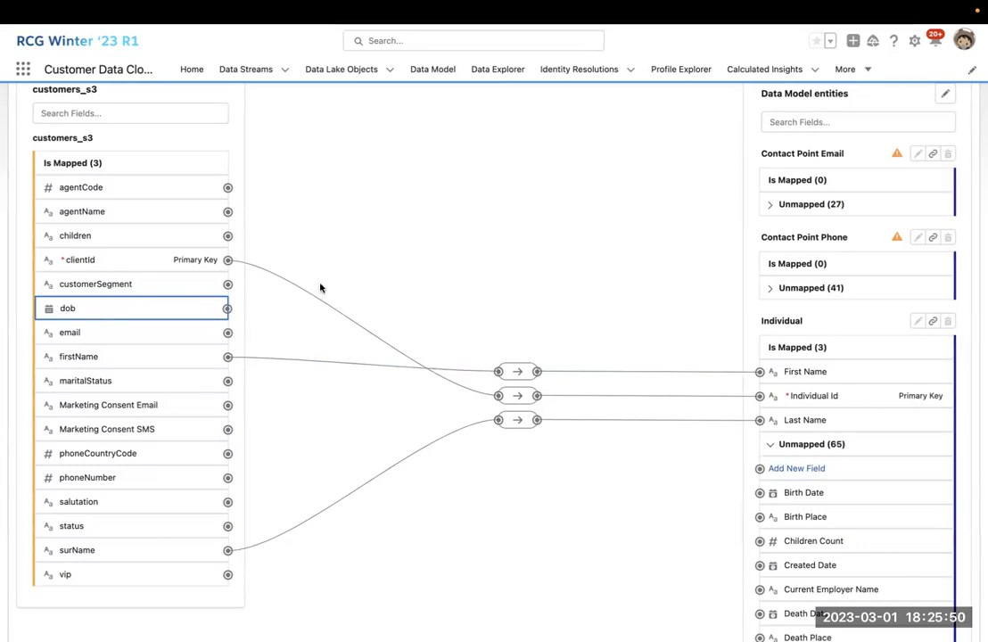
scroll(275, 343, down, 1)
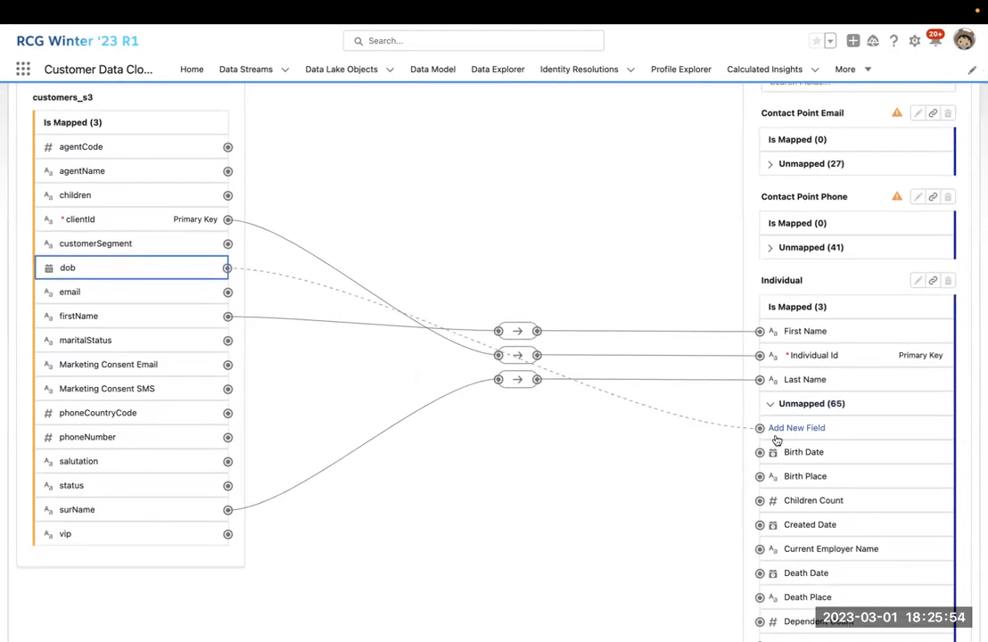
scroll(772, 446, up, 3)
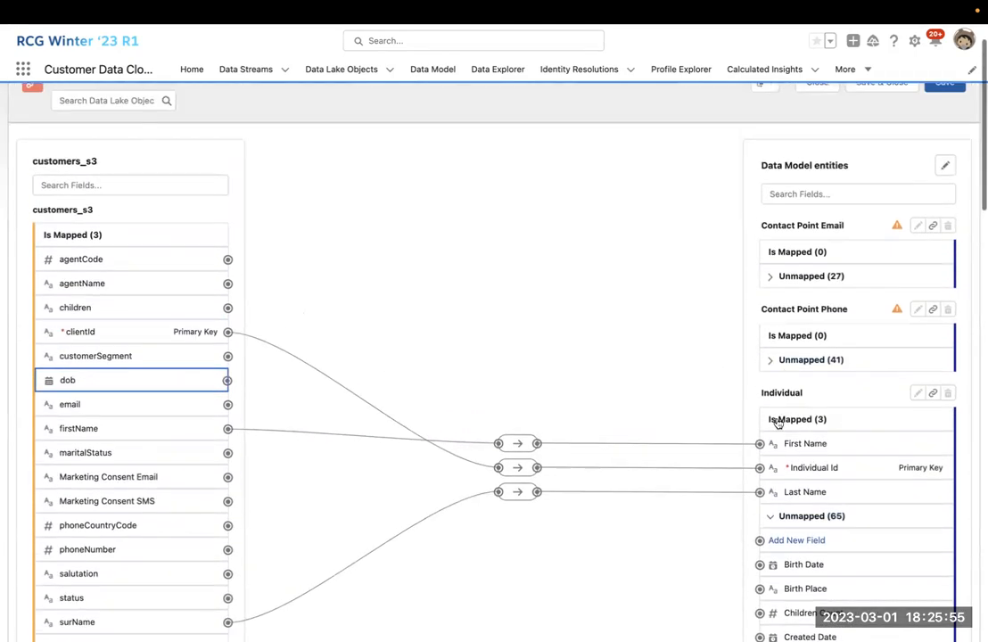
Link the email field to both Contact Point Email Id and Email Address, then collapse Unmapped.
click(770, 359)
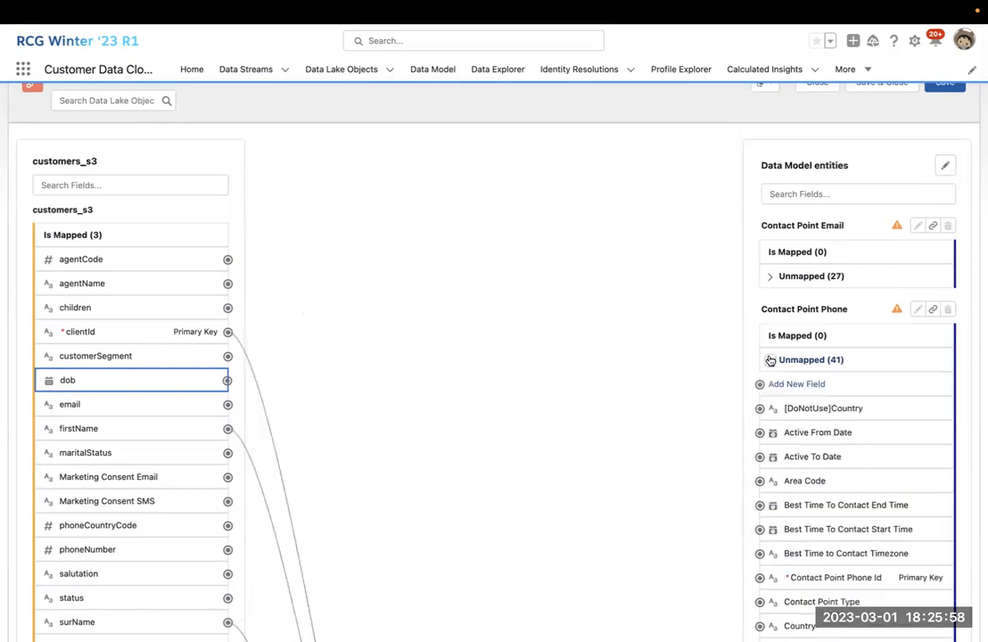
click(771, 277)
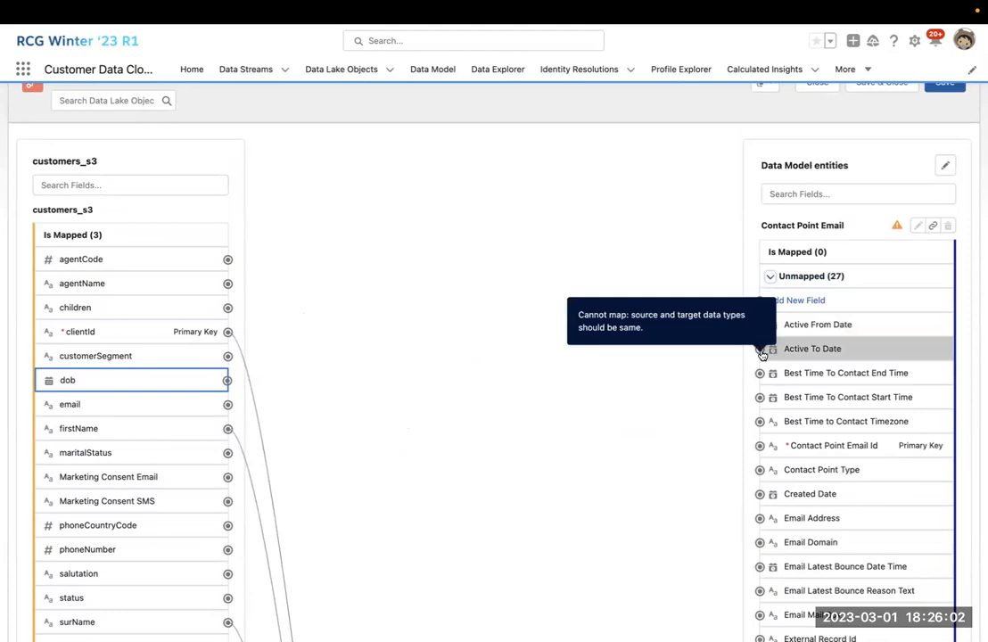
scroll(769, 366, down, 1)
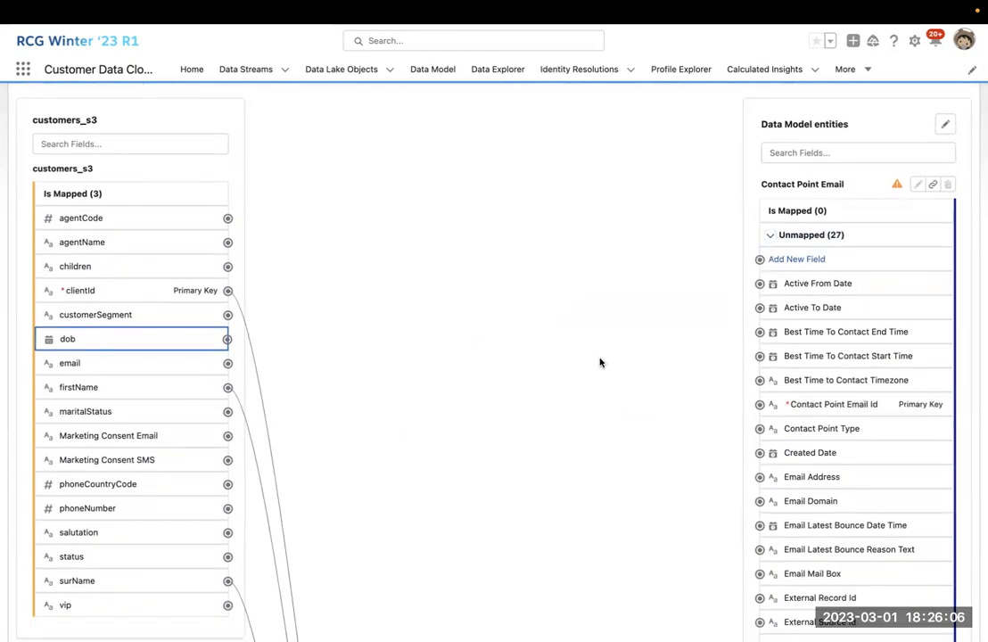
click(227, 363)
click(760, 405)
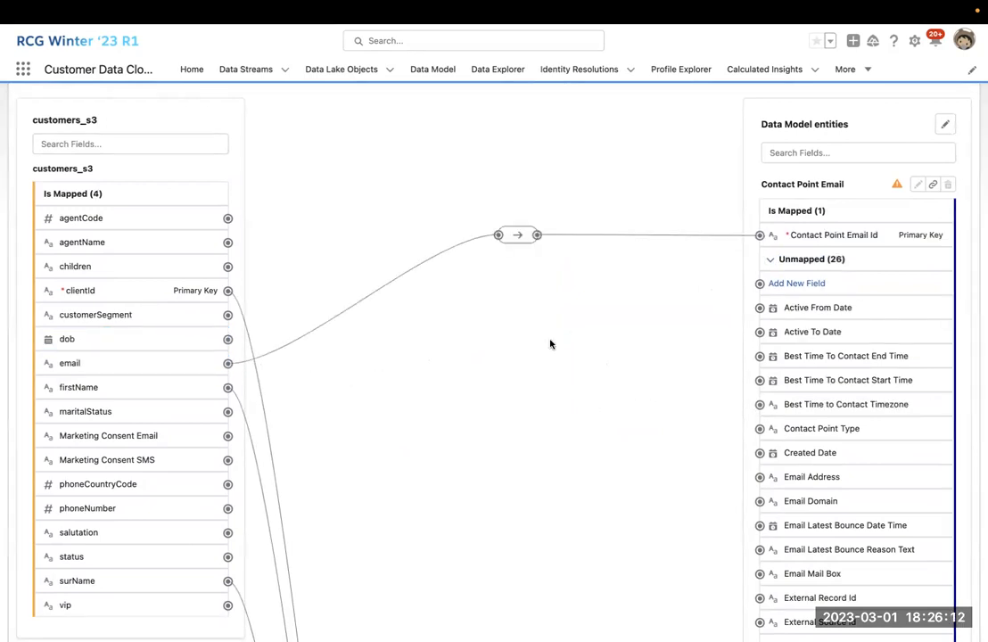
click(227, 363)
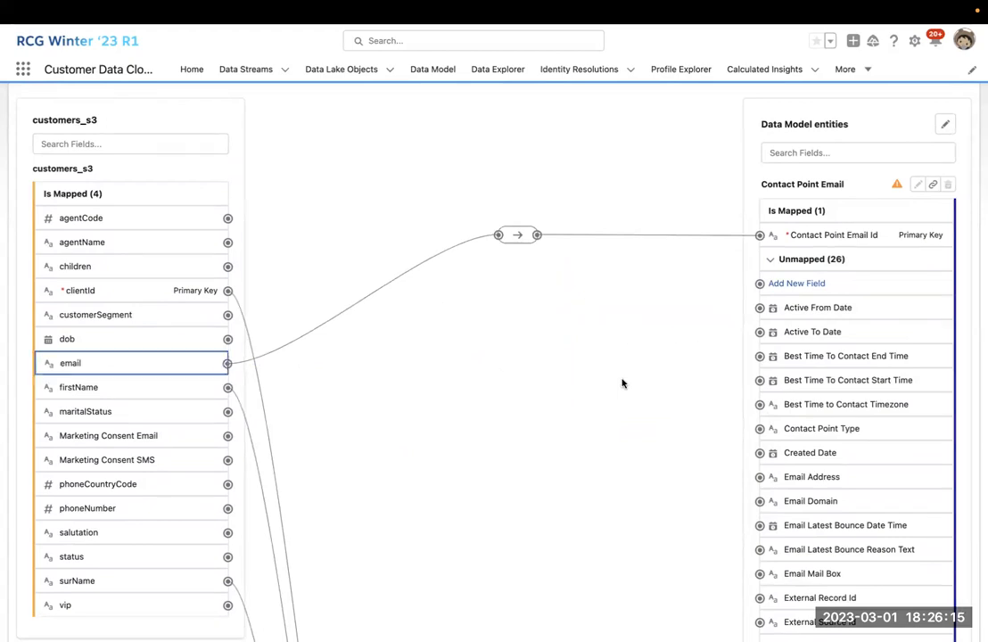
click(760, 476)
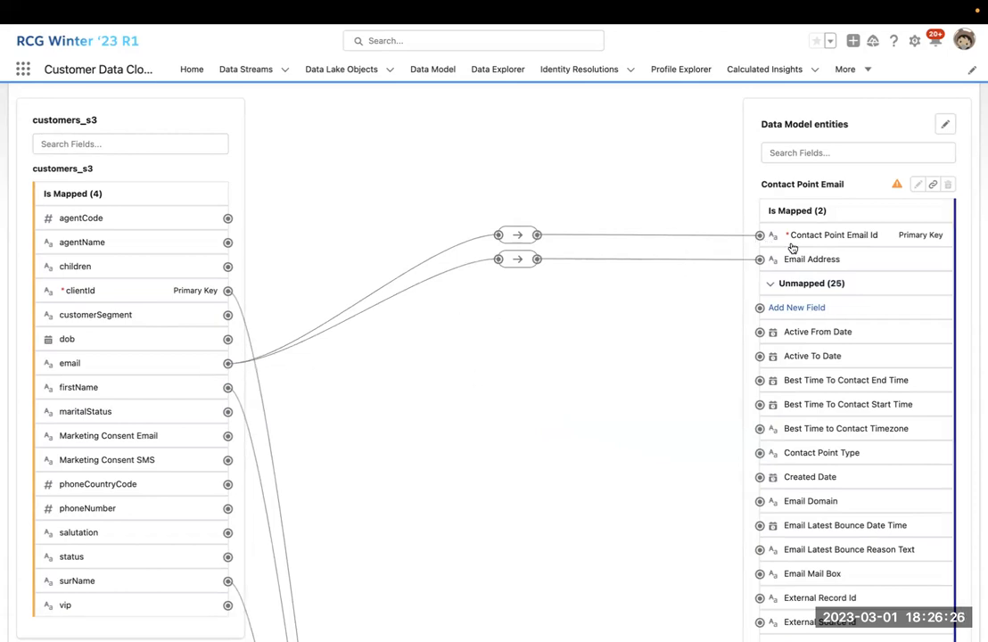
click(771, 285)
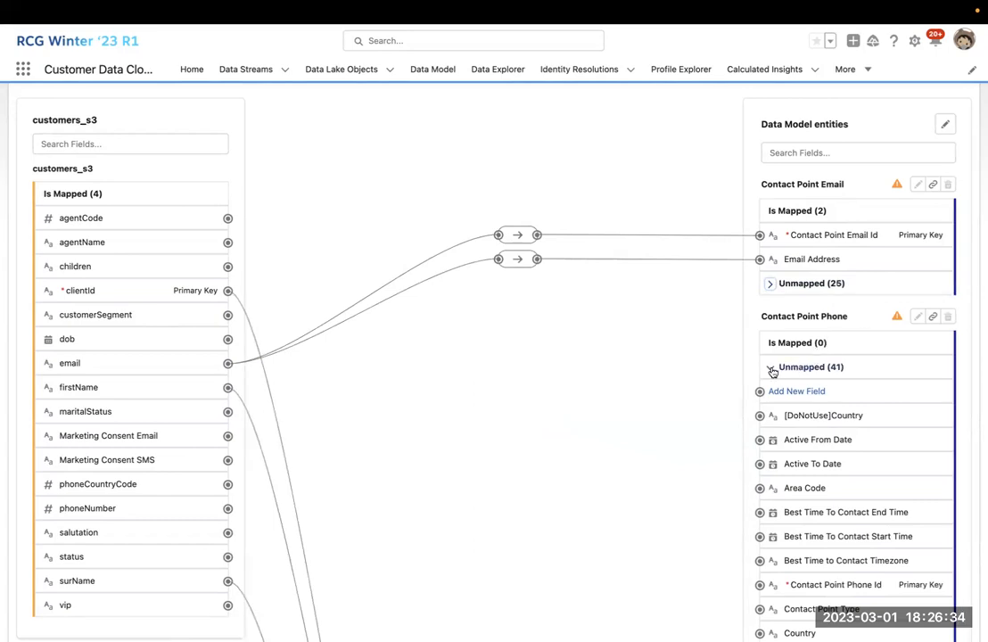
Map phoneNumber to Contact Point Phone Id and Formatted E164 Phone Number.
scroll(695, 370, down, 2)
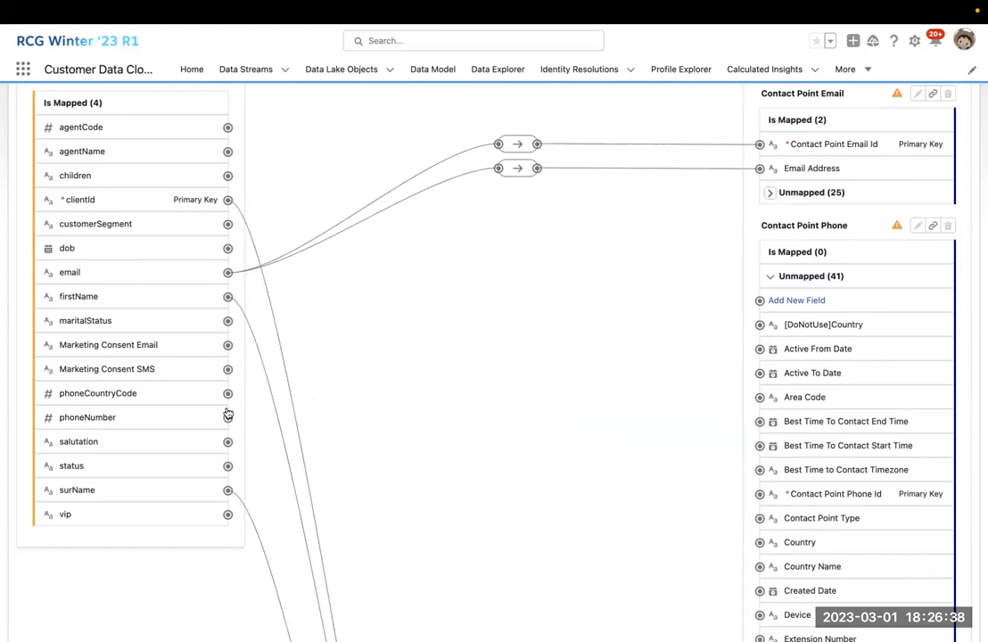
drag(230, 420, 678, 457)
click(590, 454)
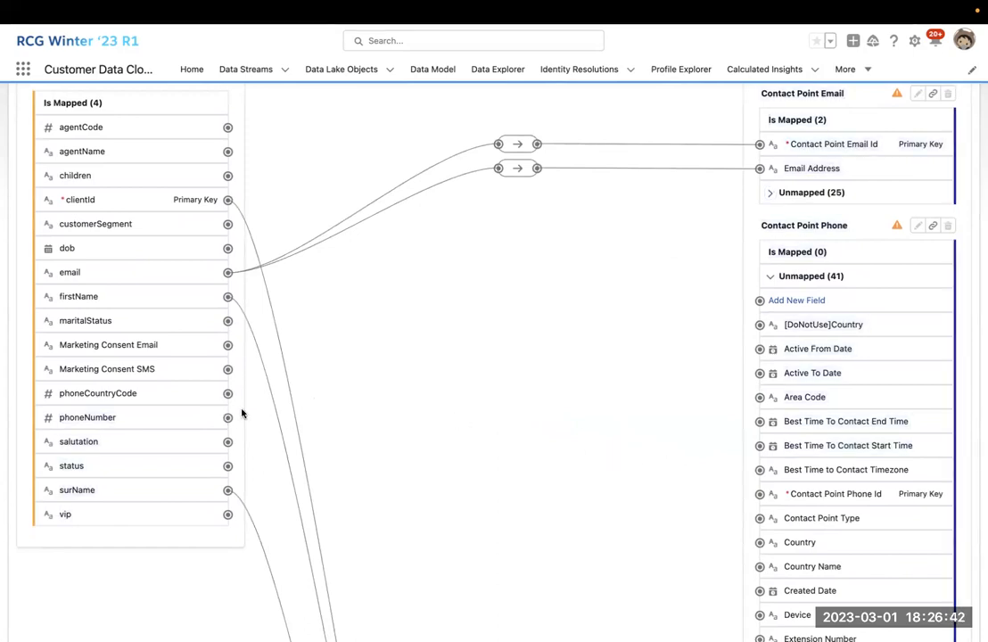
drag(227, 417, 684, 489)
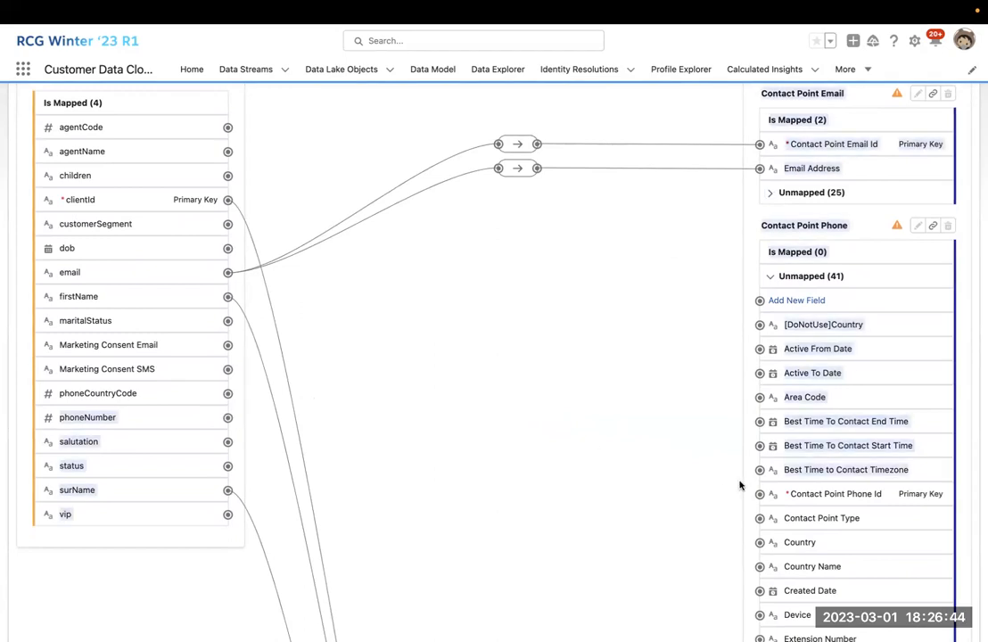
click(433, 413)
drag(227, 415, 760, 492)
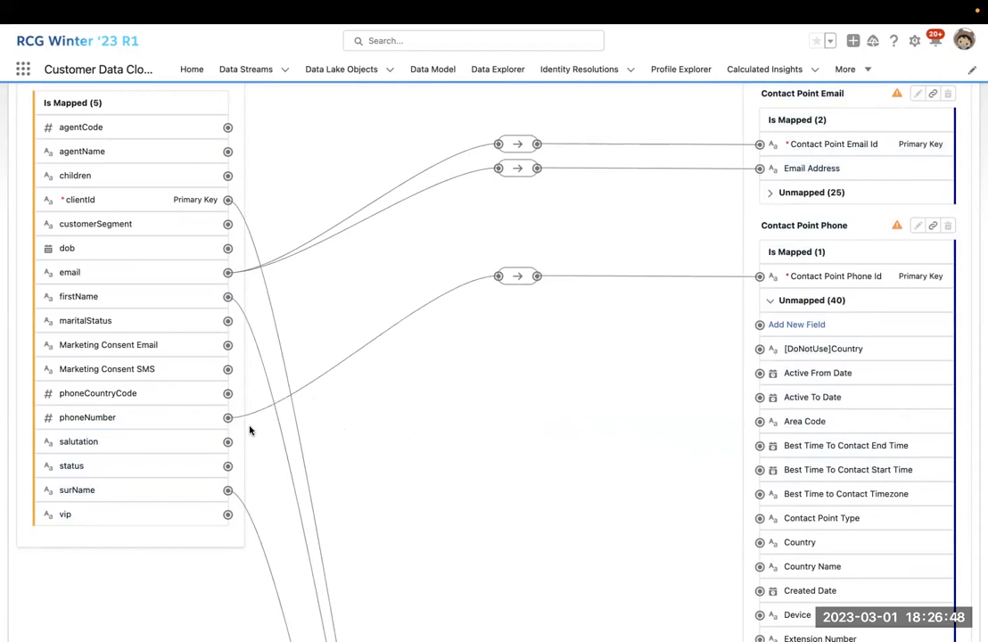
scroll(727, 413, down, 5)
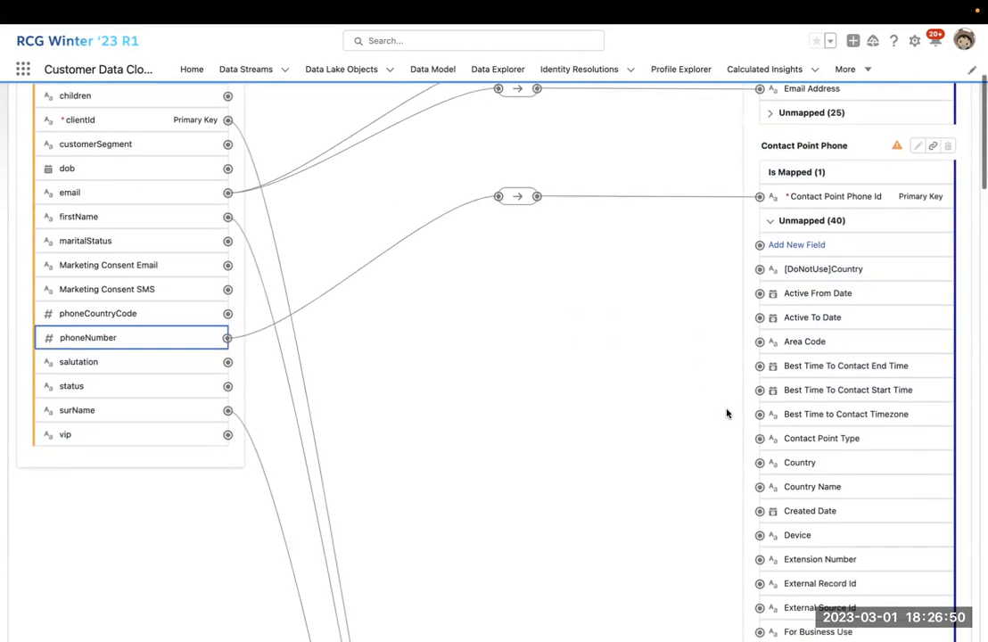
drag(727, 413, 760, 368)
scroll(708, 373, up, 6)
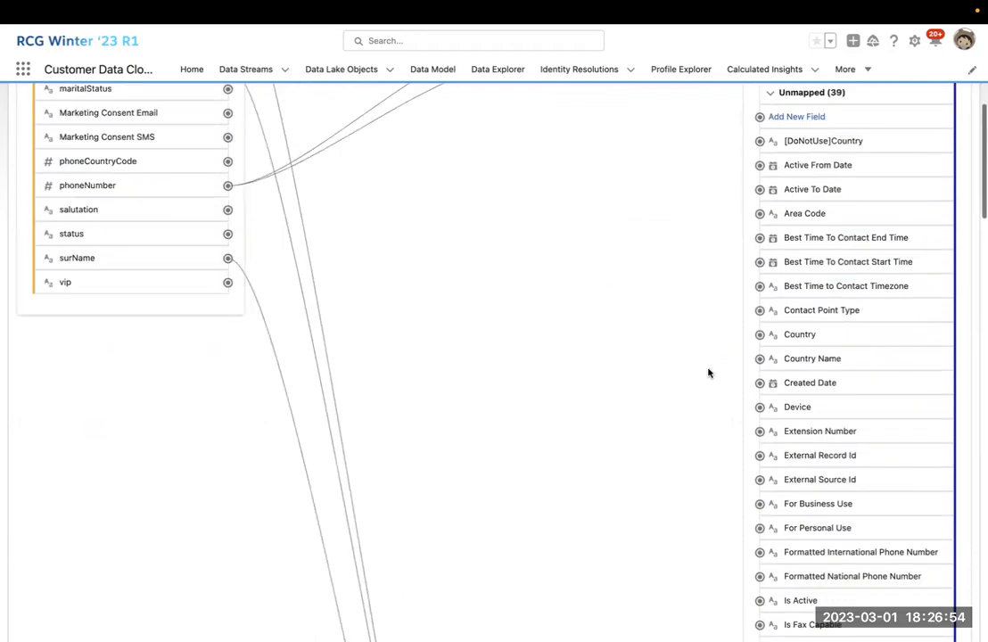
click(771, 398)
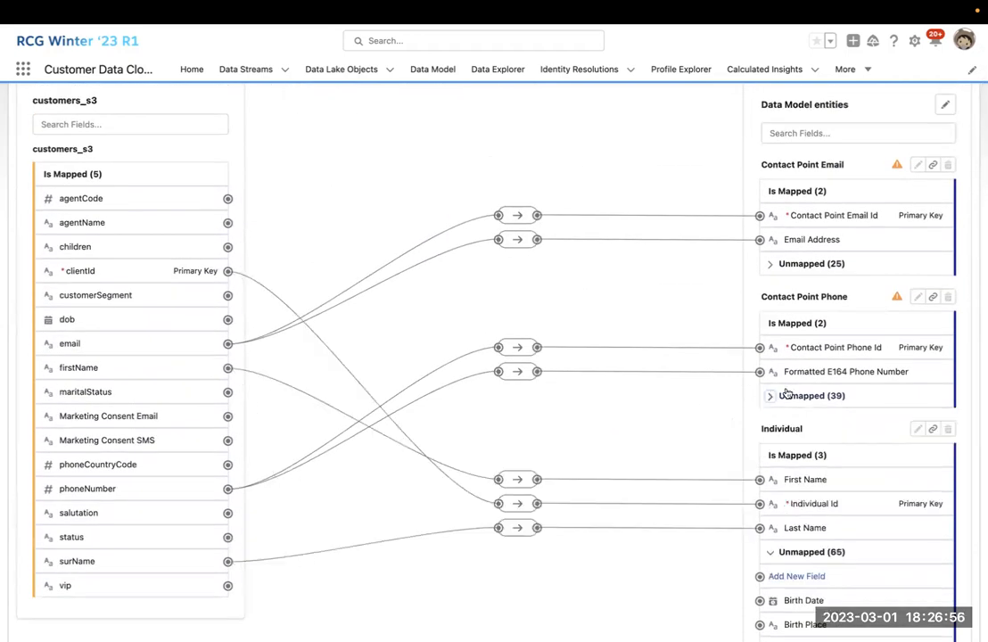
scroll(874, 359, up, 1)
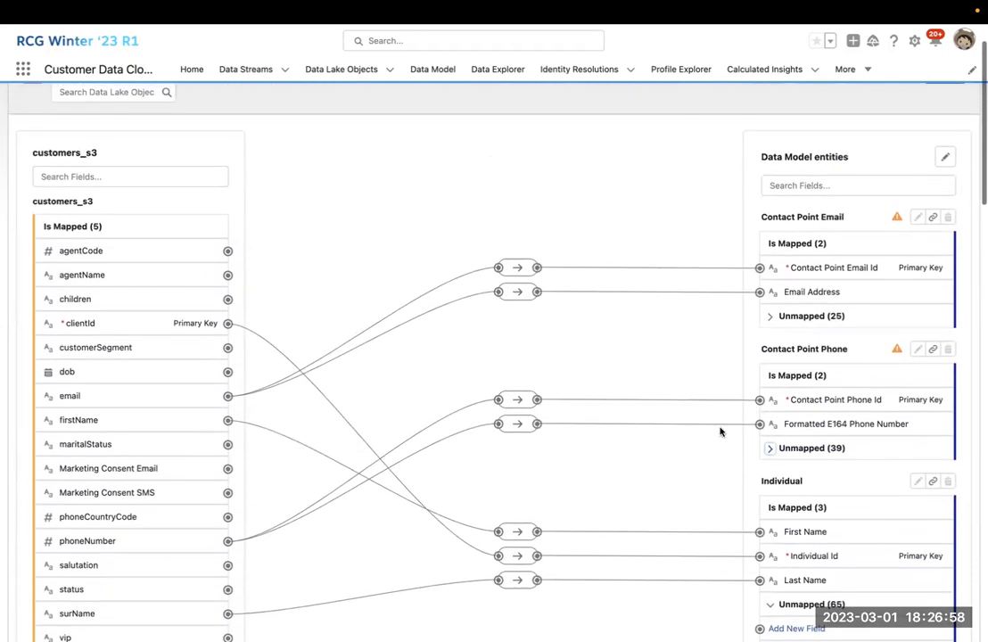
scroll(820, 392, down, 2)
Map phoneCountryCode to Phone Country Code and collapse the remaining unmapped phone fields.
click(770, 369)
scroll(814, 421, down, 2)
scroll(813, 421, down, 2)
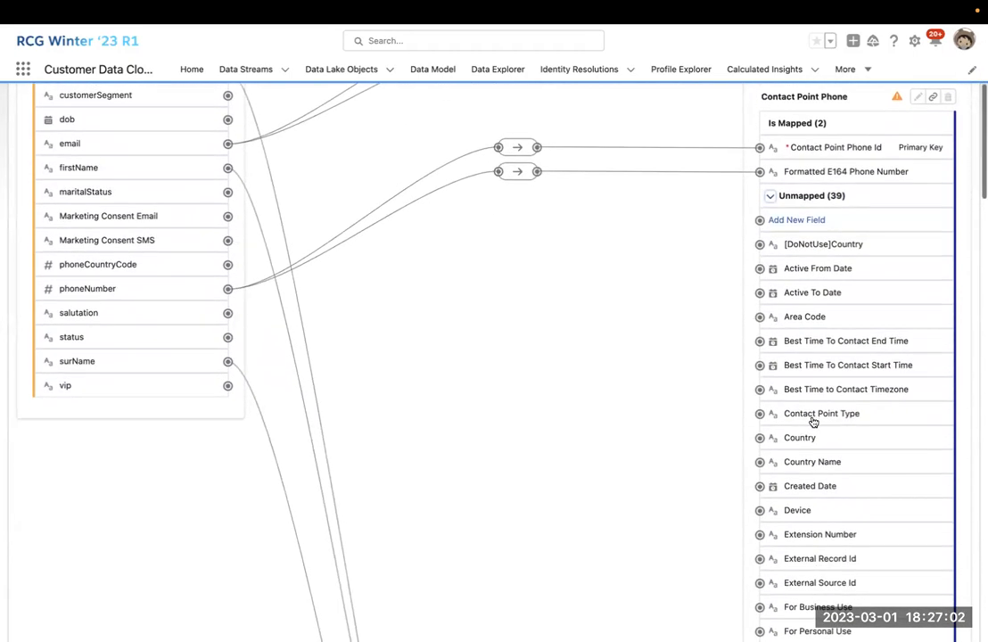
scroll(775, 461, down, 10)
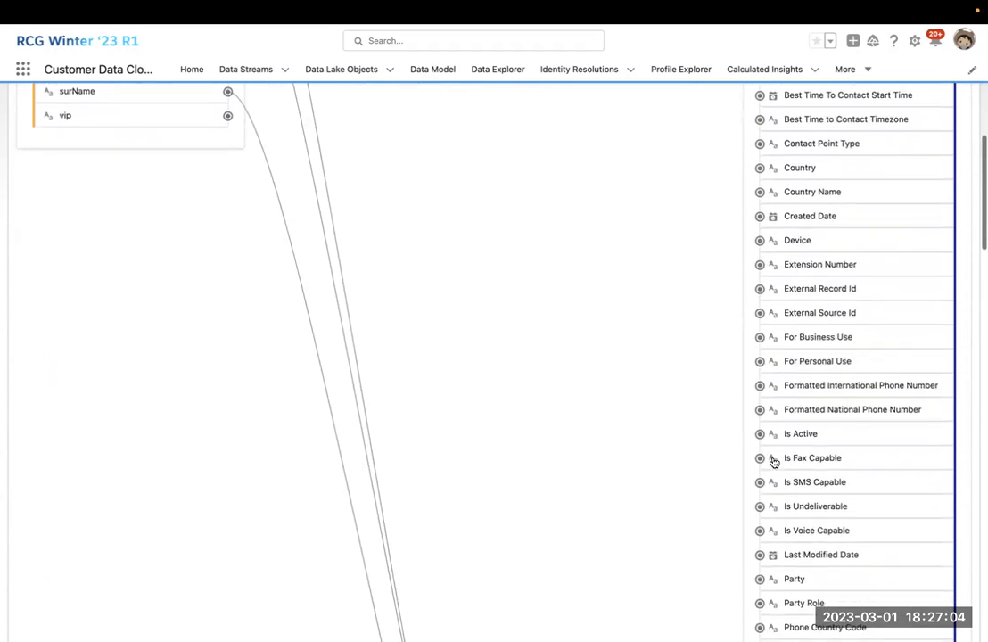
scroll(774, 462, down, 5)
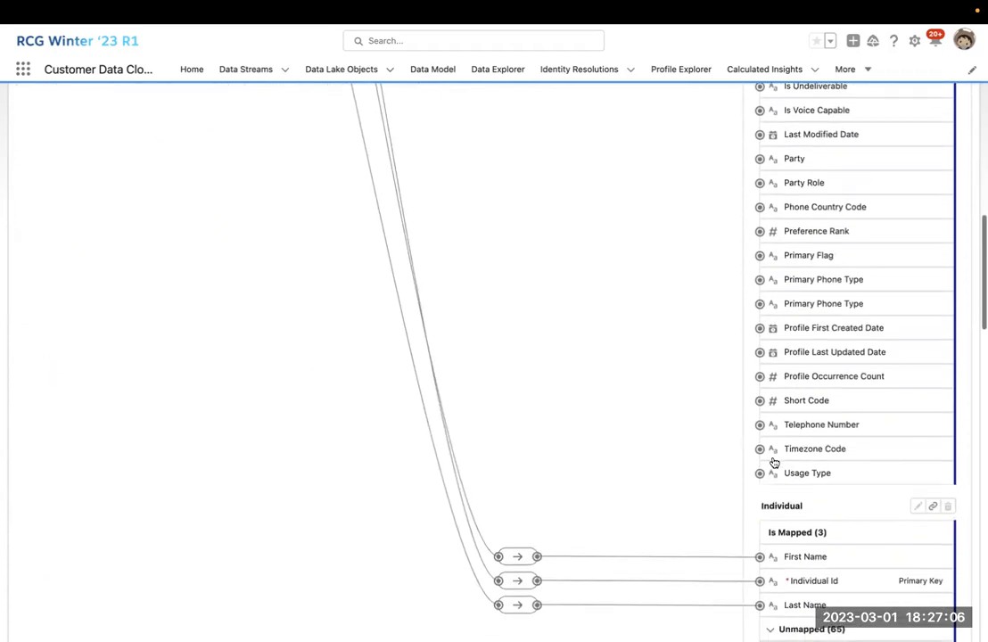
scroll(774, 461, up, 4)
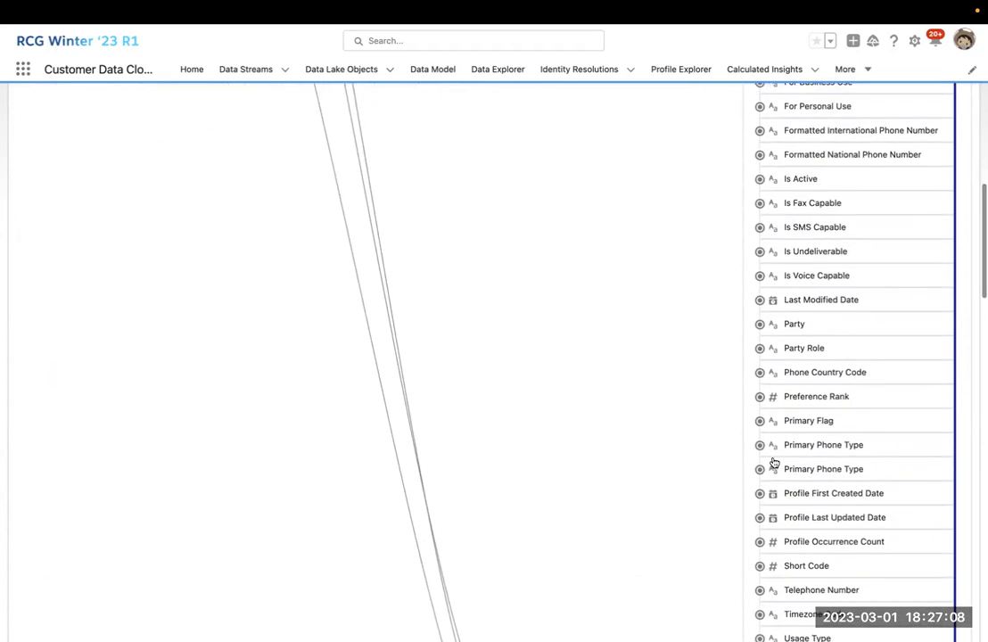
scroll(675, 370, up, 11)
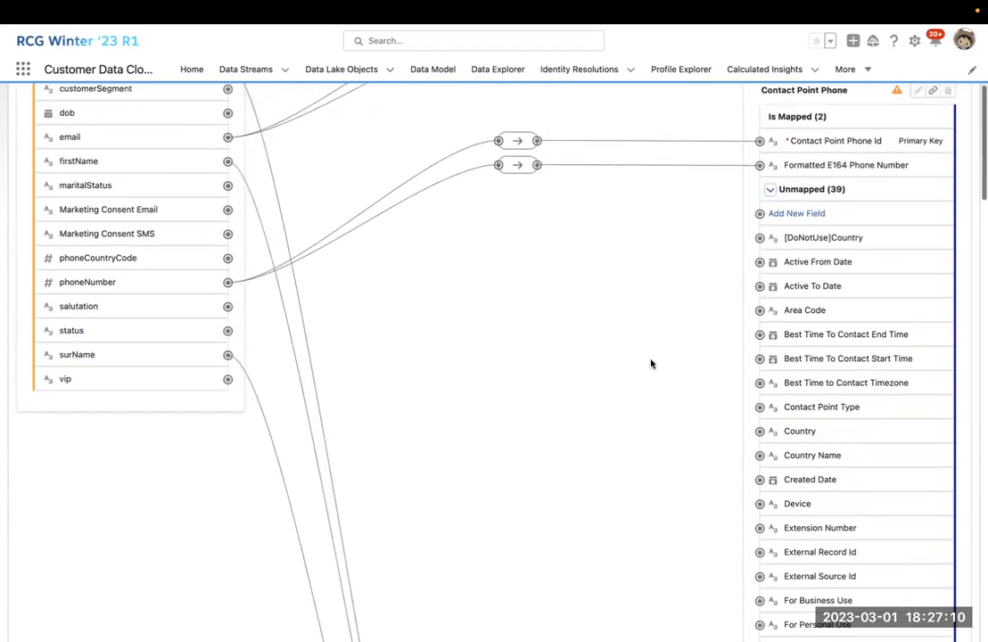
click(228, 257)
scroll(558, 376, down, 10)
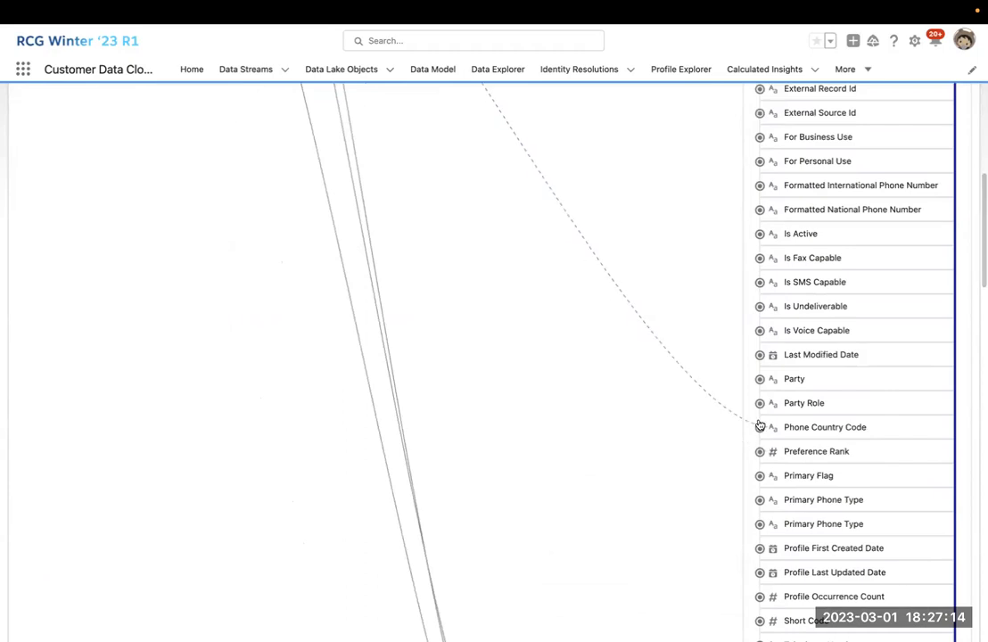
click(760, 426)
scroll(743, 413, up, 12)
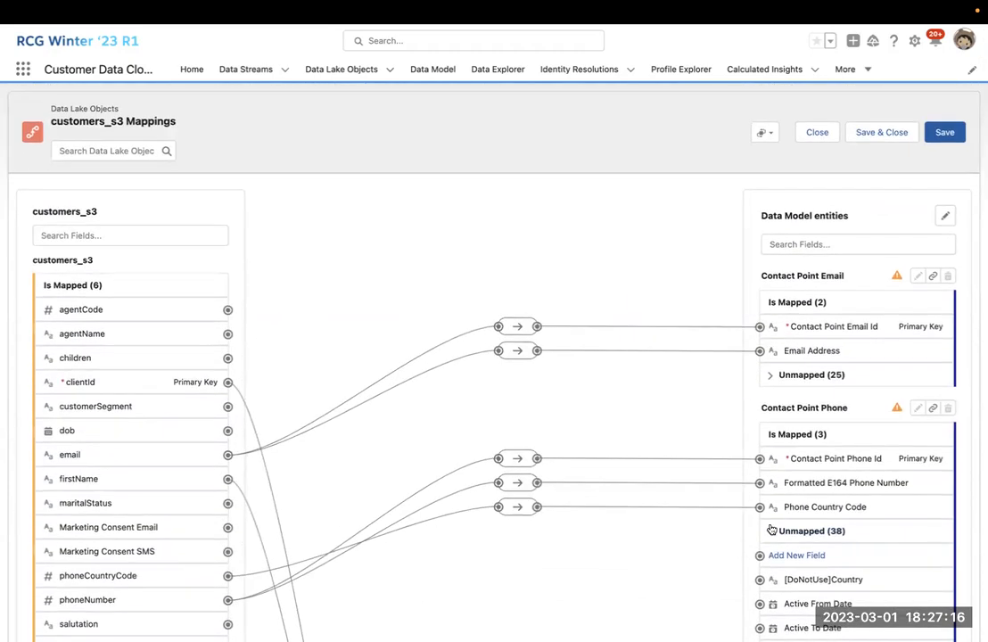
click(771, 530)
scroll(689, 514, down, 1)
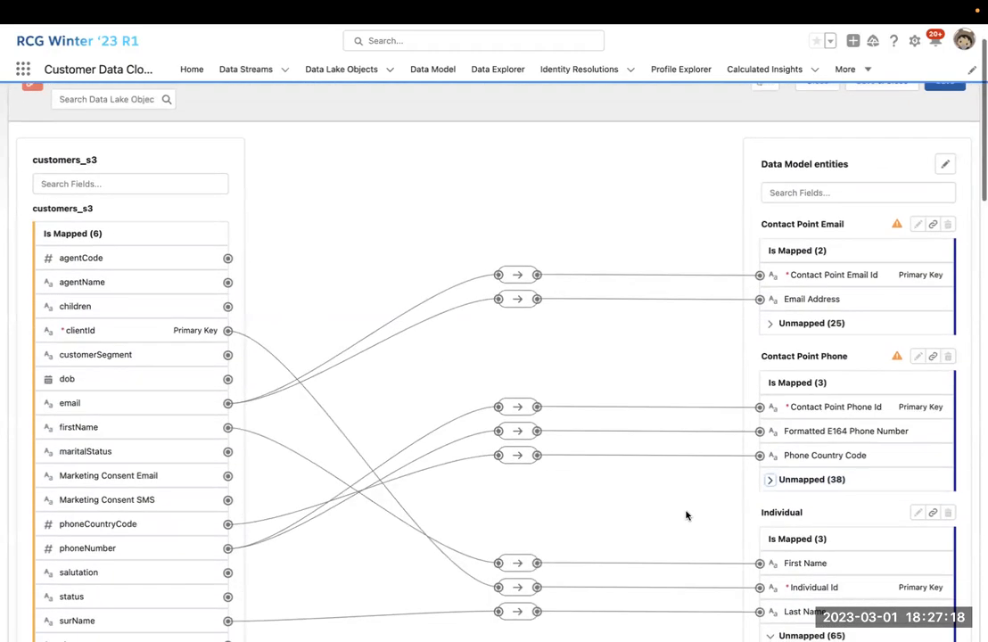
scroll(686, 515, up, 1)
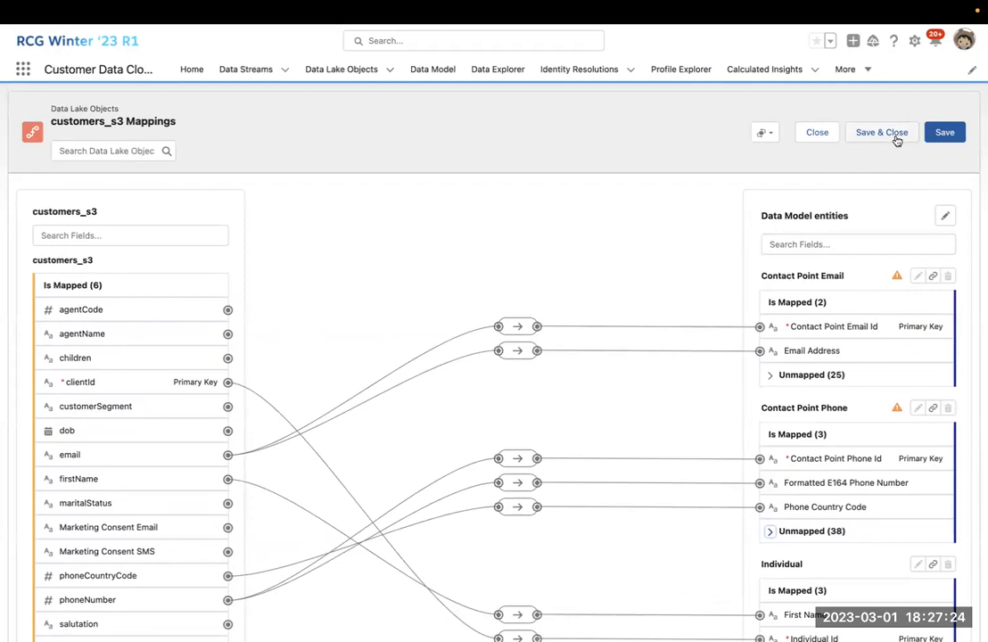
Save the customers_s3 field mappings and close the mapping editor.
click(944, 135)
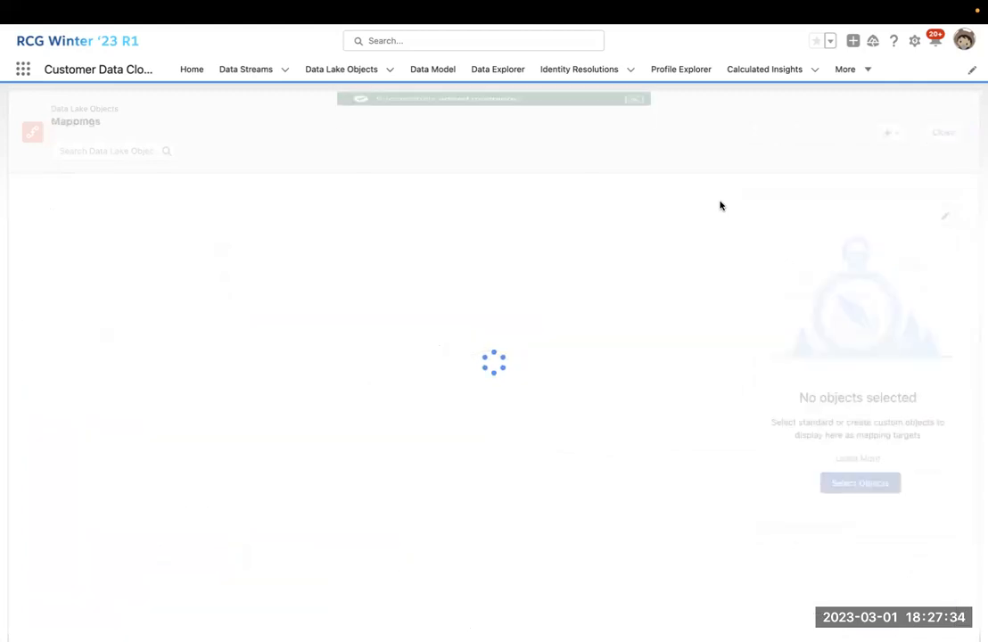
click(632, 106)
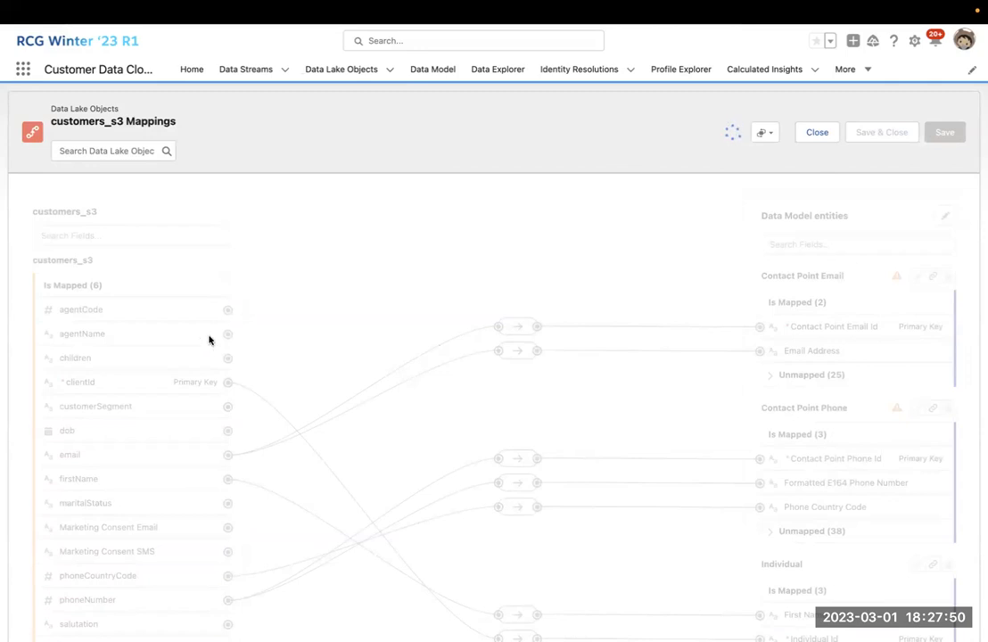
scroll(209, 339, down, 1)
scroll(209, 340, up, 1)
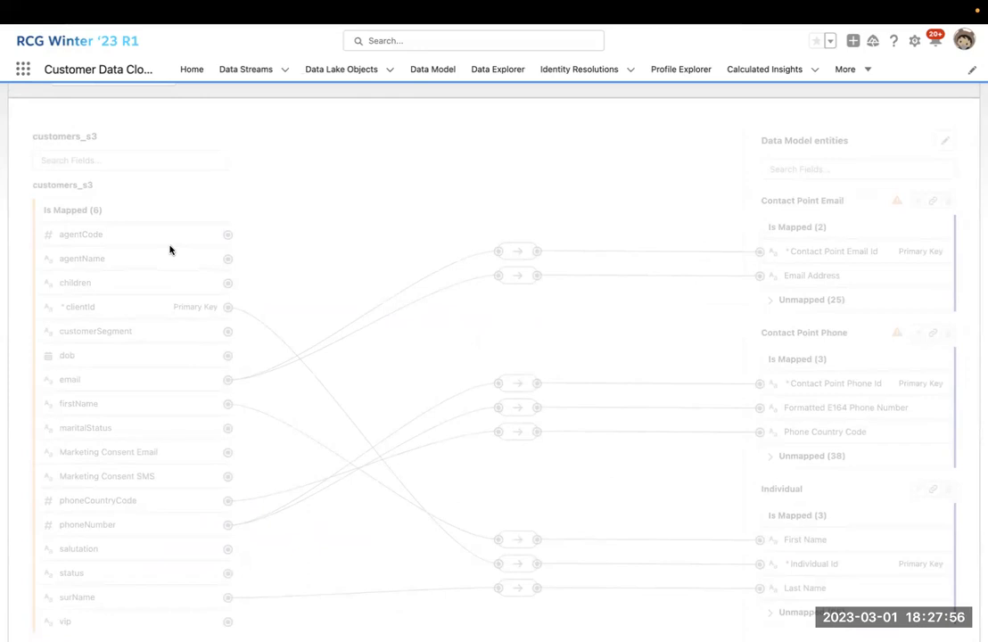
scroll(170, 249, up, 1)
scroll(169, 250, down, 2)
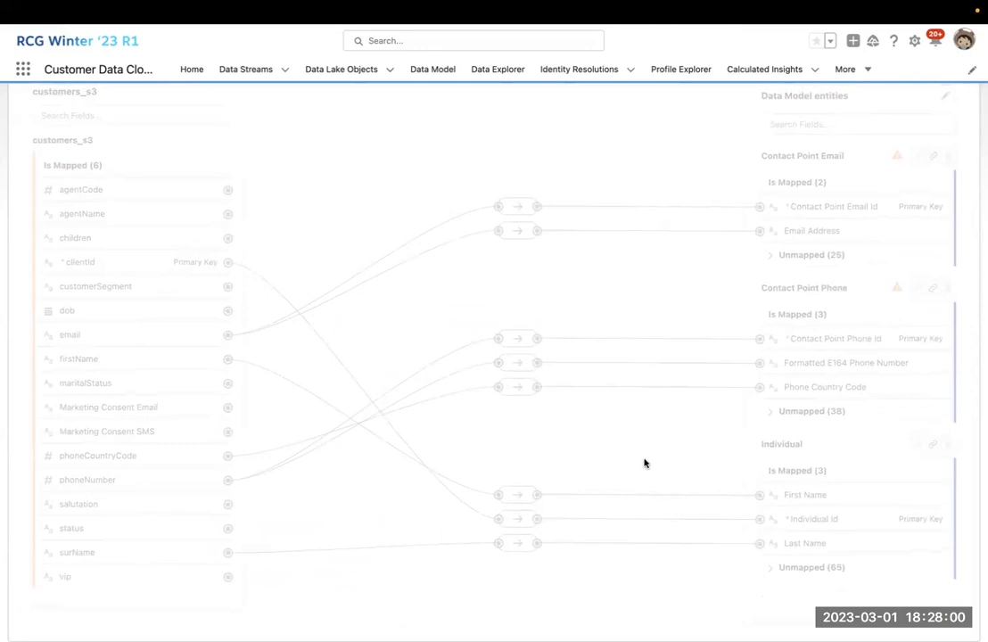
scroll(835, 302, up, 1)
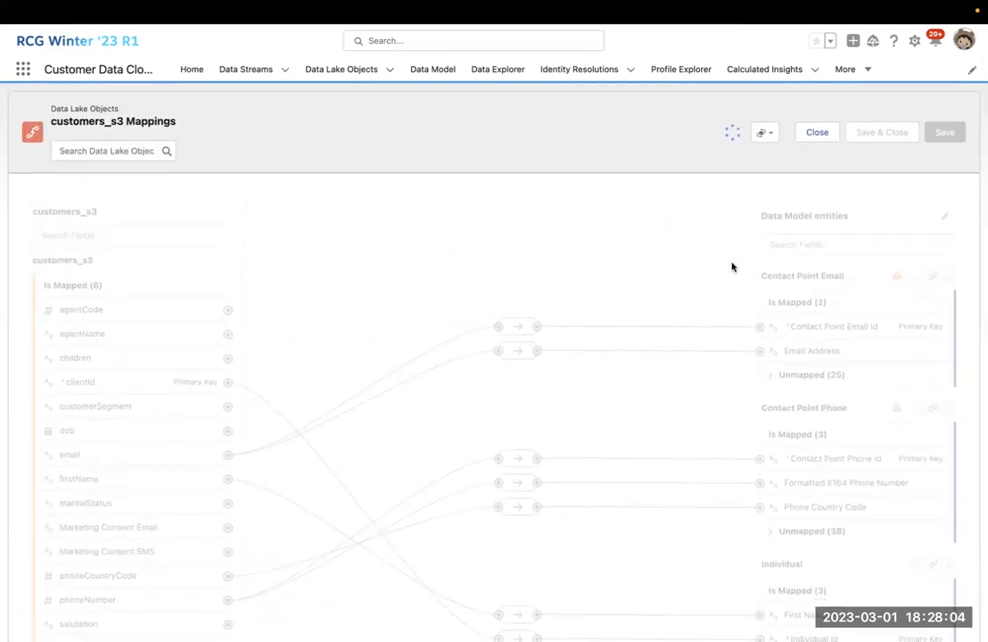
scroll(573, 189, down, 1)
click(817, 132)
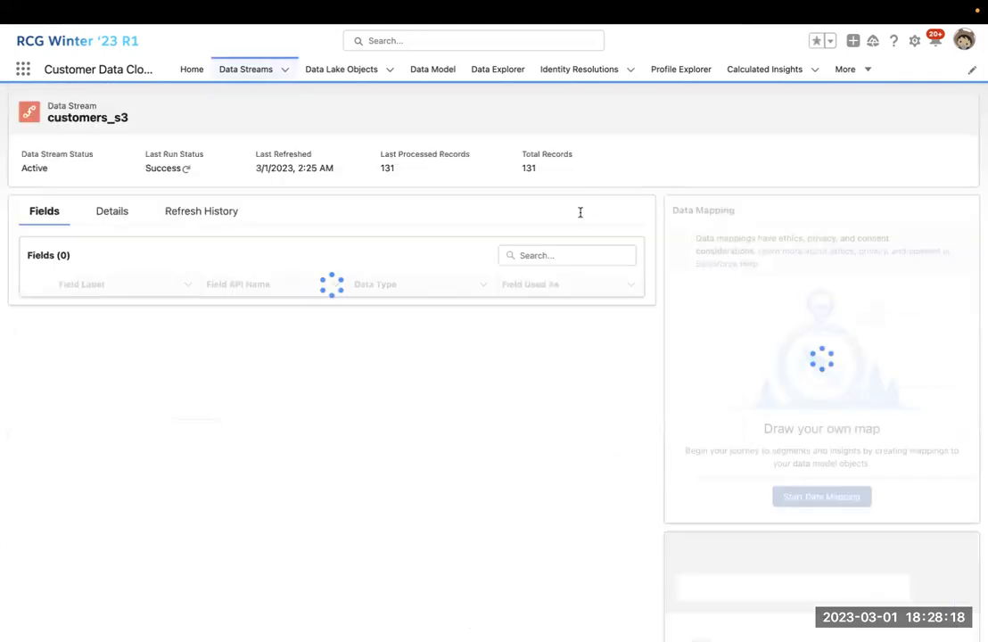
Create a new formula field labelled dob_new returning DateTime.
click(900, 114)
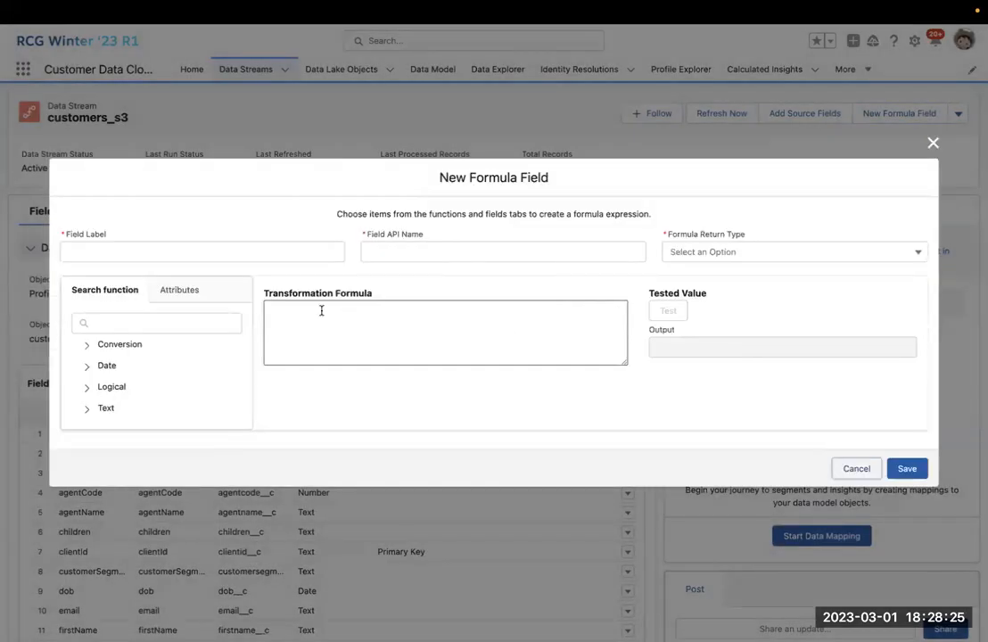
click(293, 251)
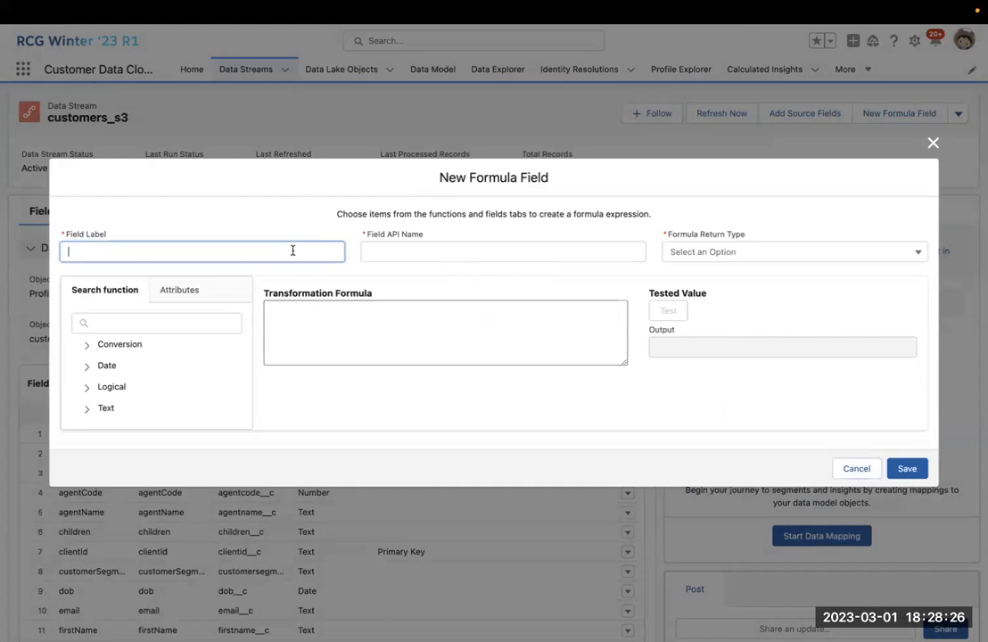
text(_new)
click(697, 251)
click(706, 323)
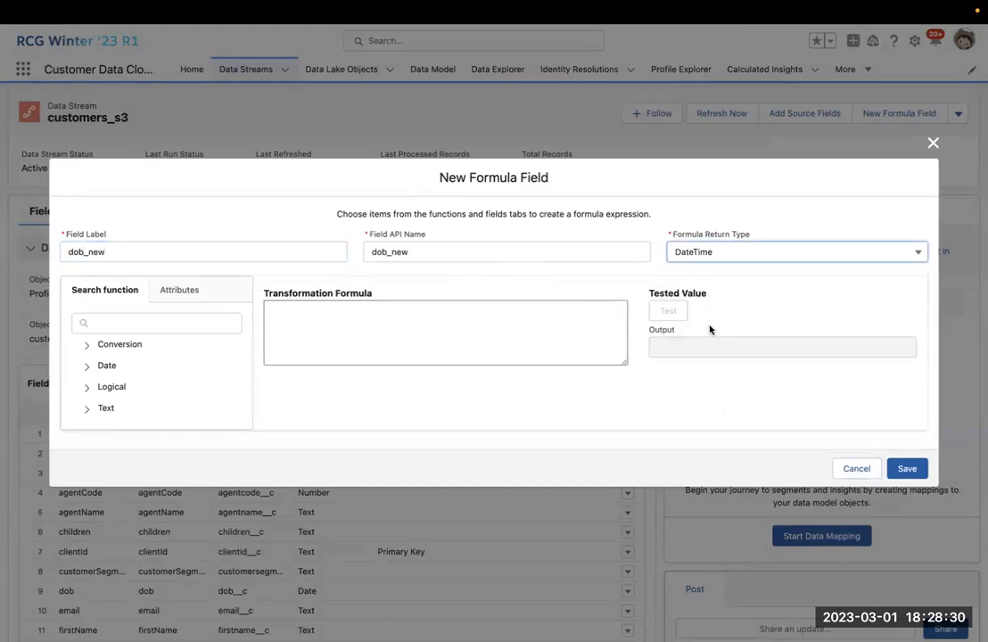
Write FORMATDATE on dob with a 'yyyy-MM-dd hh:mm' pattern, then cancel the draft.
click(86, 365)
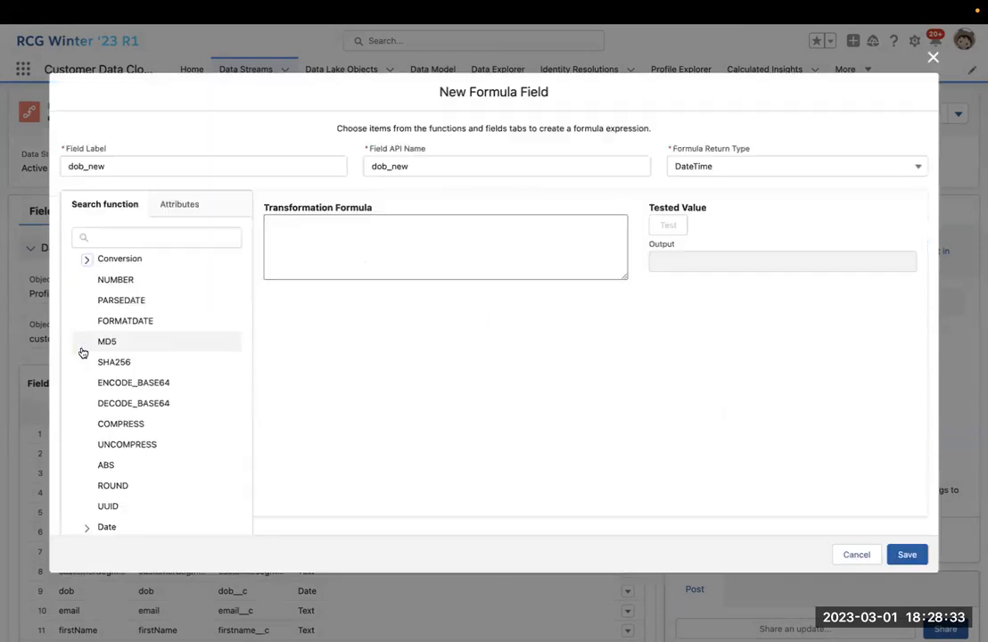
click(132, 301)
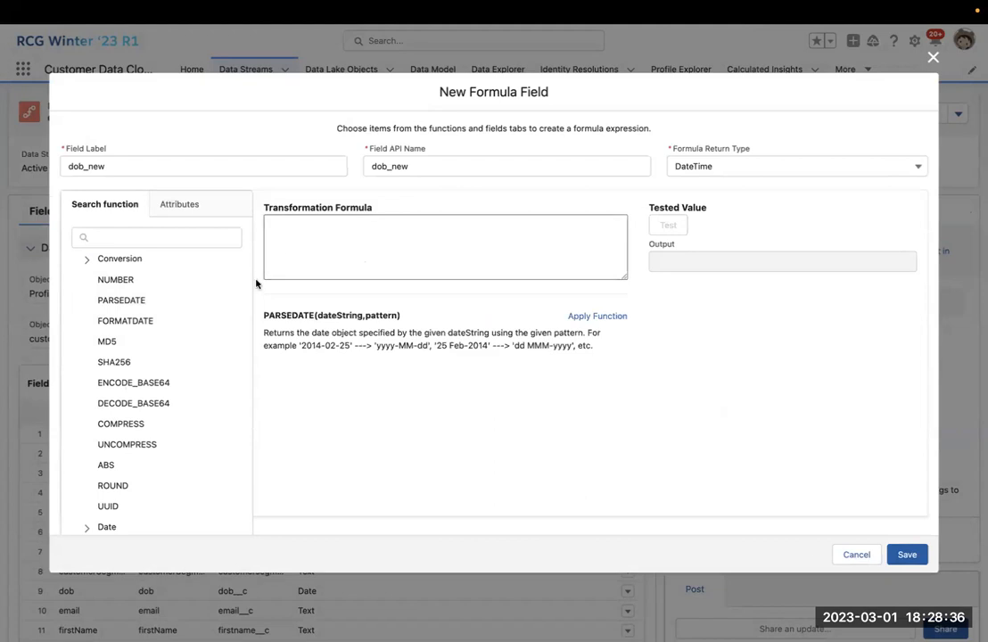
click(134, 321)
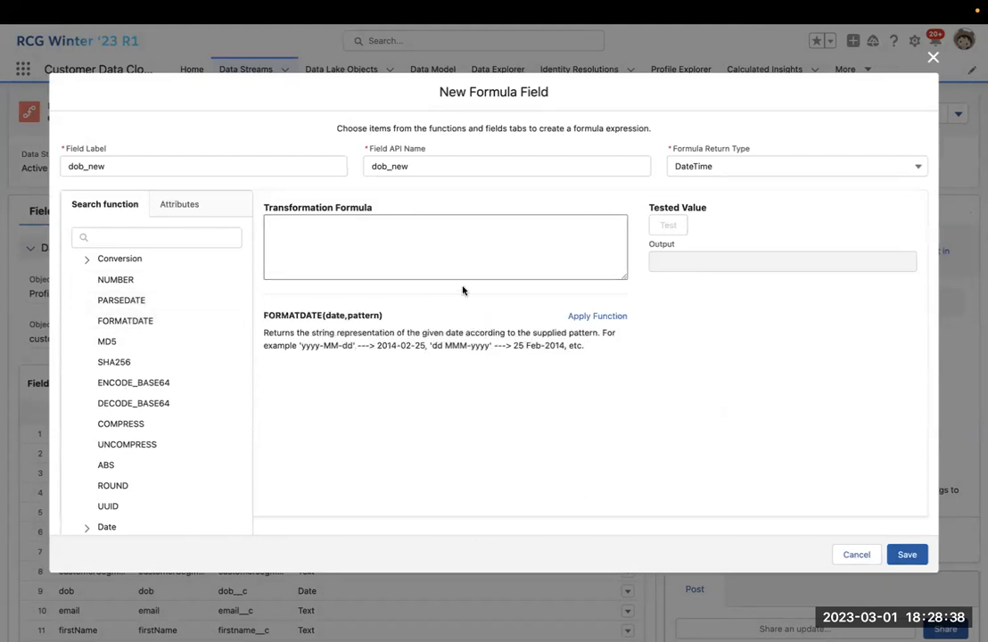
click(587, 317)
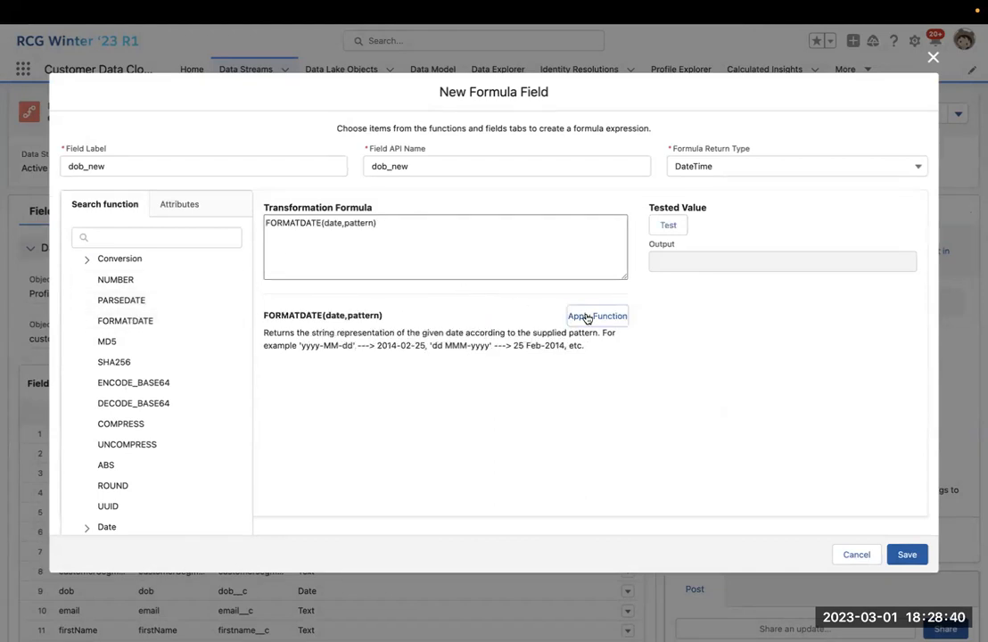
click(322, 222)
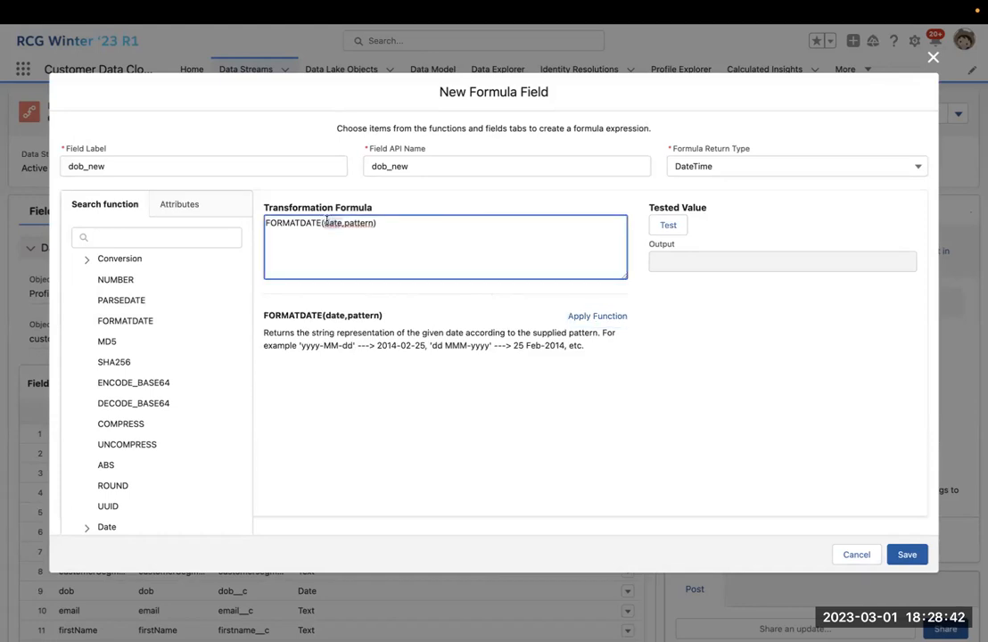
click(179, 204)
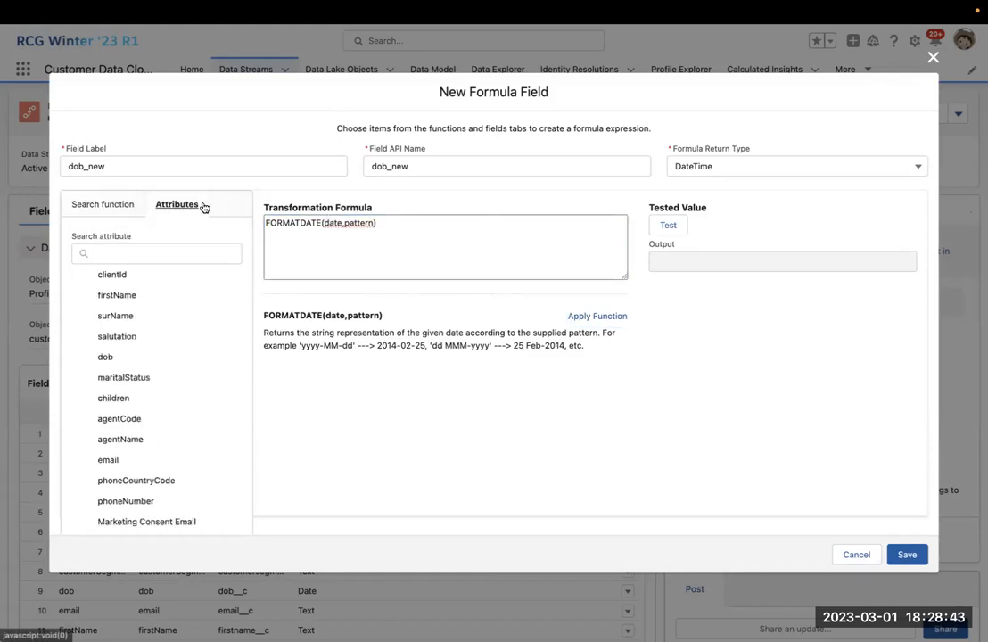
click(130, 356)
double_click(410, 224)
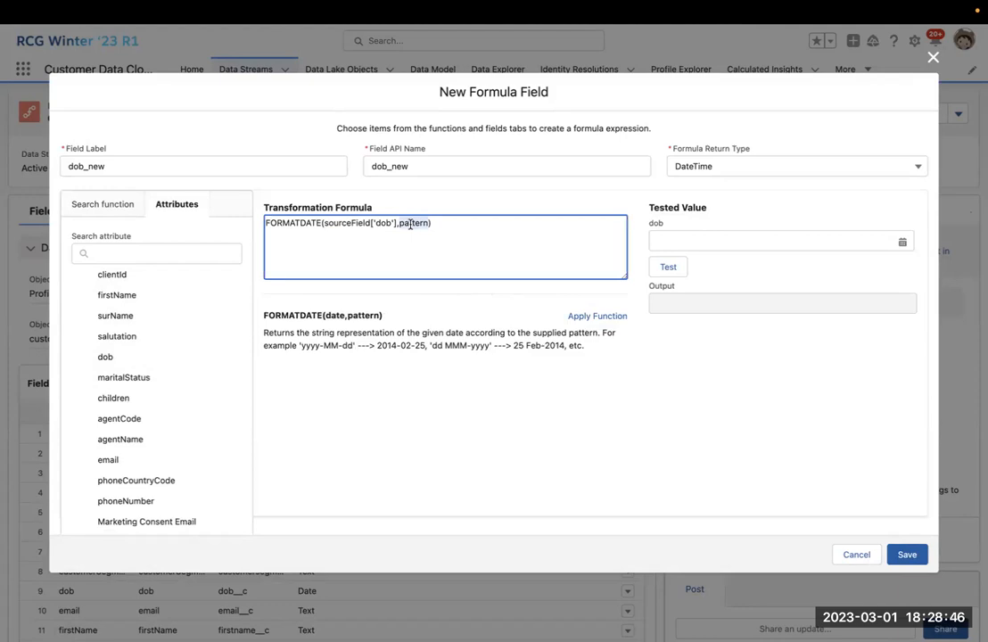
key(BackSpace)
text('yyyy-MM-dd)
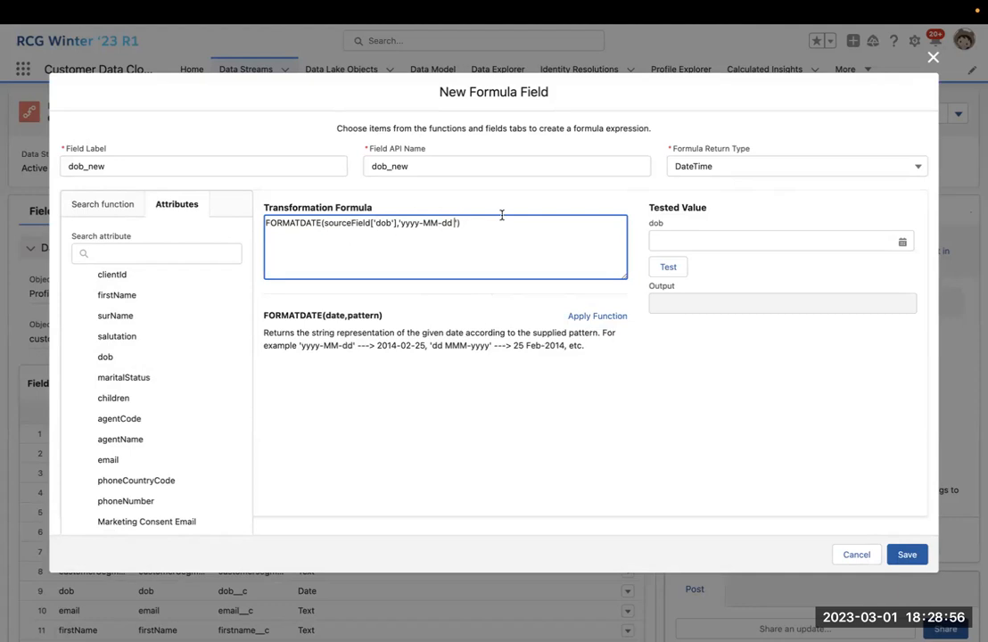
text( hh:mm.sss)
key(BackSpace)
key(BackSpace)
click(852, 554)
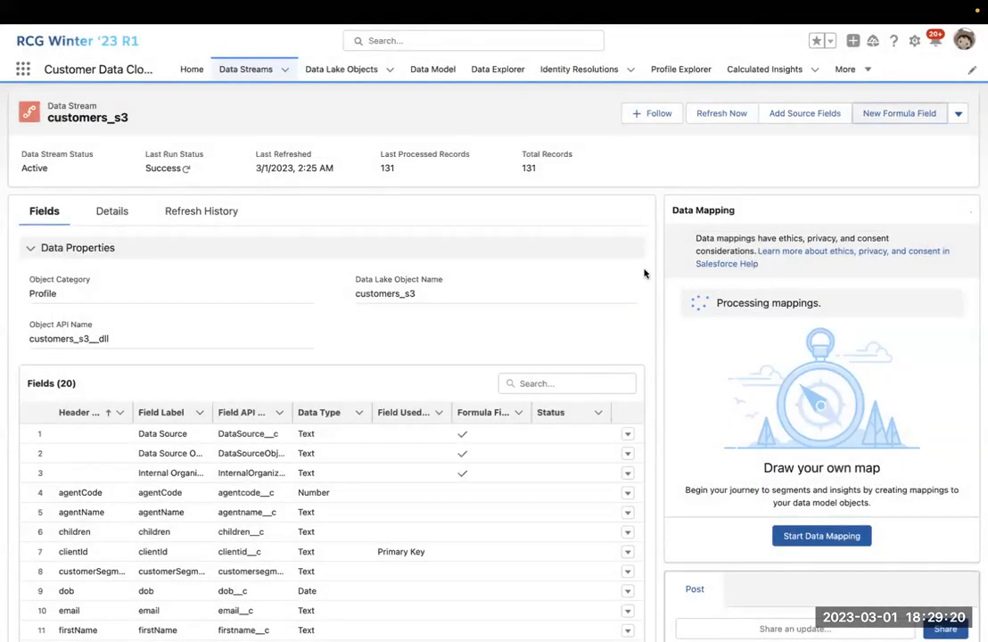
scroll(448, 428, down, 2)
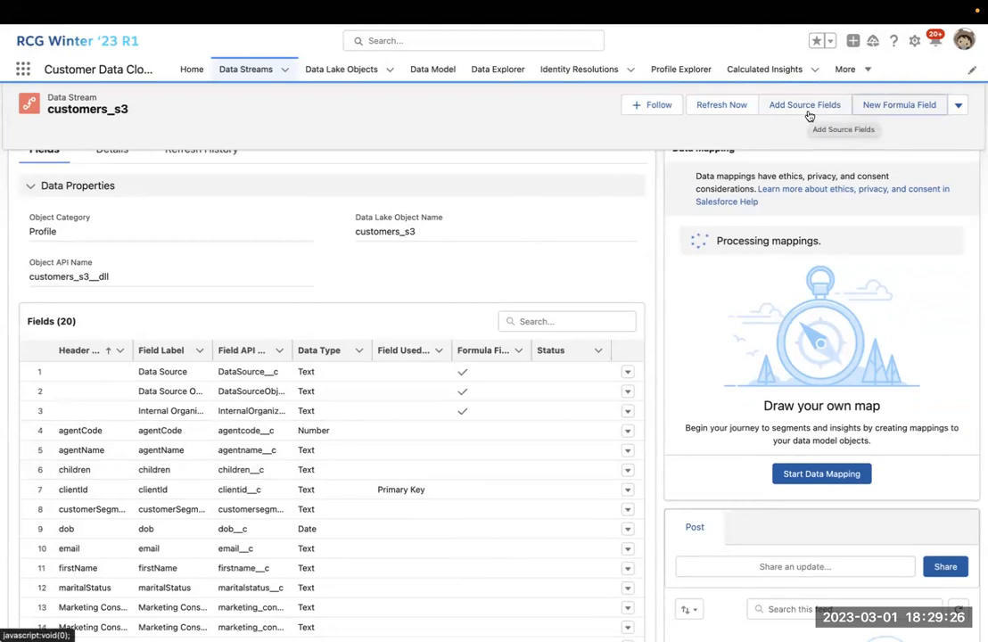
scroll(665, 214, up, 1)
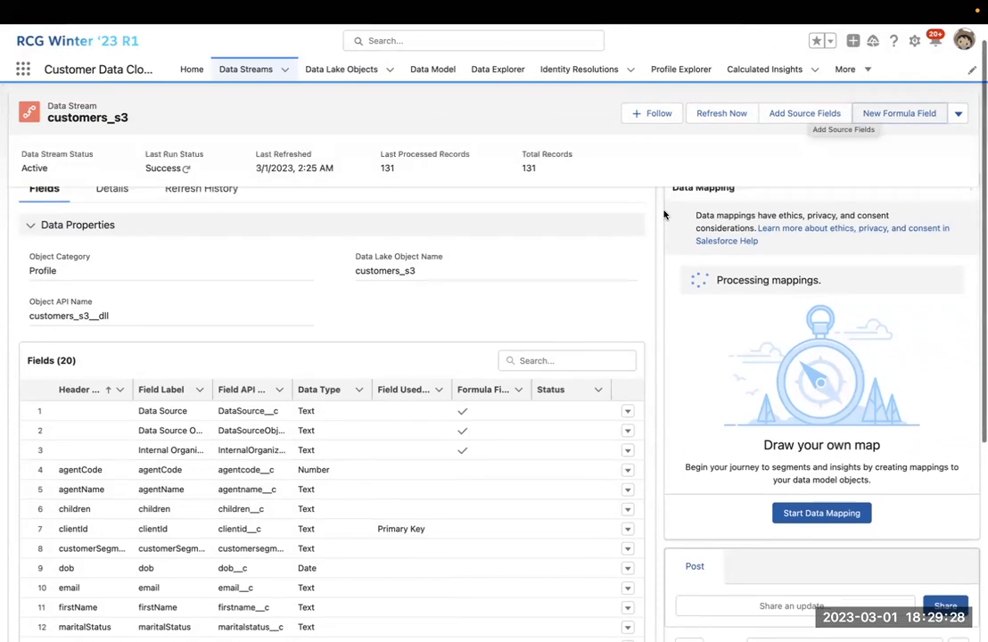
scroll(665, 214, up, 1)
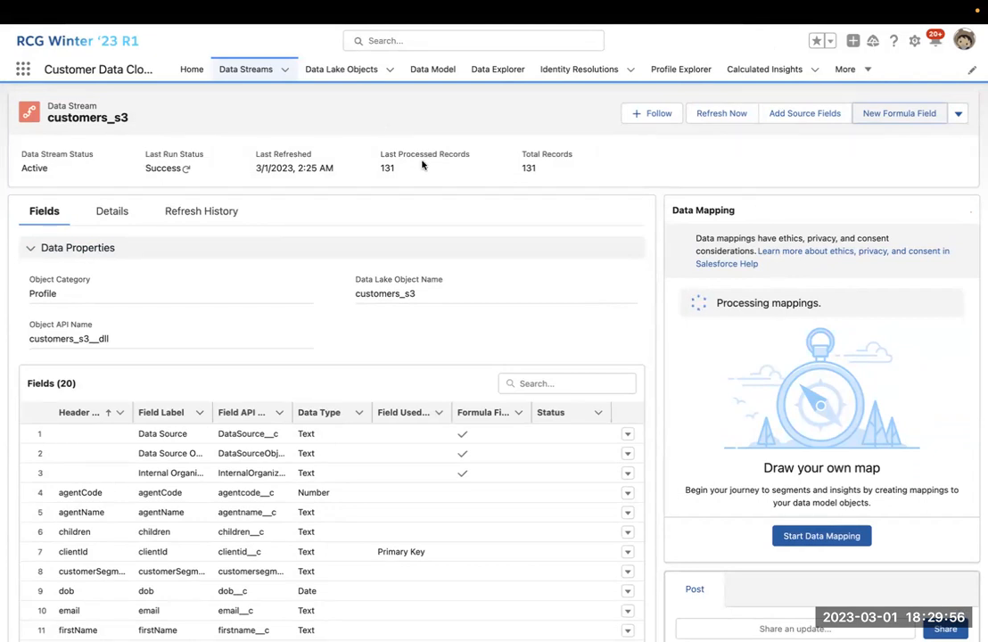
scroll(638, 294, down, 3)
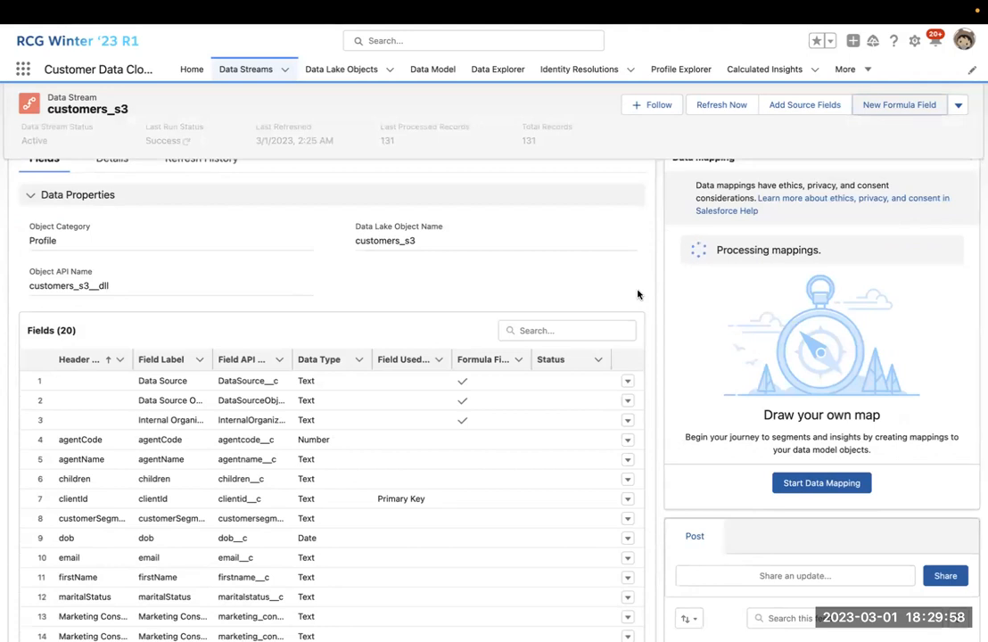
scroll(637, 294, up, 3)
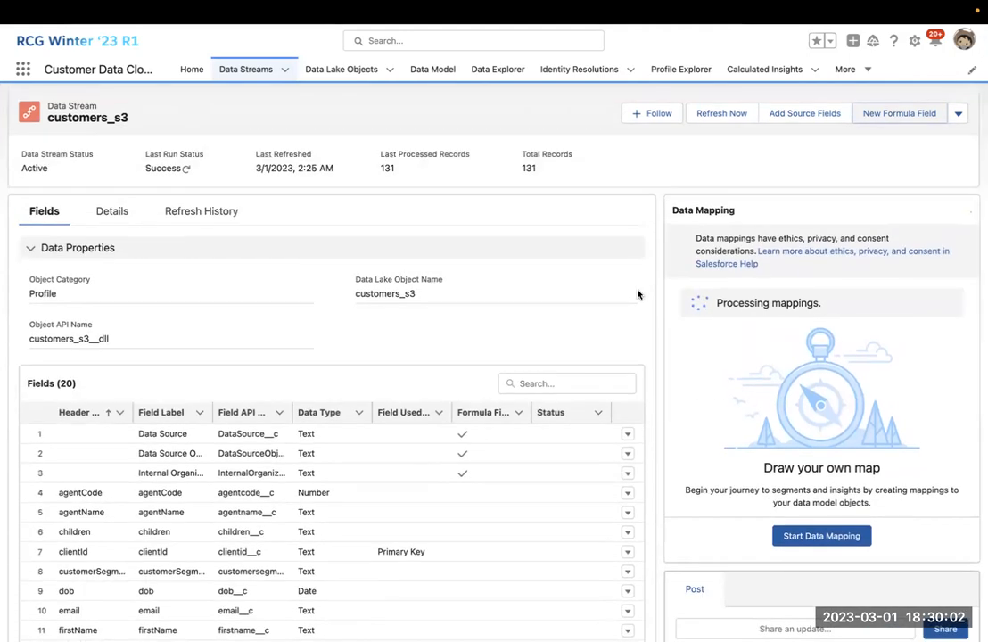
scroll(638, 294, down, 1)
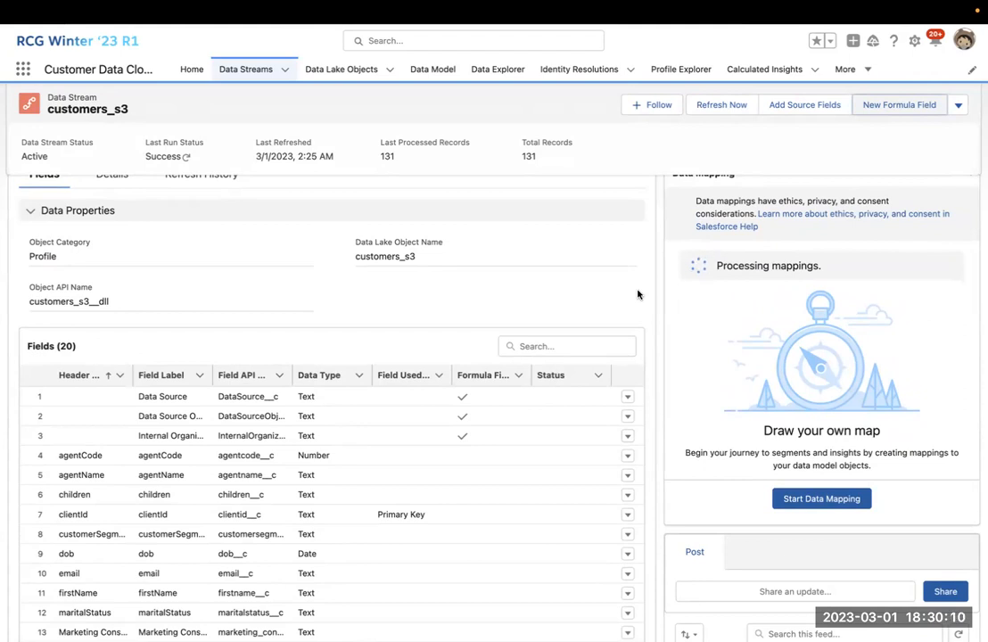
scroll(638, 295, up, 1)
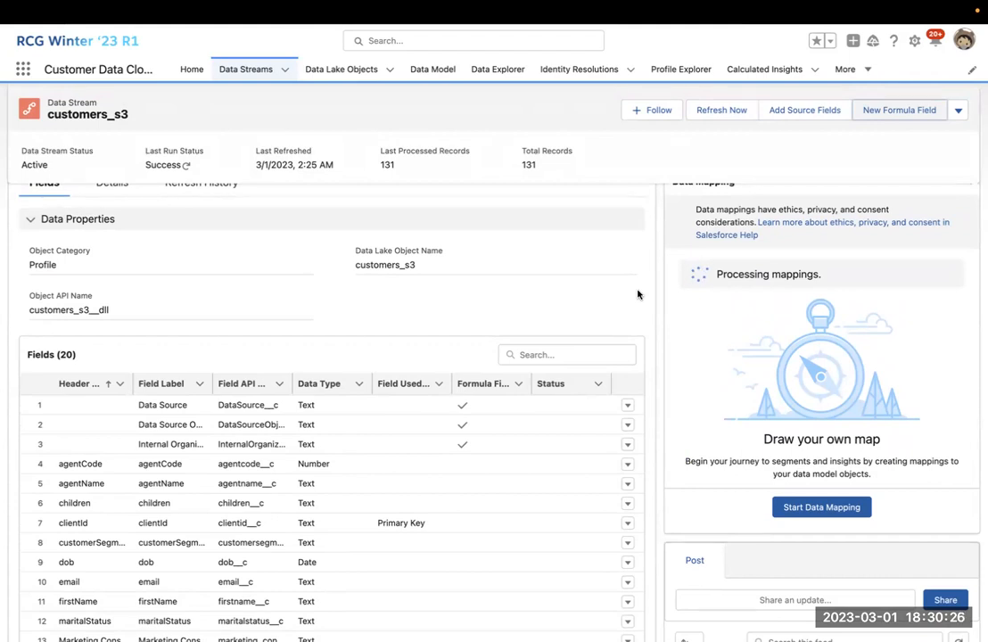
scroll(638, 295, down, 5)
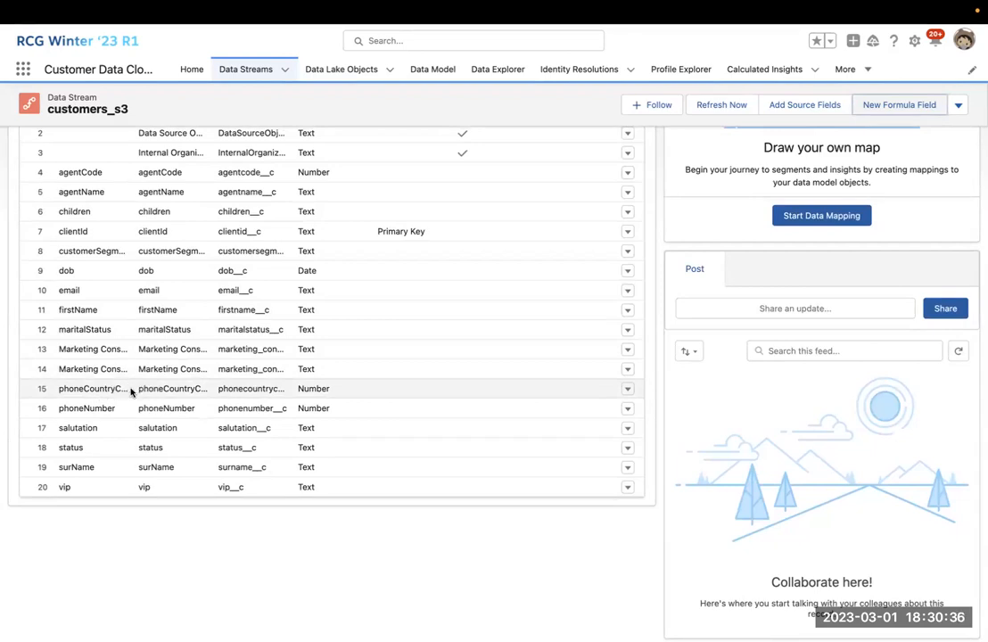
scroll(303, 330, up, 5)
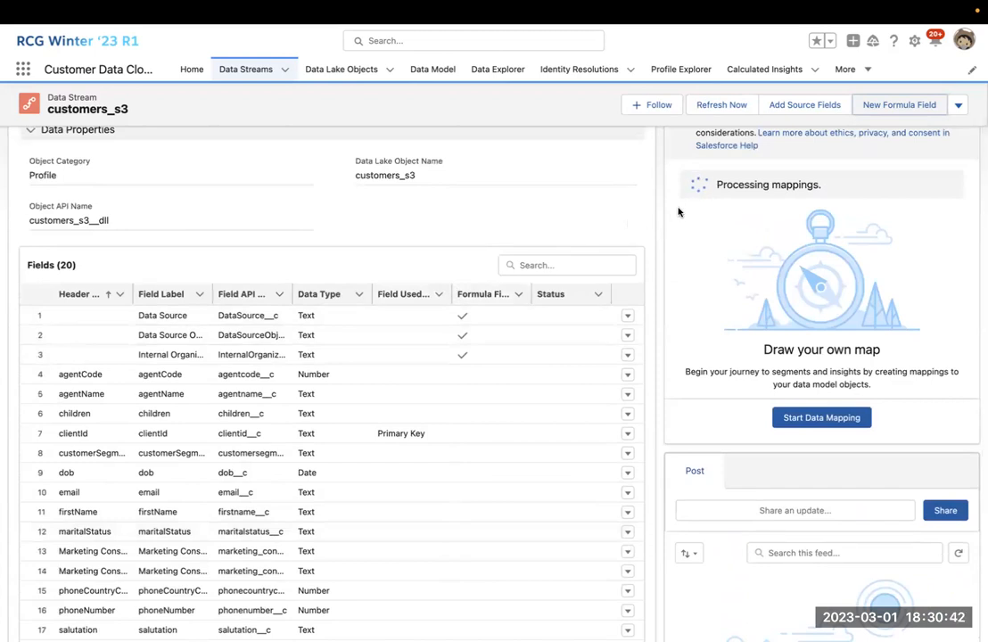
scroll(691, 207, up, 3)
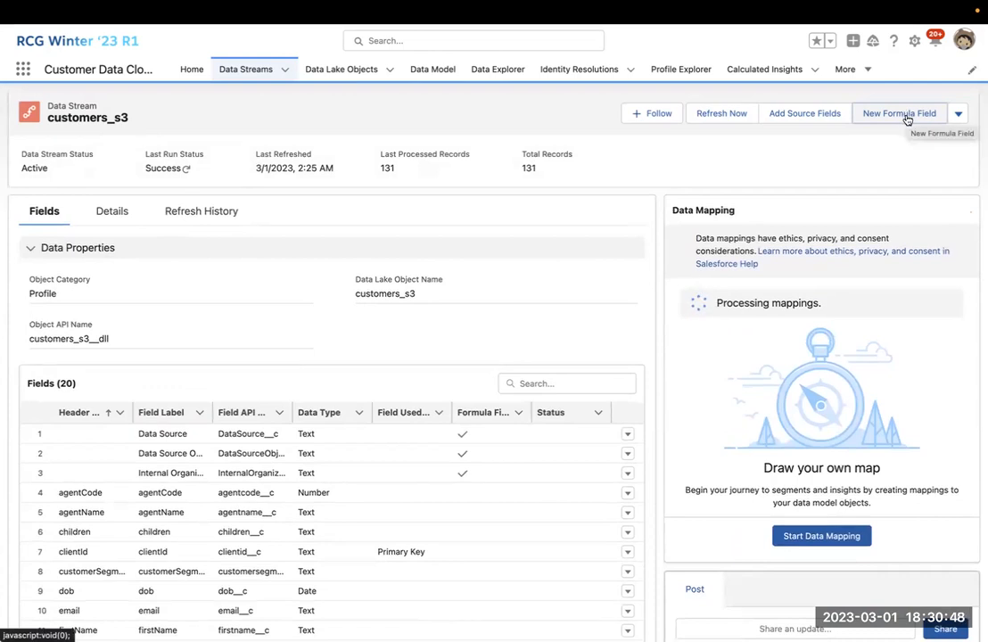
Create another formula field labelled 'E164 Formatted Phone'.
click(907, 116)
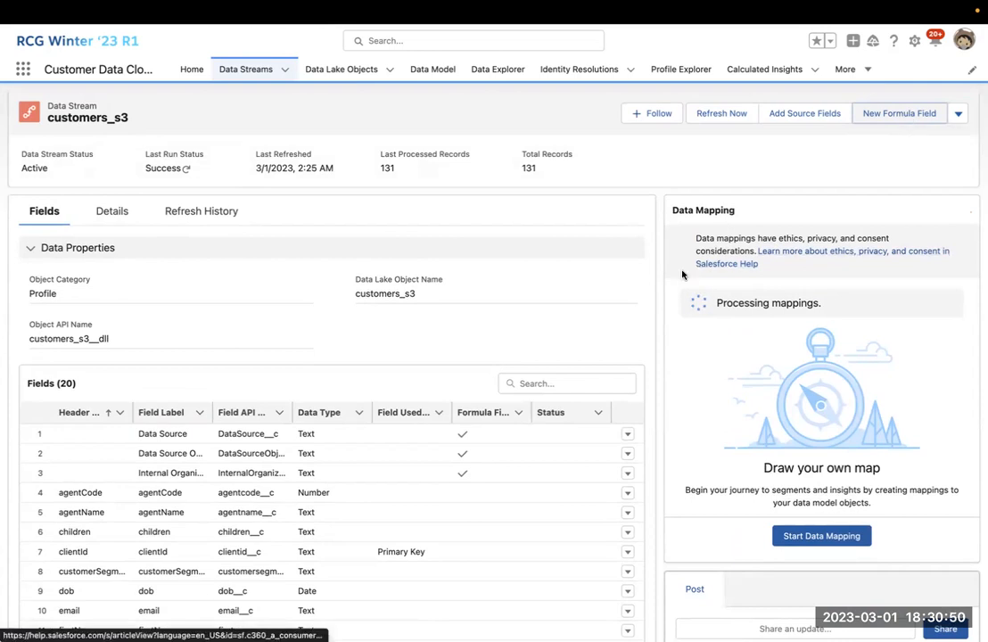
click(887, 112)
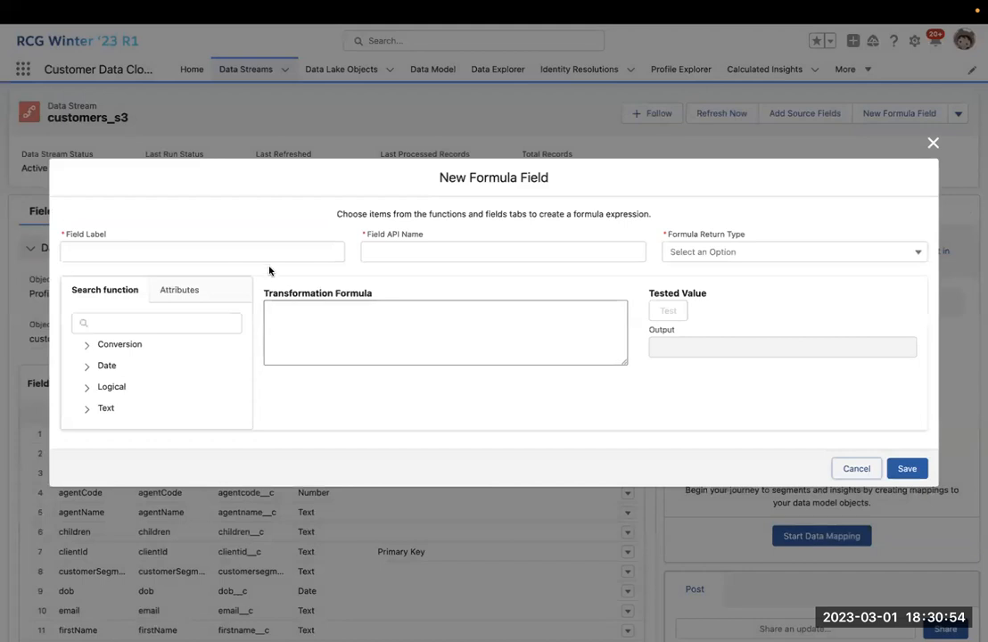
click(269, 251)
text(E164 )
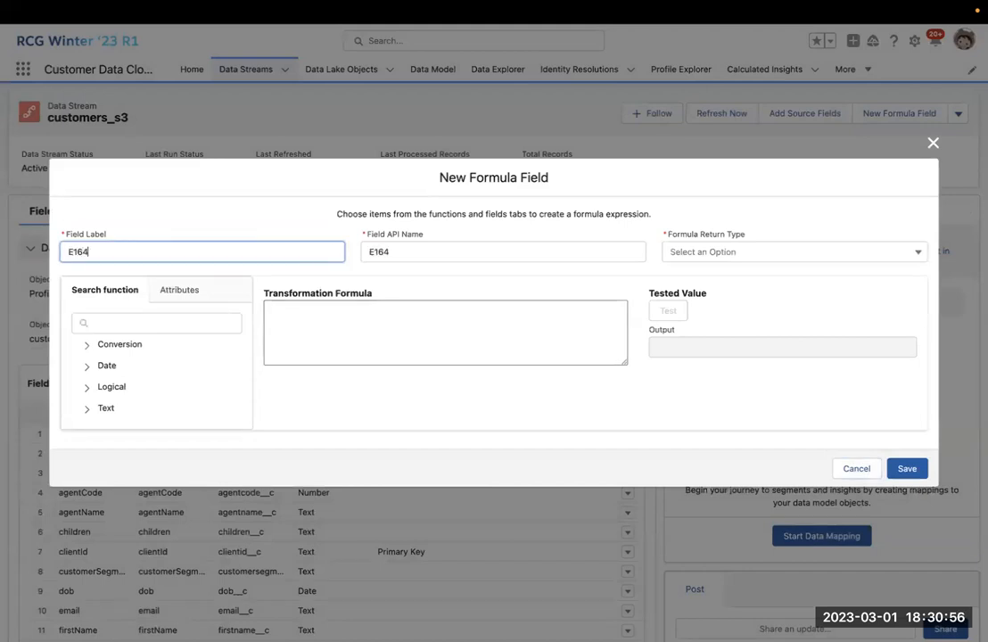
text(Formatted Phone)
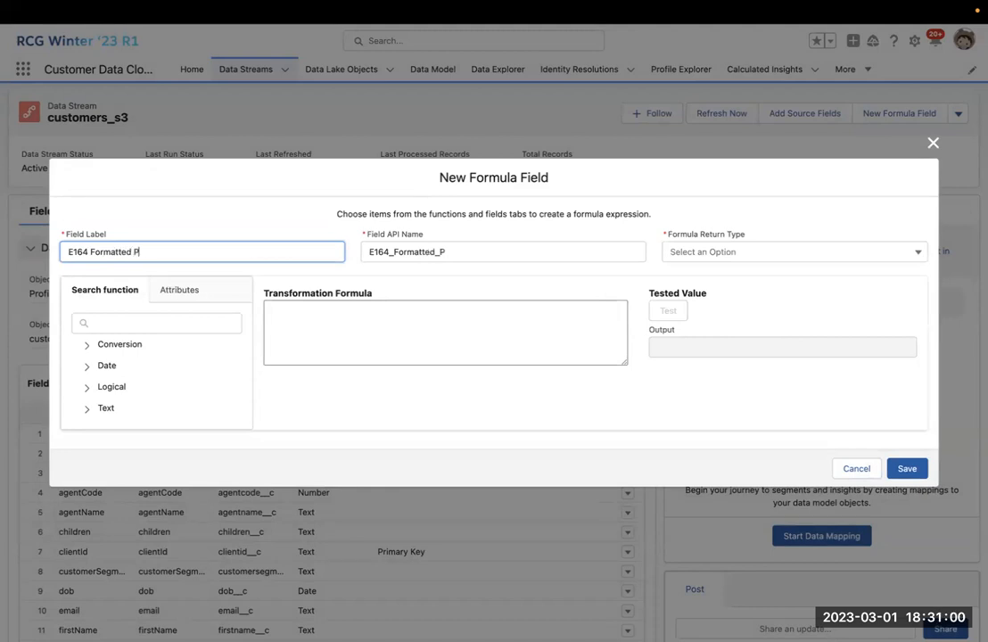
Set the formula to CONCAT(sourceField['phoneCountryCode'], sourceField['phoneNumber']).
click(336, 318)
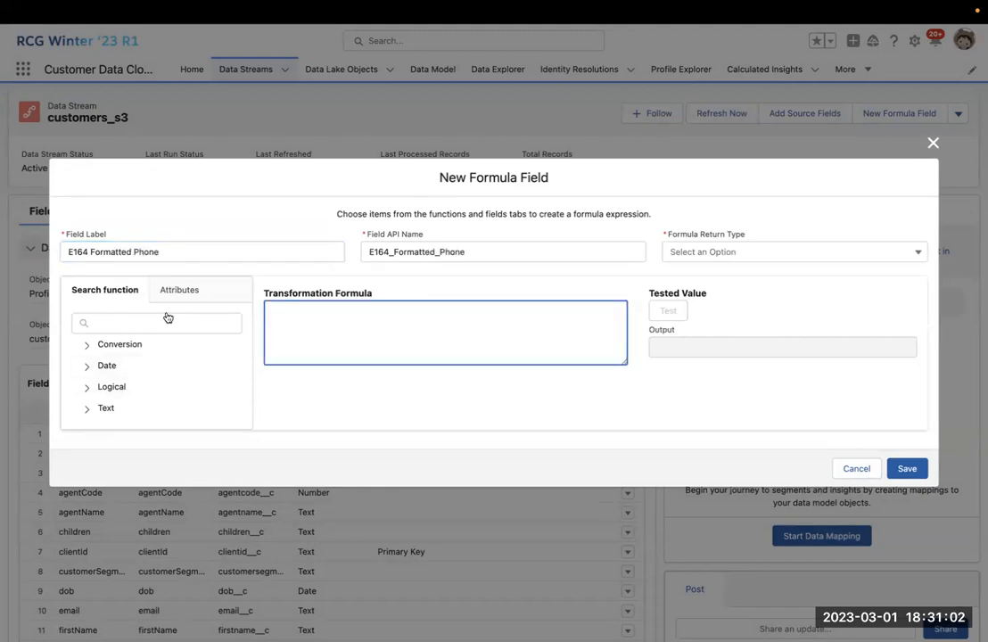
click(87, 408)
click(115, 306)
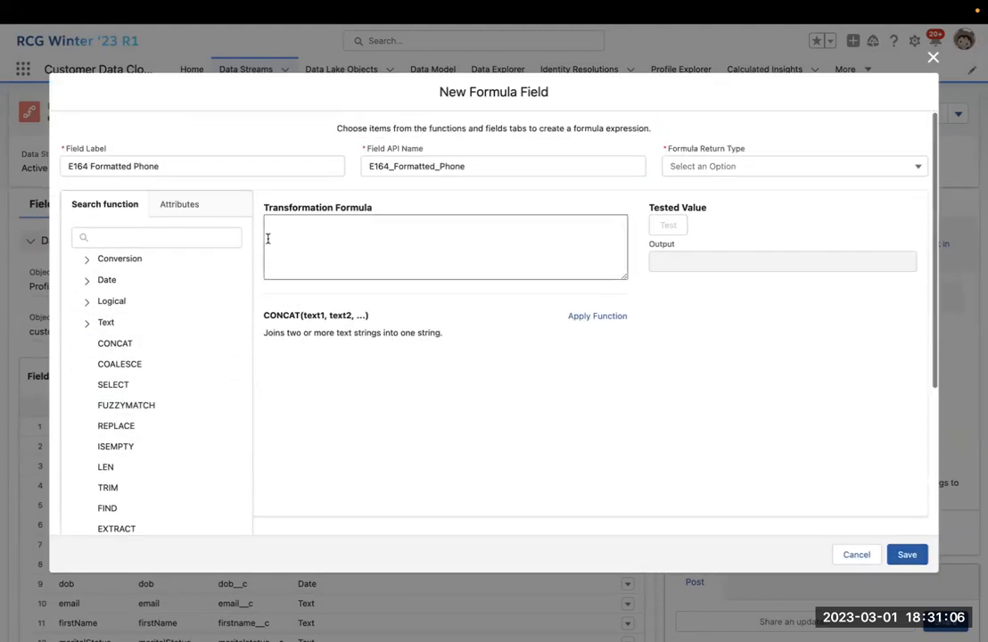
click(575, 317)
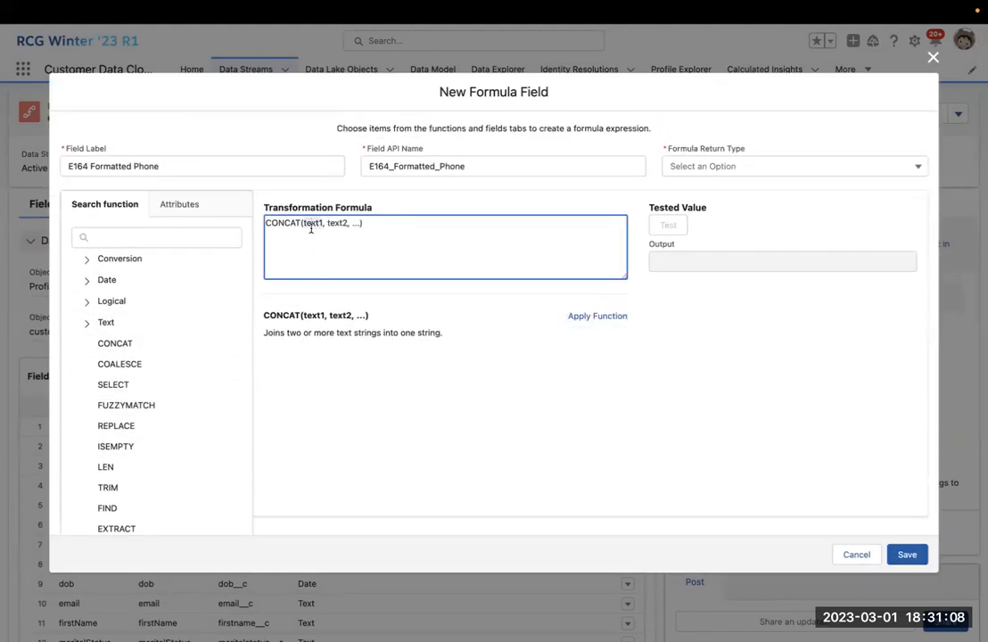
click(203, 208)
click(159, 383)
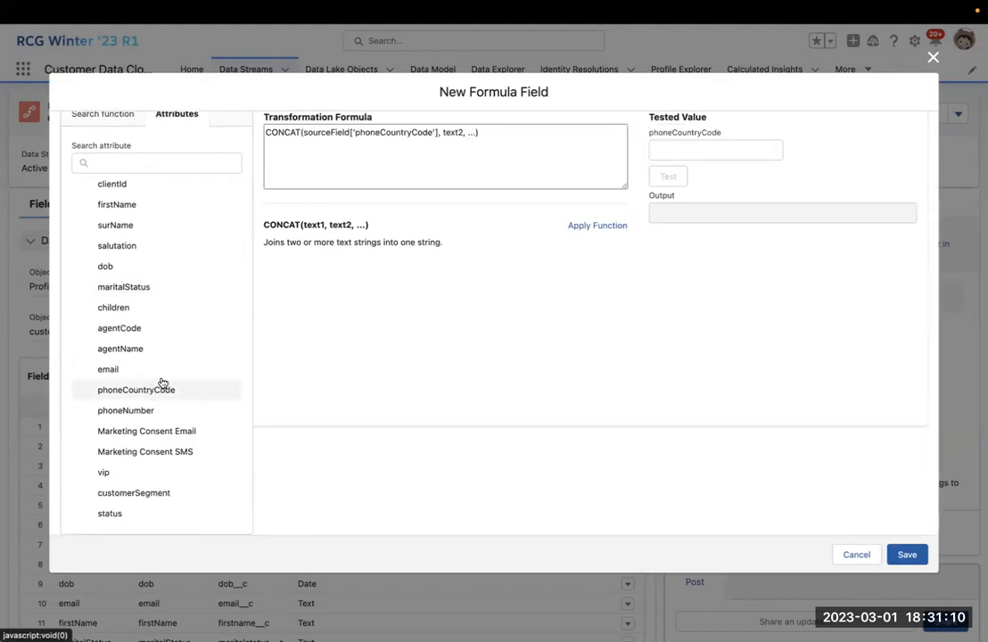
double_click(452, 132)
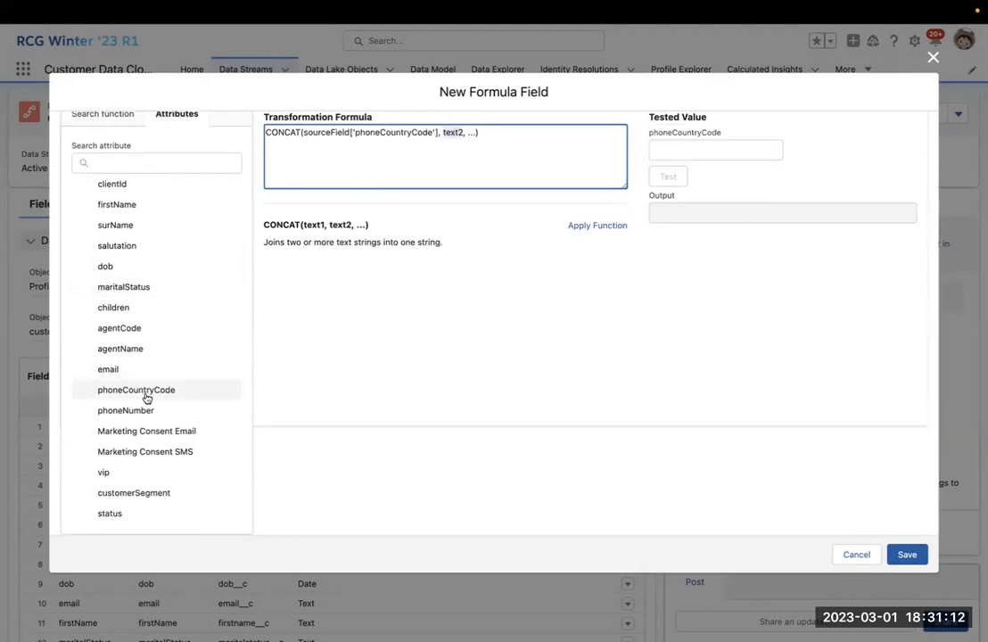
click(179, 411)
click(567, 132)
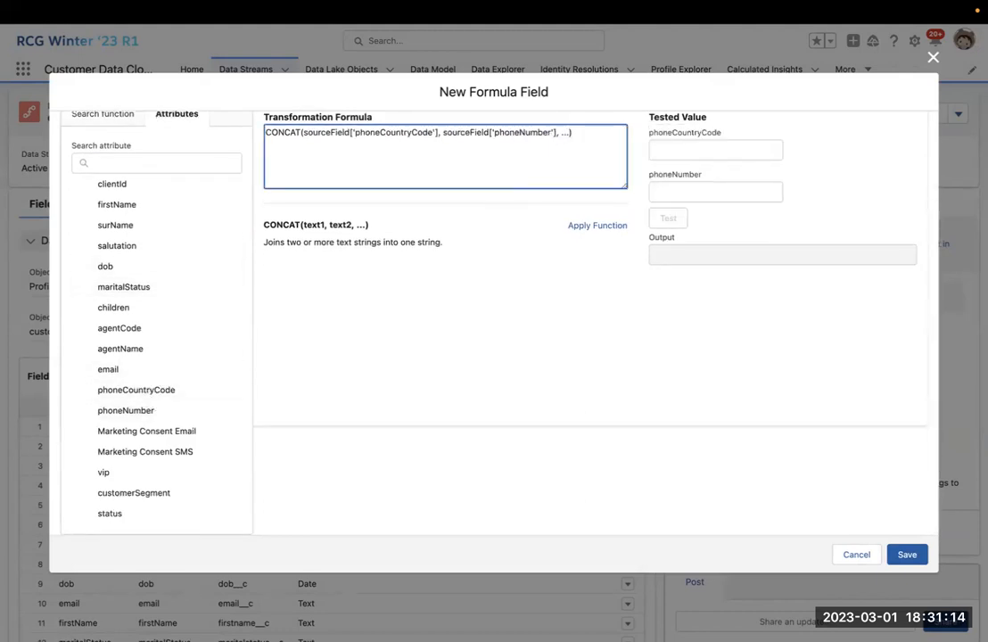
key(BackSpace)
key(BackSpace)
Enter test values 65 for phoneCountryCode and 9448822 for phoneNumber.
click(686, 149)
text(65)
click(689, 184)
text(9448822)
Delete the duplicated CONCAT template from the E164 Formatted Phone formula.
click(705, 261)
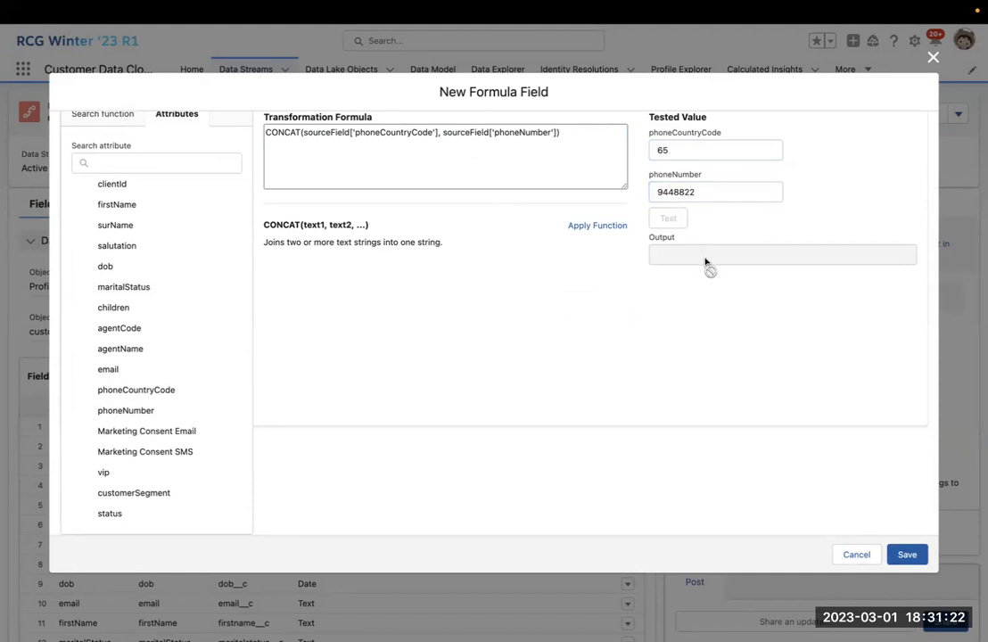
scroll(705, 250, up, 2)
click(584, 196)
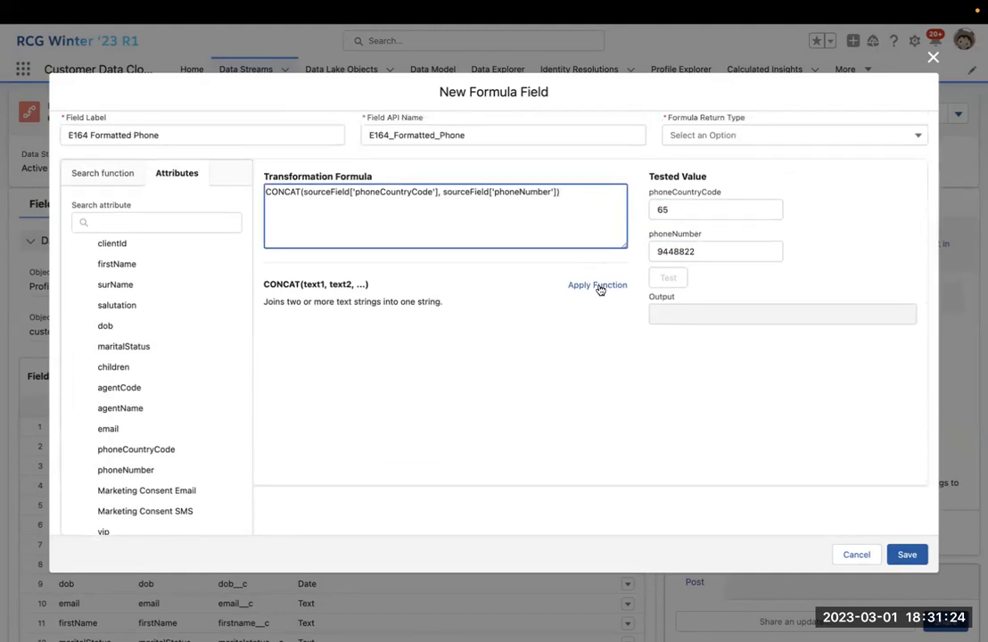
click(603, 286)
click(573, 215)
drag(560, 191, 564, 266)
key(BackSpace)
Set the formula return type to Text and test it with a sample phoneNumber value.
click(919, 559)
click(704, 118)
click(696, 144)
click(685, 253)
text(95773472)
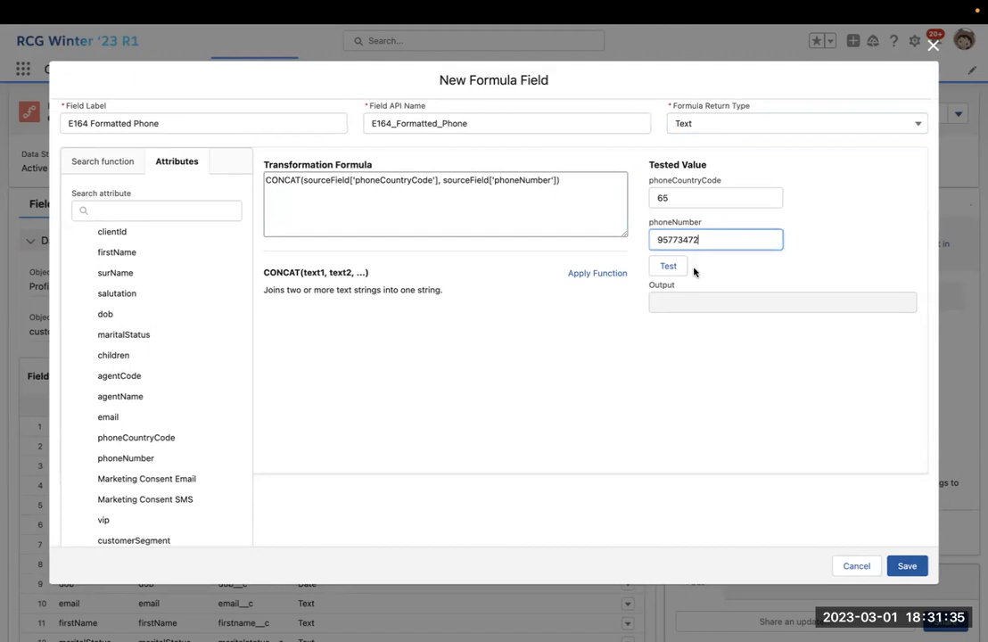
click(668, 266)
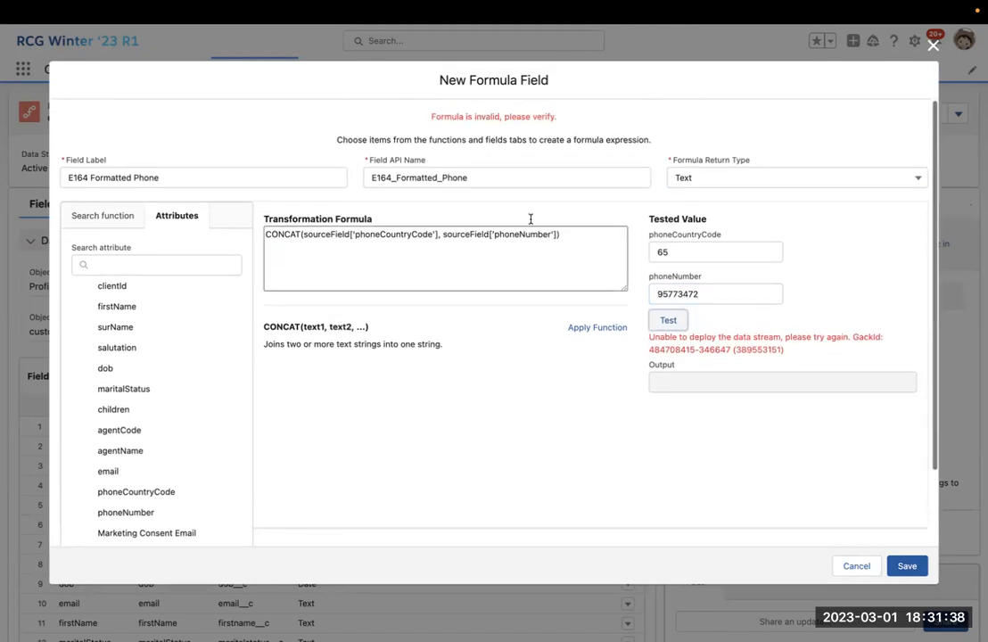
Retest the formula, which fails with an unable-to-deploy error, and highlight its GackId.
click(591, 259)
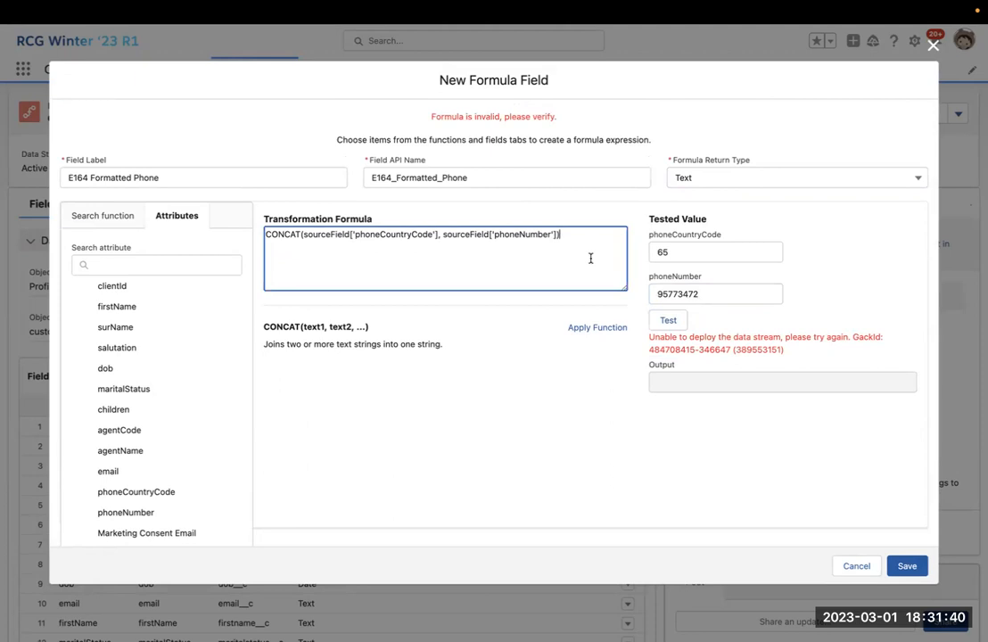
click(668, 320)
drag(853, 337, 879, 338)
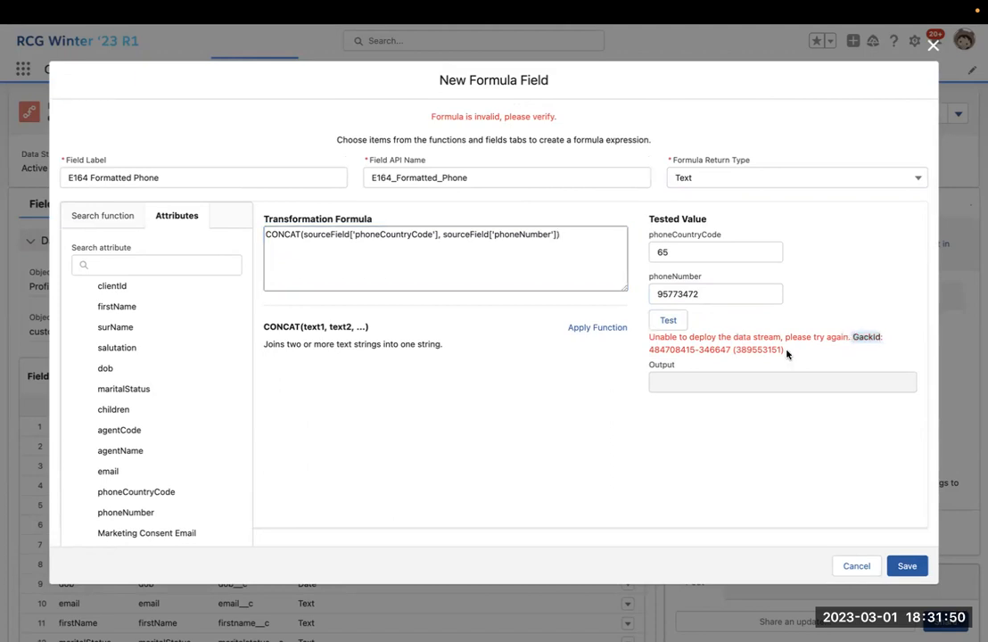
click(568, 247)
click(578, 239)
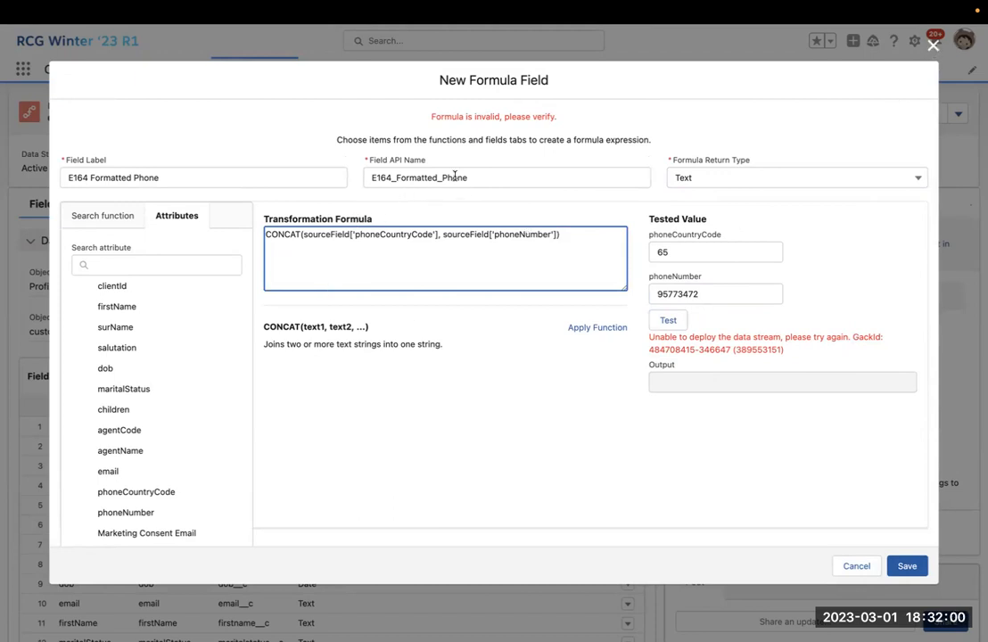
Discard the new formula field, review the customers_s3 data stream, then go to Data Explorer.
click(933, 43)
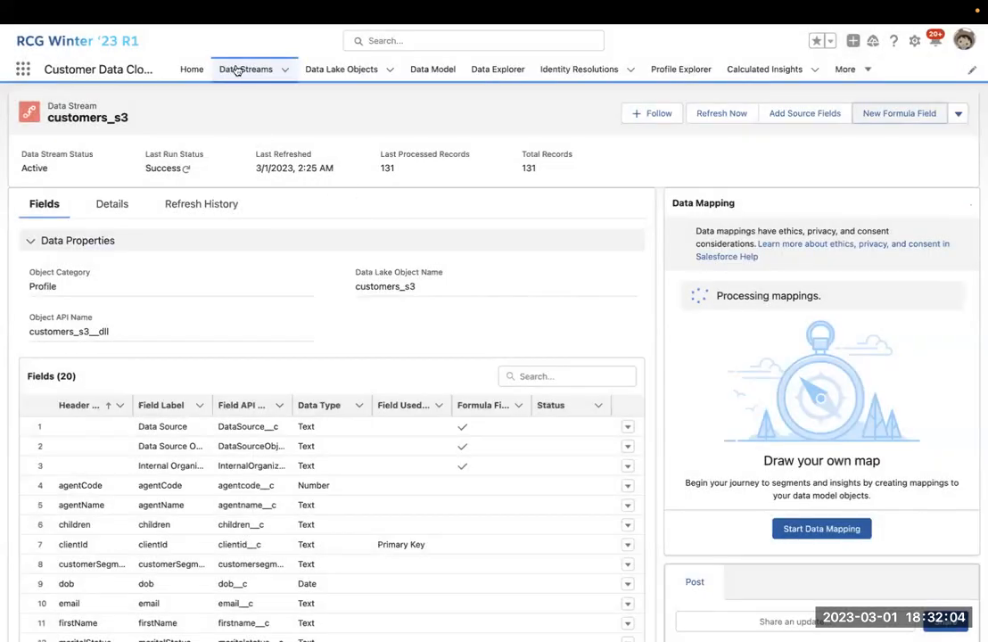
click(237, 72)
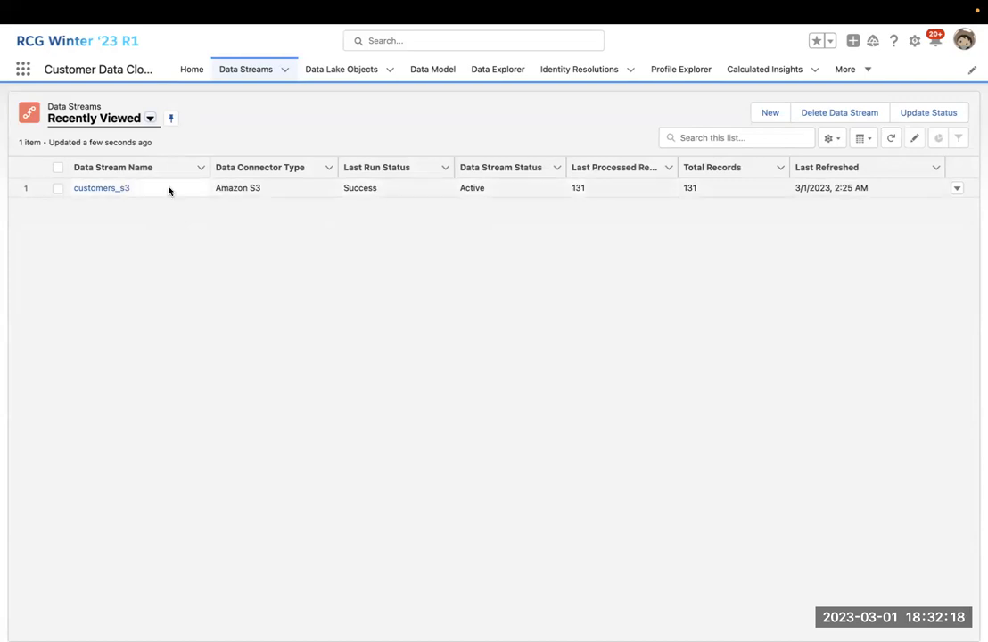
click(96, 190)
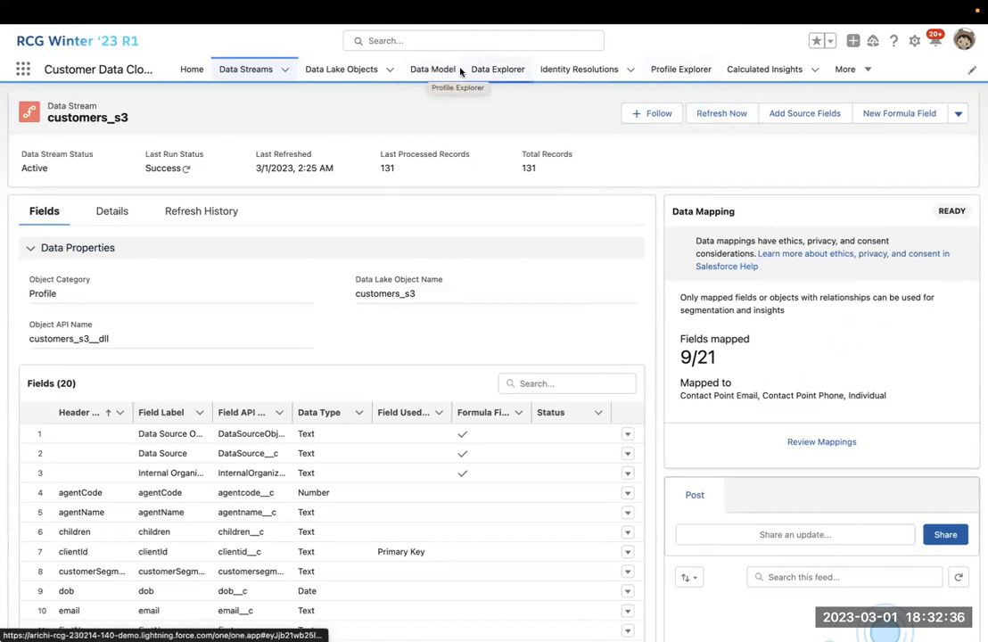
click(505, 69)
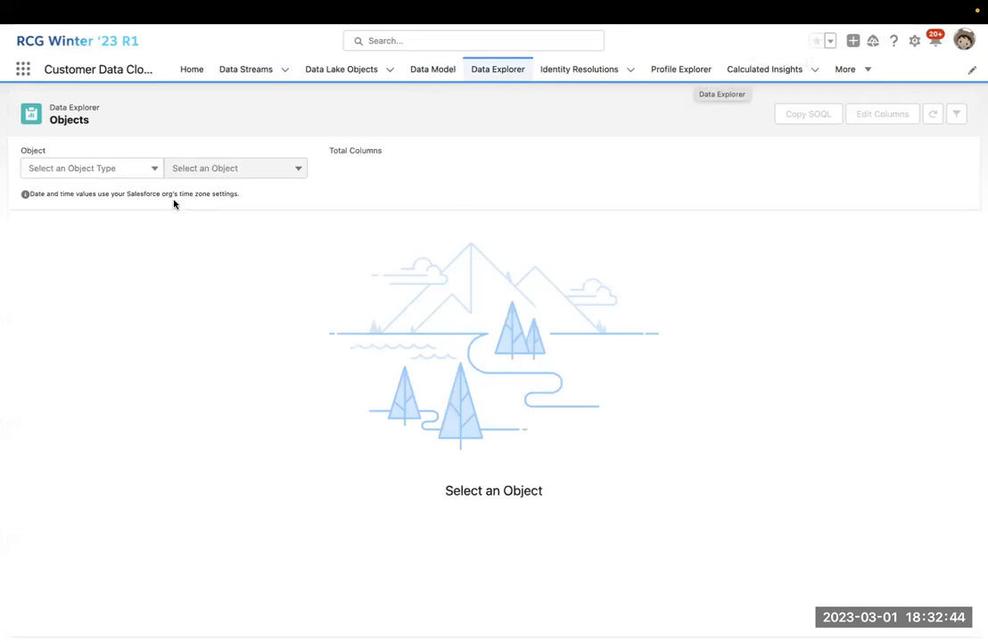
Browse the customers_s3 Data Lake Object records, 21 columns, in Data Explorer.
click(148, 168)
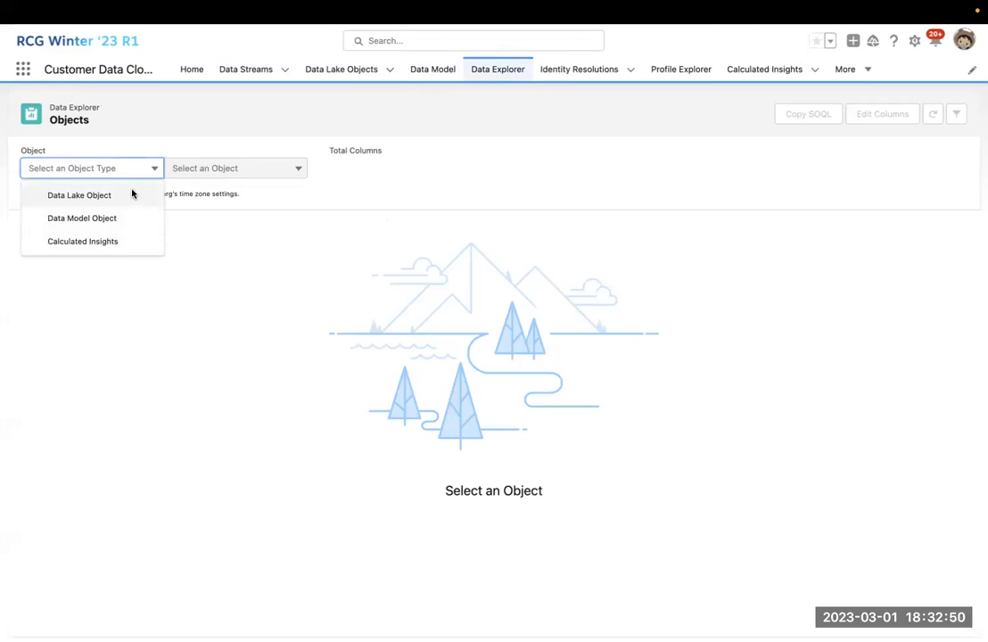
click(93, 197)
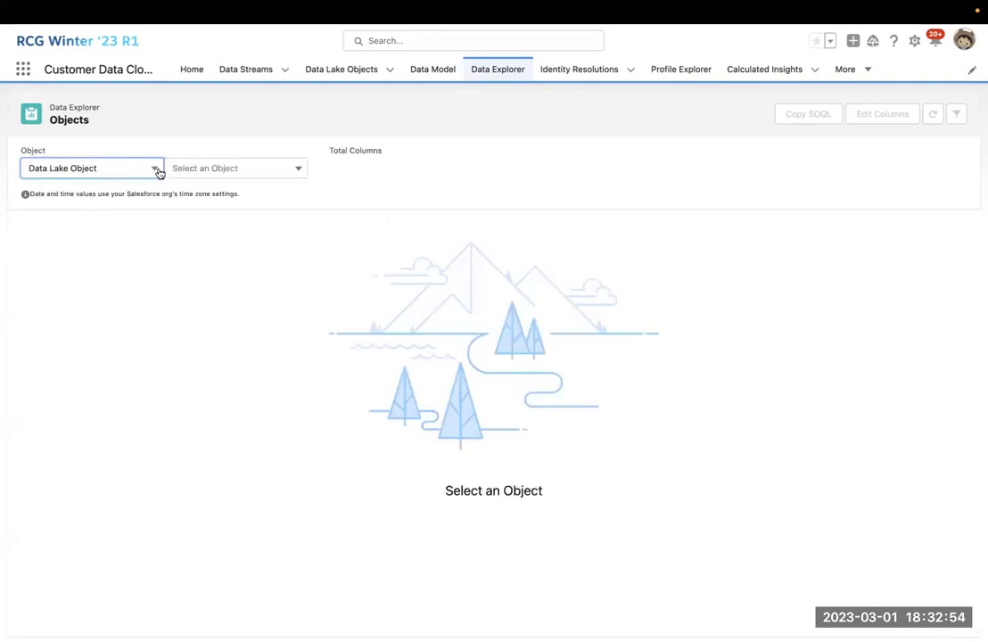
click(281, 168)
click(252, 197)
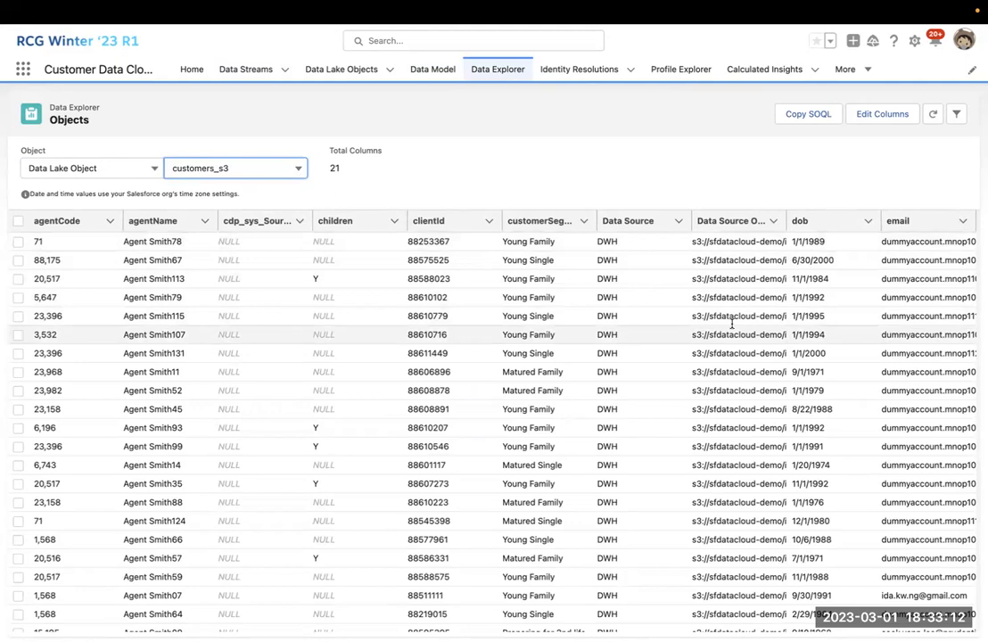
scroll(140, 308, down, 5)
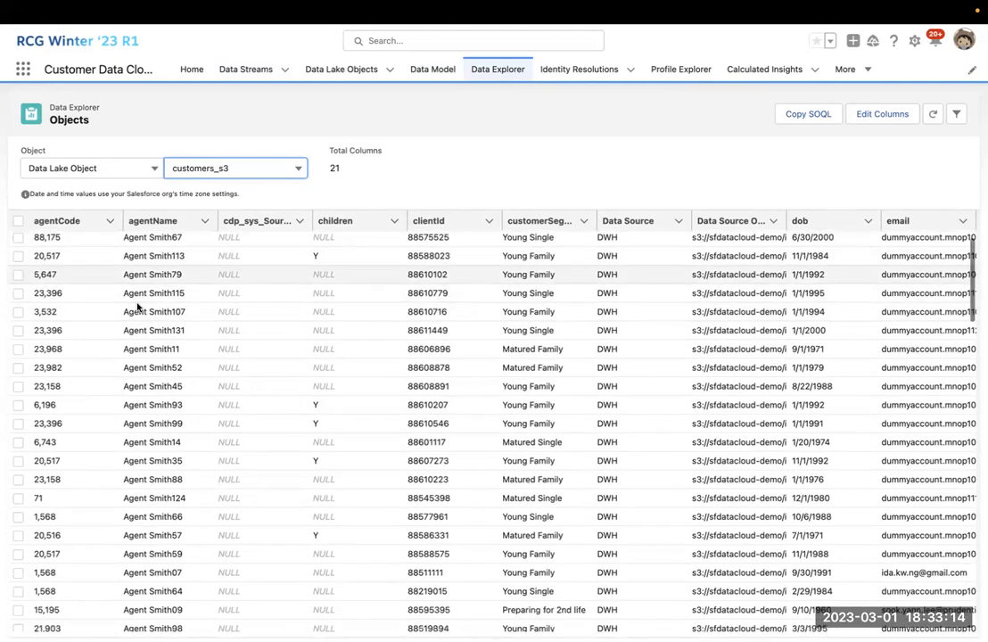
scroll(139, 307, up, 5)
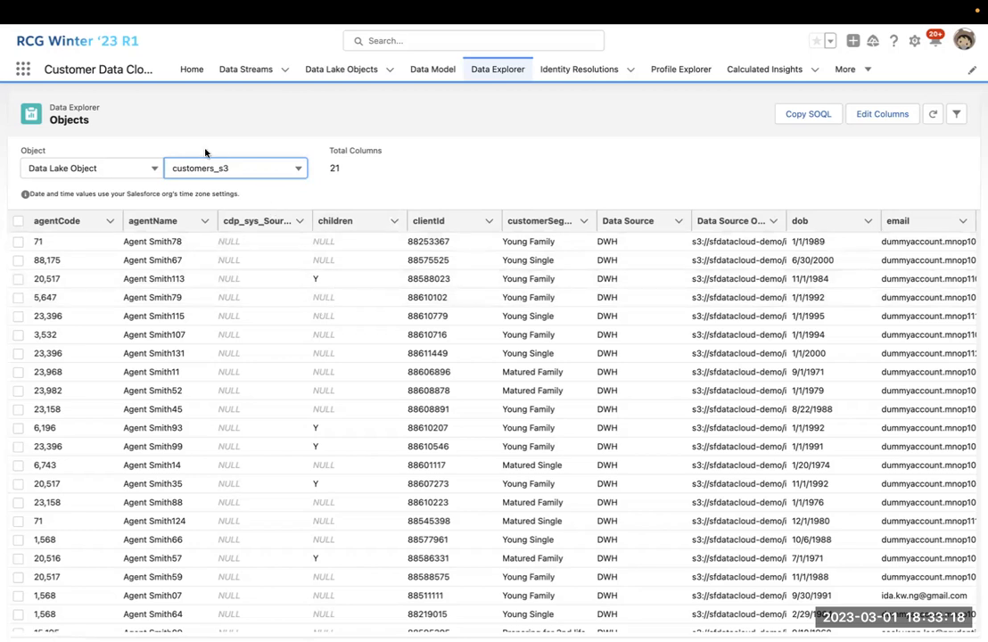
Switch Data Explorer to the Individual Data Model Object and review its 6-column records.
click(152, 169)
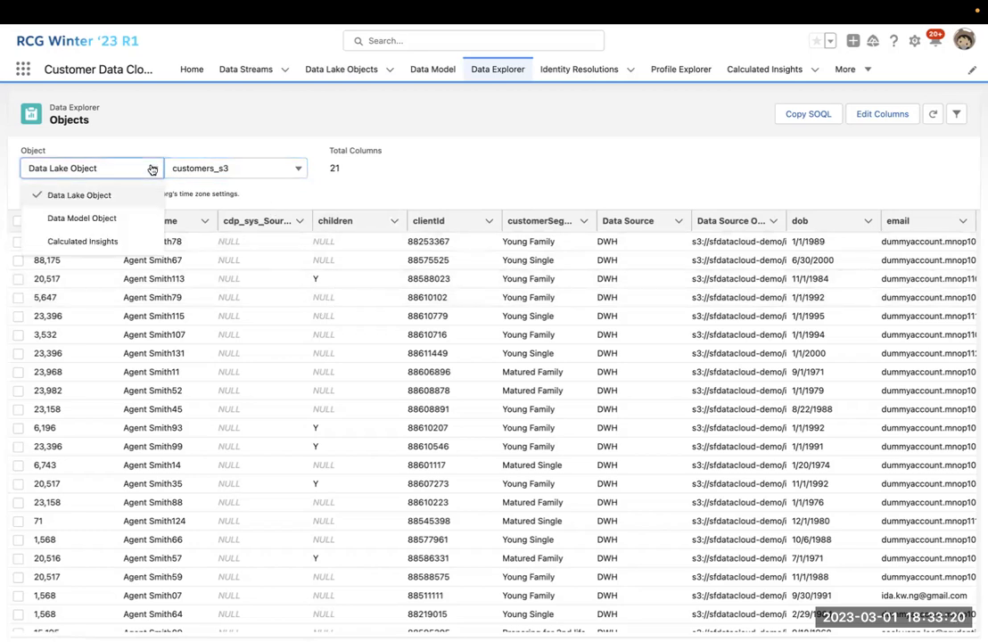
click(107, 218)
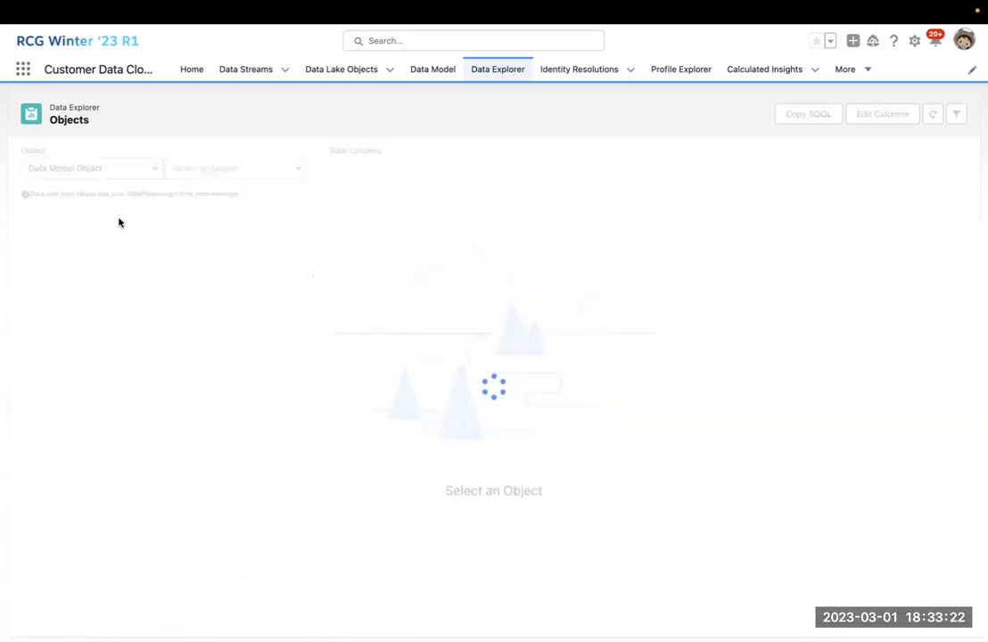
click(286, 171)
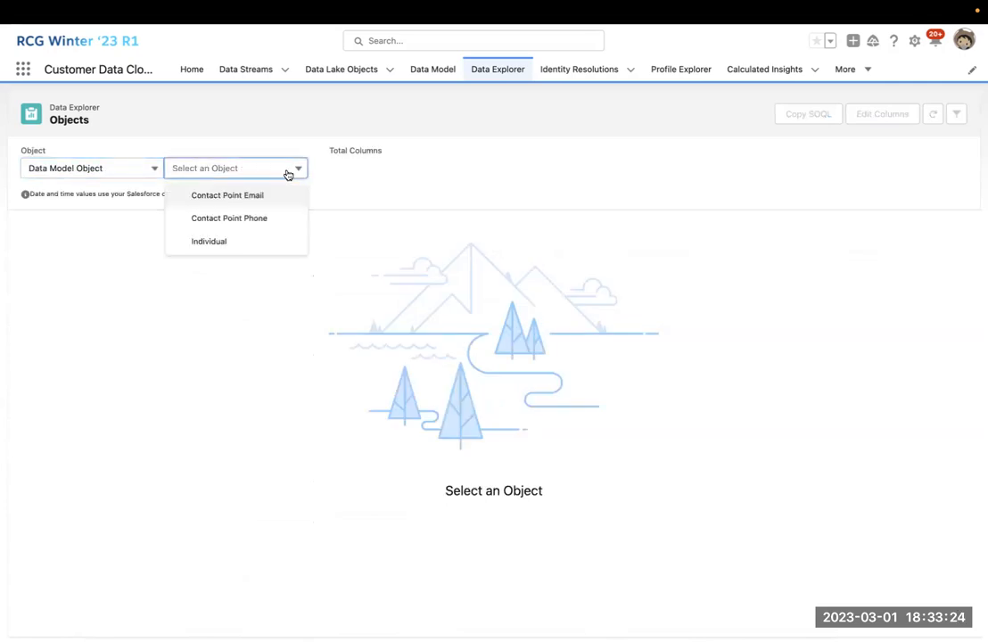
click(264, 243)
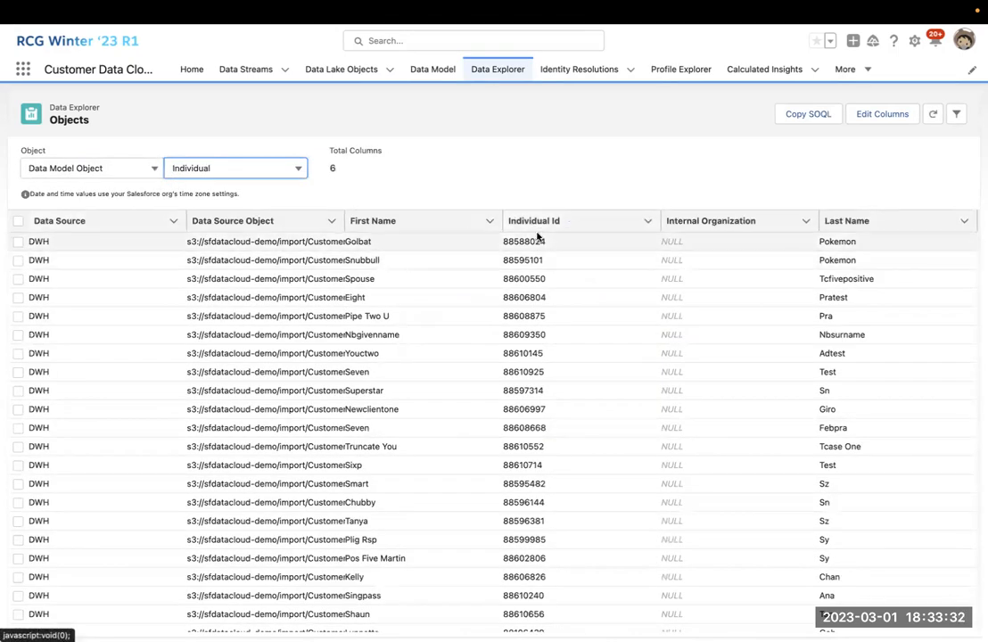
scroll(826, 276, down, 5)
scroll(785, 275, up, 5)
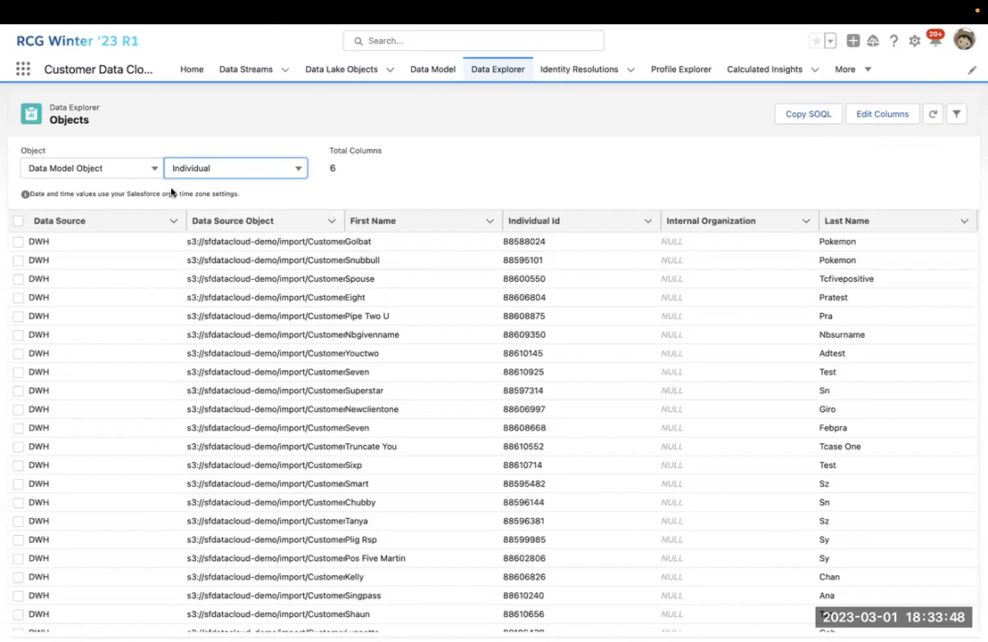
click(62, 168)
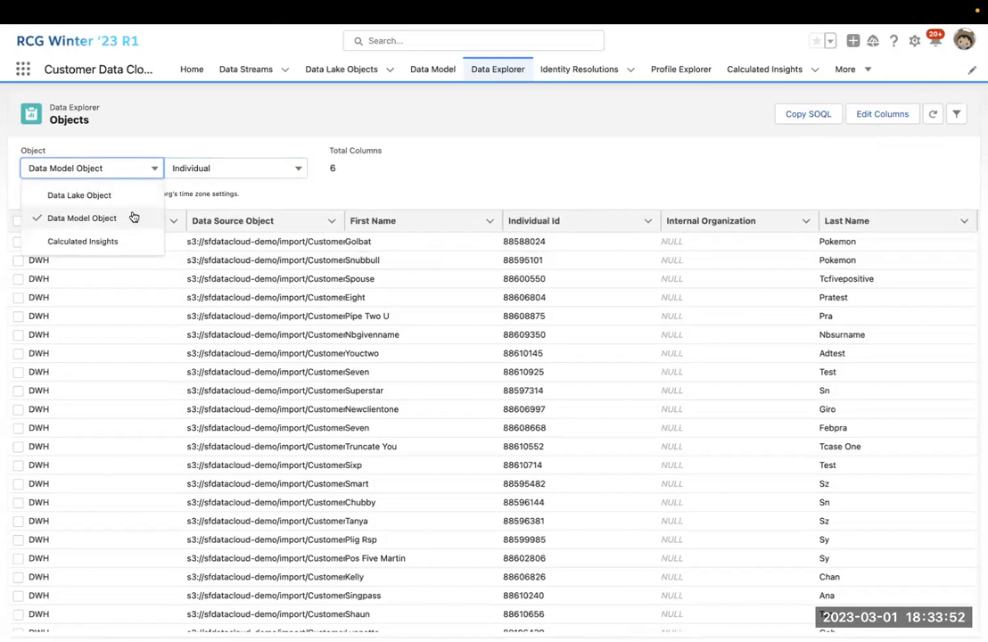
click(257, 193)
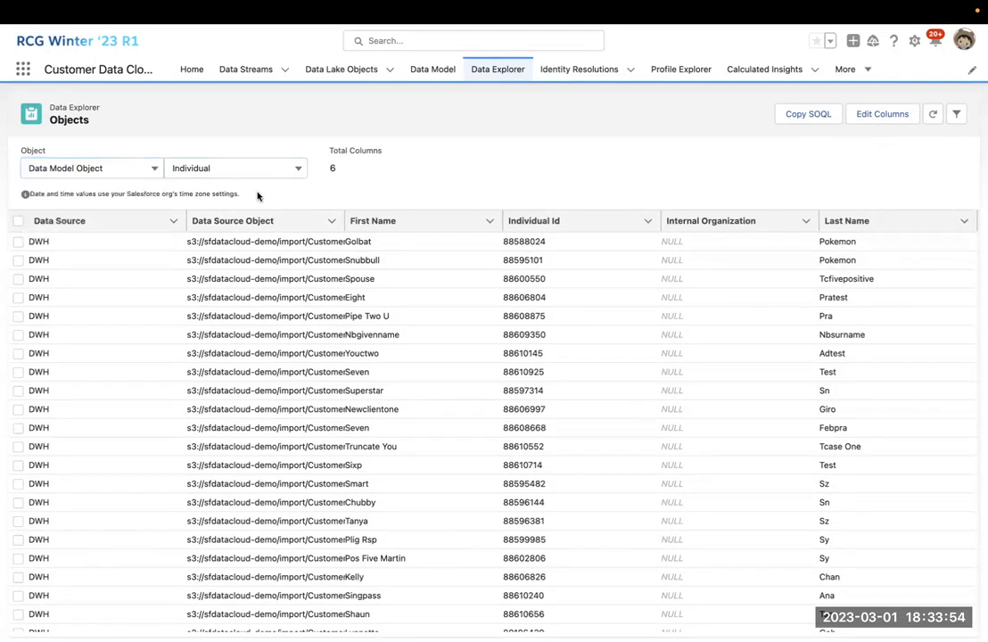
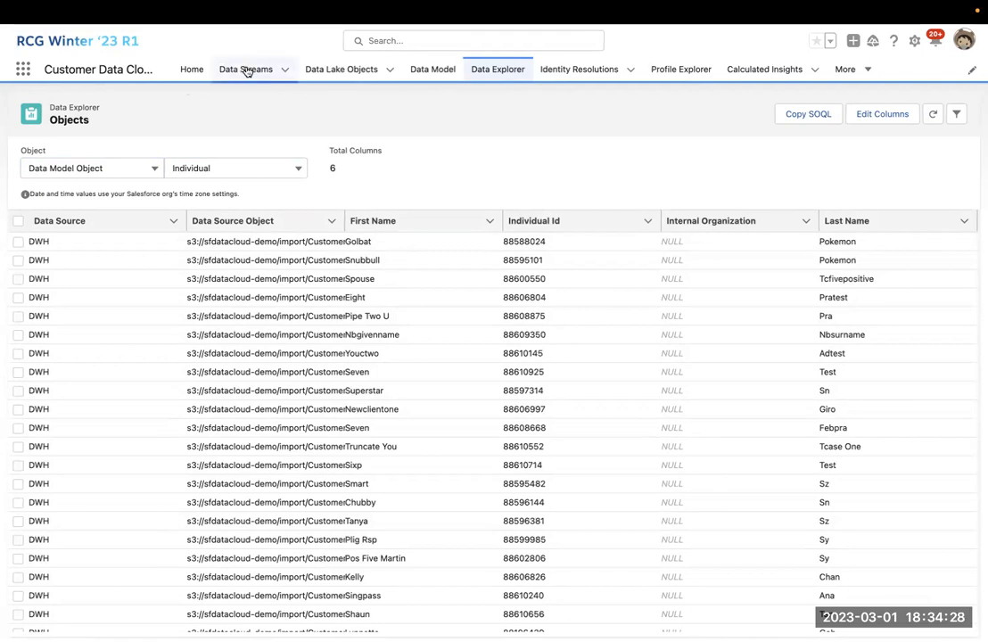
Review the customers_s3 data stream's details, then check the Data Lake Objects and Data Model lists.
click(246, 69)
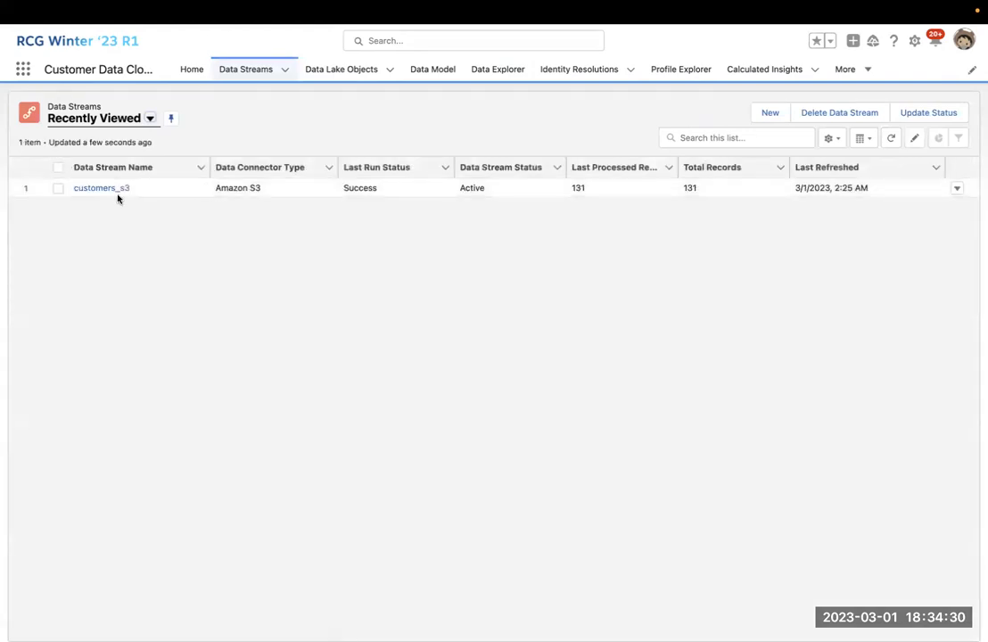
click(114, 188)
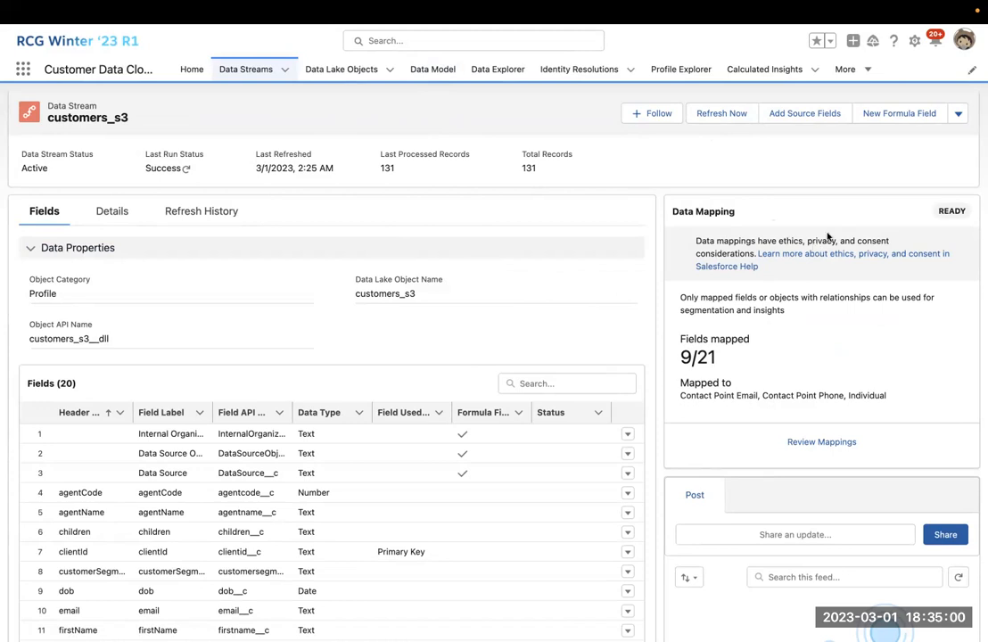
click(313, 70)
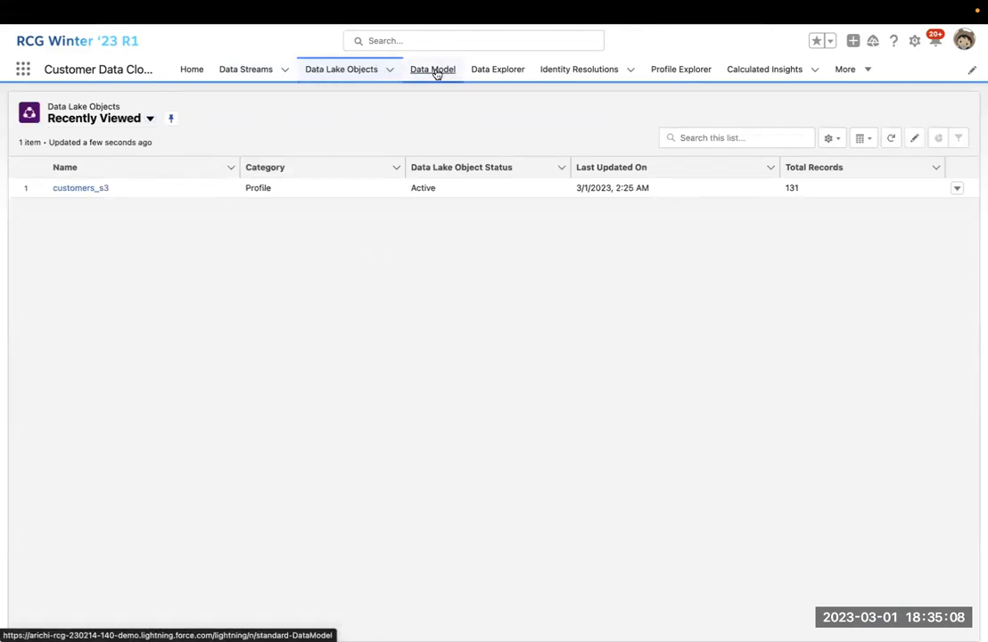
click(435, 71)
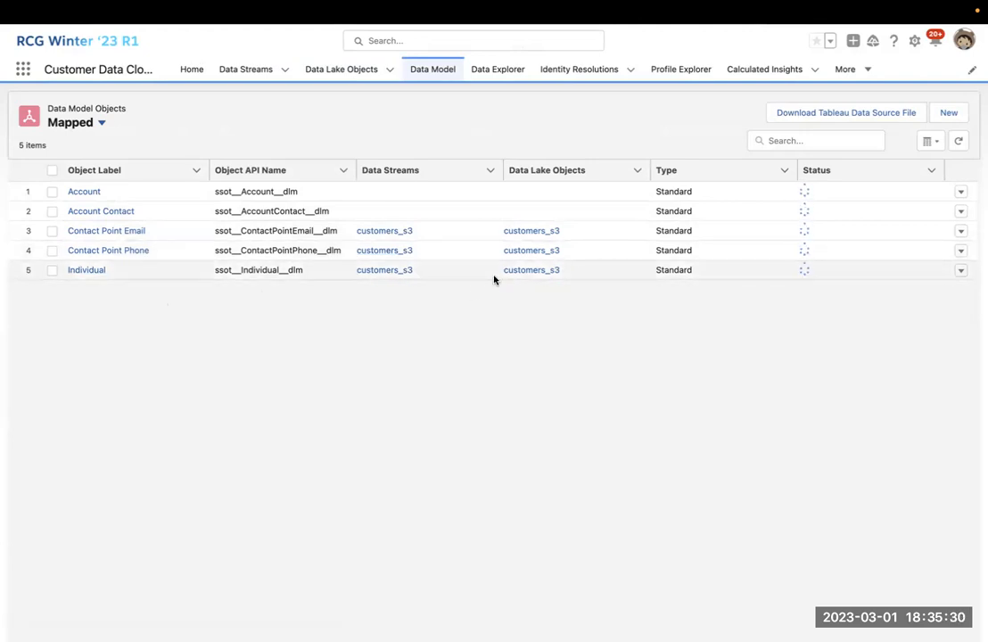
Switch the Data Model Objects list view from Mapped to All, showing 132 objects.
click(100, 122)
click(89, 166)
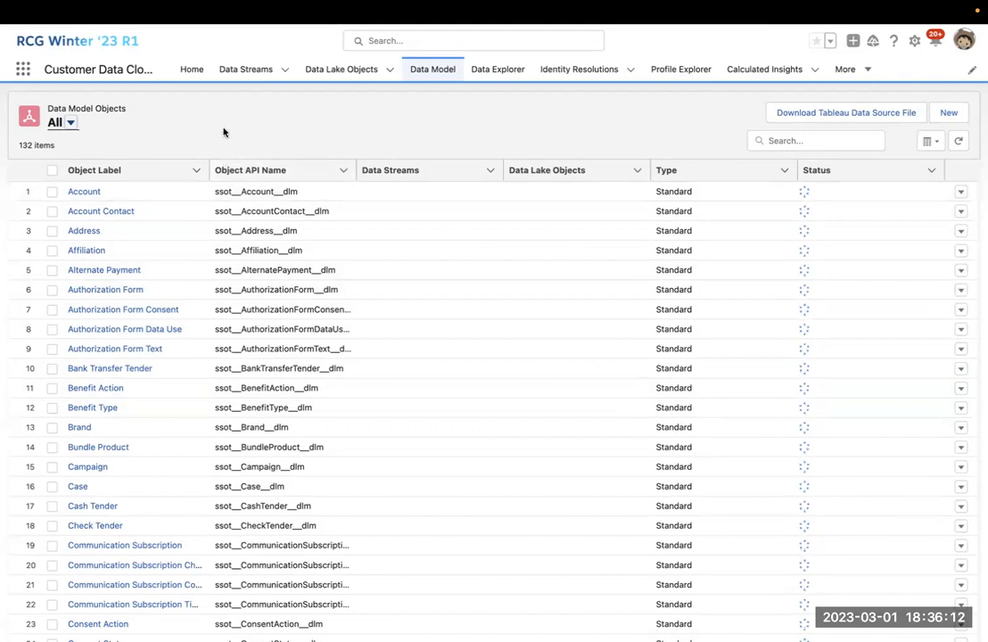
Start a new custom data model object built from scratch.
click(951, 113)
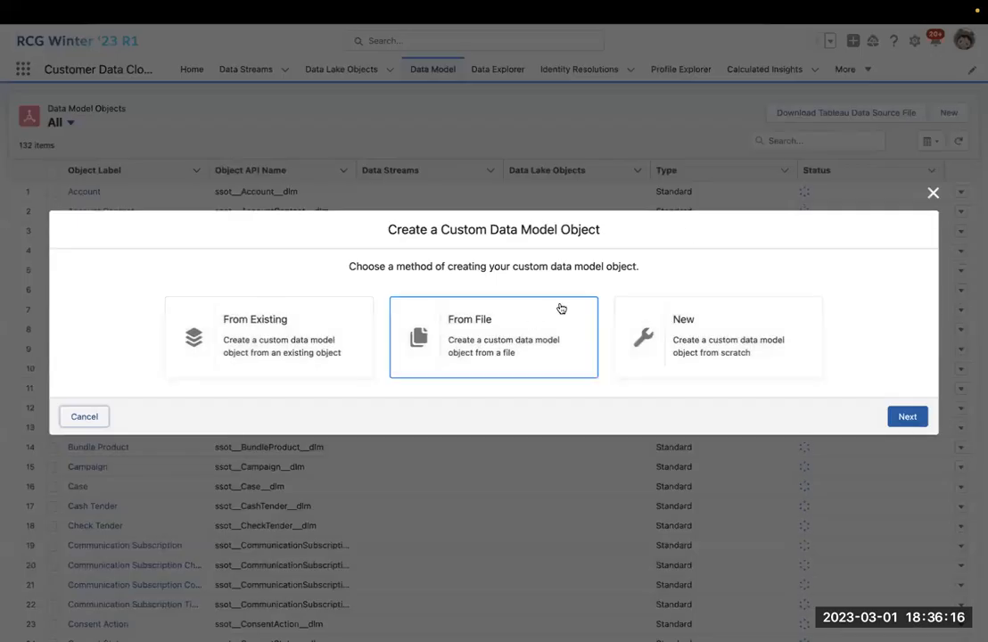
click(662, 322)
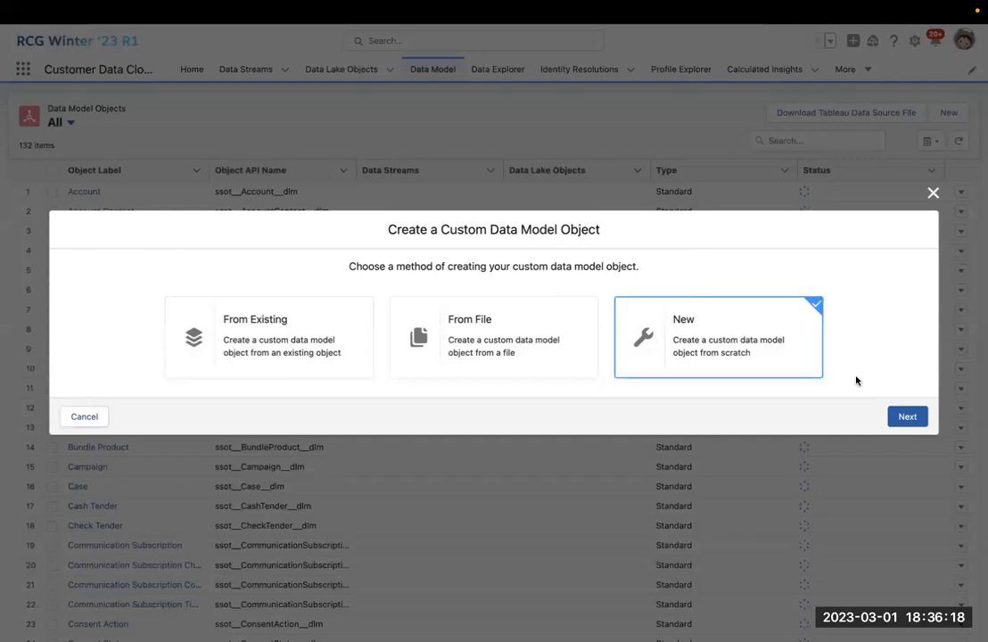
click(907, 416)
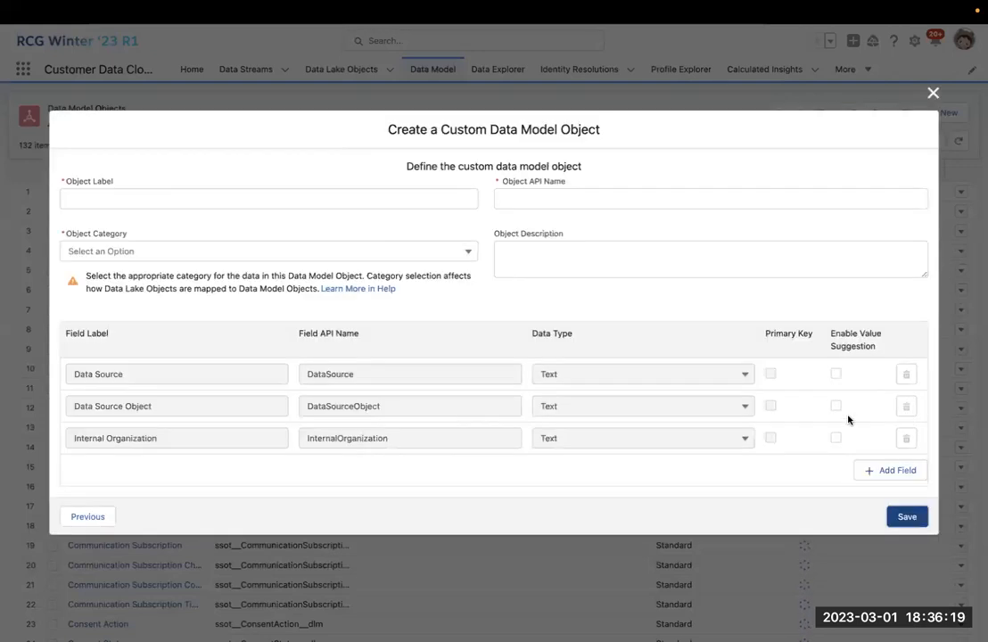
Enter the object label 'Insurance Policy' and set the object category to Other.
click(419, 200)
text(Ins)
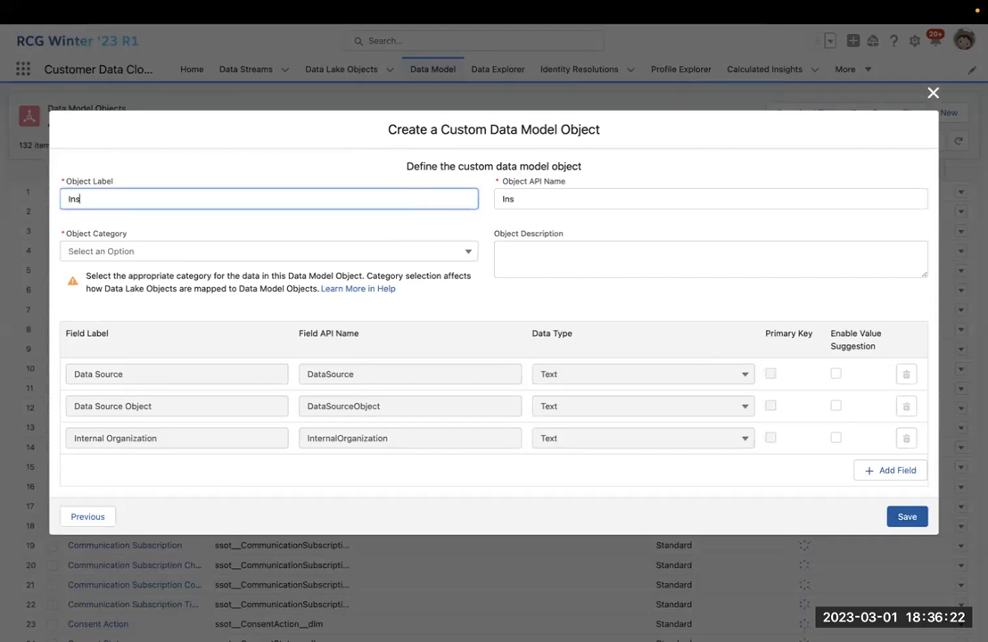
text(surance Policy)
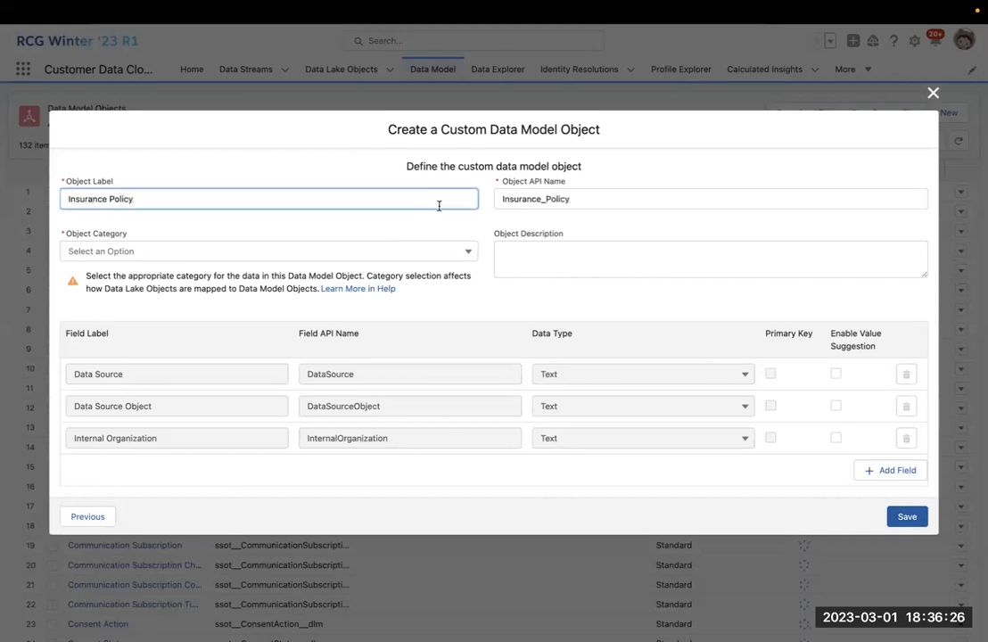
click(331, 255)
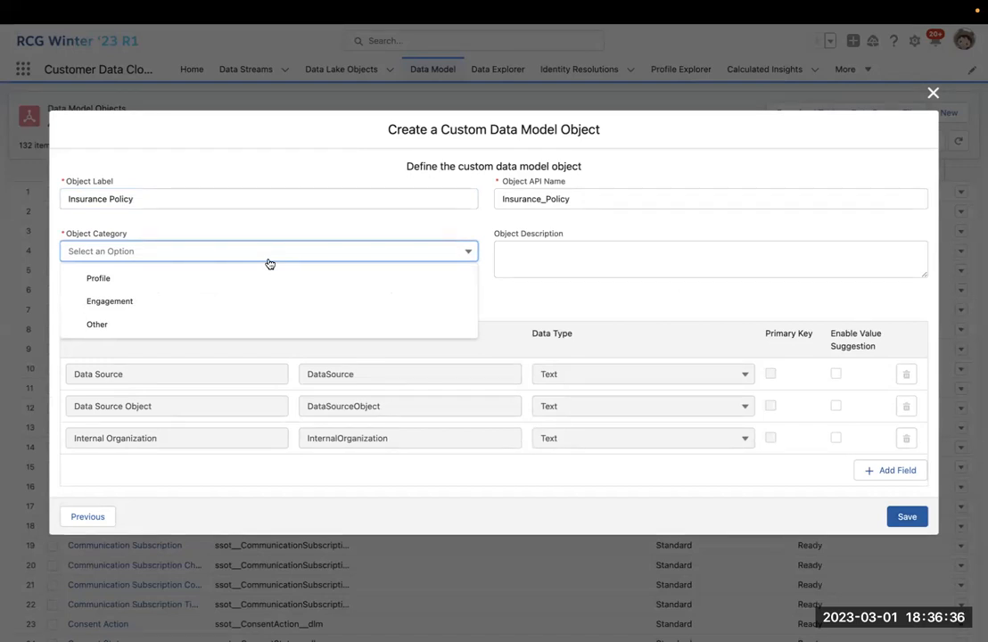
click(256, 329)
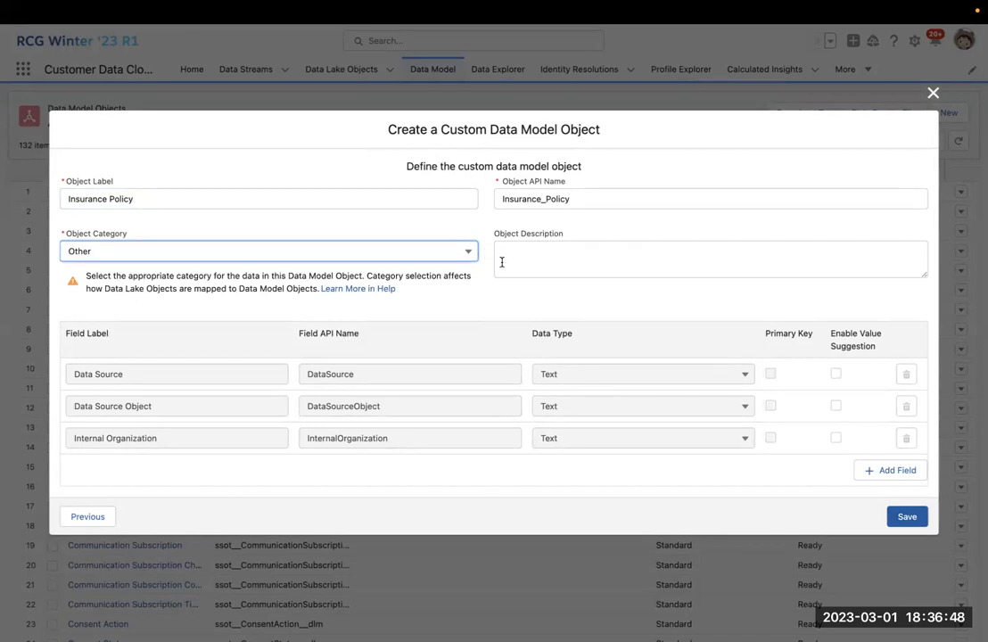
click(536, 259)
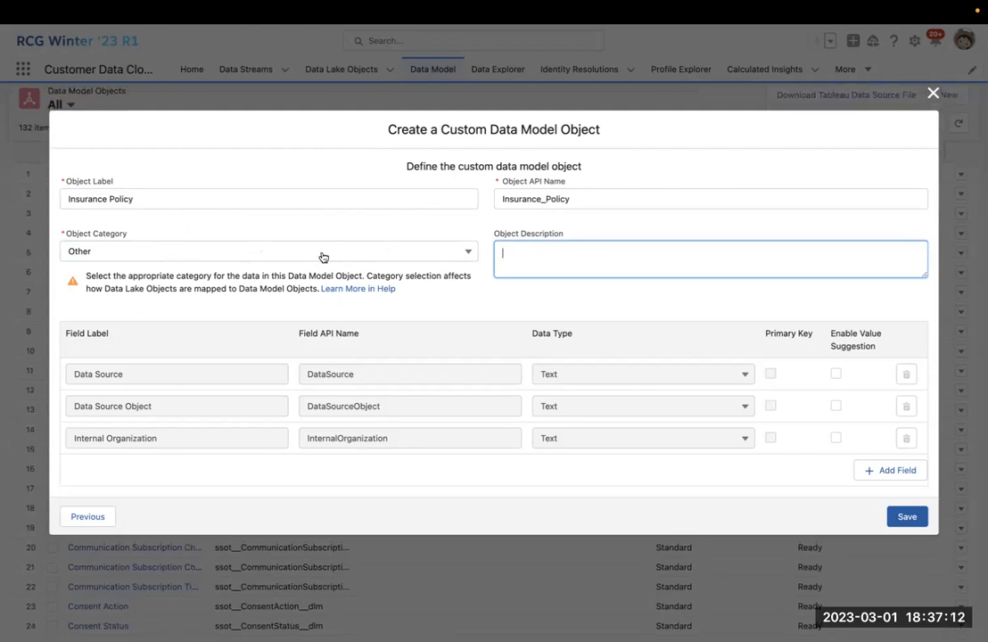
click(167, 198)
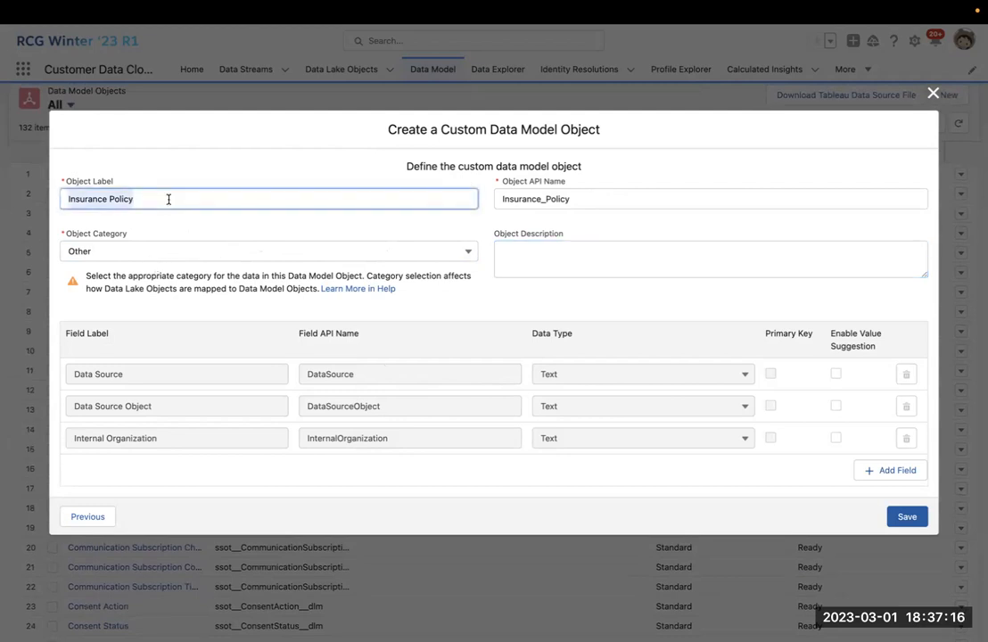
Rename the object label to 'Email Open' and change its category to Engagement.
text(E)
text(mail Enga)
key(BackSpace)
key(BackSpace)
key(BackSpace)
text(Opens)
key(BackSpace)
click(360, 257)
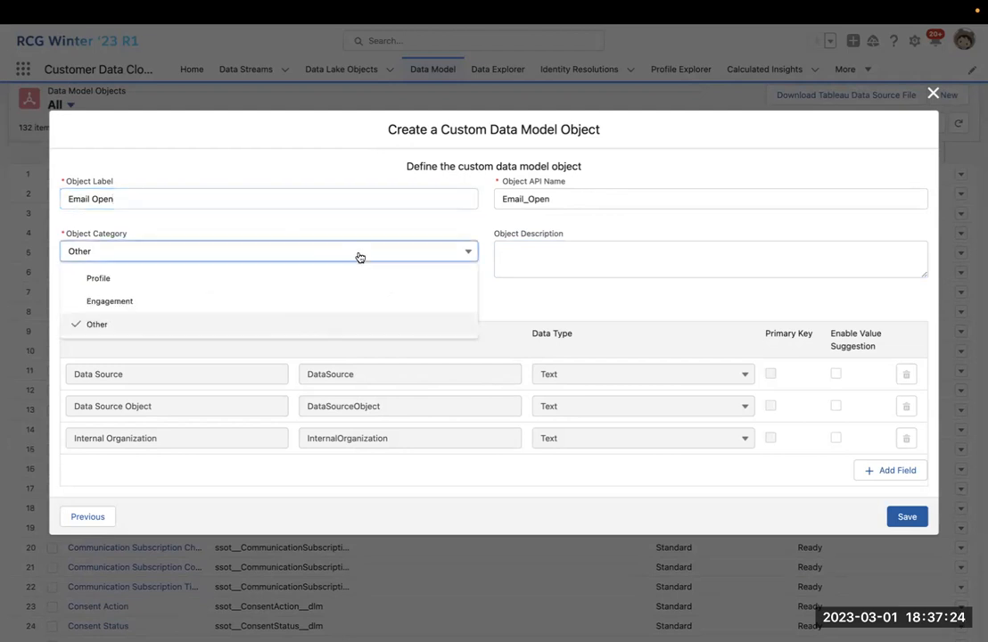
click(331, 294)
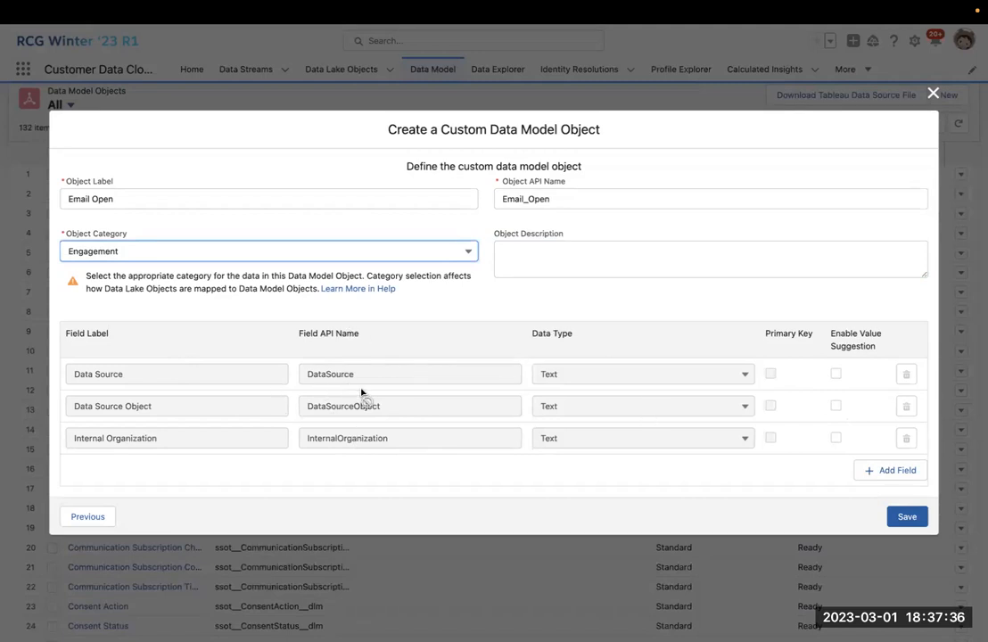
Add an Id field of type Text and mark it as the primary key.
click(869, 471)
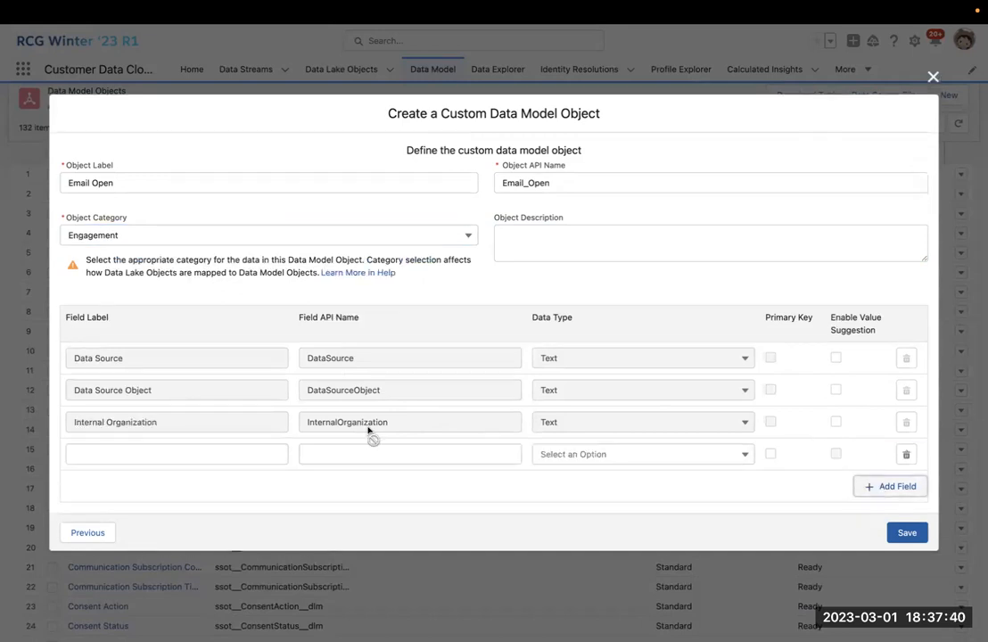
click(237, 456)
text(id)
key(BackSpace)
key(BackSpace)
click(387, 455)
click(633, 458)
click(623, 482)
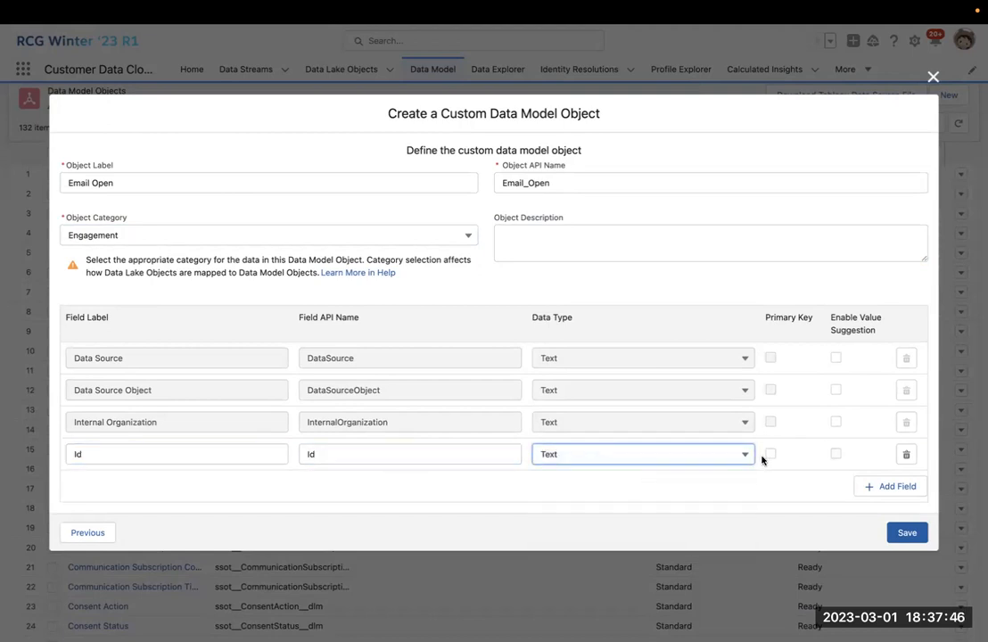
click(770, 454)
Add an Email Id field (Text) and an Open Date field (DateTime).
click(882, 493)
click(216, 473)
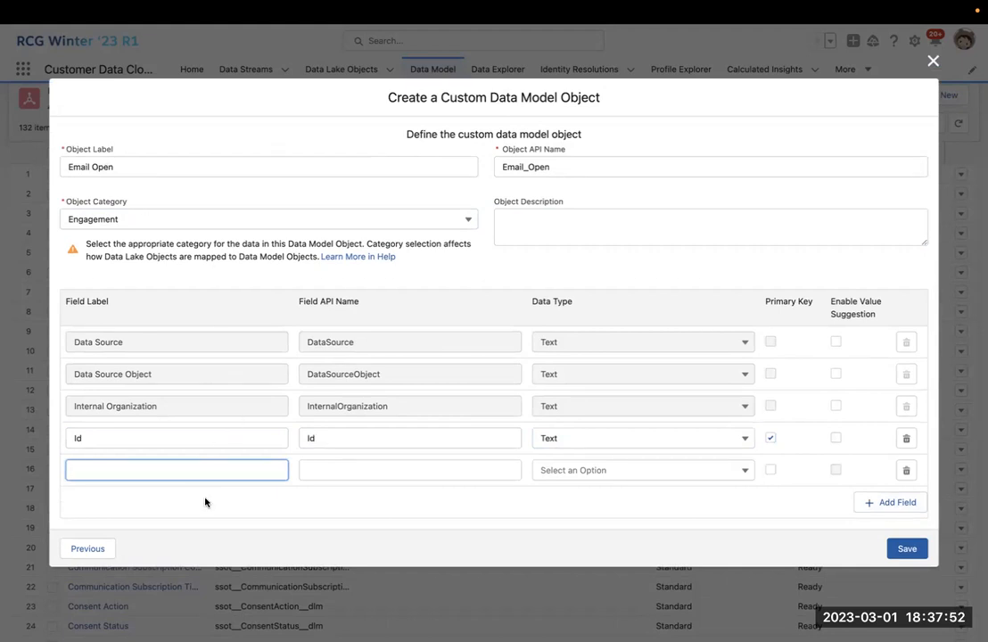
text(Email Id)
click(595, 476)
click(696, 492)
click(861, 504)
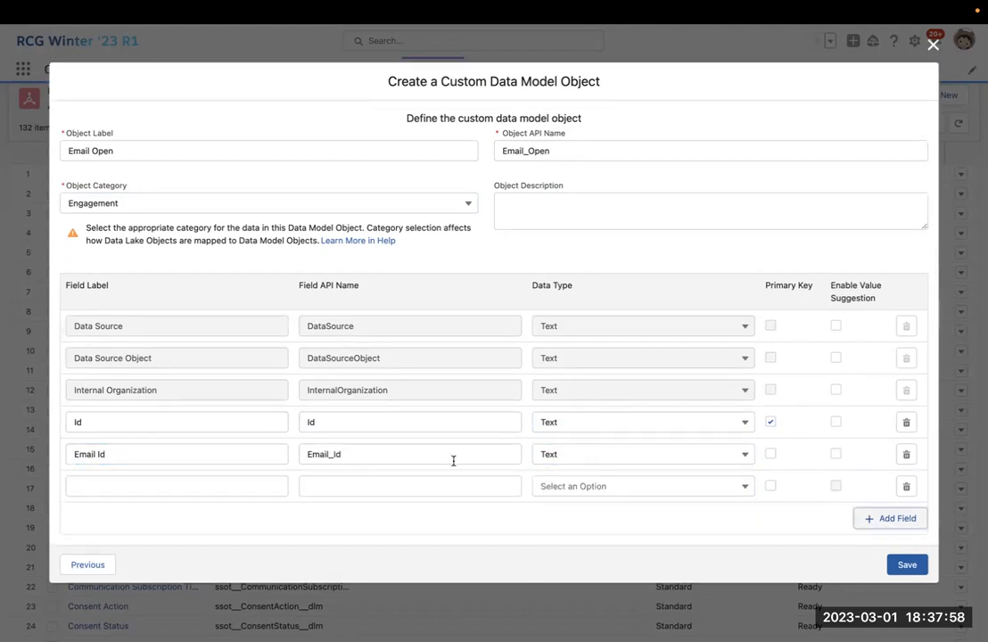
click(200, 485)
text(S)
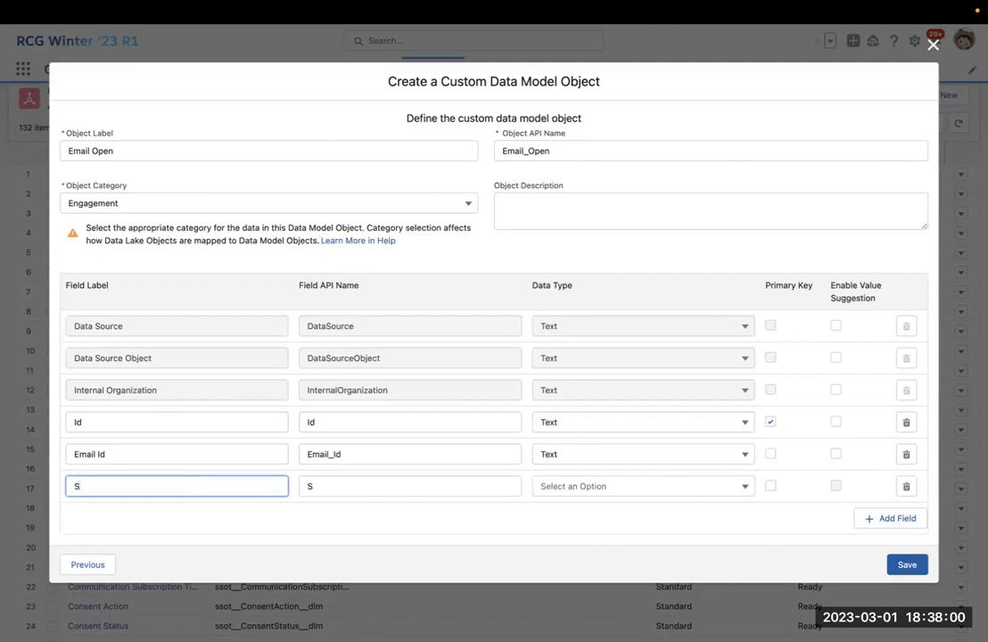
text(Open Date)
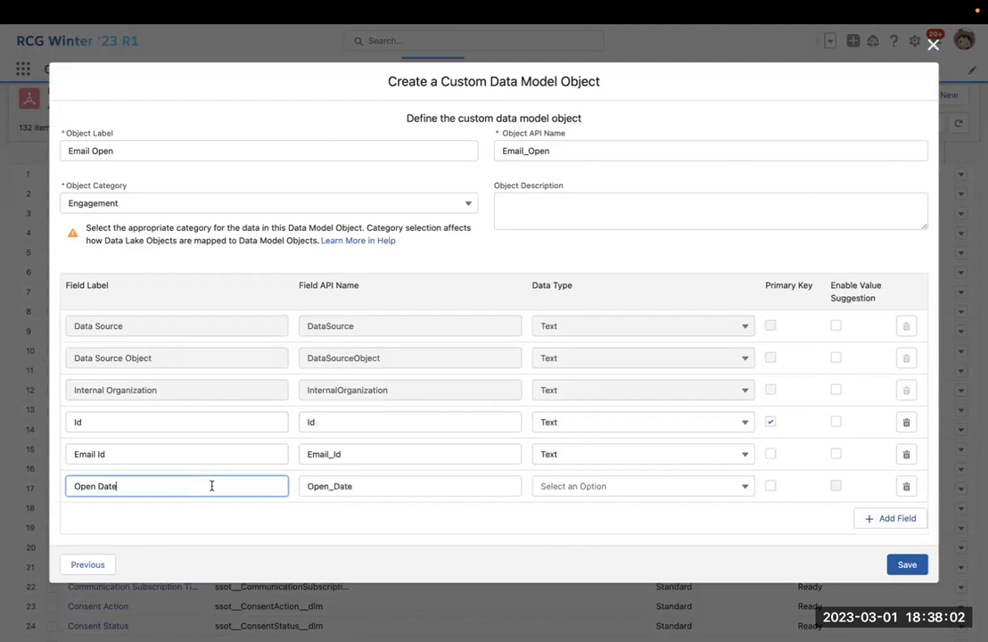
click(614, 489)
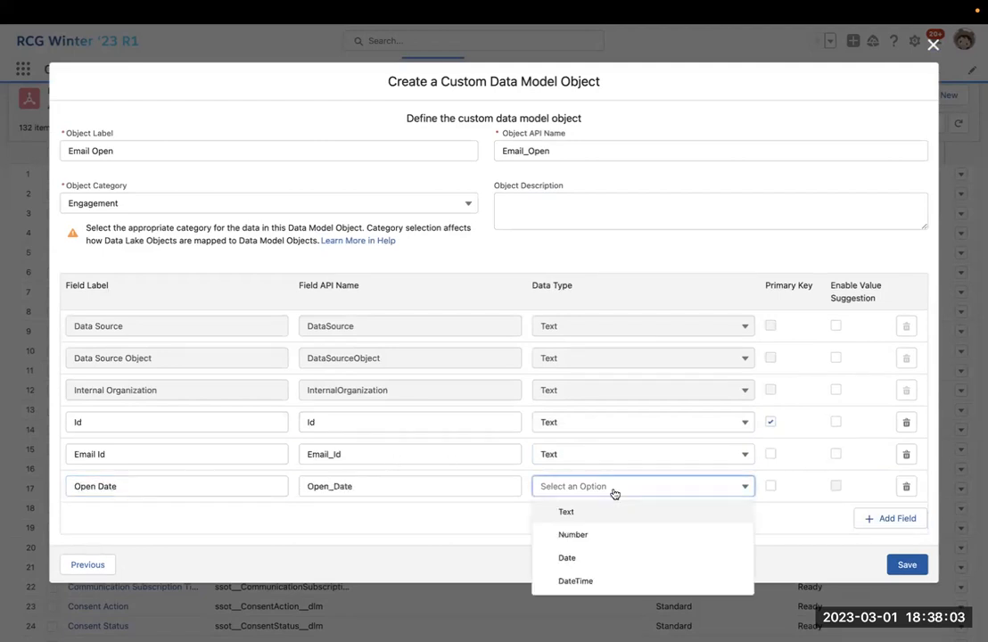
click(610, 580)
Add a Status field of type Text and save the Email Open object.
click(883, 519)
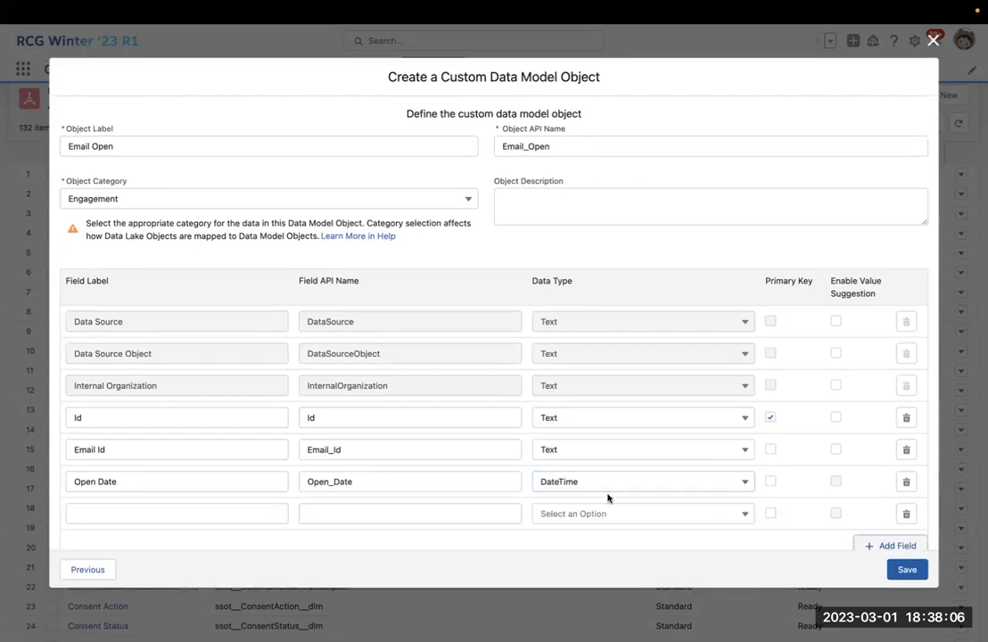
click(260, 513)
text(Status)
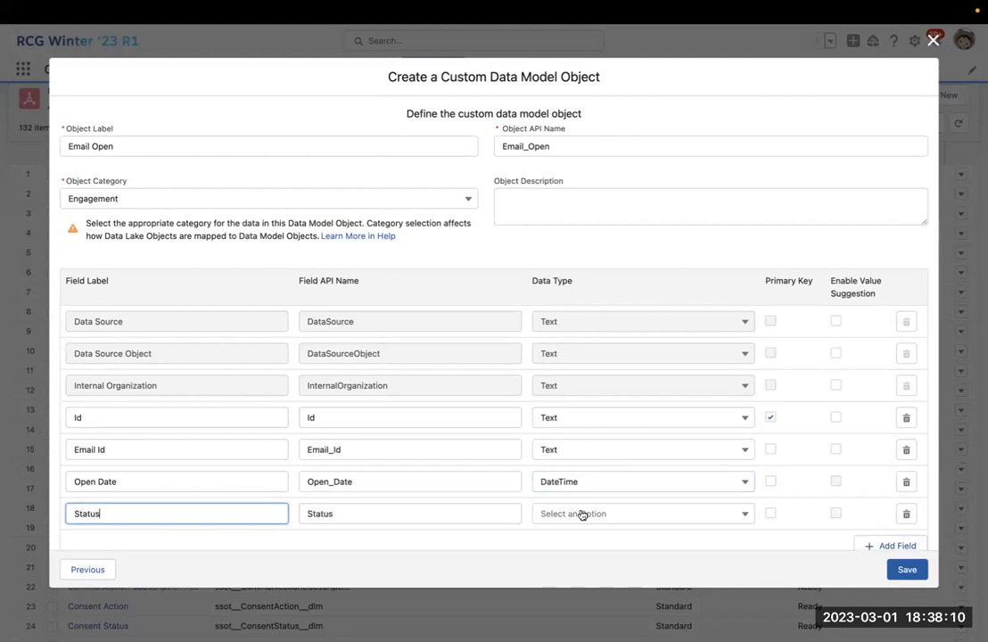
click(581, 514)
click(611, 538)
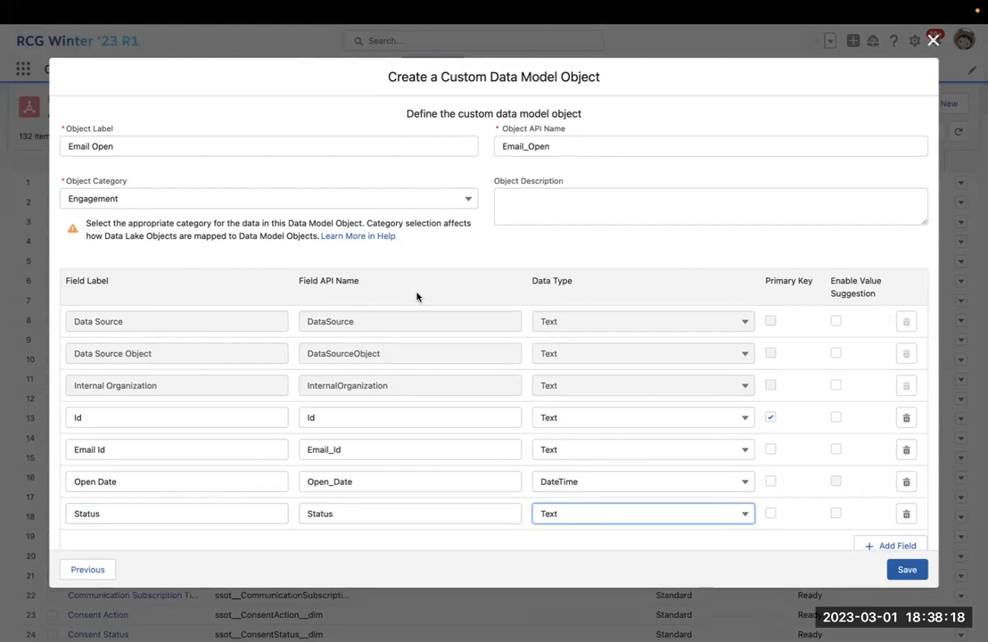
click(916, 574)
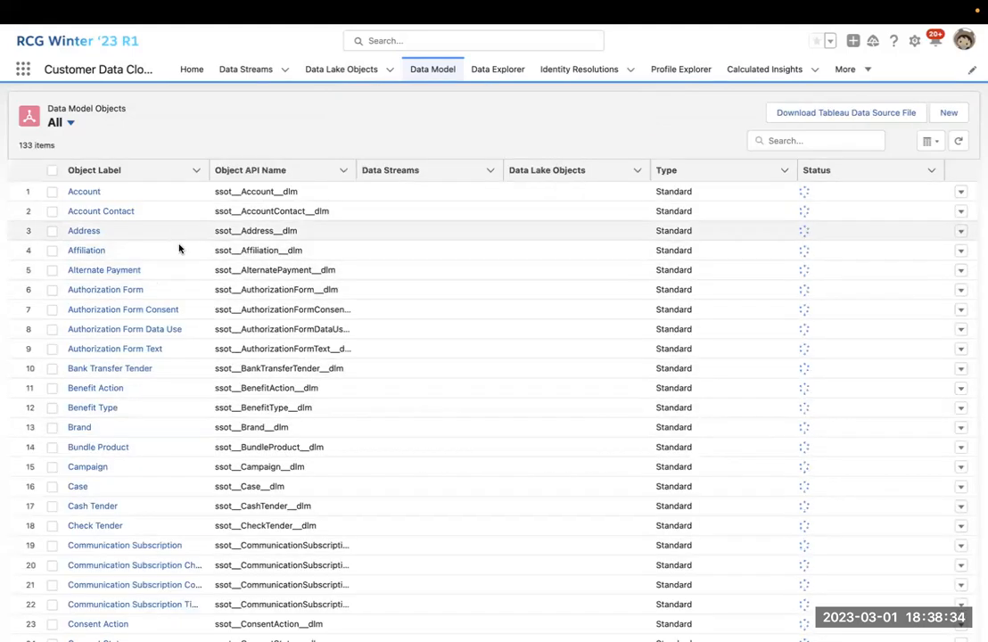
Scroll the 133-object list, then switch the list view back to Mapped.
scroll(202, 349, down, 5)
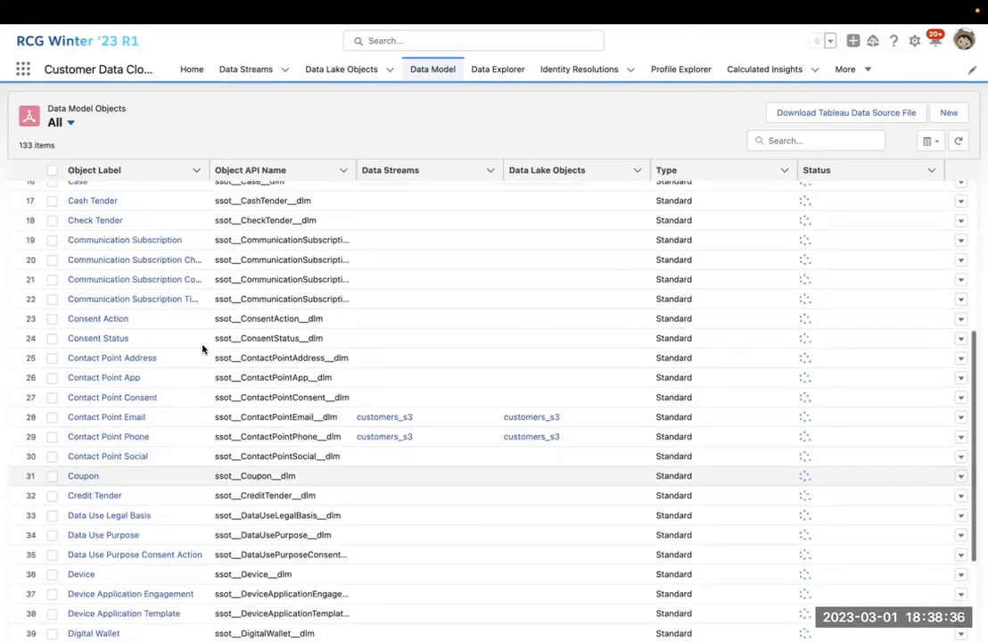
scroll(202, 349, up, 3)
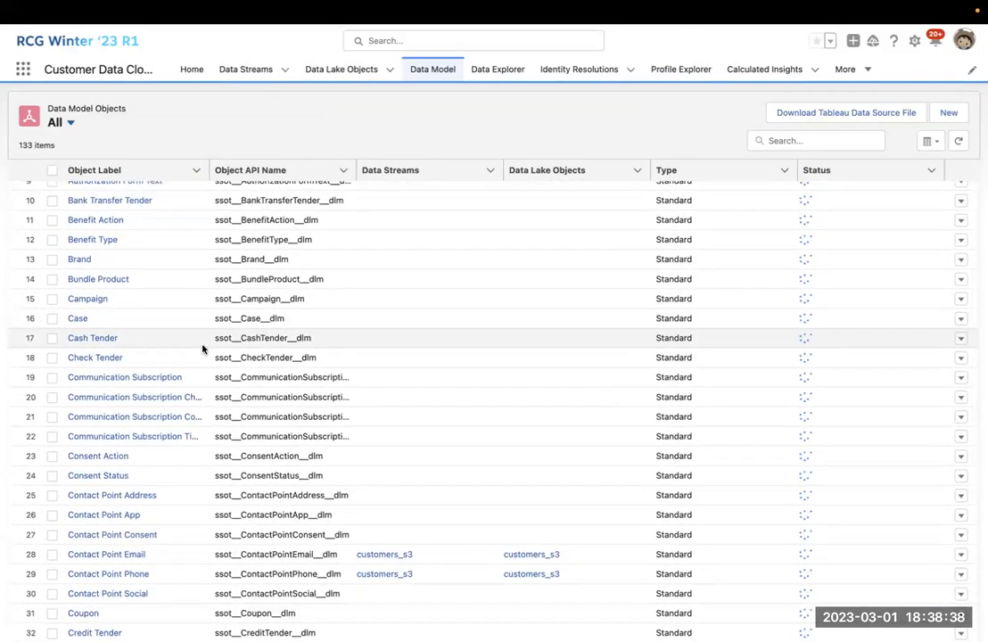
scroll(202, 348, up, 3)
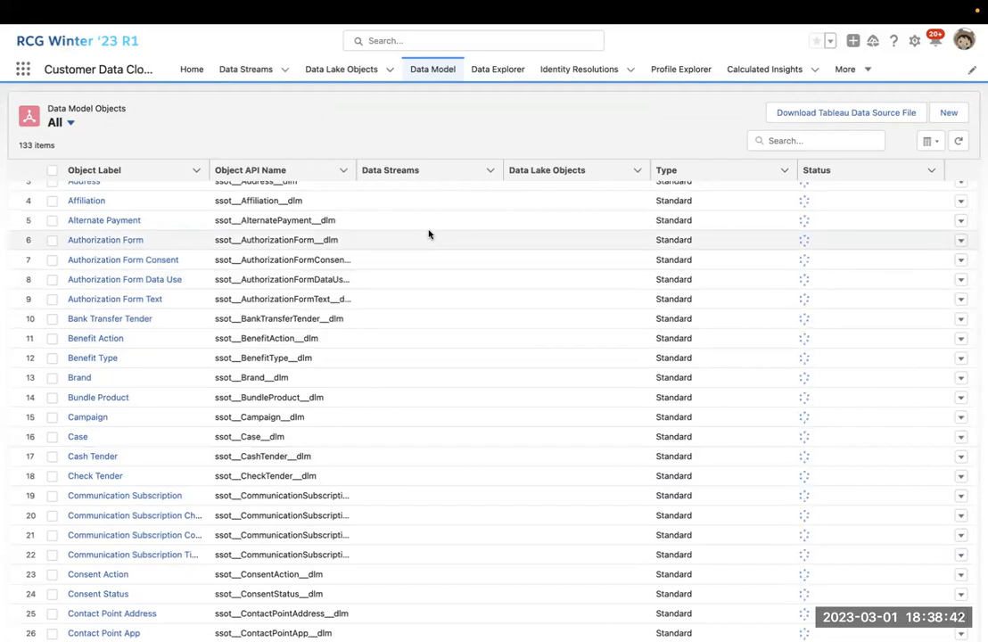
click(71, 123)
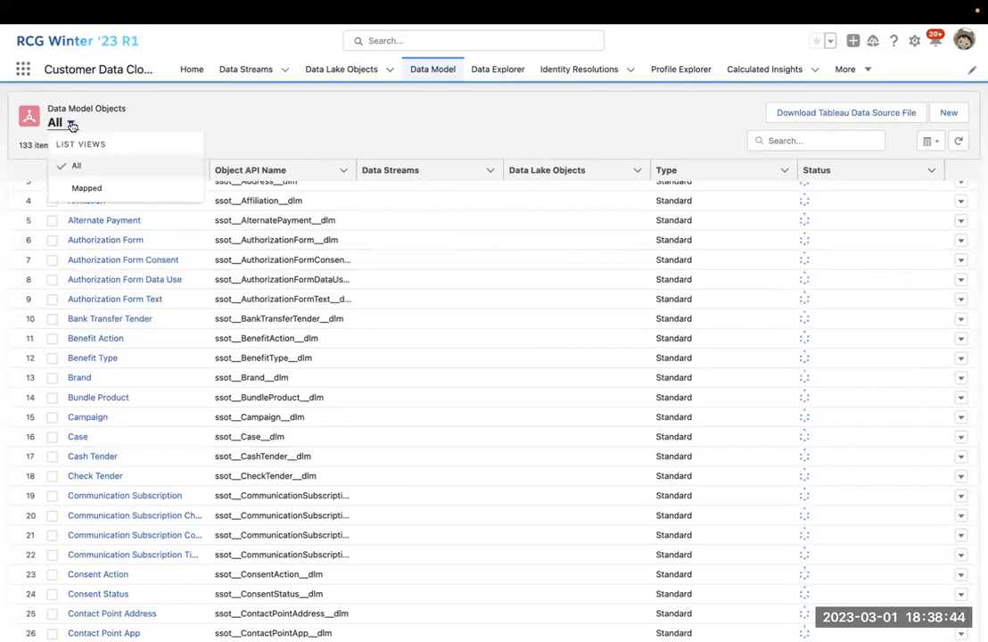
click(83, 187)
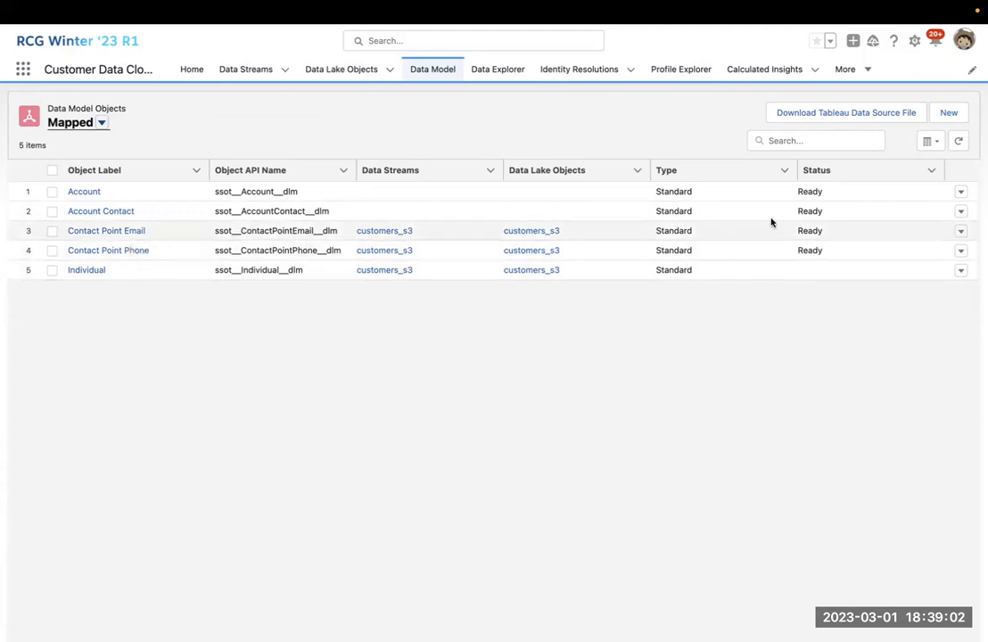
Open the Contact Point Email object's detail page from the Mapped list.
click(964, 231)
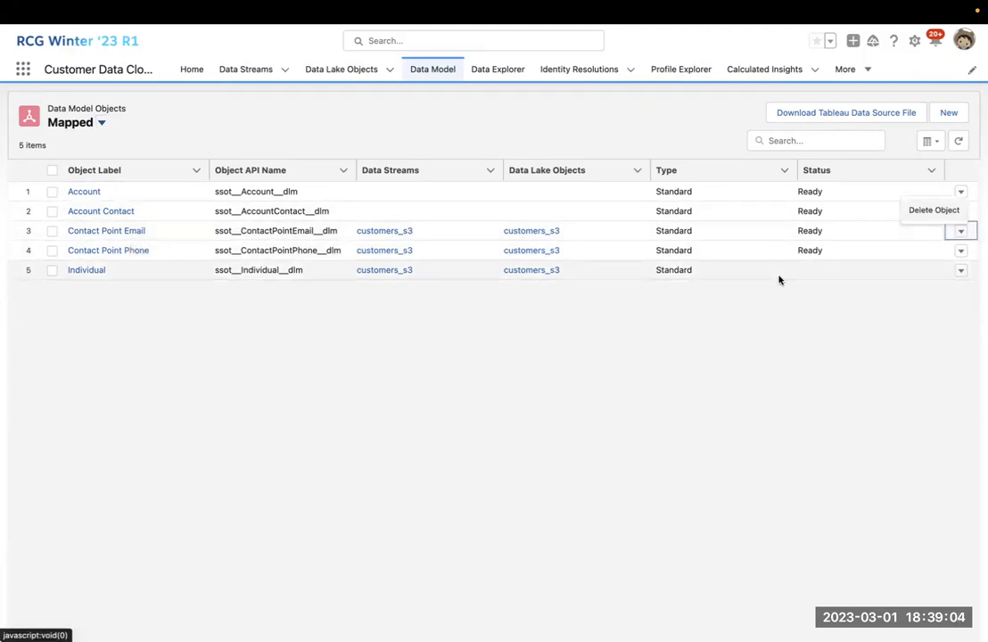
click(120, 234)
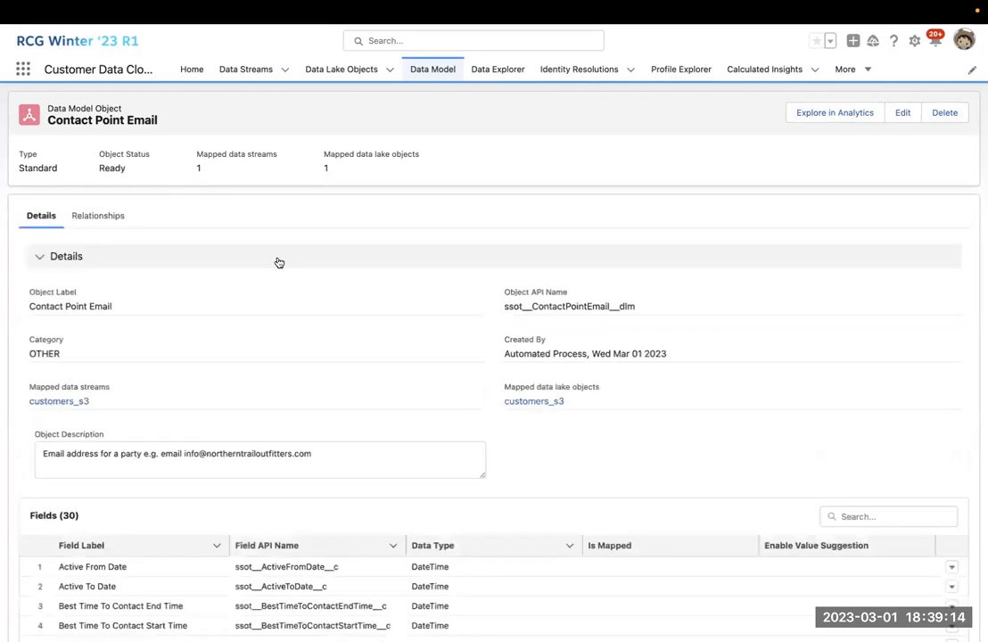
Scroll through Contact Point Email's fields, then view its Relationships and open the relationship editor.
scroll(196, 294, down, 5)
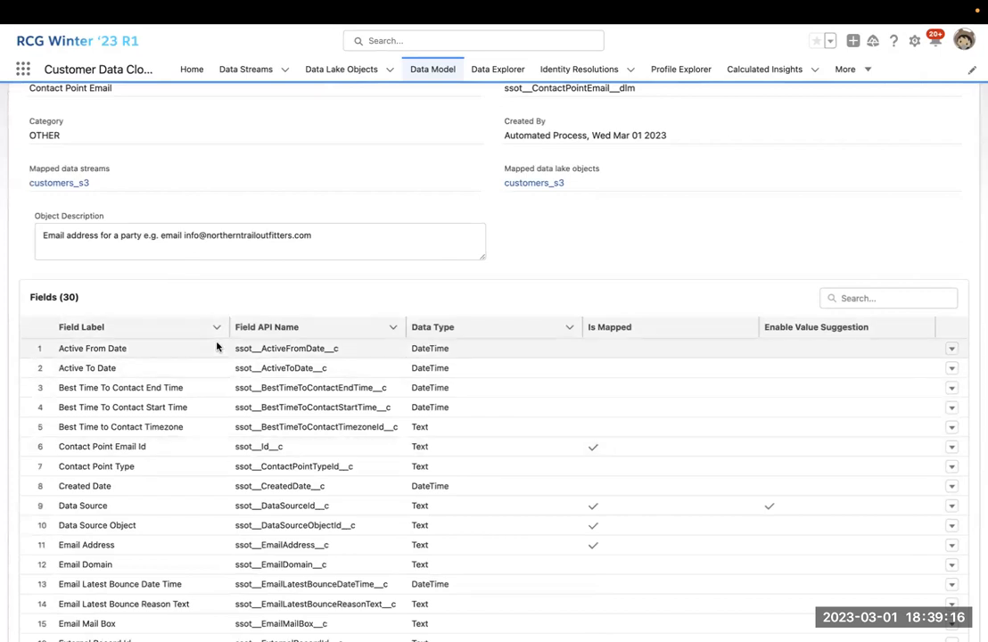
scroll(216, 347, down, 3)
scroll(216, 347, up, 8)
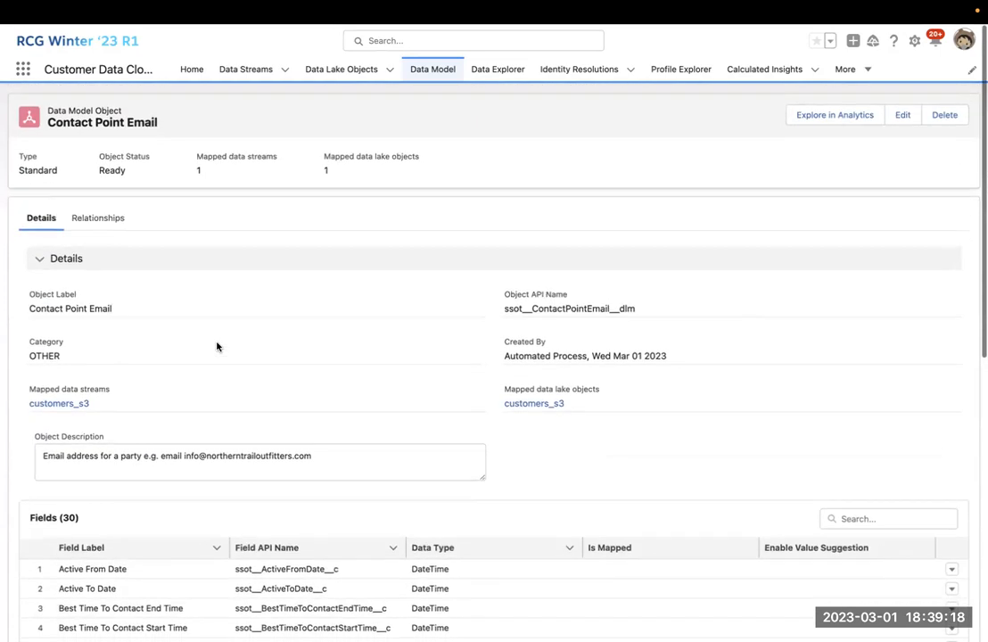
click(104, 216)
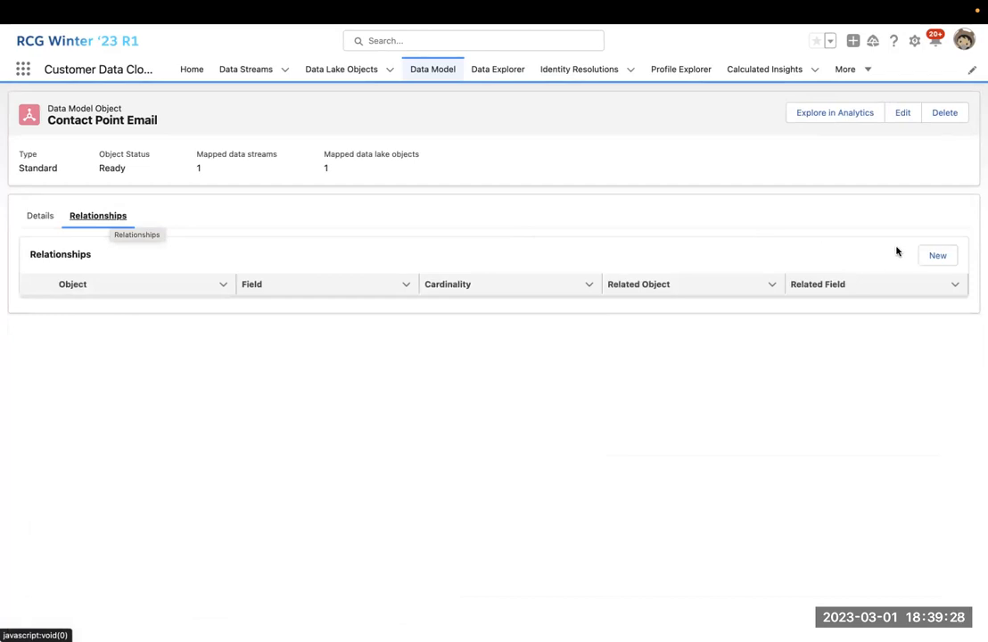
click(933, 258)
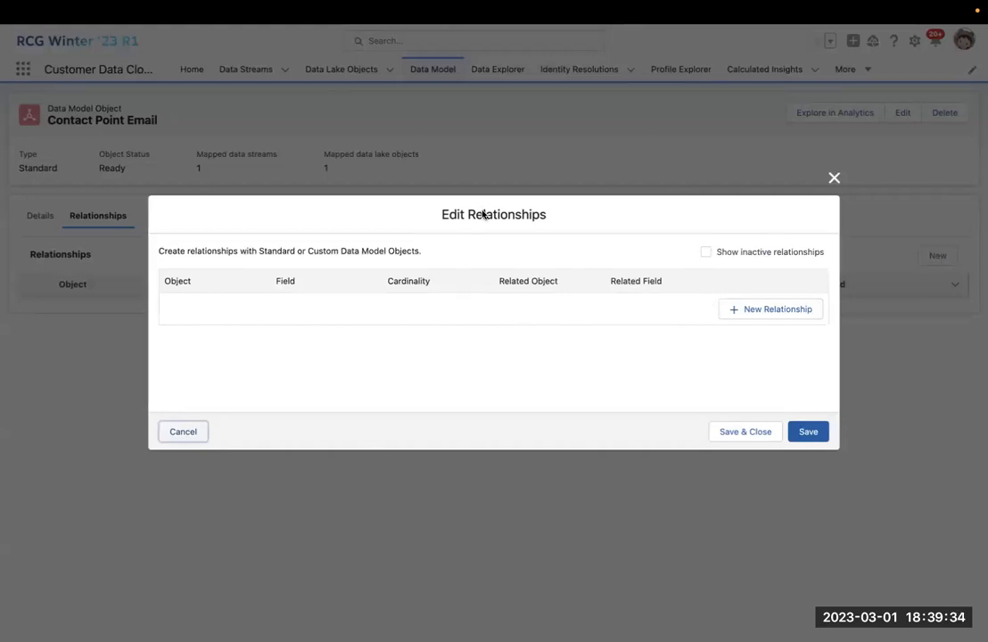
Draft a relationship on Contact Point Email Id with N:1 cardinality, then close the editor.
click(767, 312)
click(328, 310)
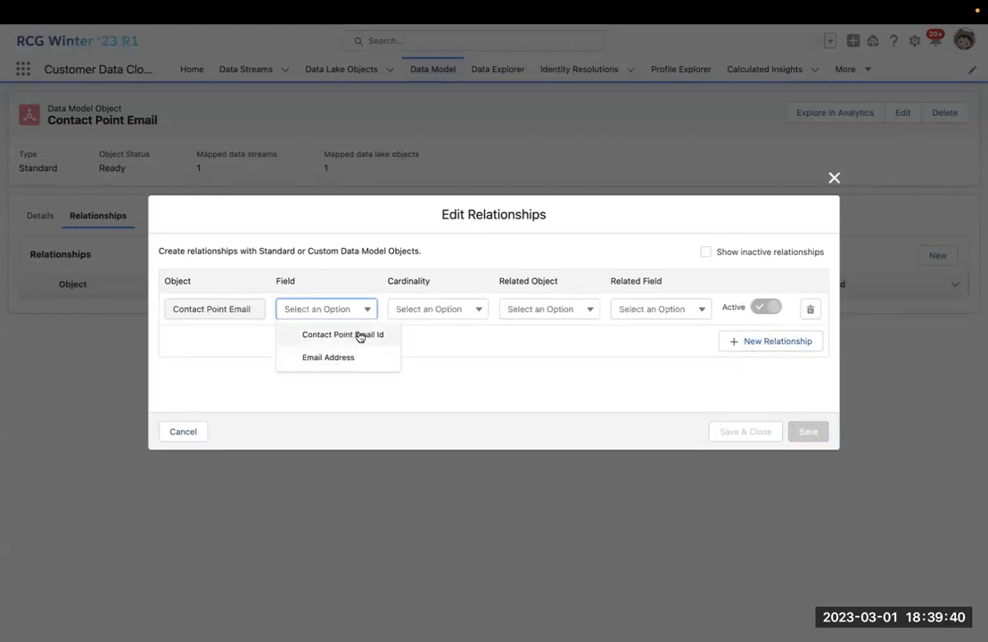
click(360, 337)
click(458, 310)
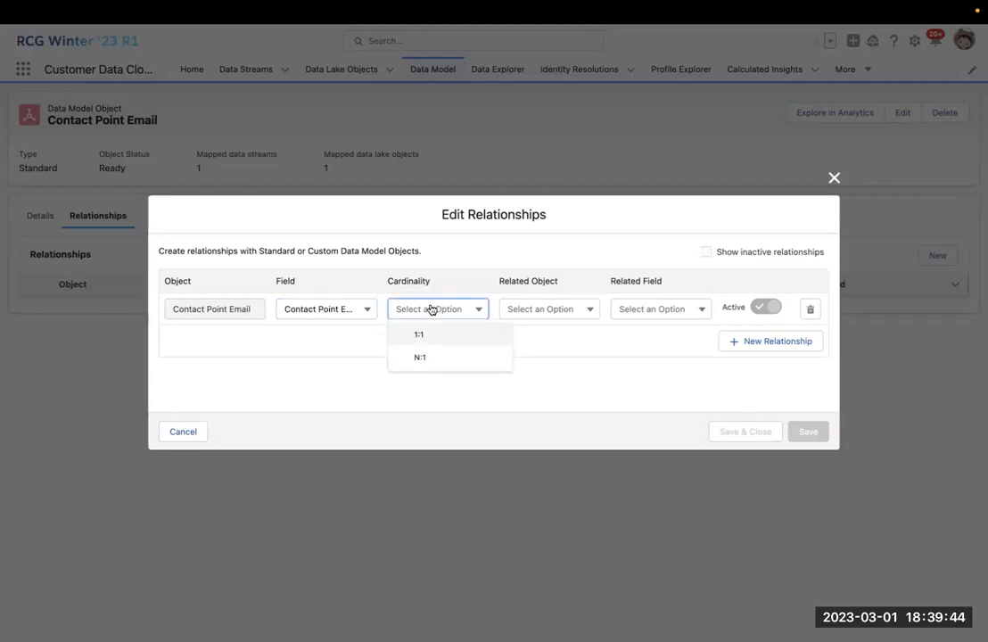
click(461, 336)
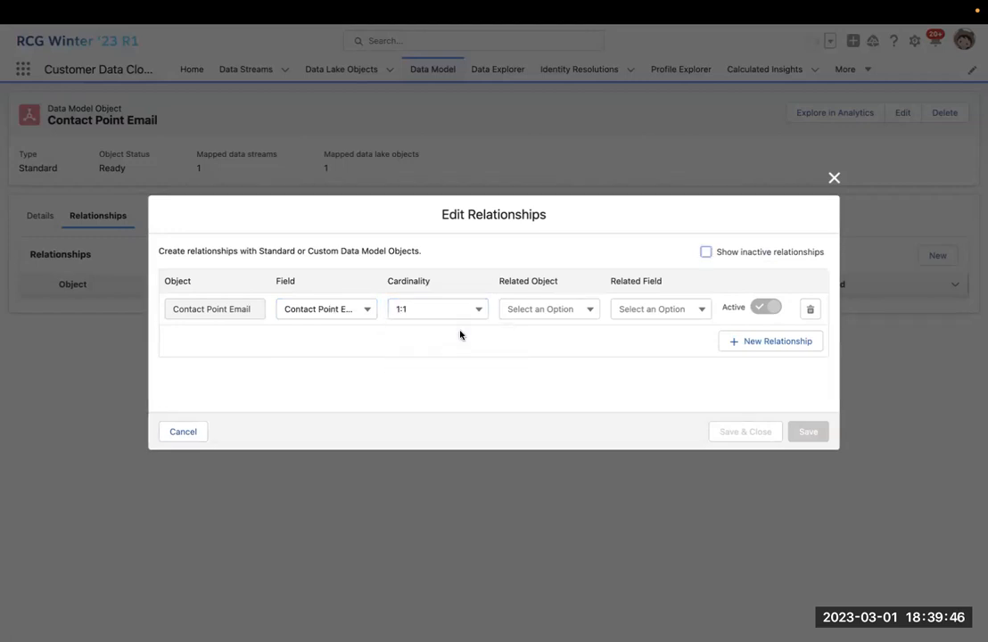
click(477, 310)
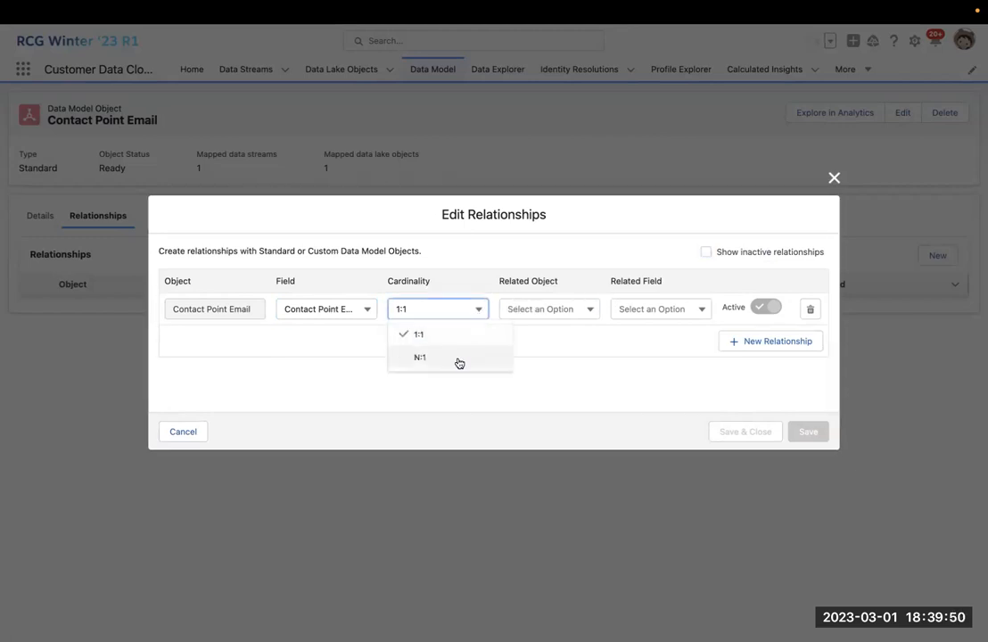
click(567, 309)
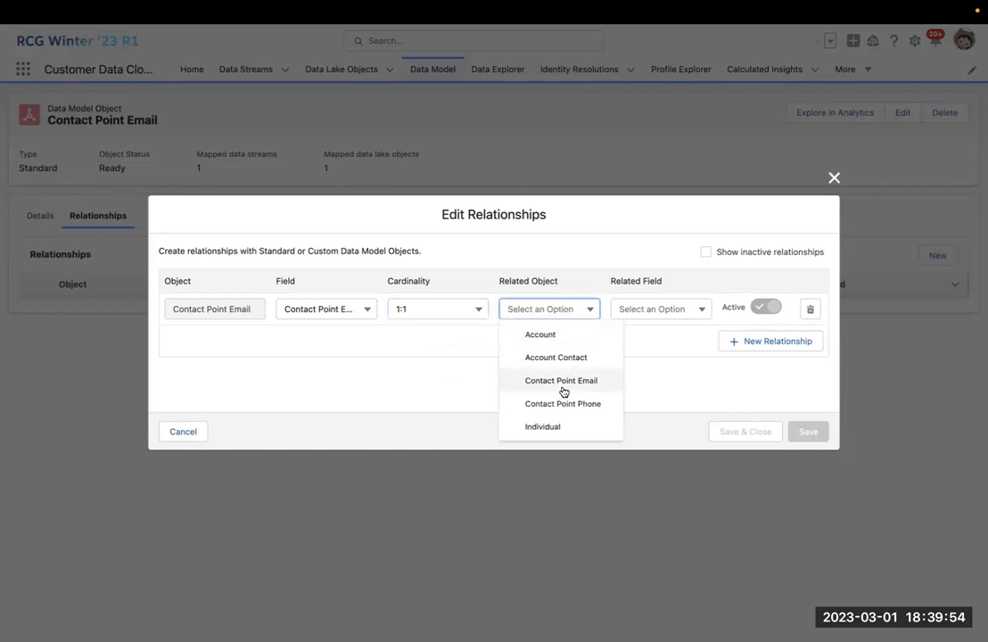
click(448, 339)
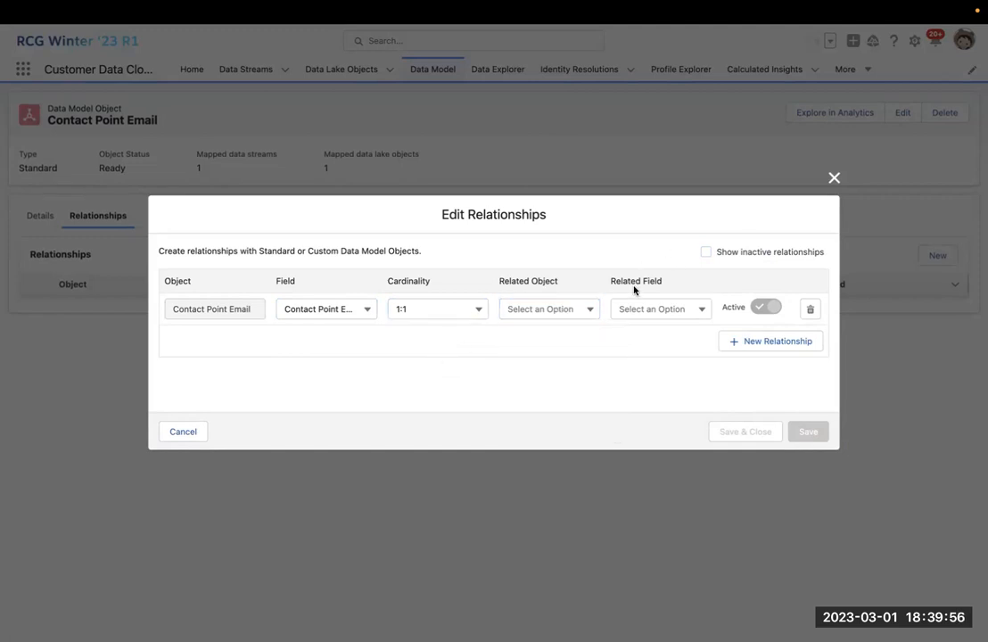
click(451, 313)
click(434, 358)
click(833, 178)
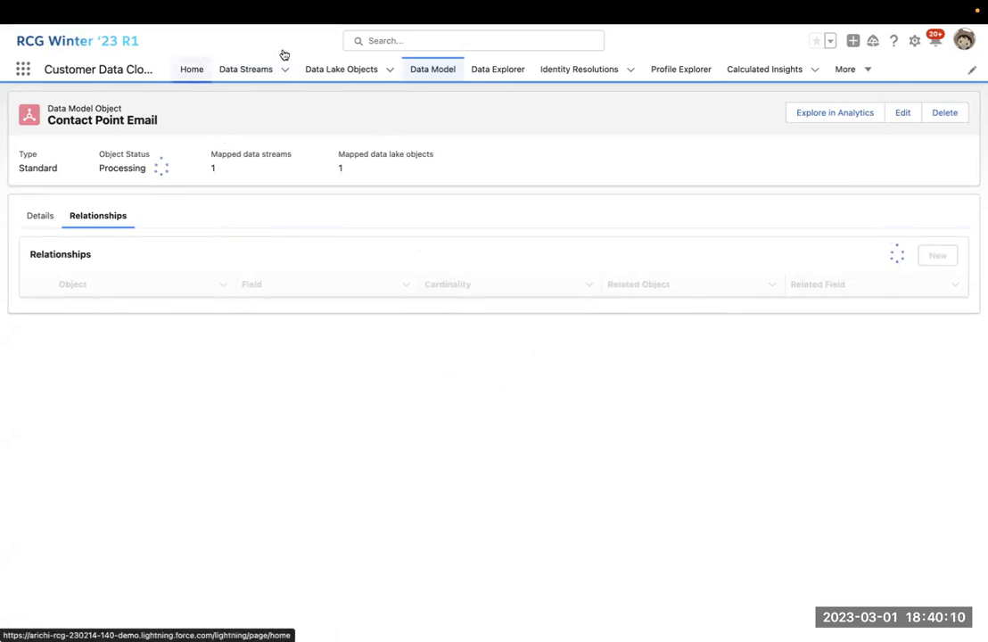
Return to Data Model, switch the list to All, and open the custom Email Open object.
click(444, 70)
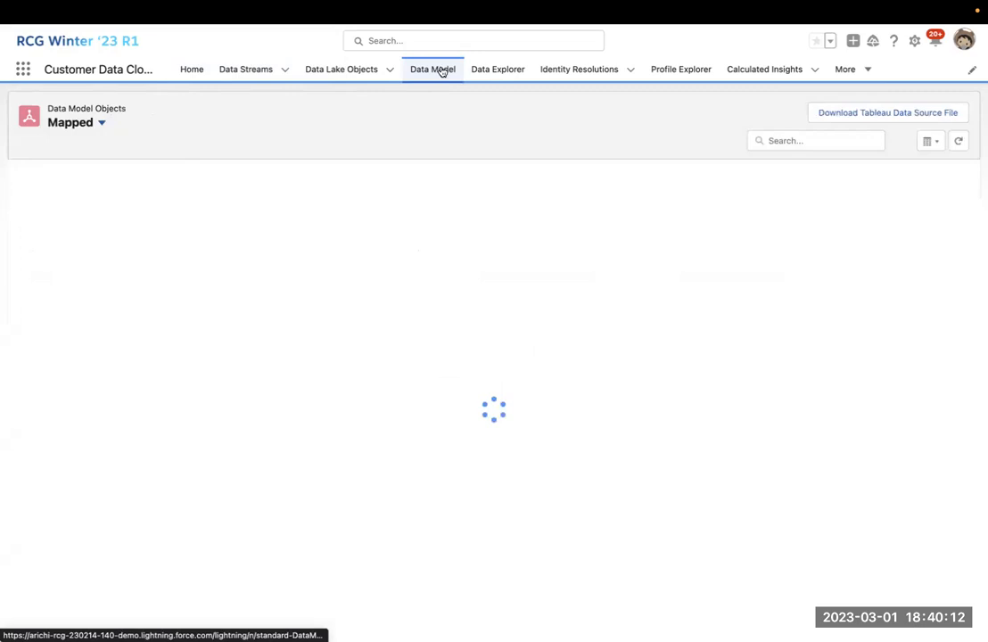
click(89, 123)
click(95, 165)
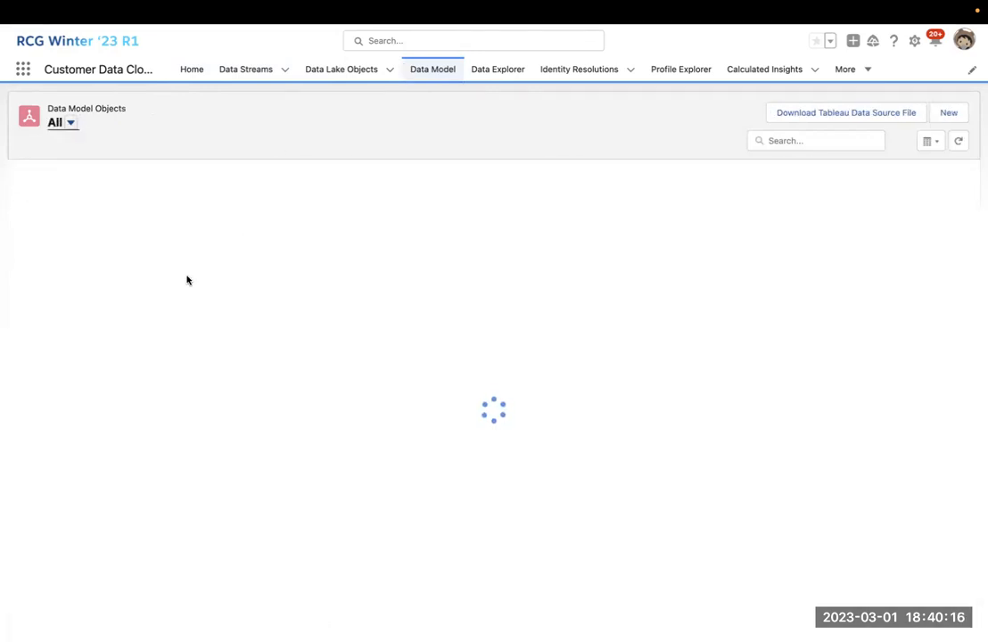
scroll(187, 280, down, 5)
scroll(187, 280, up, 2)
scroll(187, 280, down, 4)
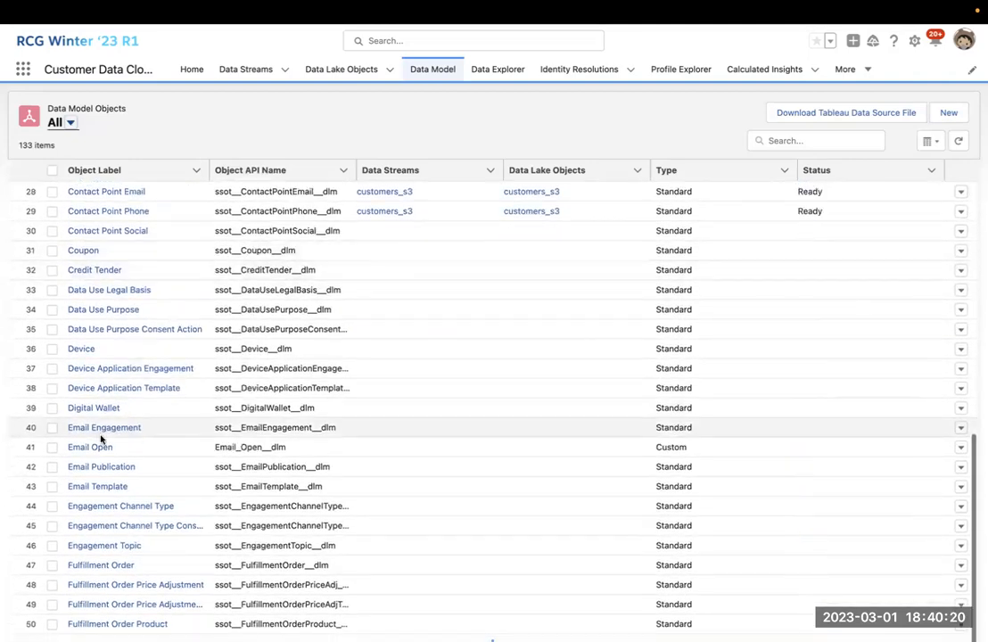
click(103, 447)
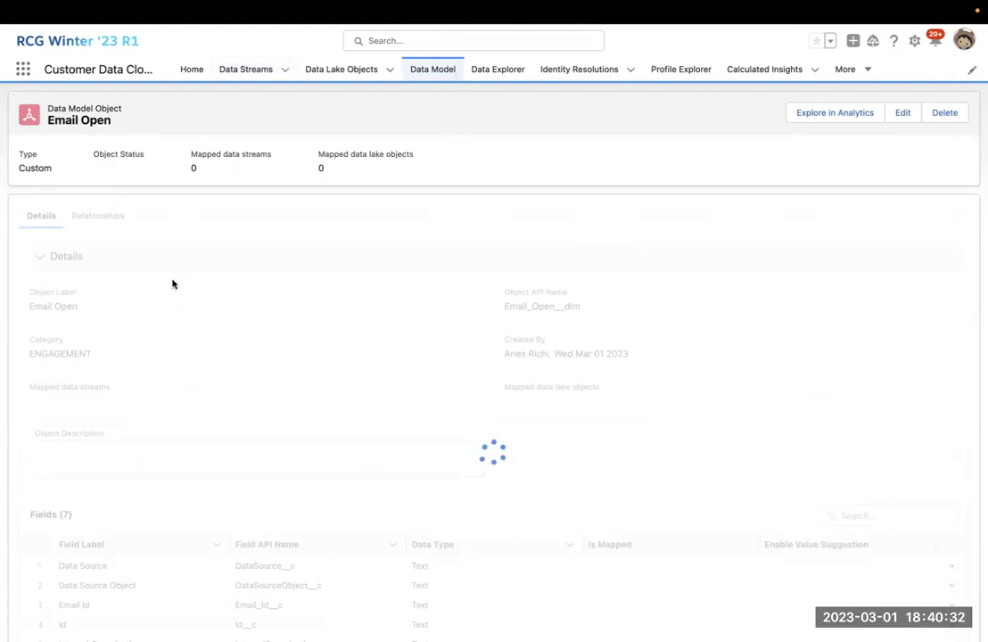
Check Email Open's relationships, save the editor empty, reopen and close it, then return to Data Model.
click(108, 220)
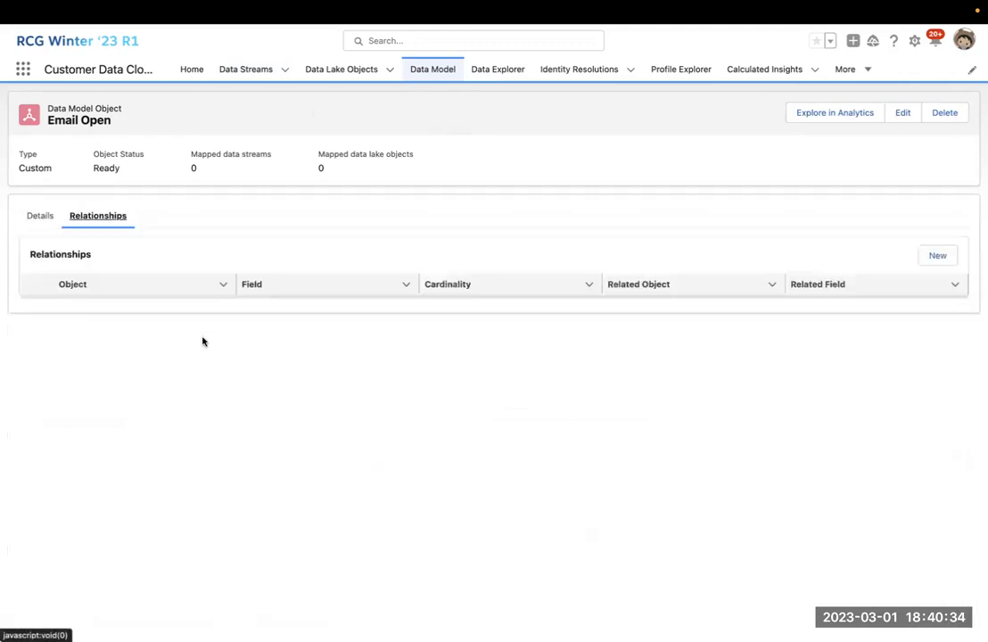
click(948, 256)
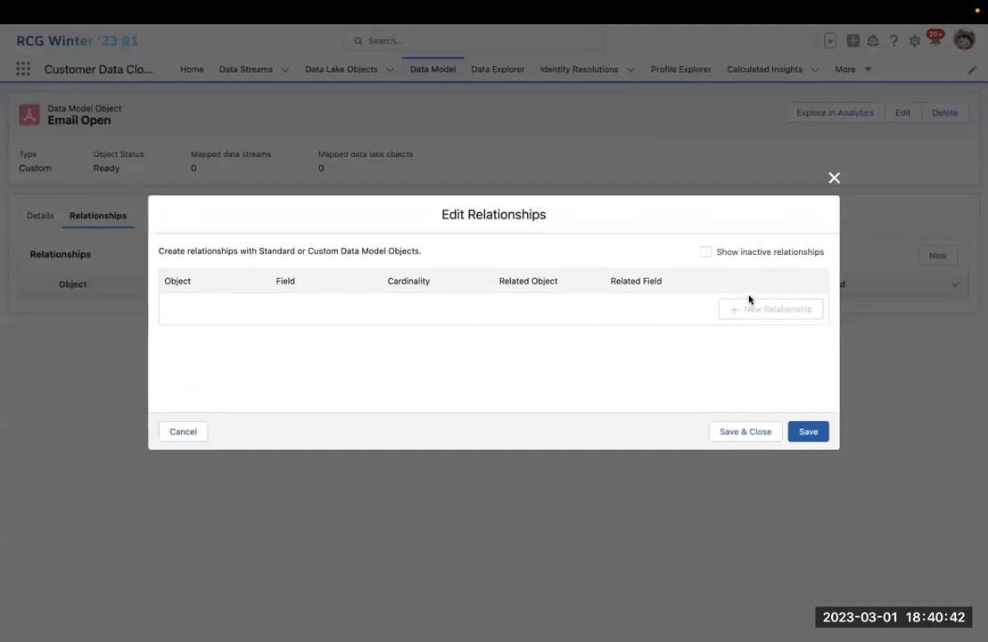
click(807, 432)
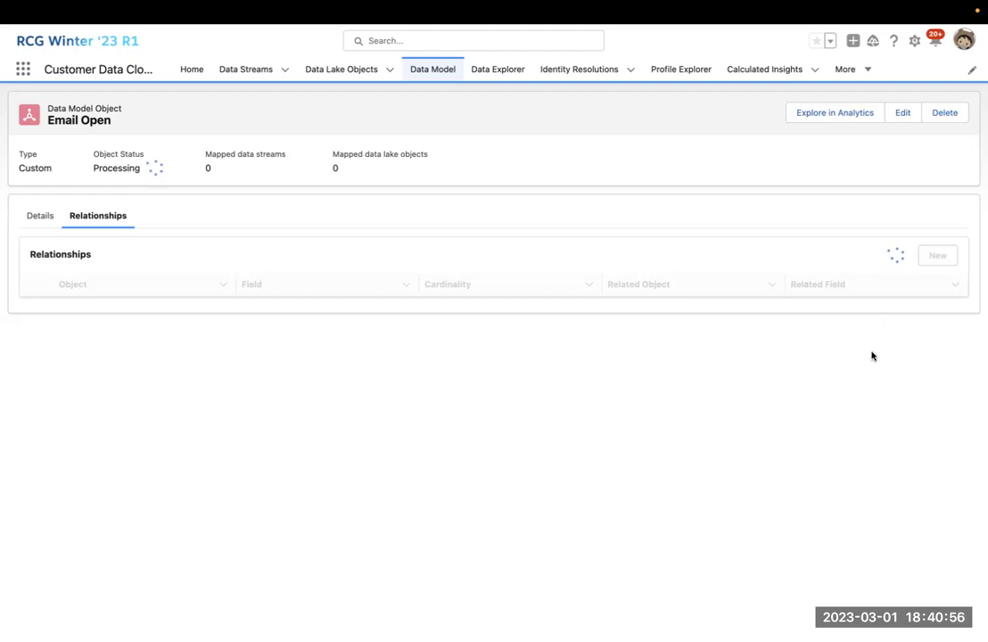
click(934, 256)
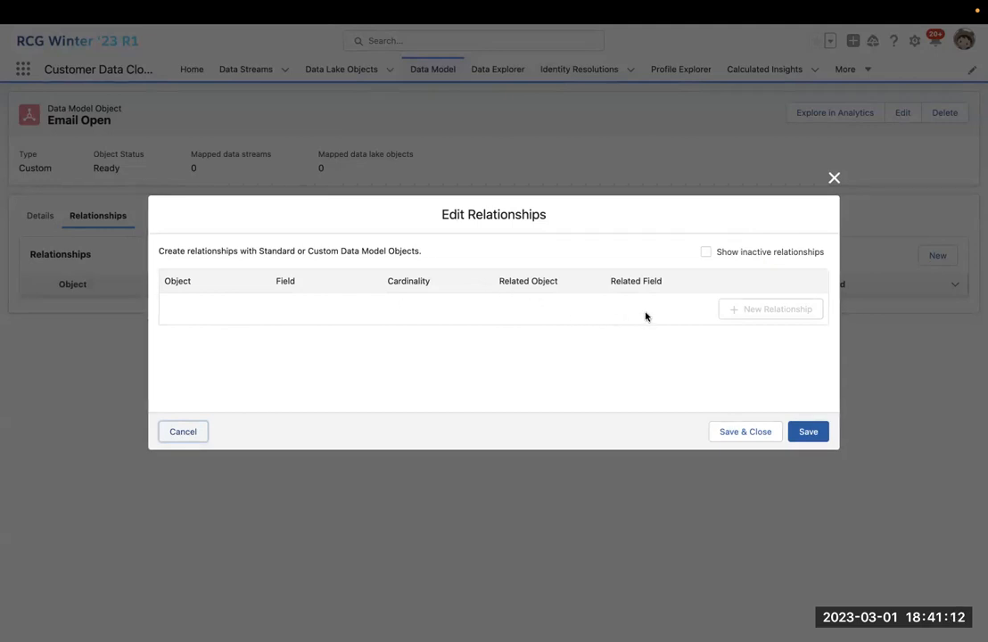
click(835, 177)
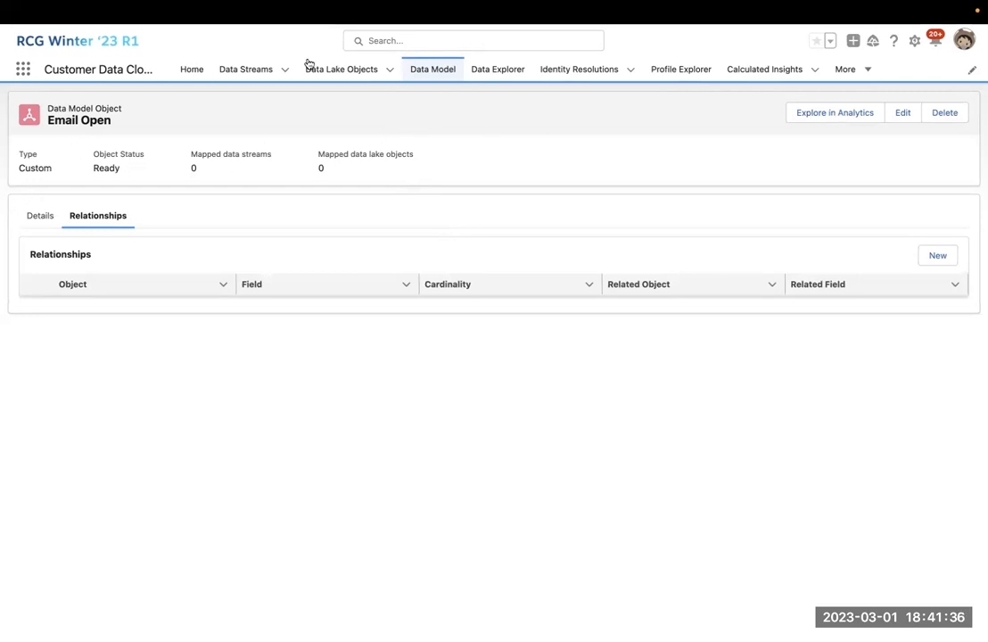
click(427, 67)
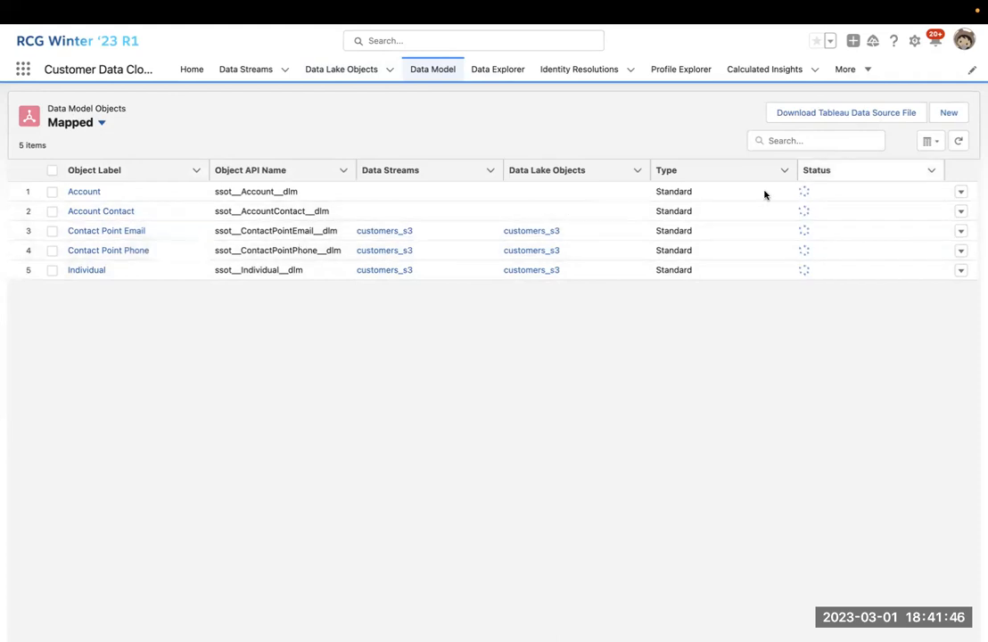
Switch the mapped data model objects view to Graph, then back to List.
click(929, 142)
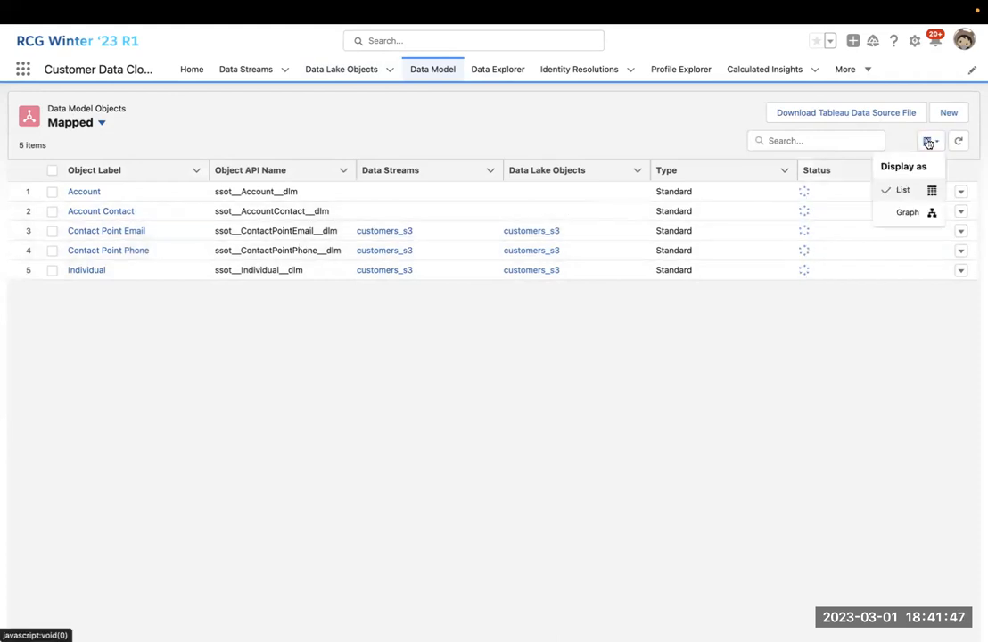
click(907, 212)
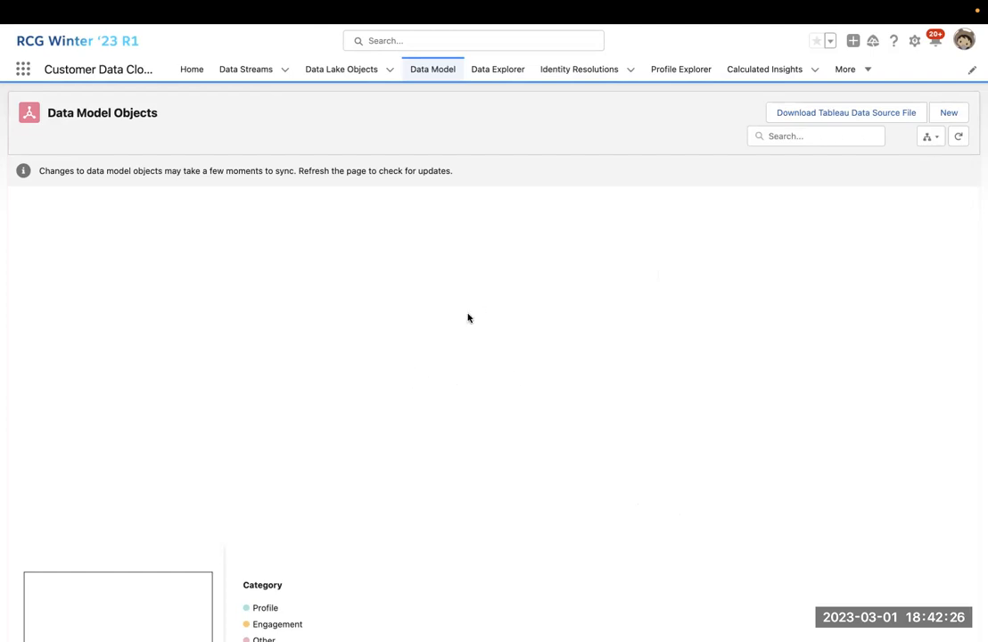
click(932, 138)
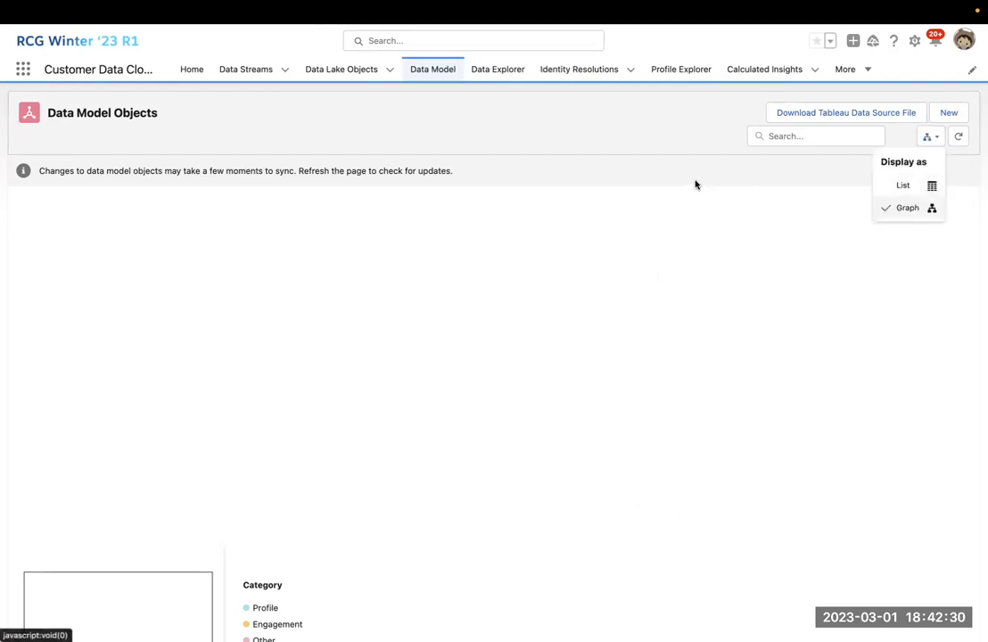
click(901, 186)
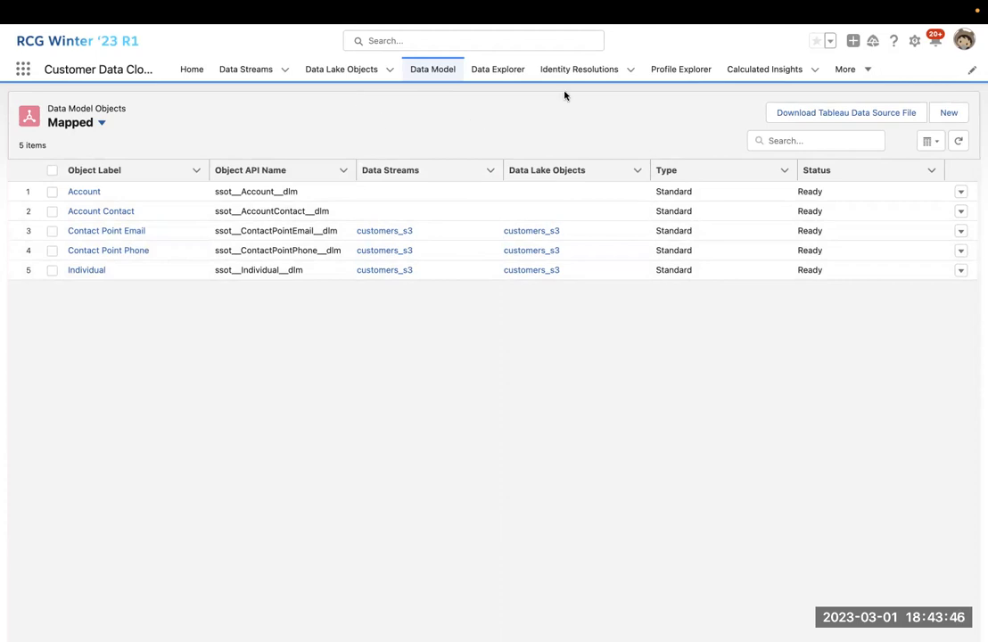
Check the Setup options, then log out from the user profile panel.
click(915, 41)
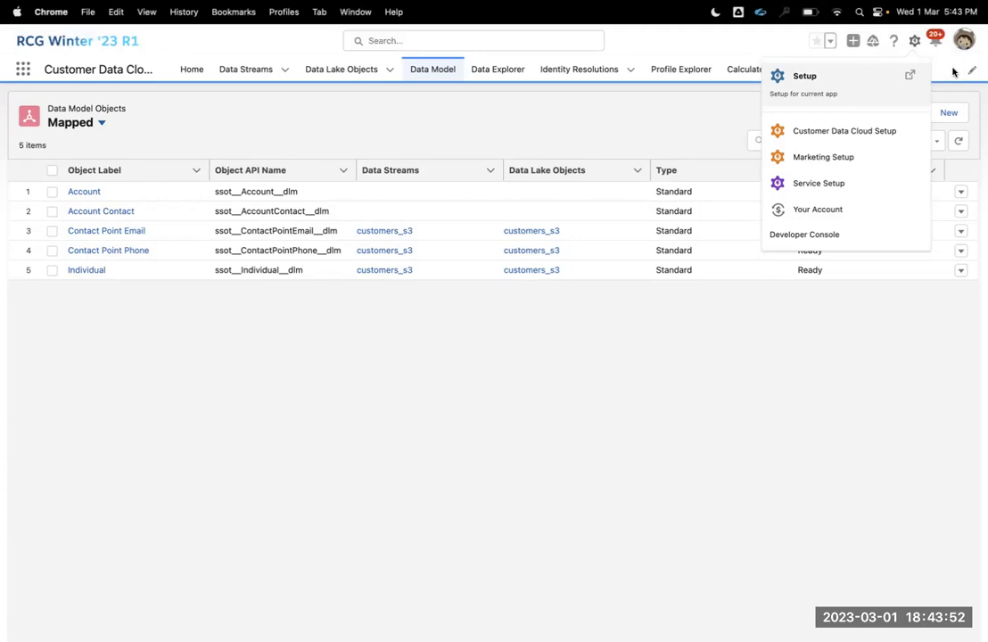
click(964, 40)
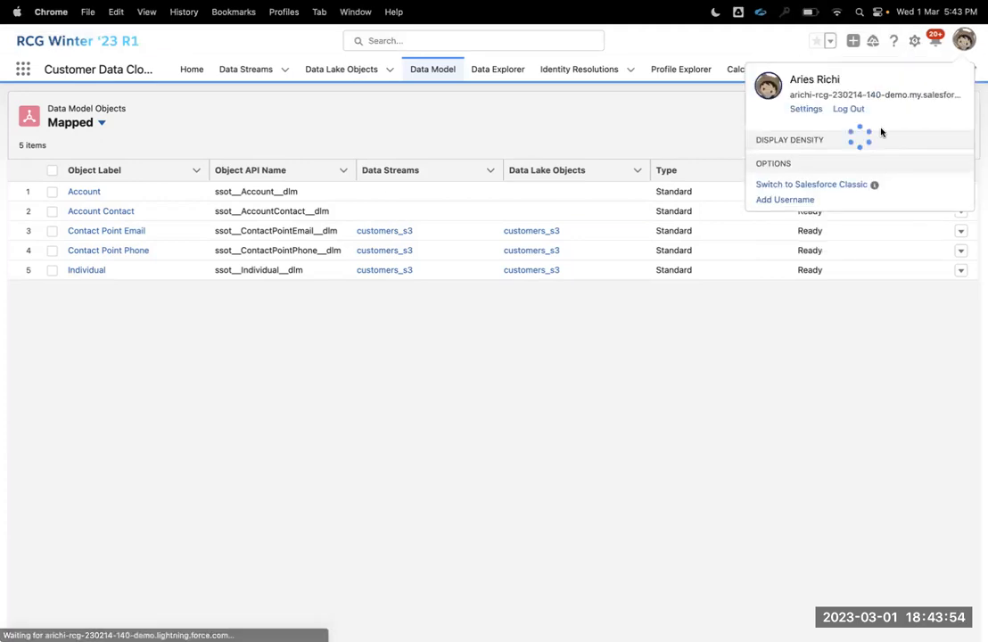
click(848, 108)
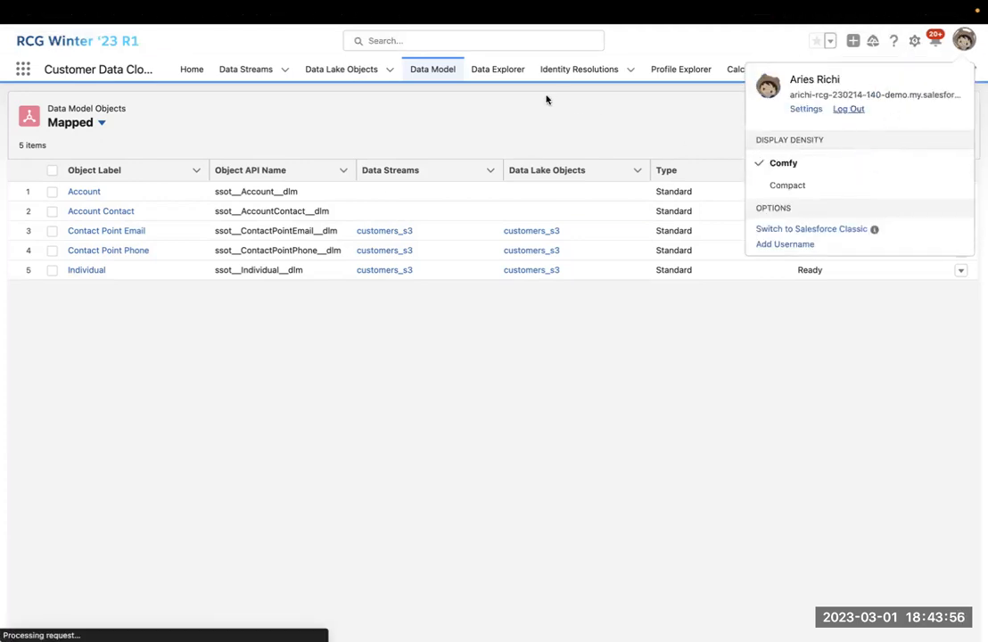
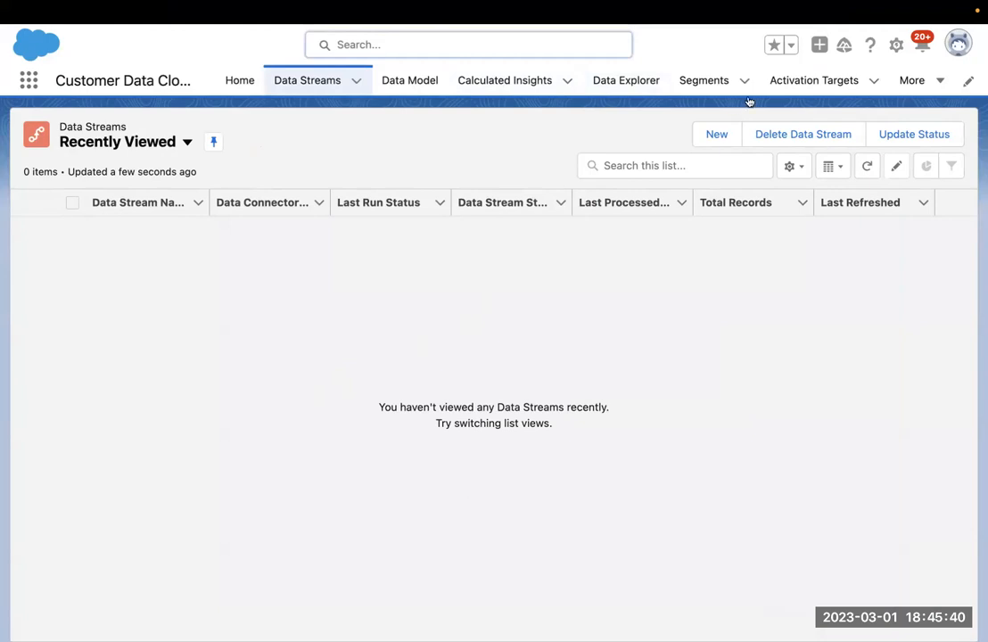
Open Customer Data Cloud Setup, confirm Interaction Studio's Engage connection shows ERROR, then return to Data Streams.
click(897, 45)
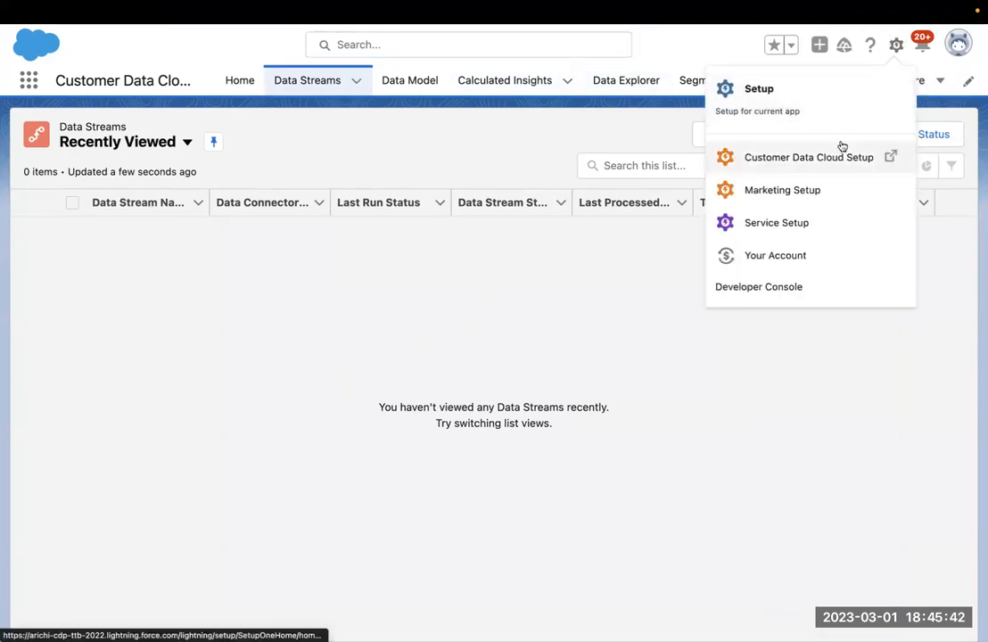
click(826, 161)
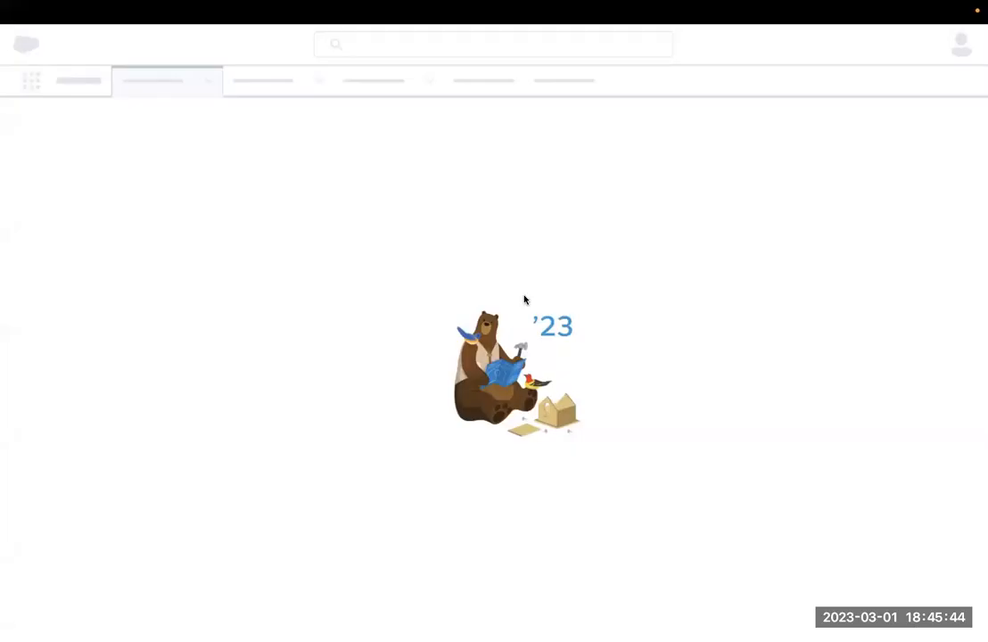
key(super+minus)
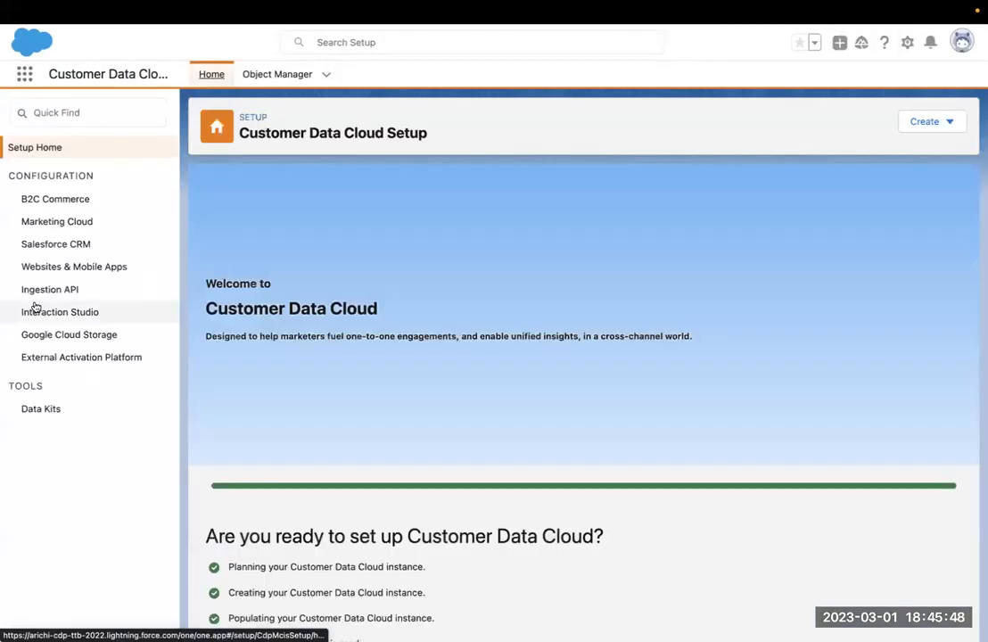
click(65, 311)
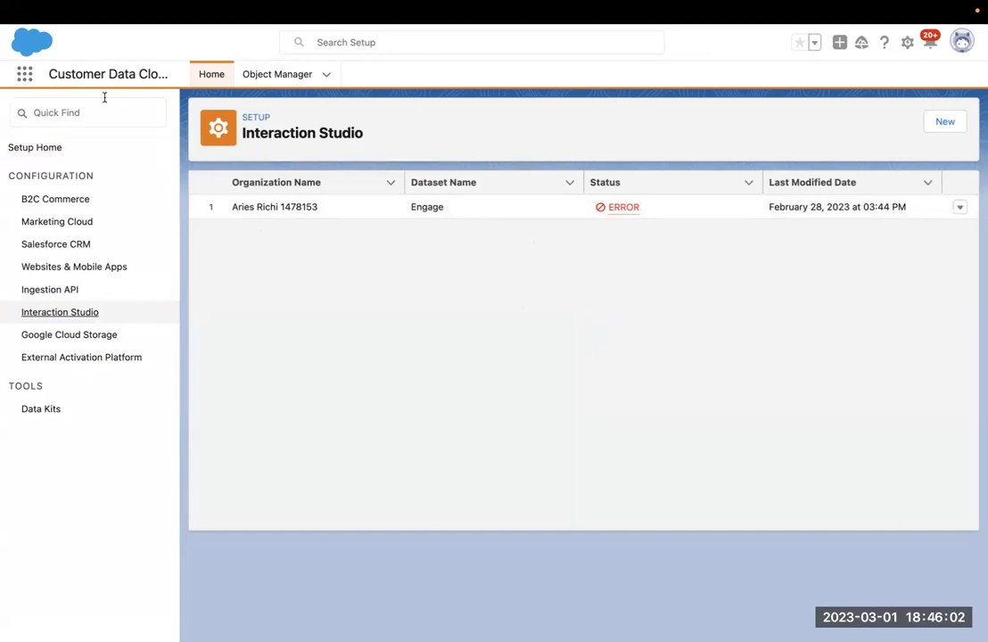
key(super+w)
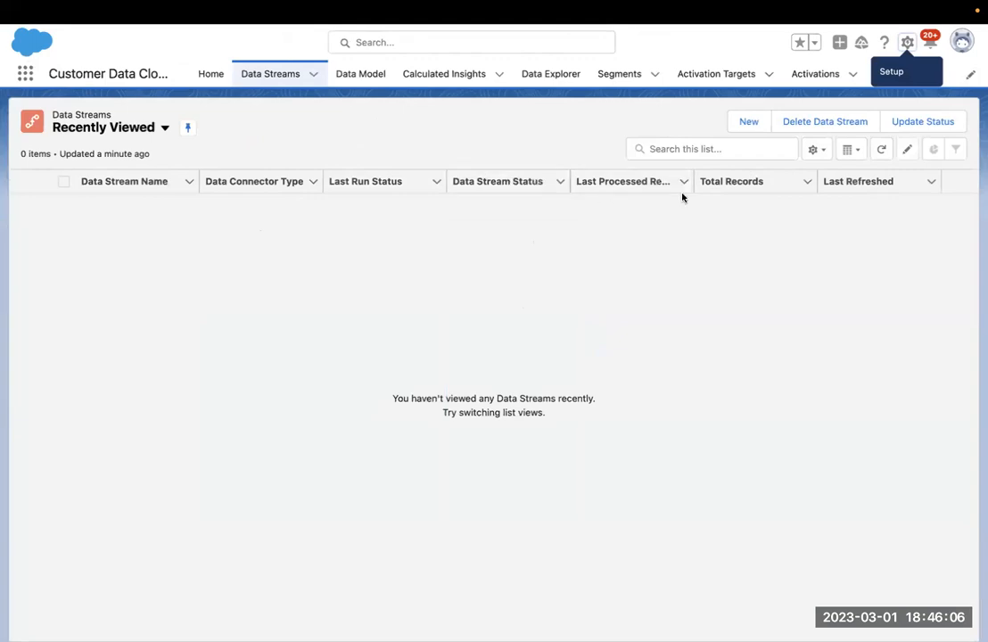
Create a new data stream from the Interaction Studio source and list its available datasets.
click(740, 129)
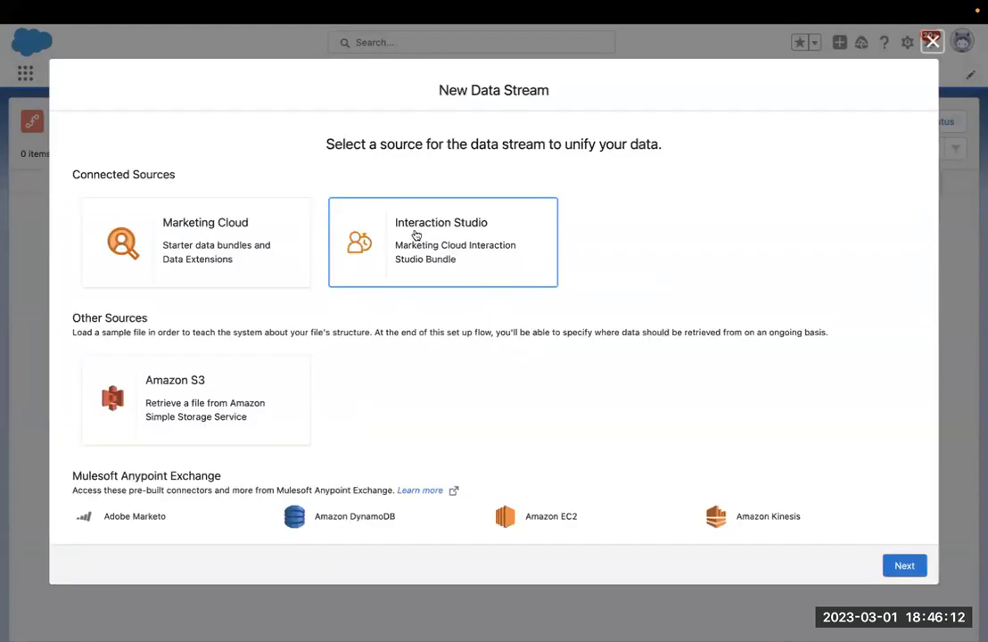
click(416, 236)
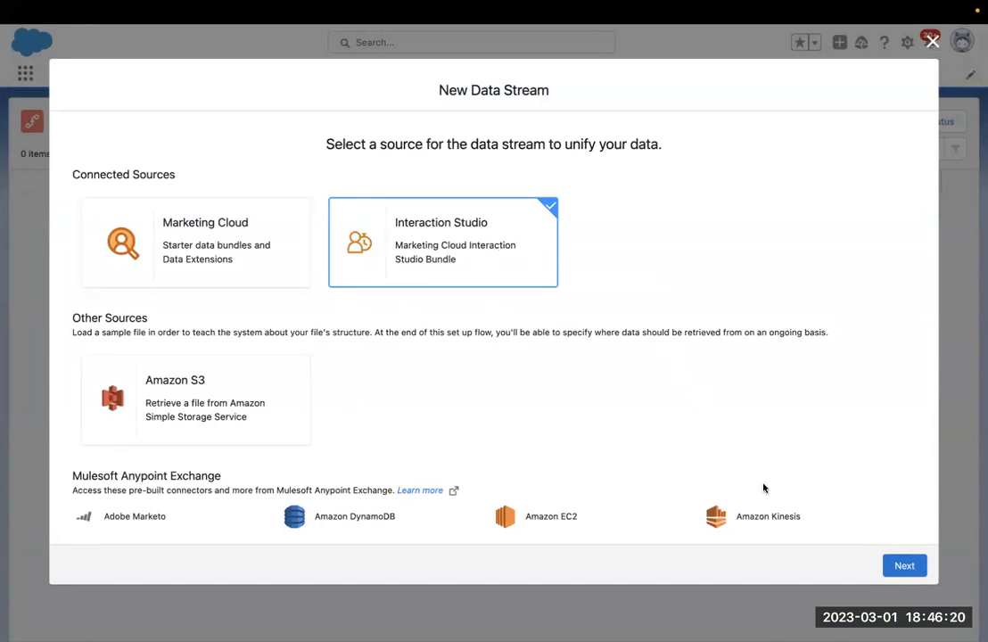
click(902, 564)
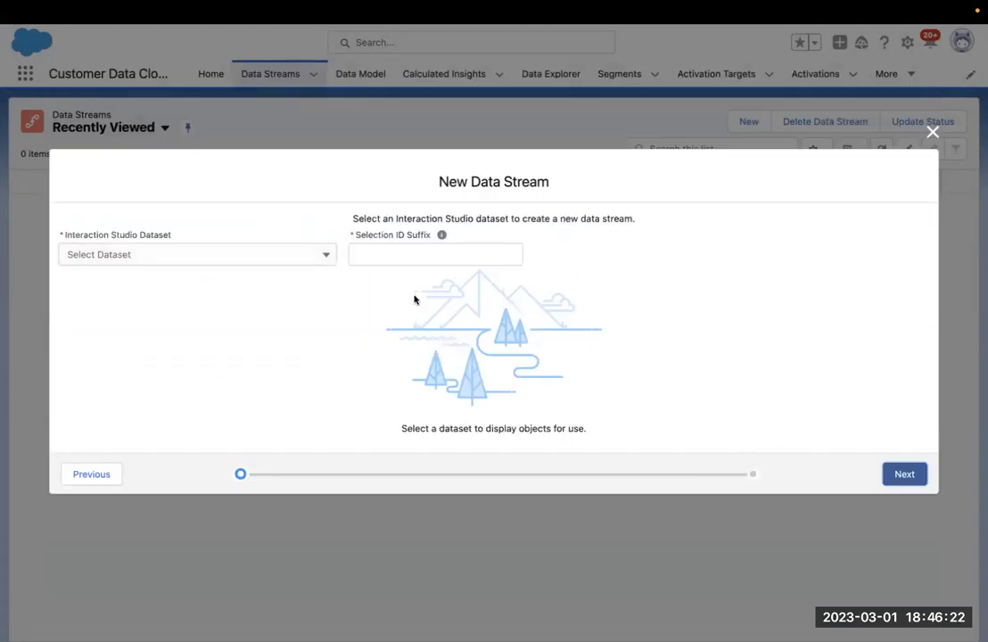
click(245, 256)
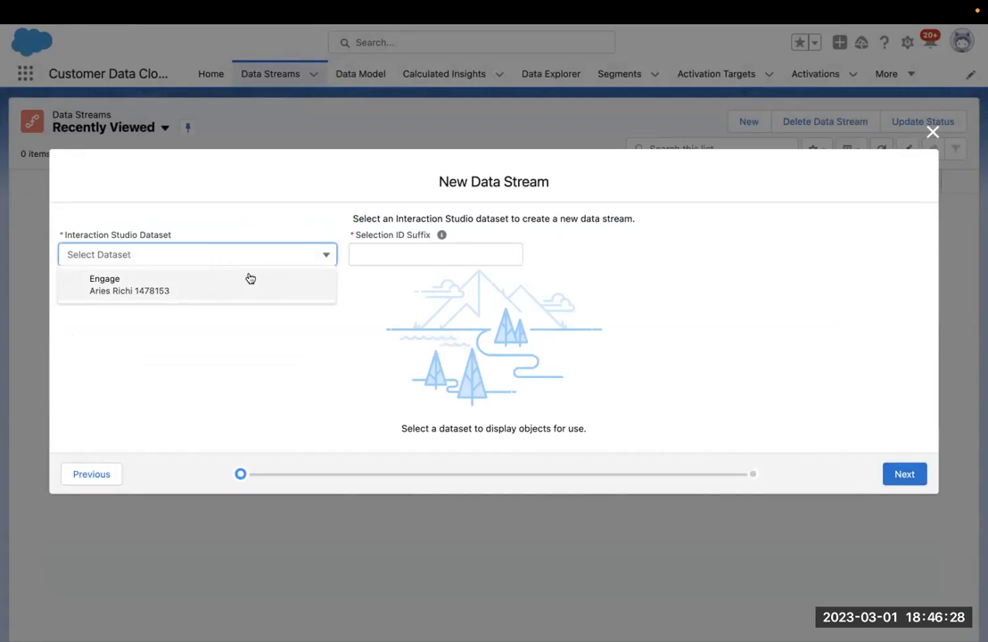
Choose the Engage dataset with selection ID suffix 'demo' and view the users object's 10 fields.
click(252, 280)
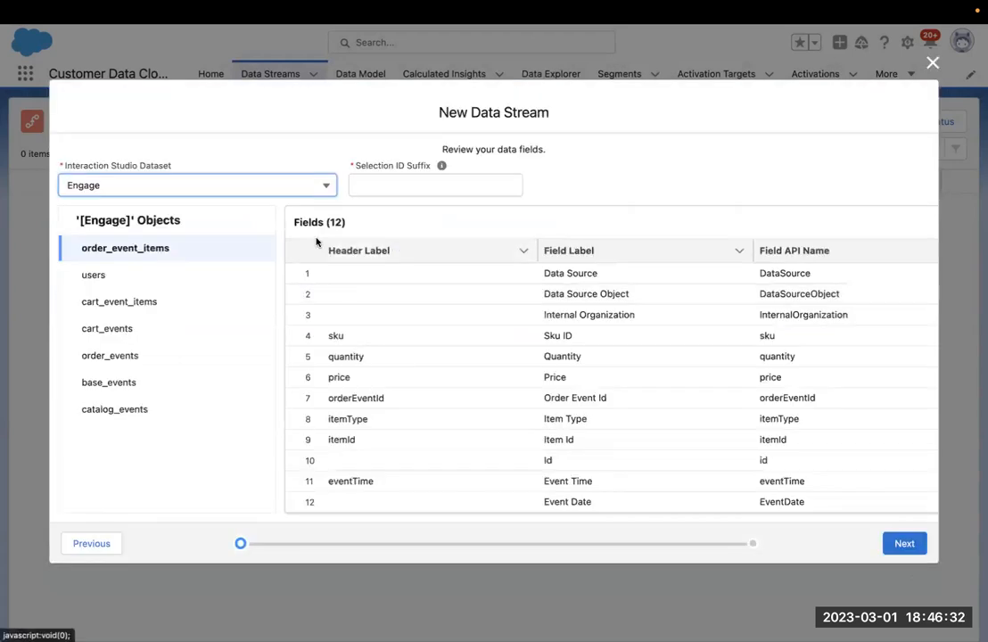
click(404, 184)
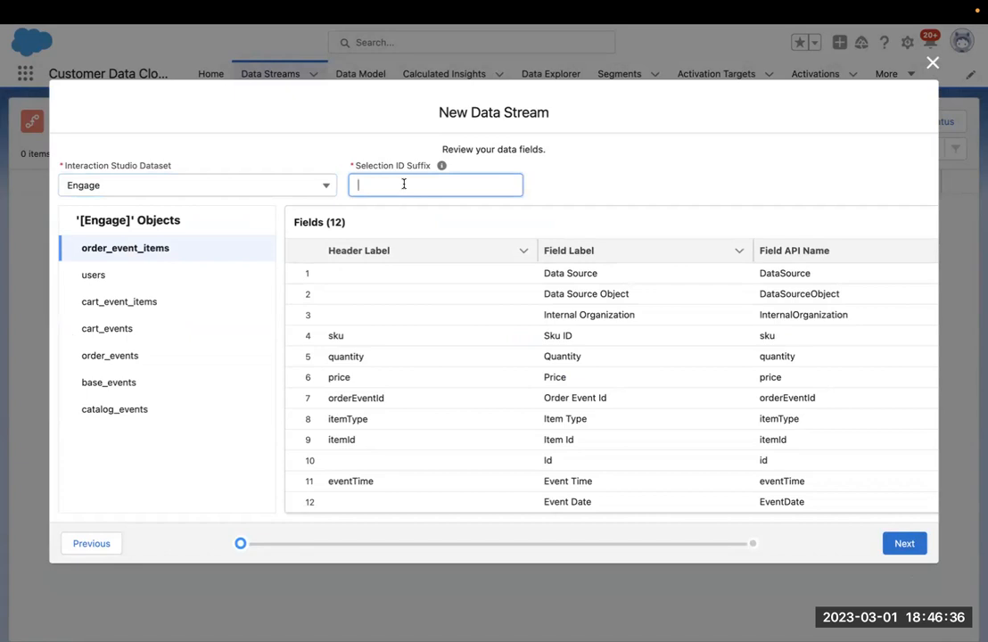
text(demo)
click(174, 276)
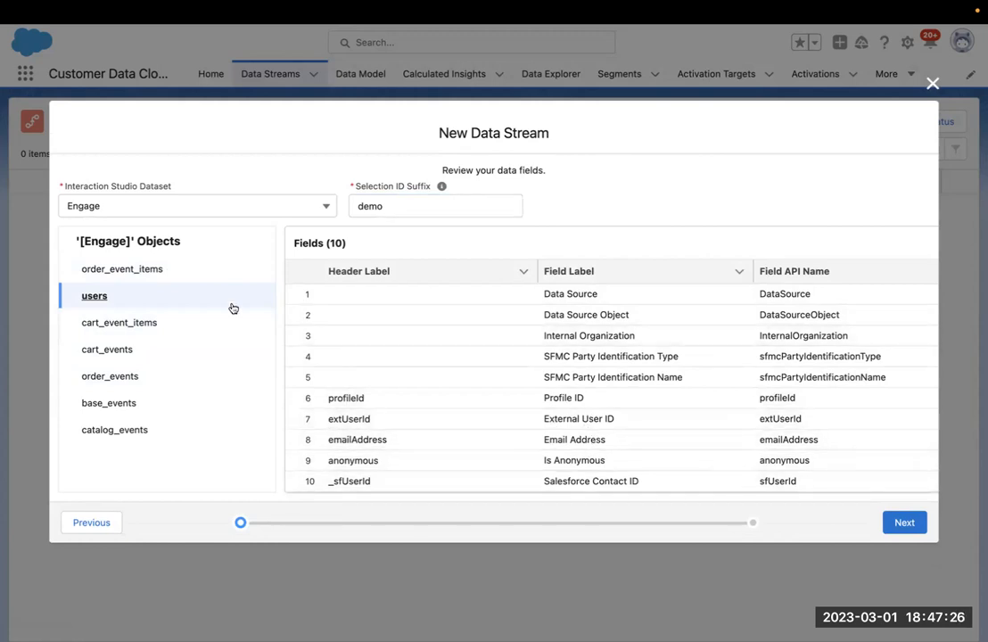
Review the fields of the cart_event_items, cart_events and order_events objects.
click(143, 324)
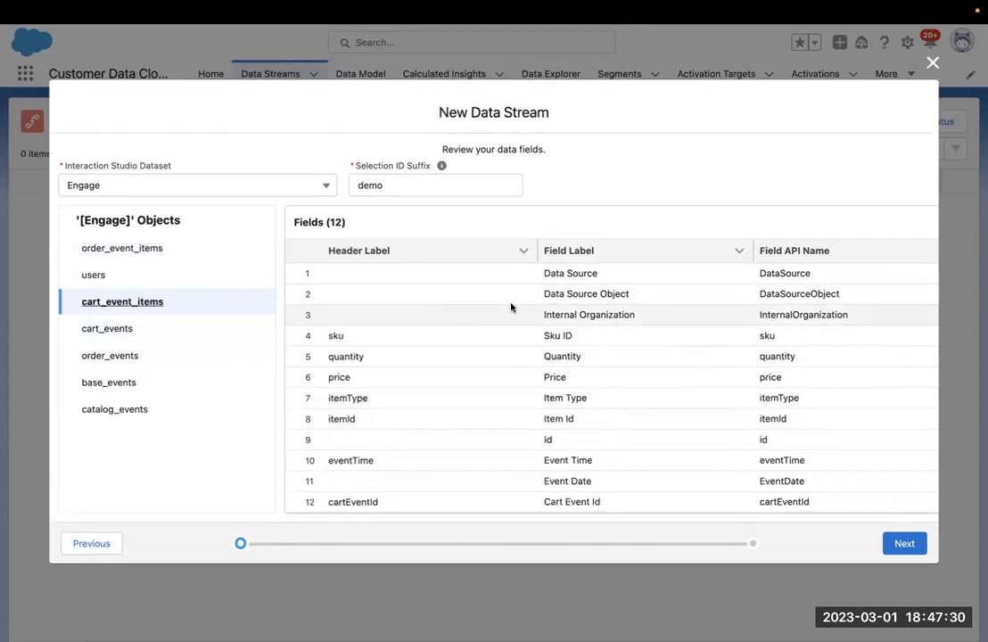
click(136, 328)
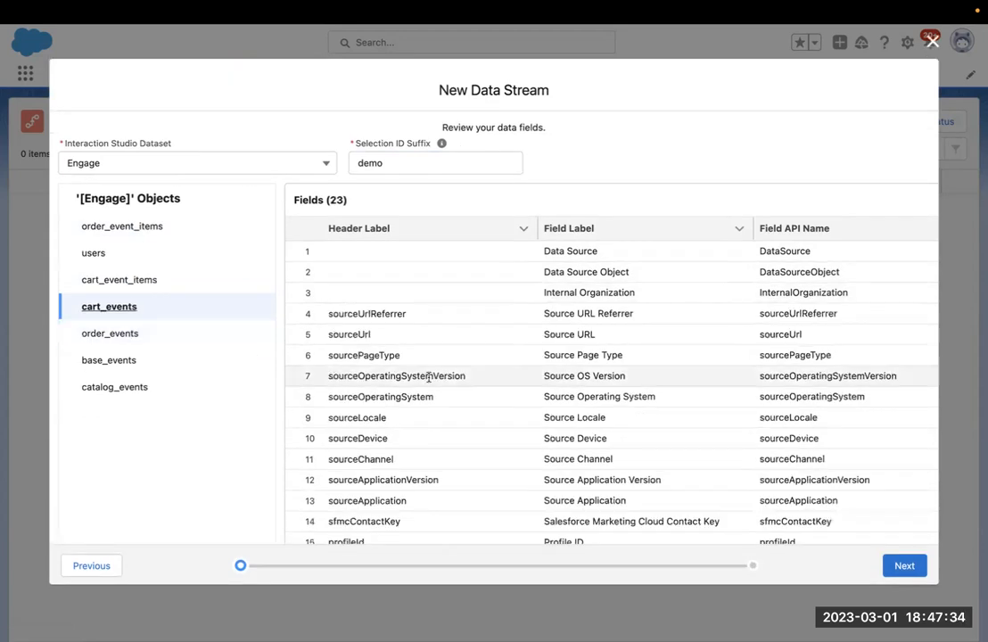
scroll(428, 377, down, 3)
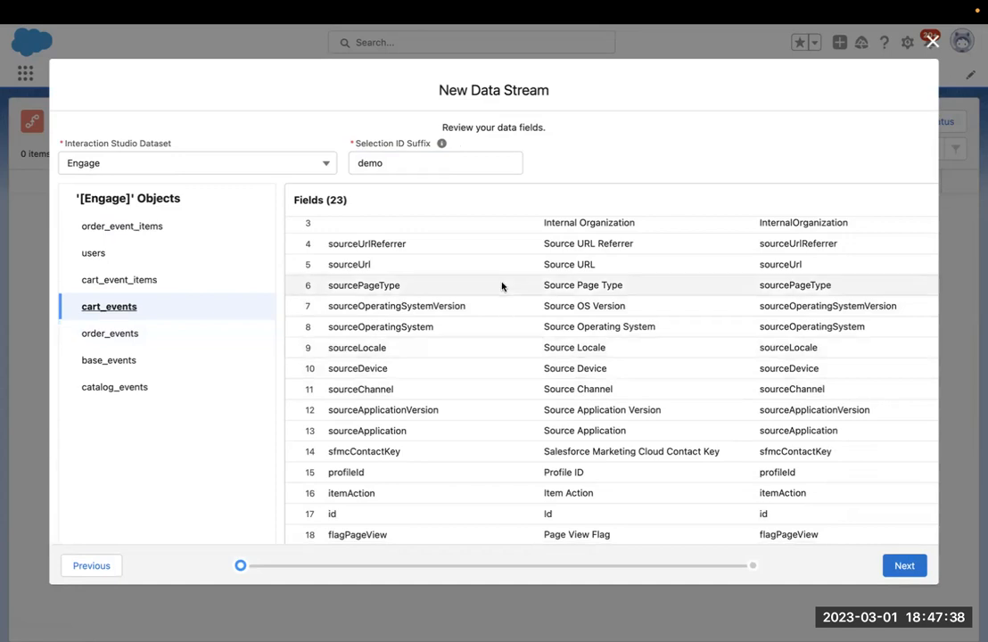
scroll(502, 286, up, 3)
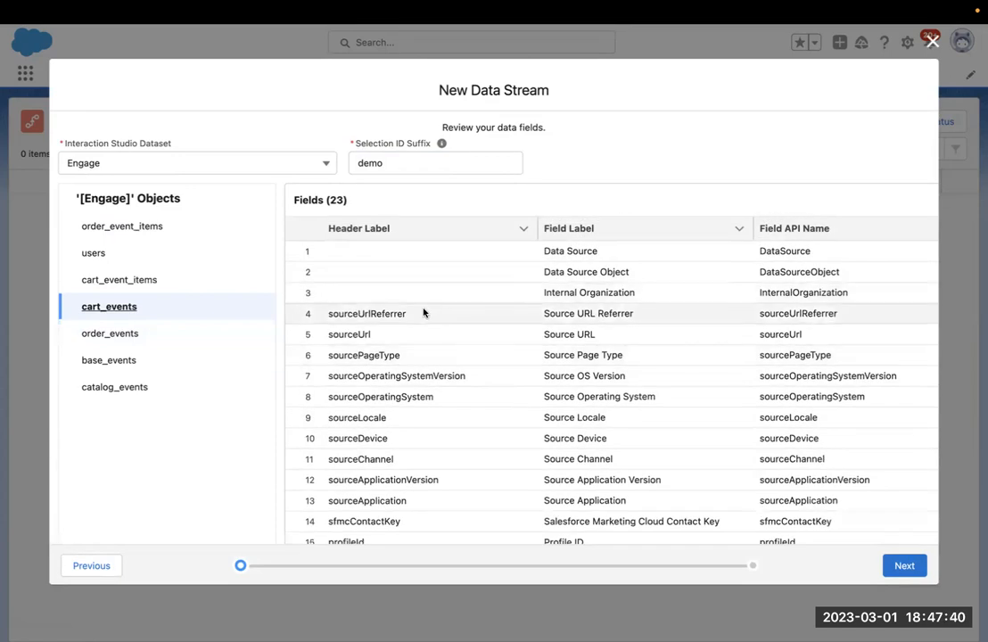
click(128, 333)
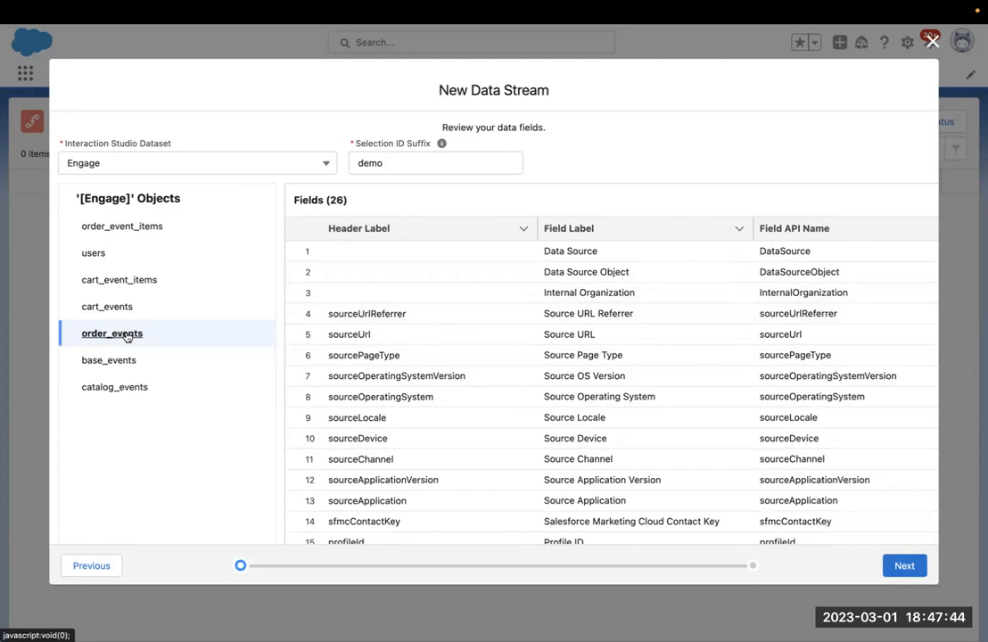
scroll(434, 346, down, 1)
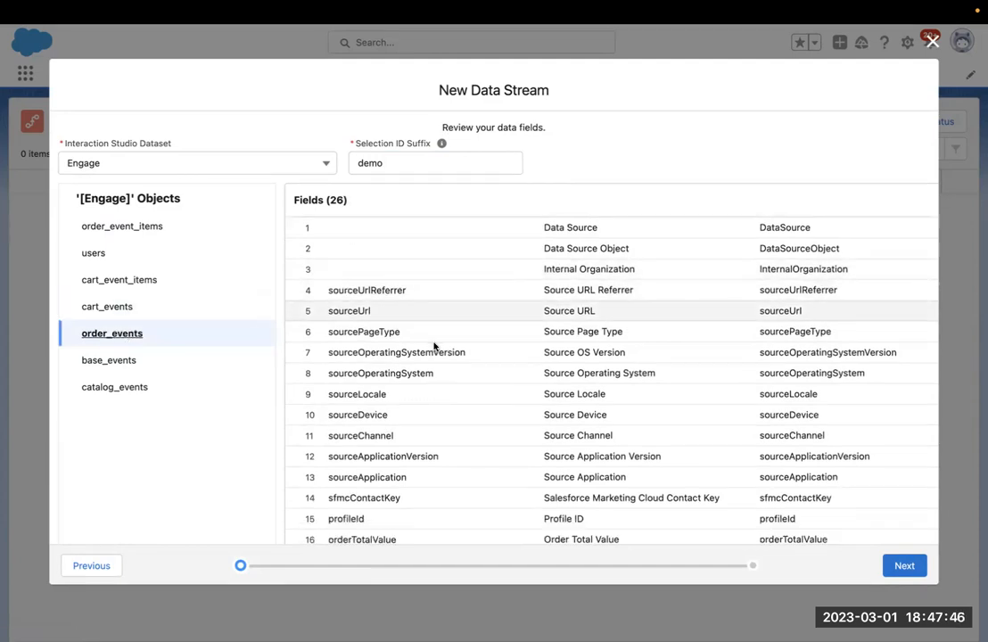
scroll(434, 346, down, 2)
scroll(434, 345, up, 1)
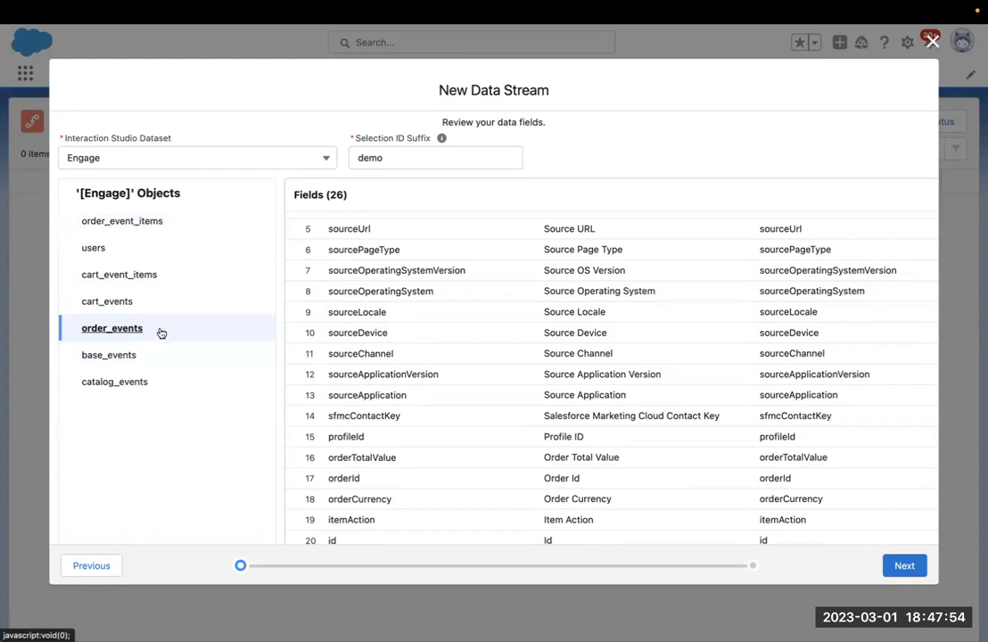
Review catalog_events and base_events fields, then advance to the seven _demo streams summary.
click(153, 383)
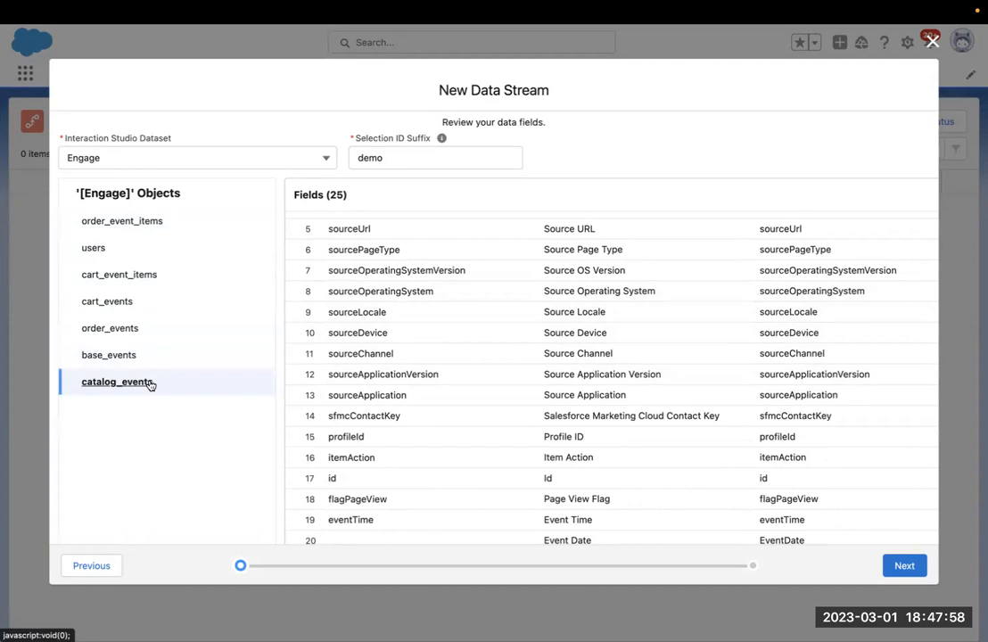
scroll(449, 314, down, 1)
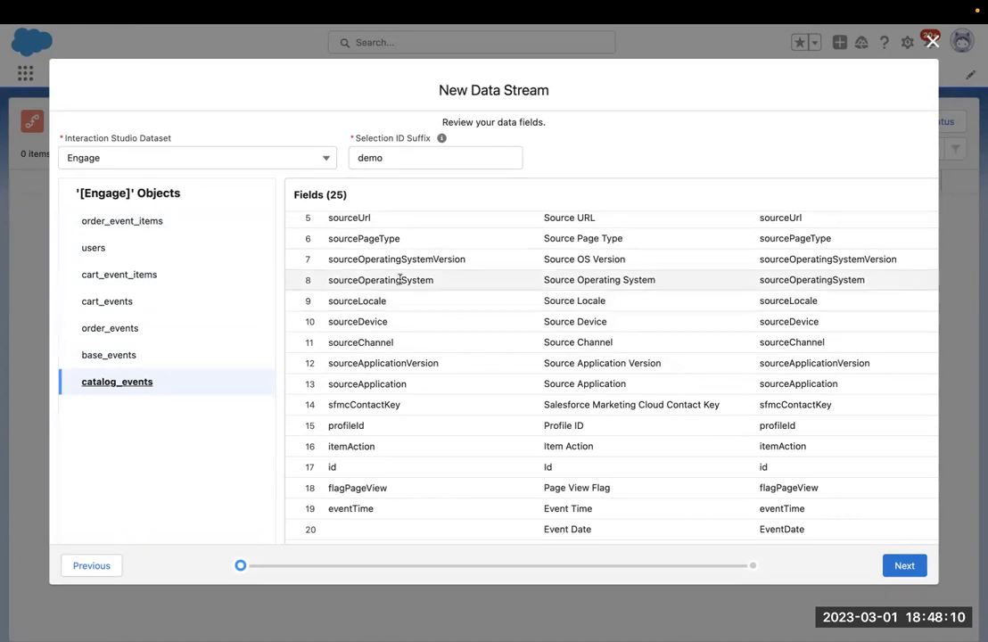
scroll(399, 243, up, 3)
scroll(400, 243, down, 3)
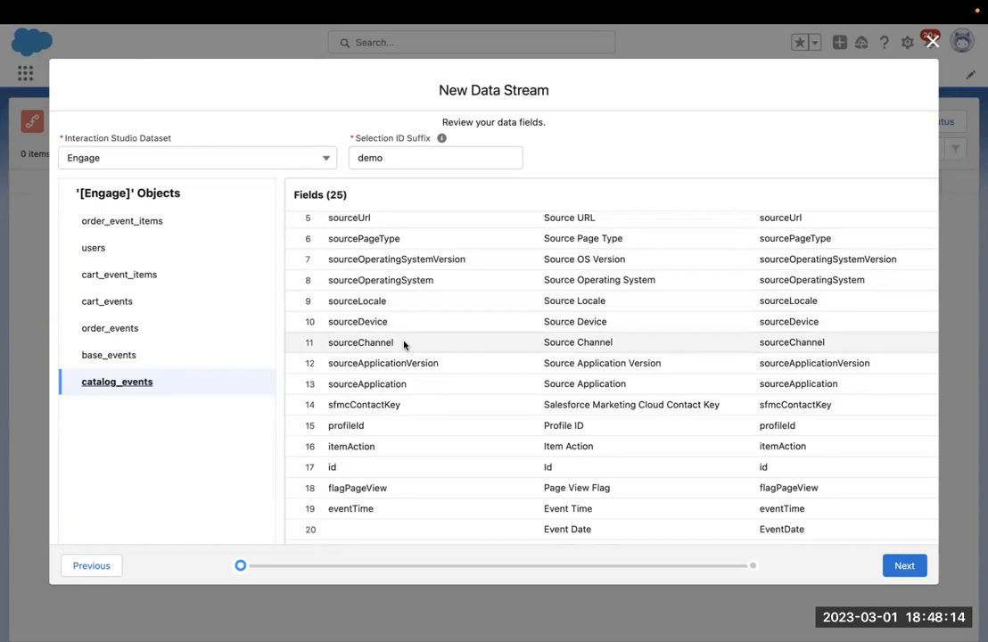
click(135, 360)
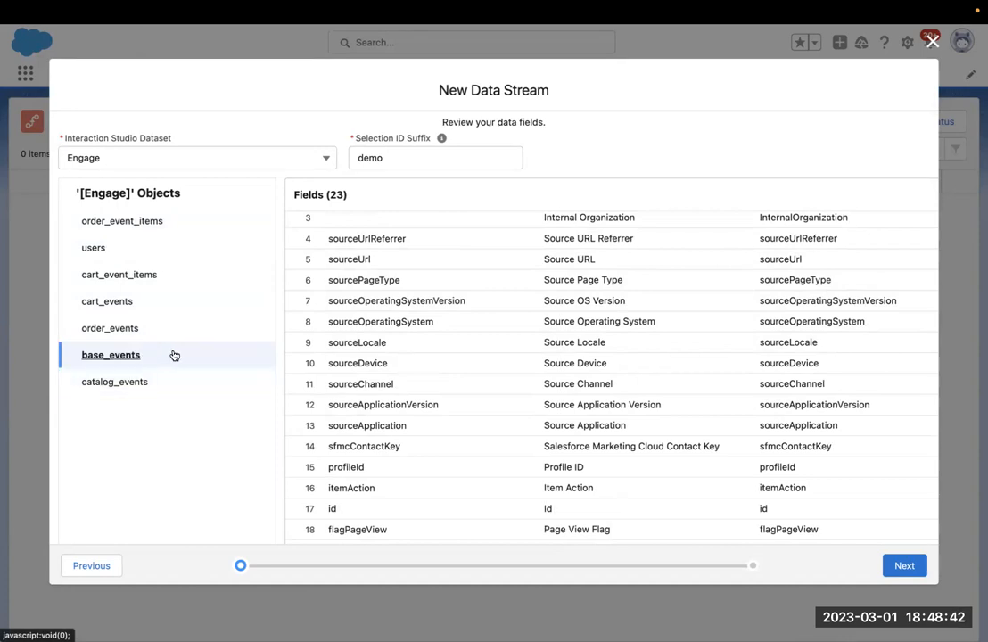
scroll(420, 358, down, 3)
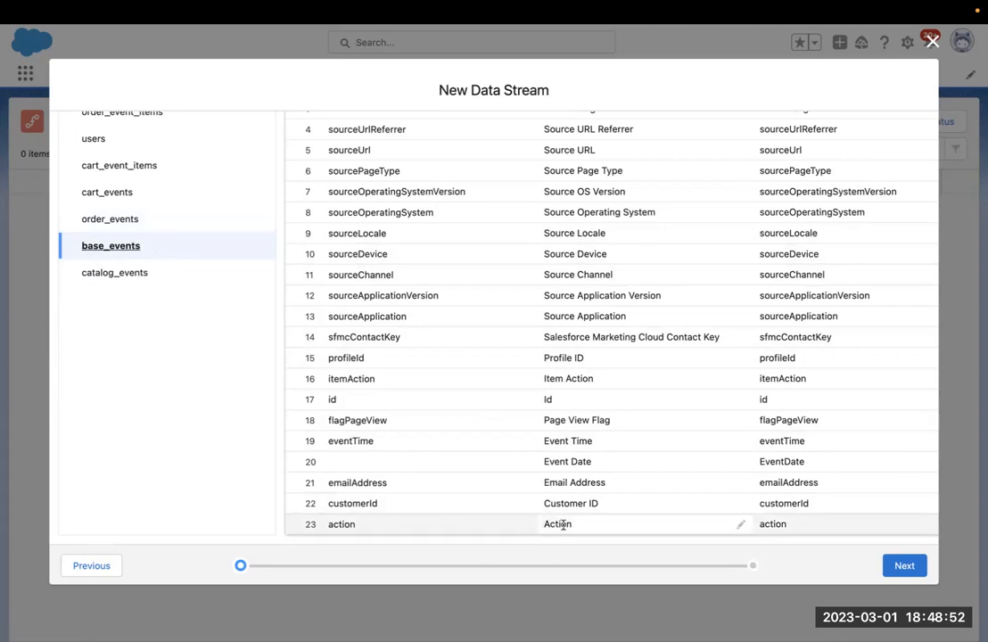
scroll(562, 526, up, 2)
click(904, 565)
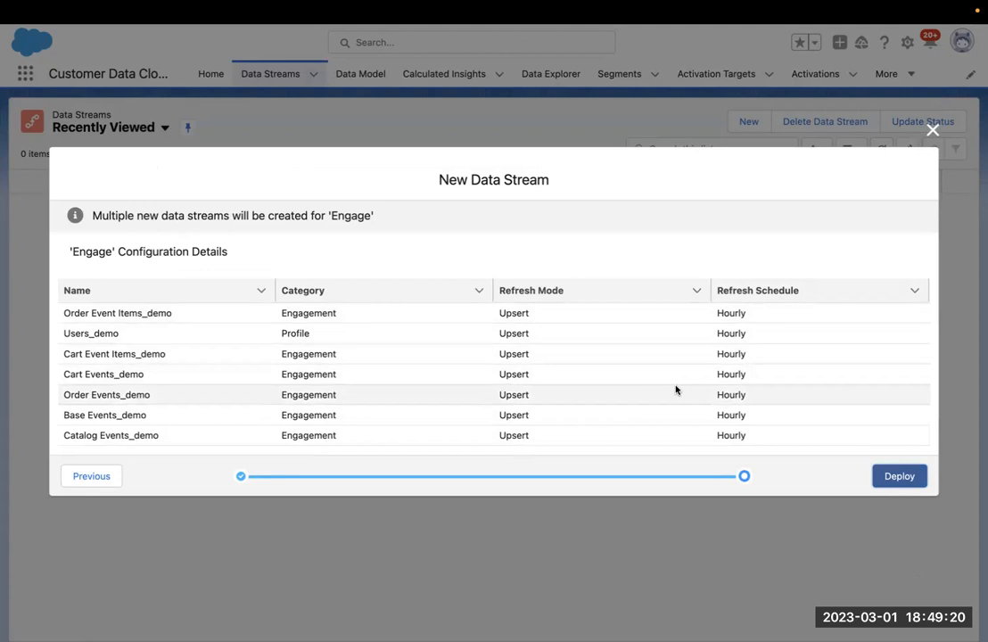
Attempt to deploy the Engage streams, dismiss the 'Please try again' error, and go back to field review.
click(886, 477)
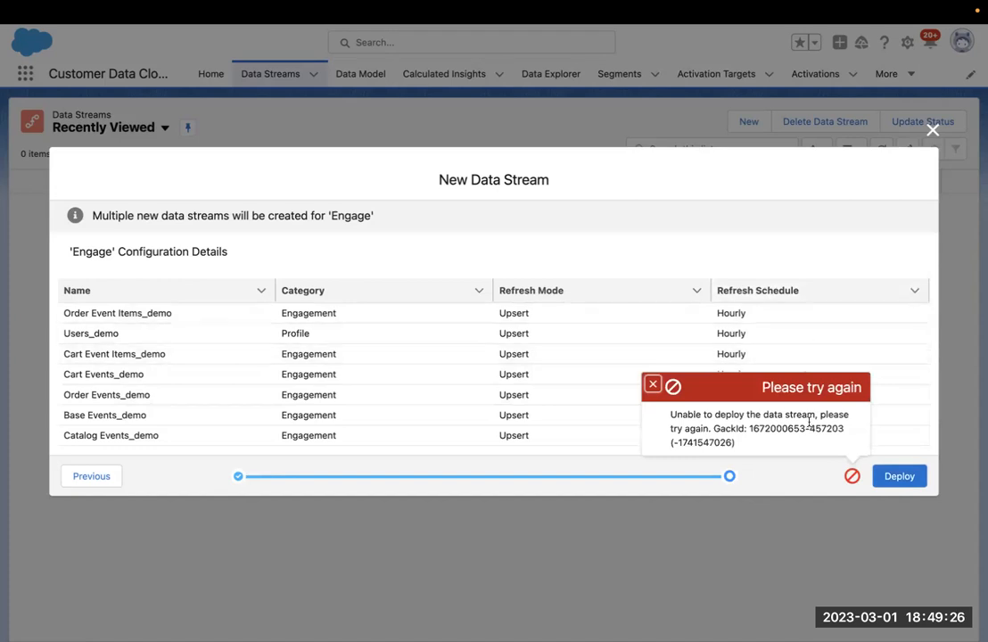
click(654, 386)
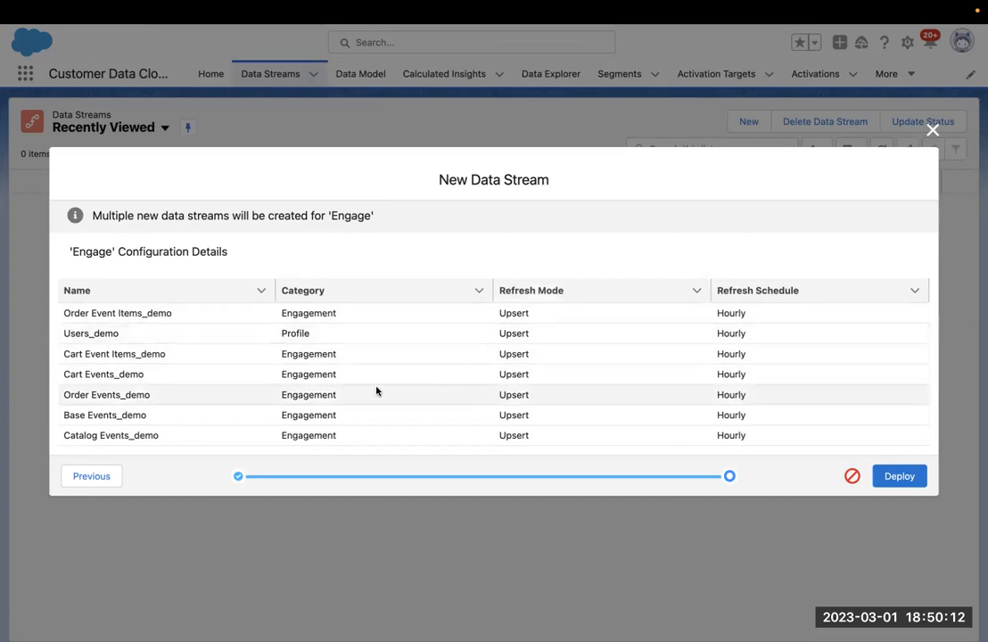
click(102, 474)
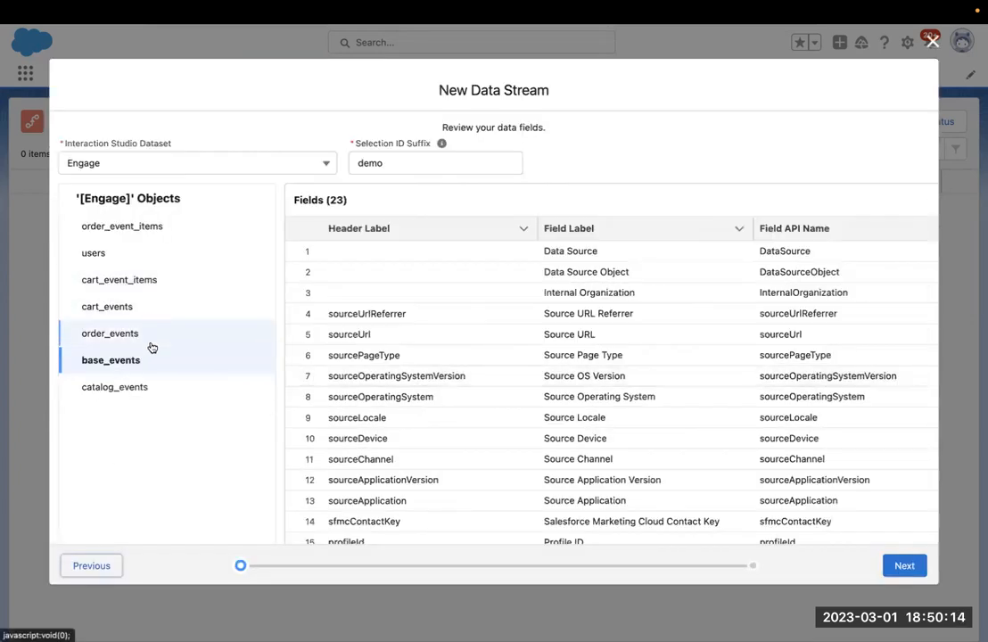
scroll(437, 353, down, 3)
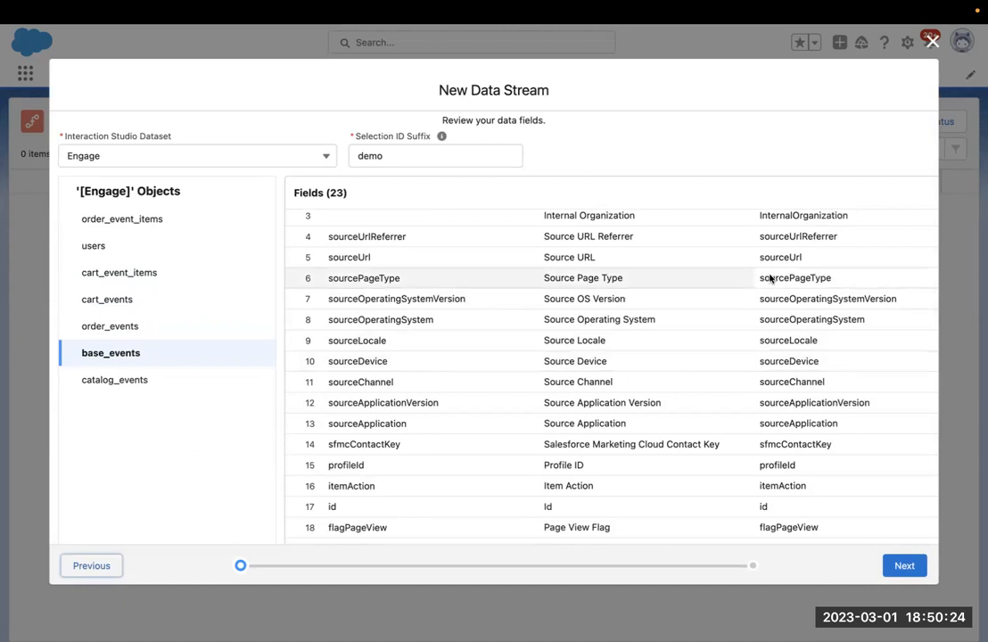
Advance to the Engage Configuration Details step, then close the wizard to prompt discard confirmation.
scroll(770, 279, up, 3)
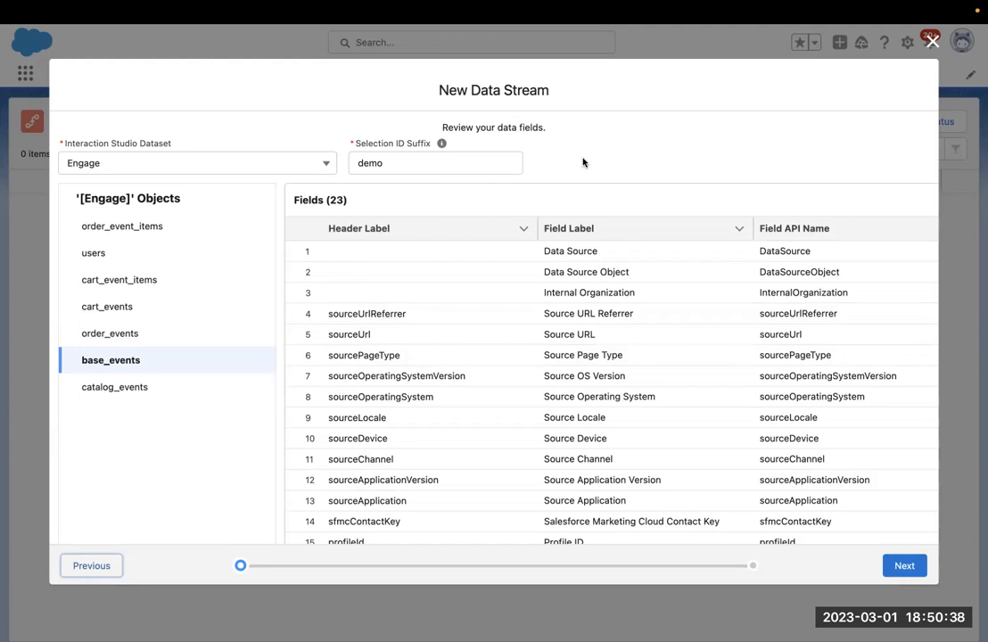
click(895, 570)
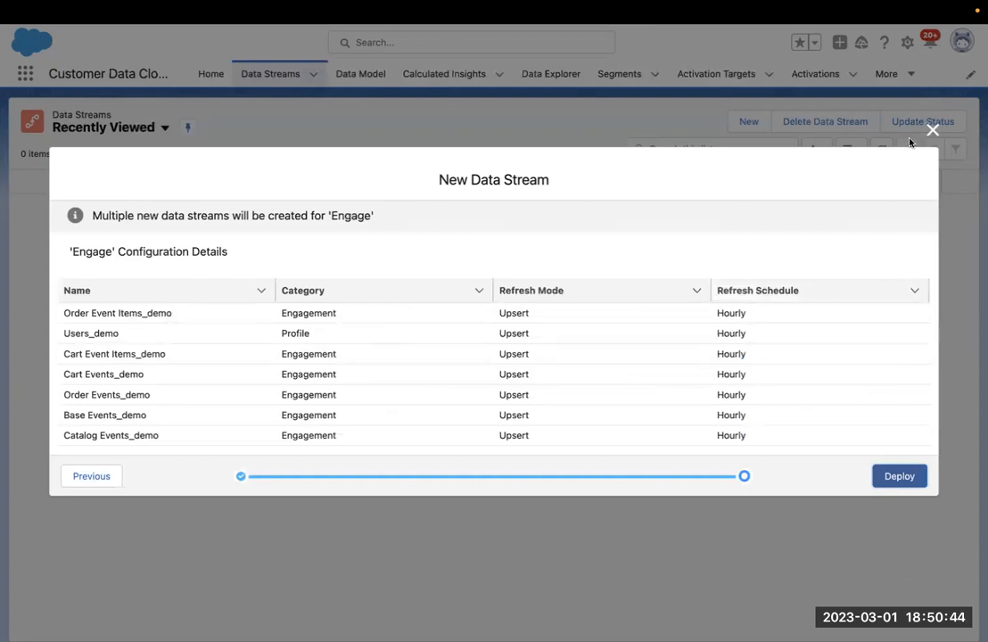
click(932, 130)
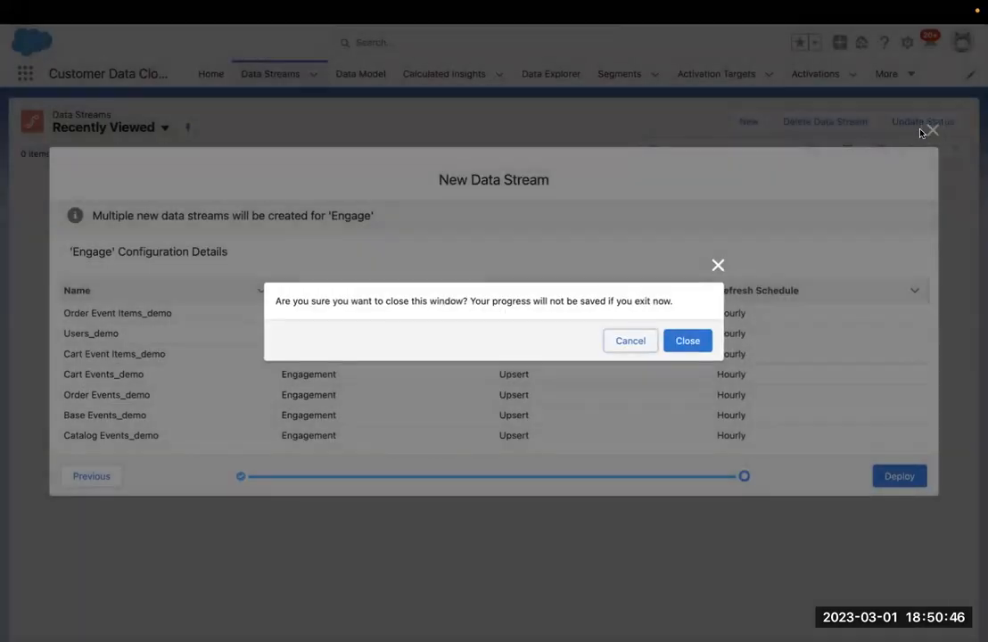
Discard the unsaved wizard and sort the empty Data Streams list by Last Run Status.
click(681, 341)
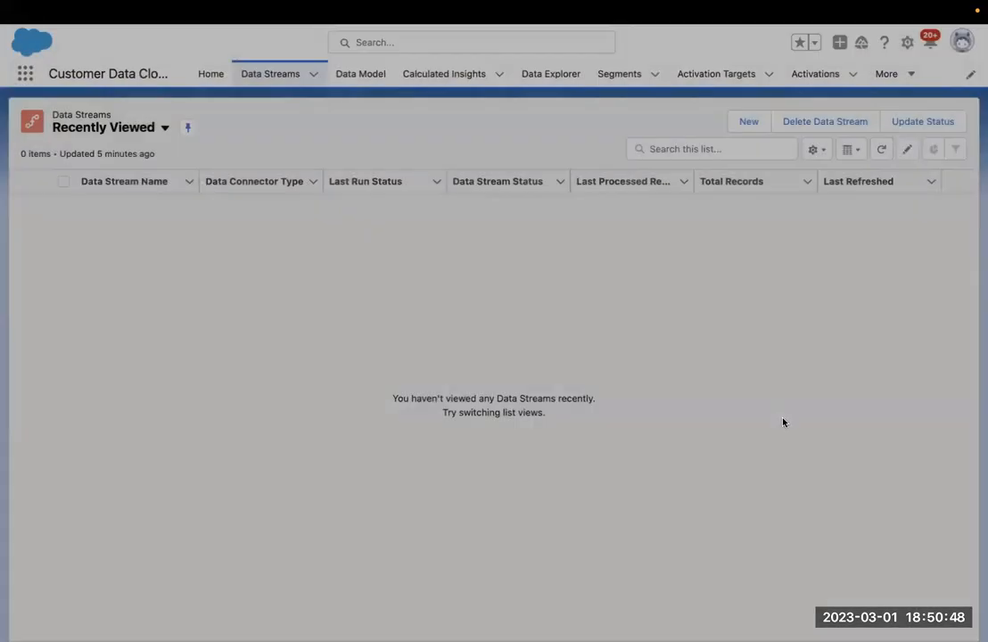
click(406, 185)
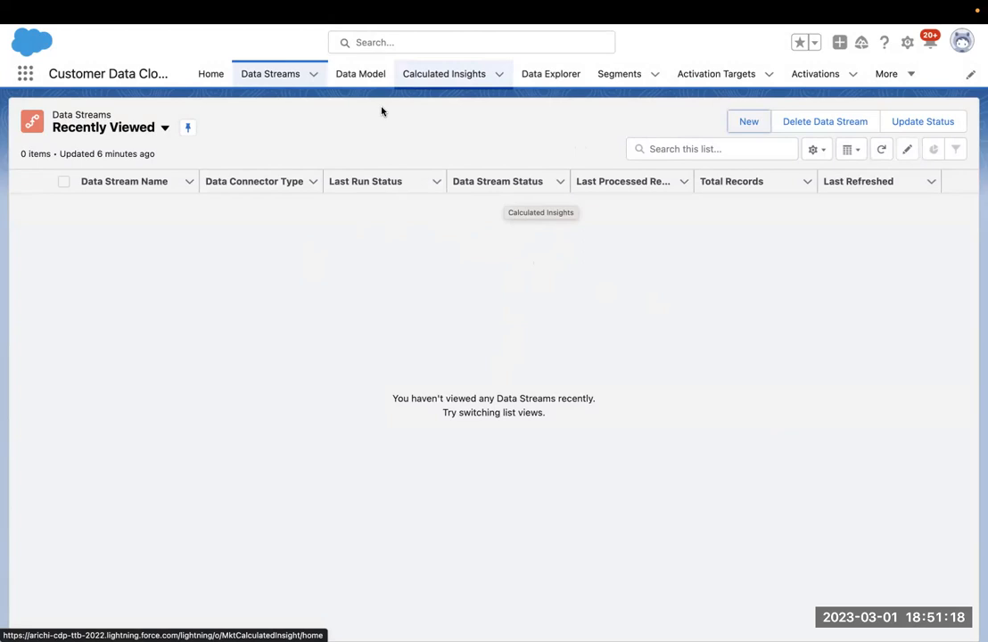
Check Setup's Websites & Mobile Apps connectors page, showing 0 items, then return to Data Streams.
click(907, 42)
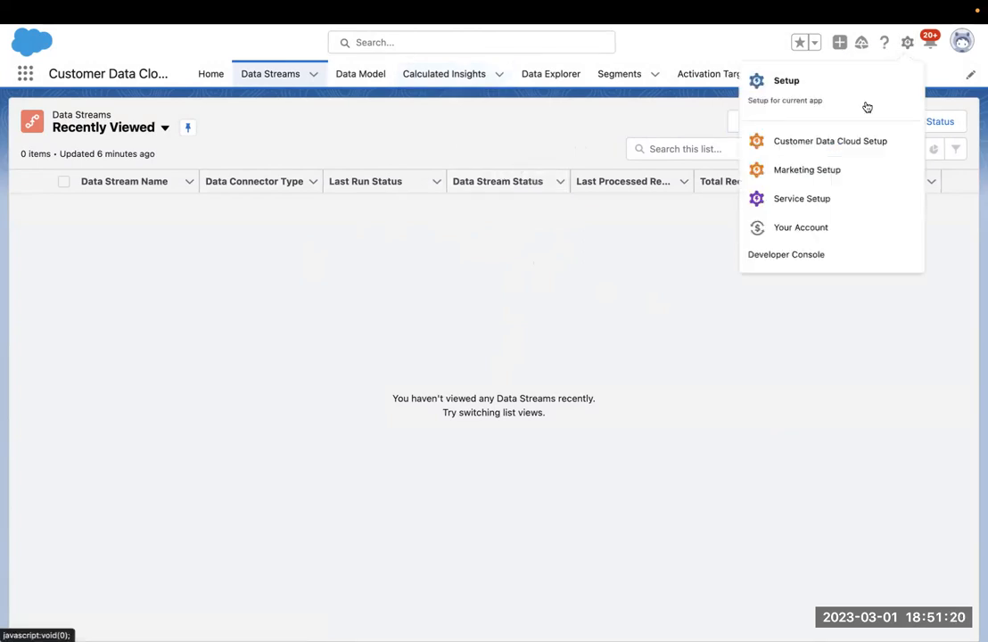
click(845, 145)
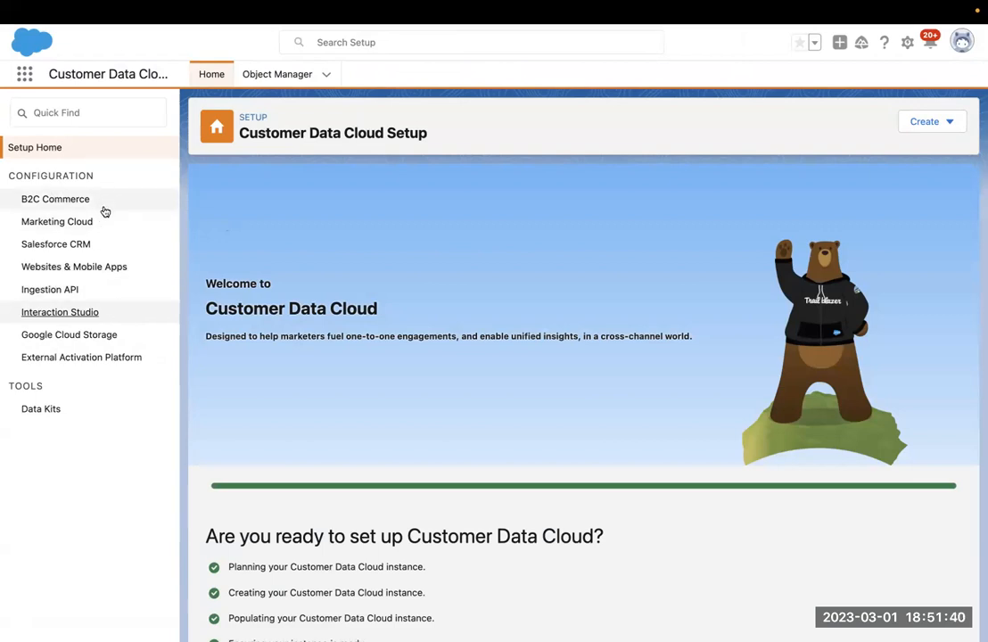
click(123, 267)
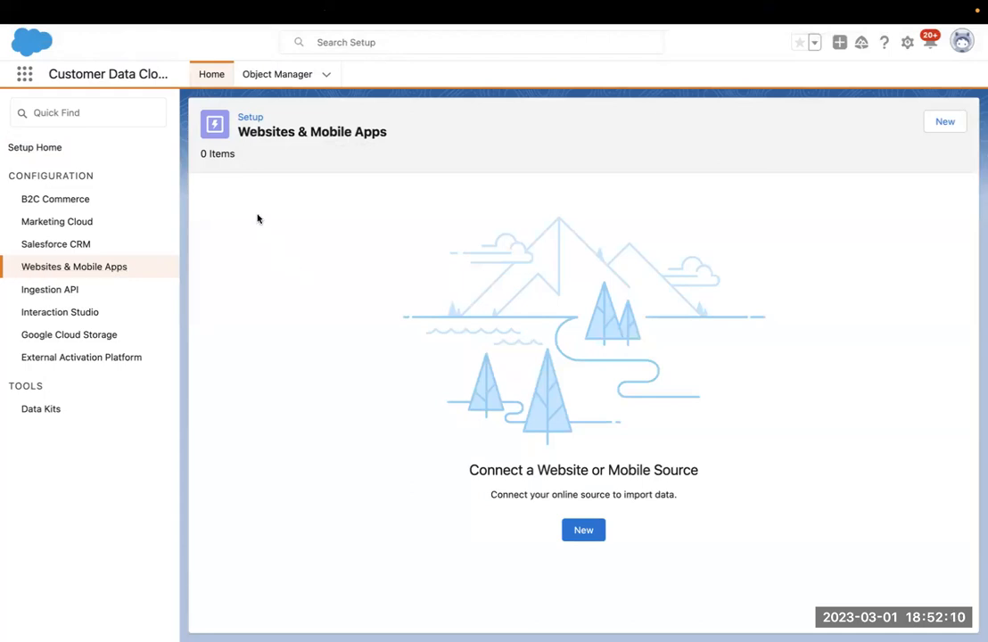
key(ctrl+shift+Tab)
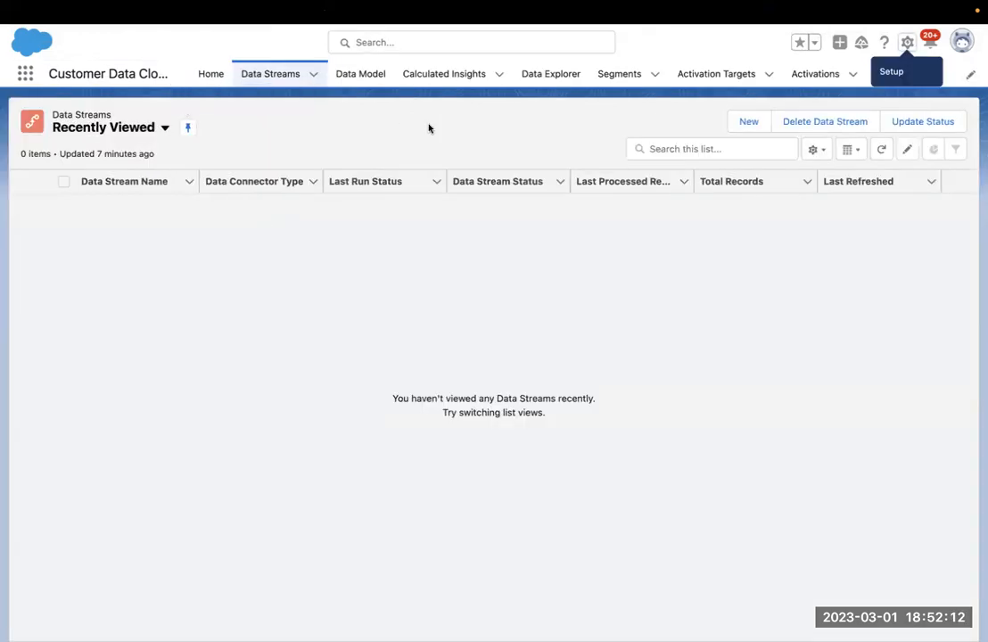
click(746, 121)
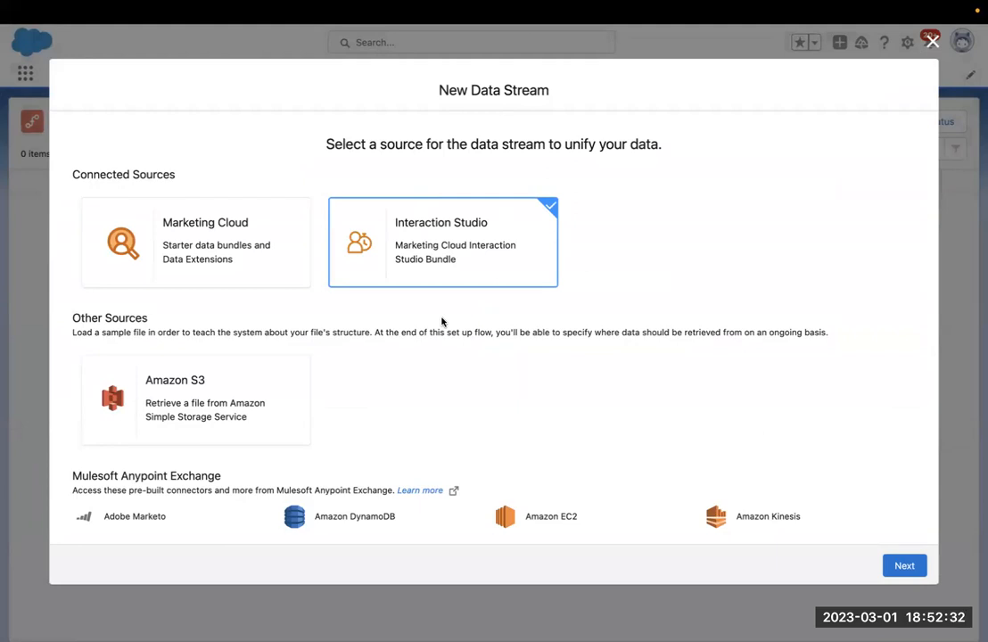
scroll(442, 322, down, 5)
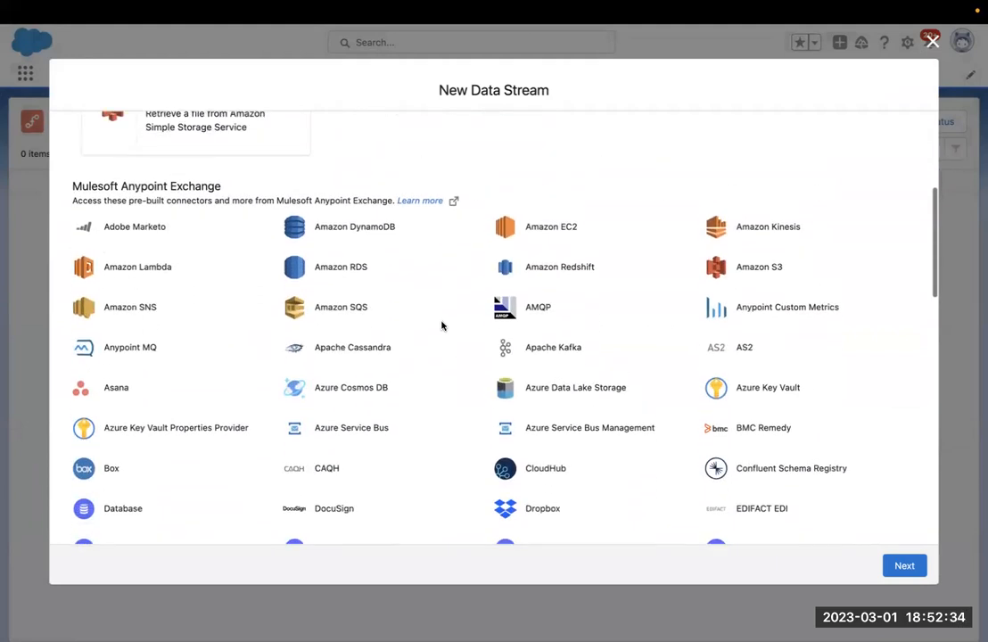
scroll(442, 327, up, 5)
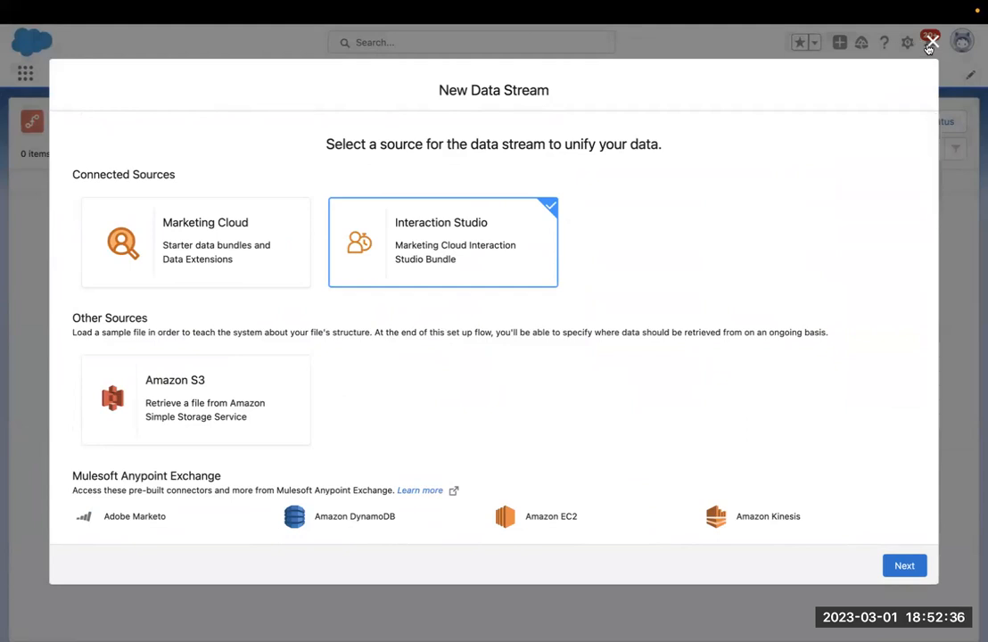
click(932, 42)
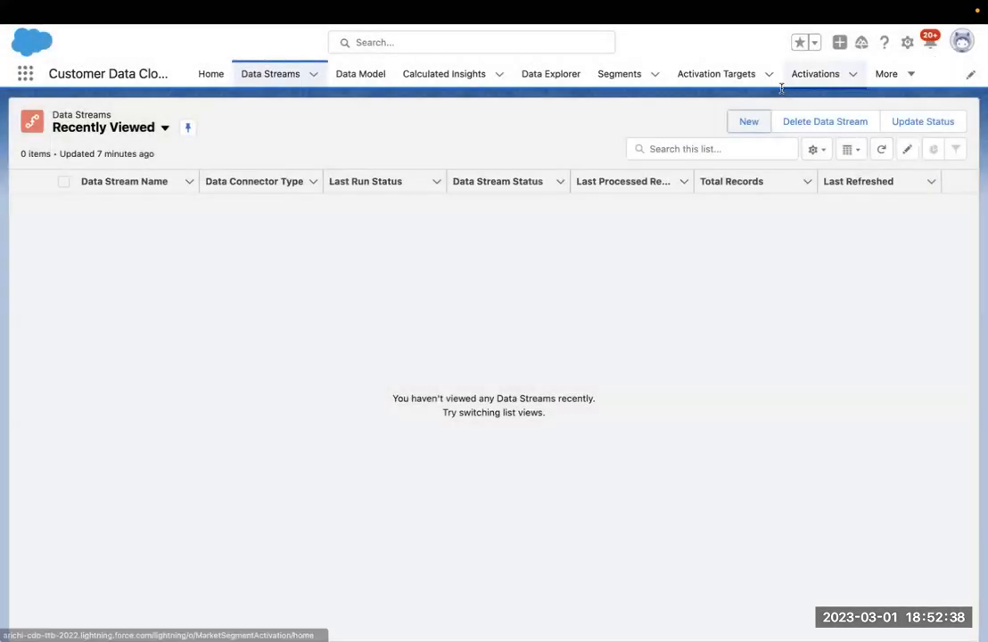
click(746, 123)
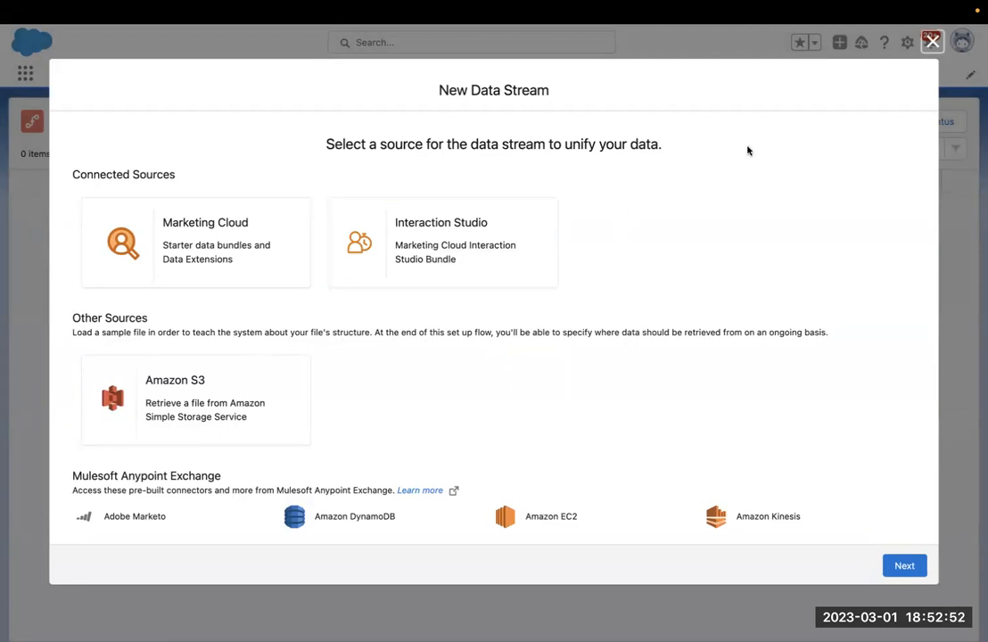
click(932, 43)
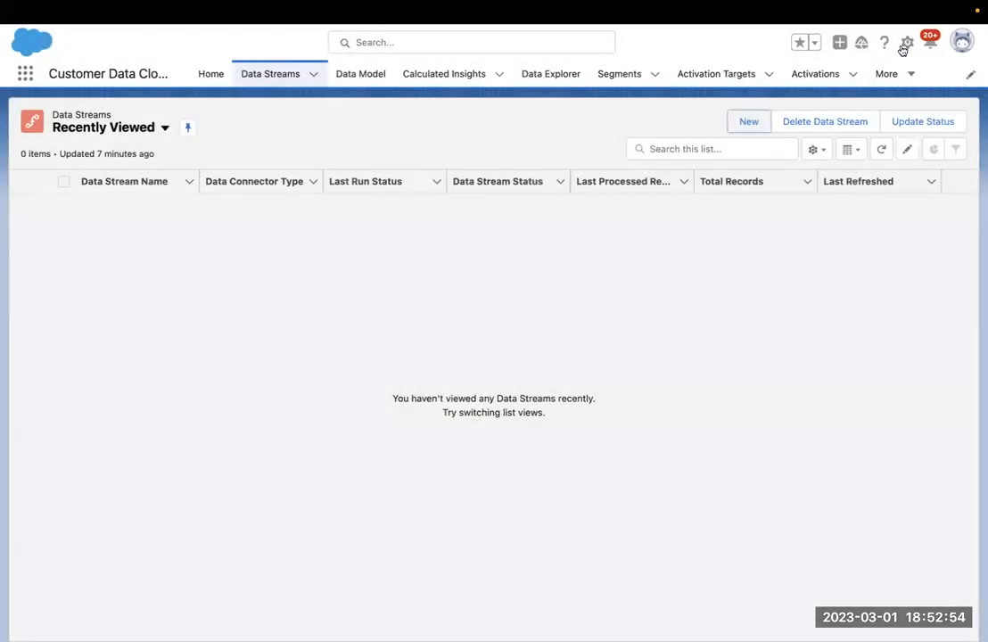
Open Setup in a new tab at the Websites & Mobile Apps connectors page.
click(906, 44)
click(879, 84)
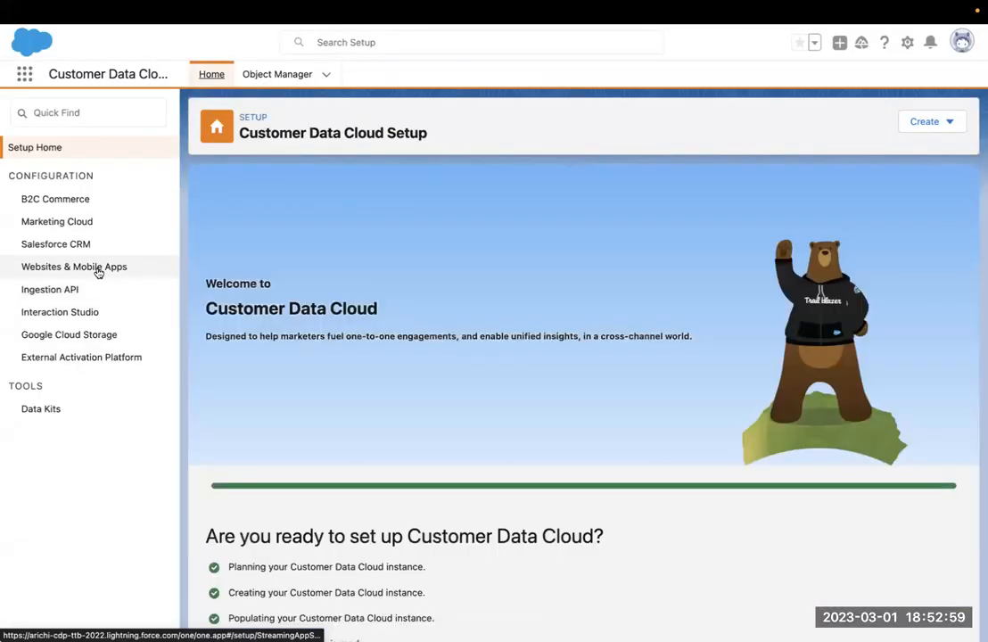
click(89, 271)
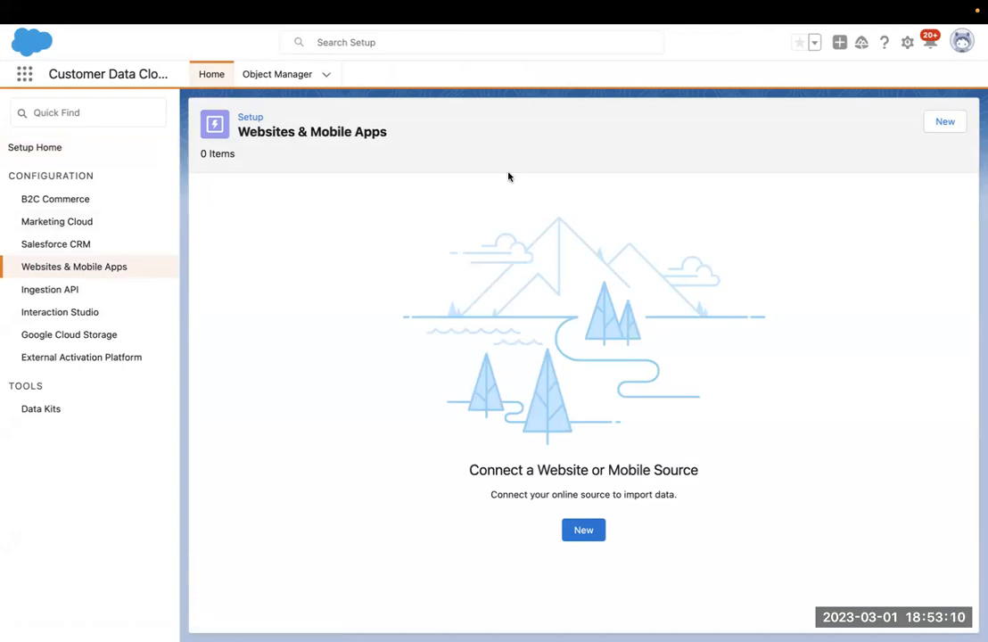
Begin a new Website-type connector, then cancel without creating it.
click(940, 128)
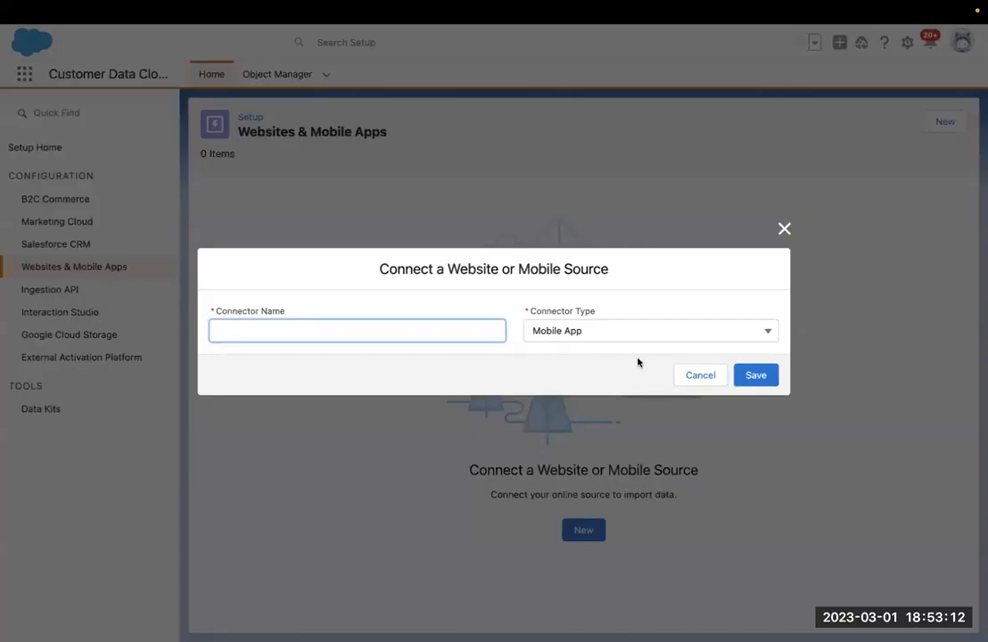
click(602, 327)
click(603, 376)
click(452, 322)
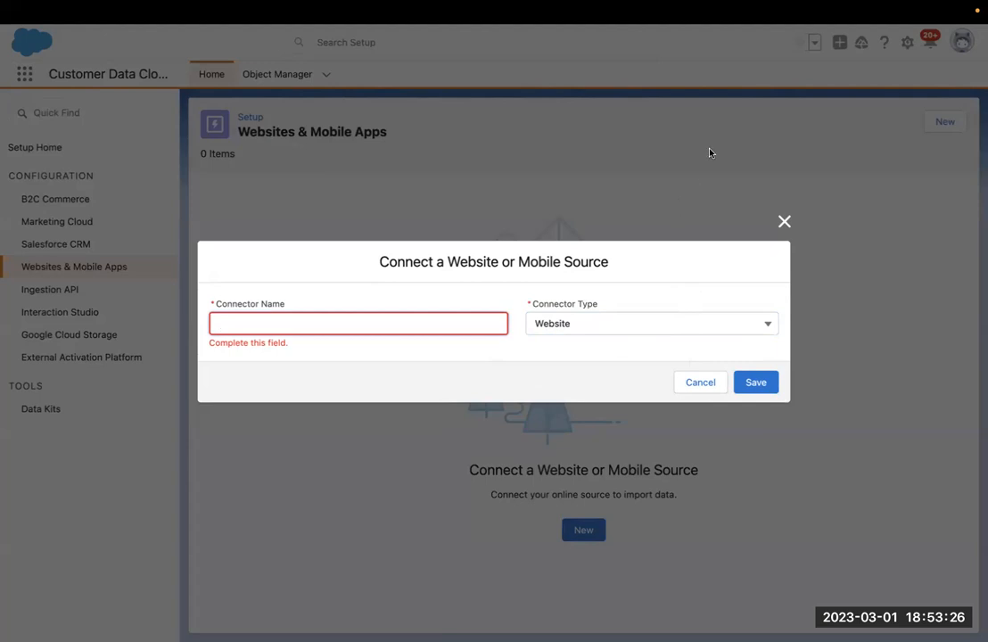
click(686, 383)
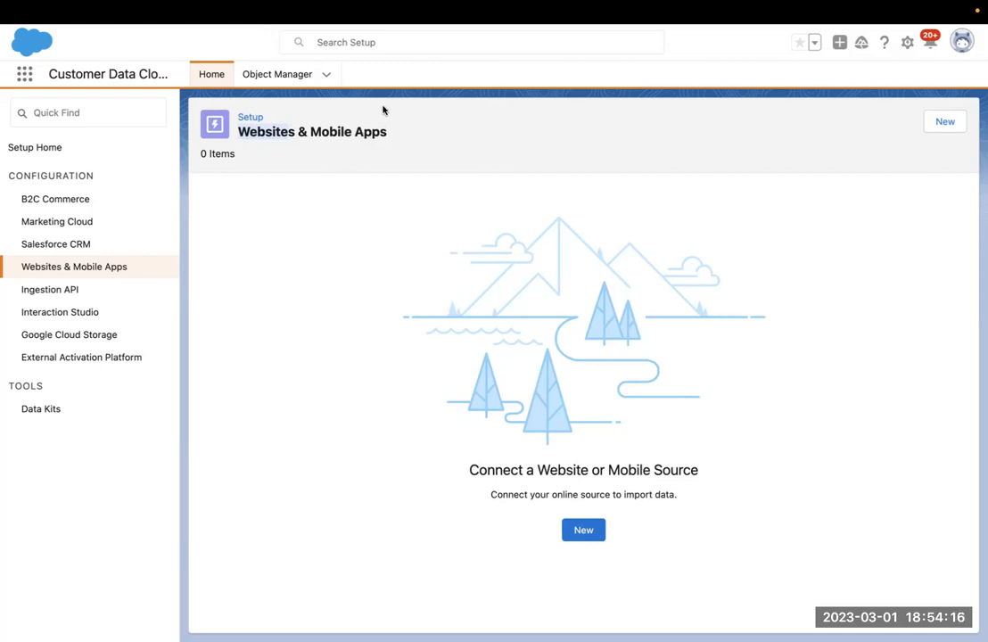
Check Setup's Salesforce CRM page, which shows no org connected, then return to Data Streams.
click(84, 245)
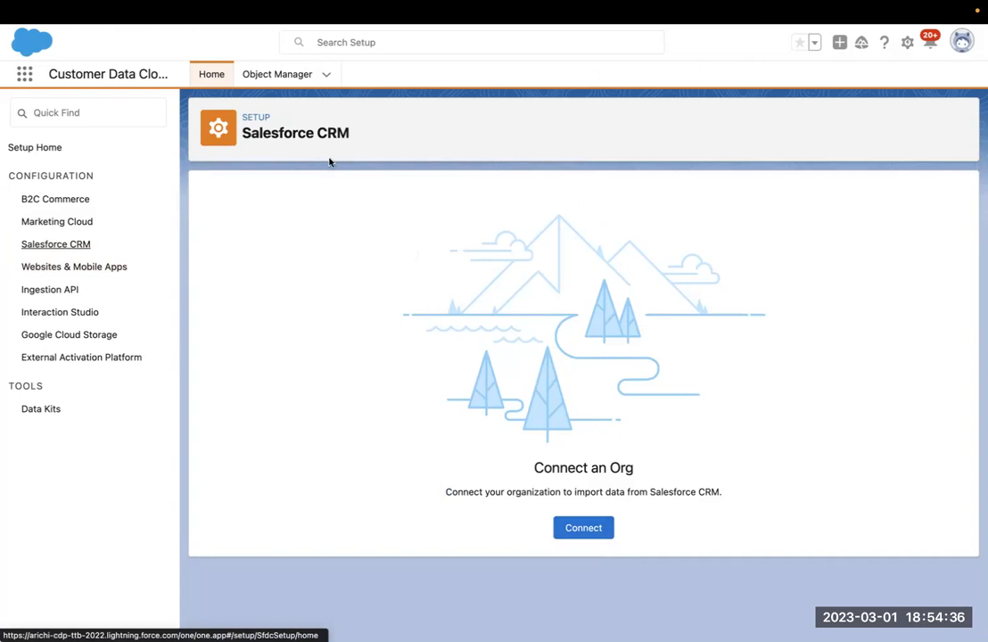
key(ctrl+shift+Tab)
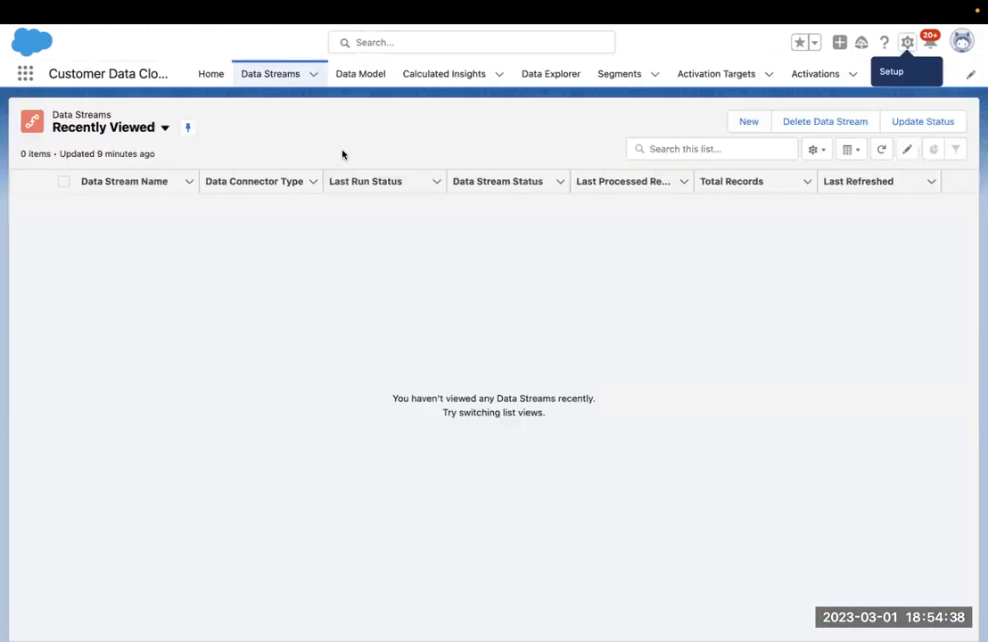
Start a new Interaction Studio data stream on Engage and sort its 23 base_events fields by Field Label.
click(749, 125)
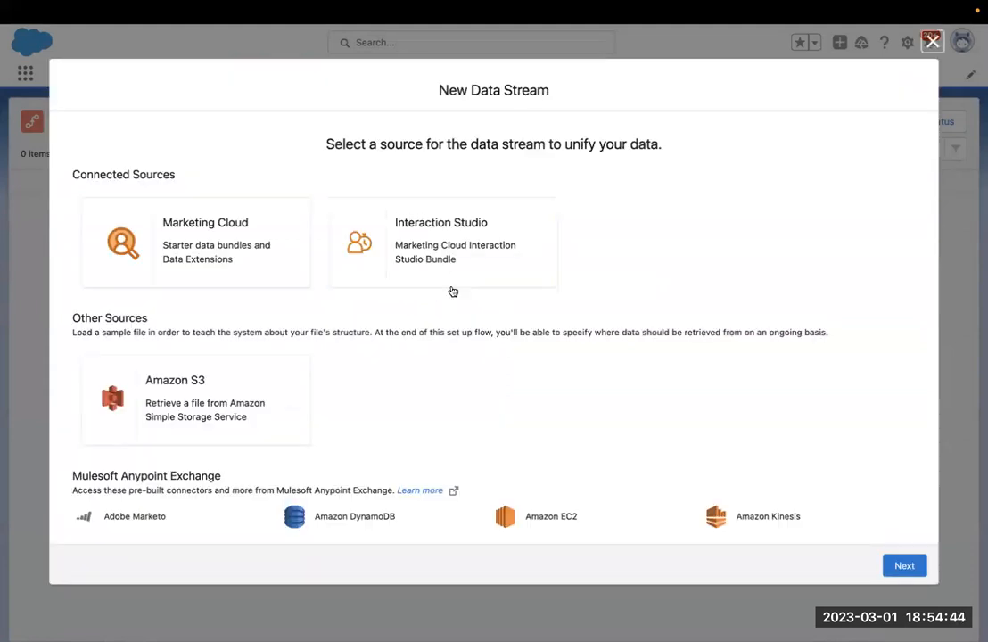
click(450, 284)
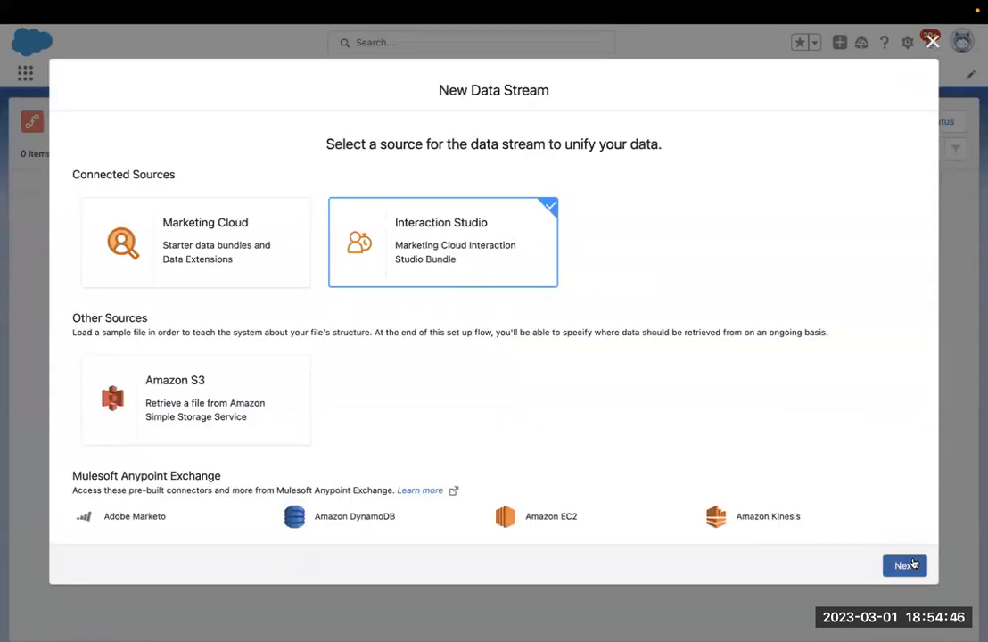
click(903, 565)
click(325, 255)
click(299, 275)
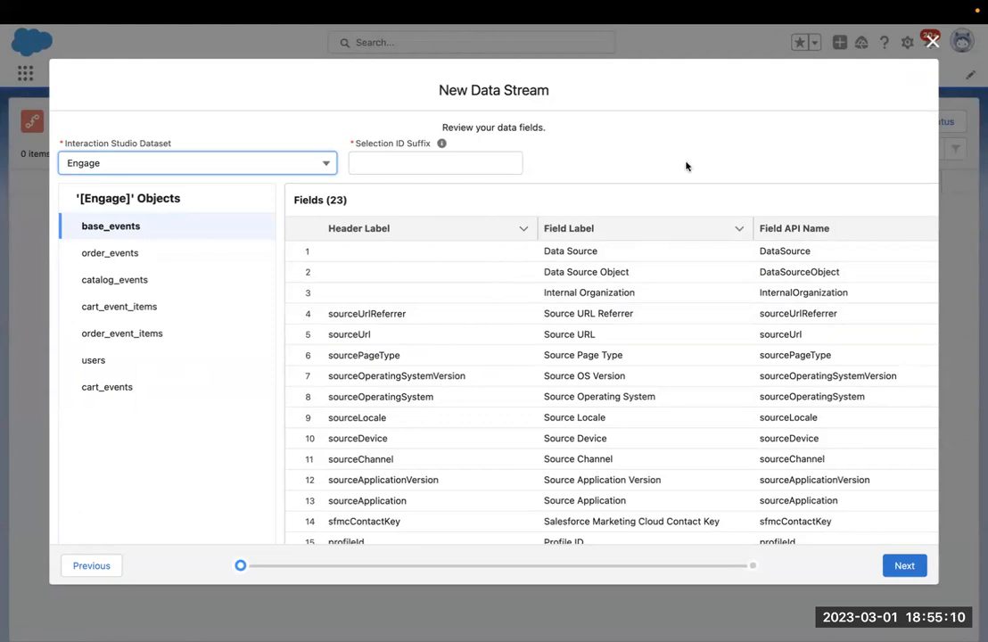
click(721, 163)
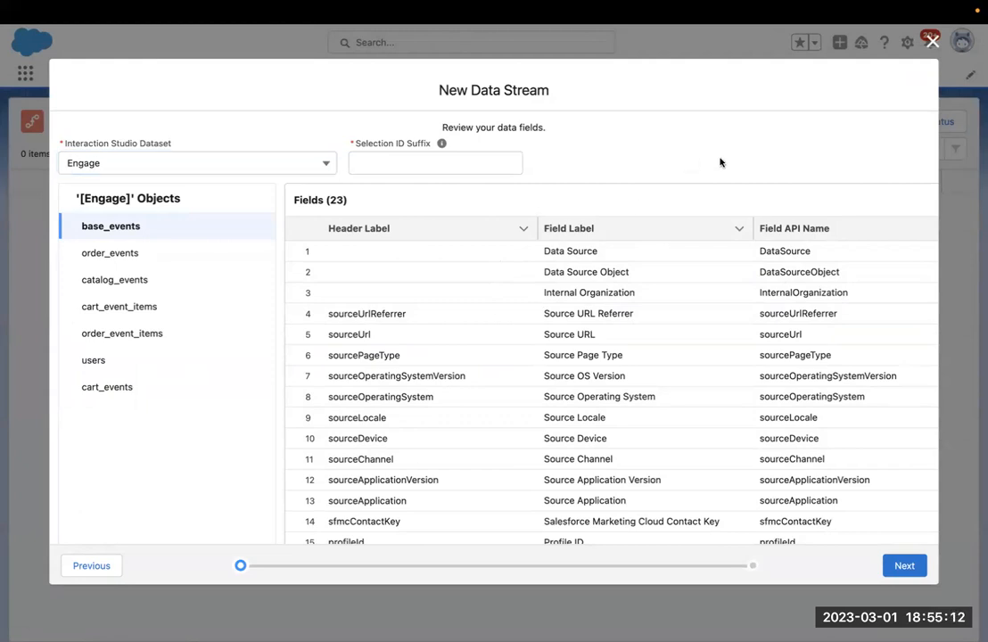
click(544, 228)
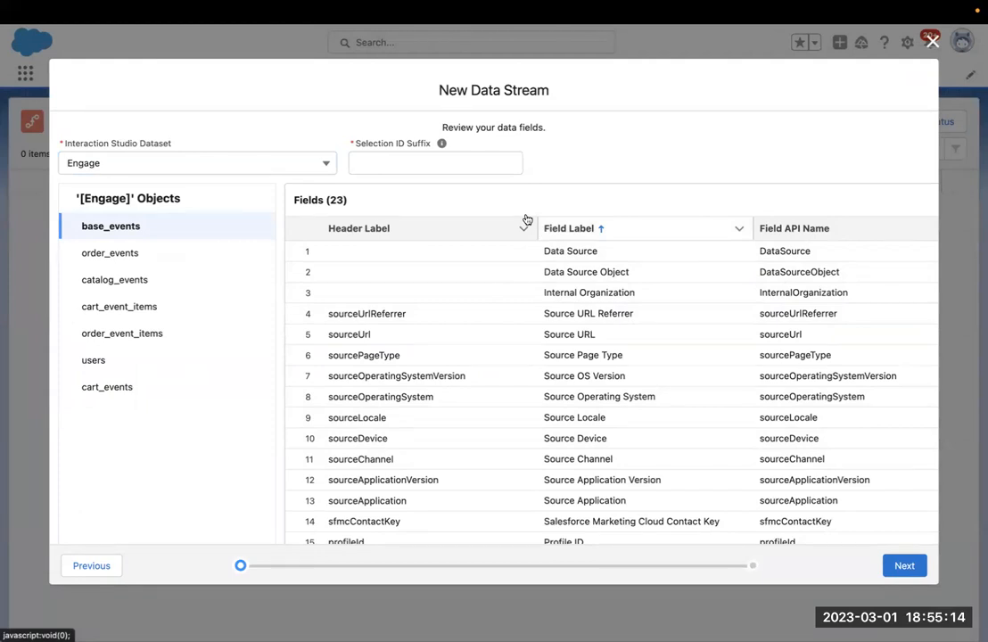